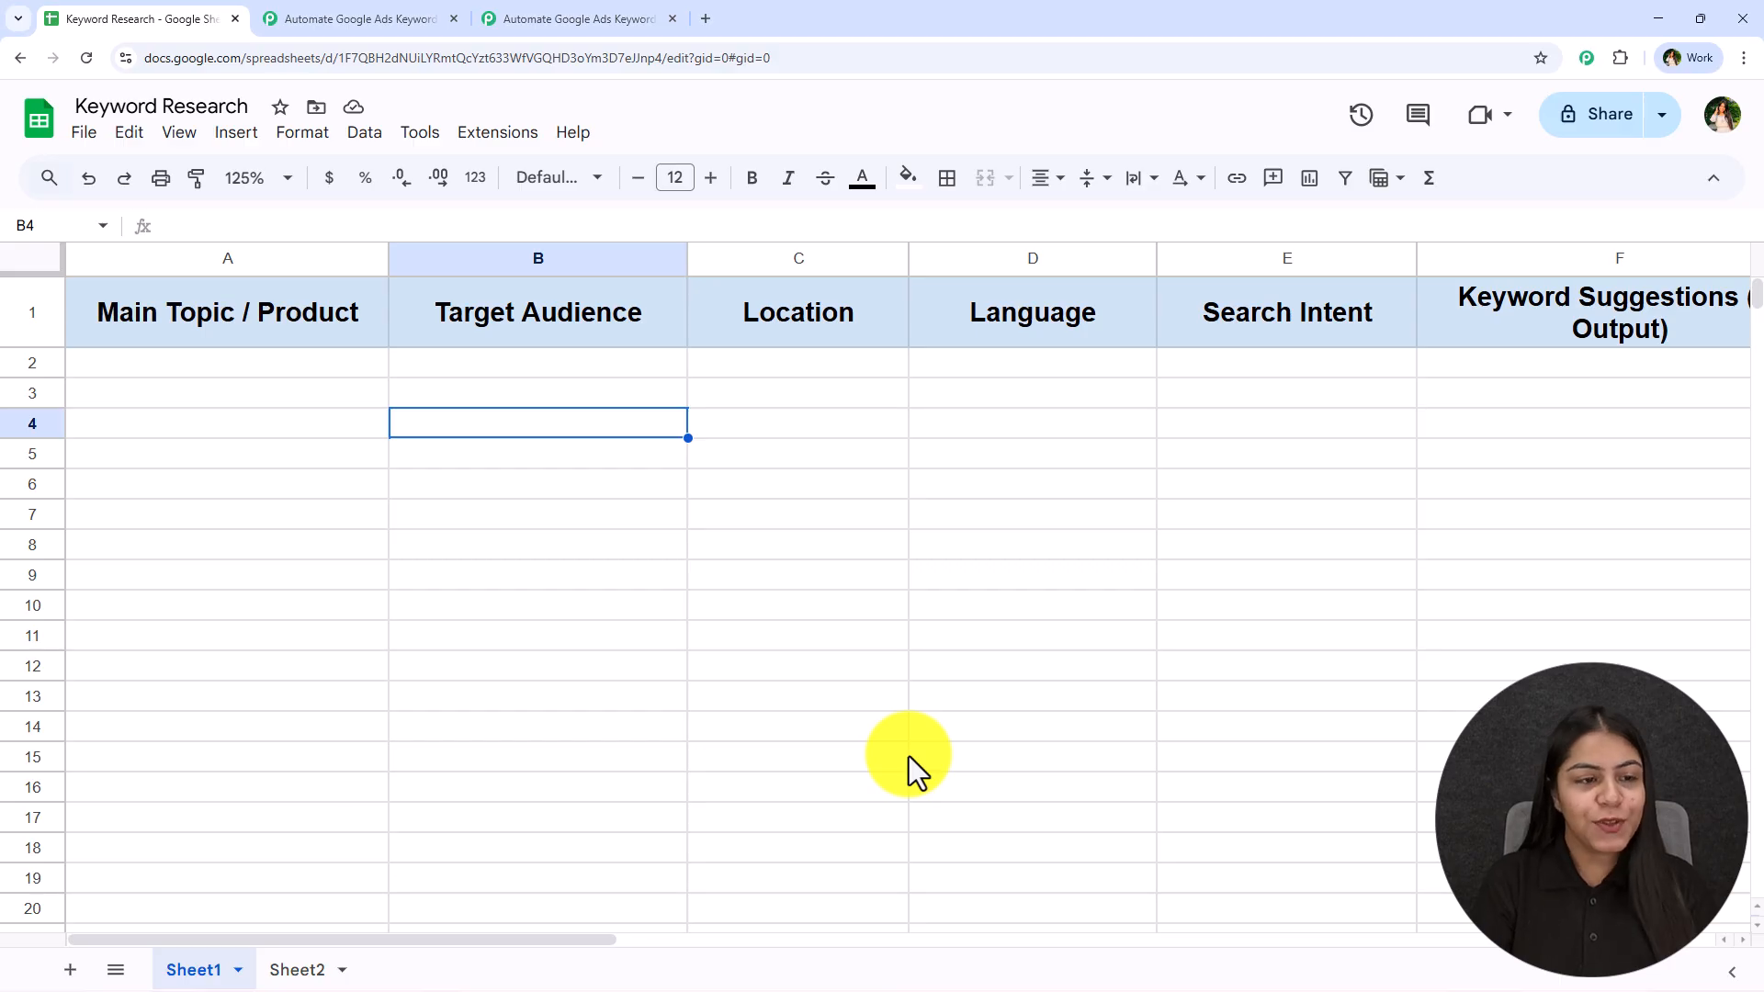
Restore the row 2 entries: Organic Face Cream, Women aged 25–40, India, English and Commercial
key("ctrl+y")
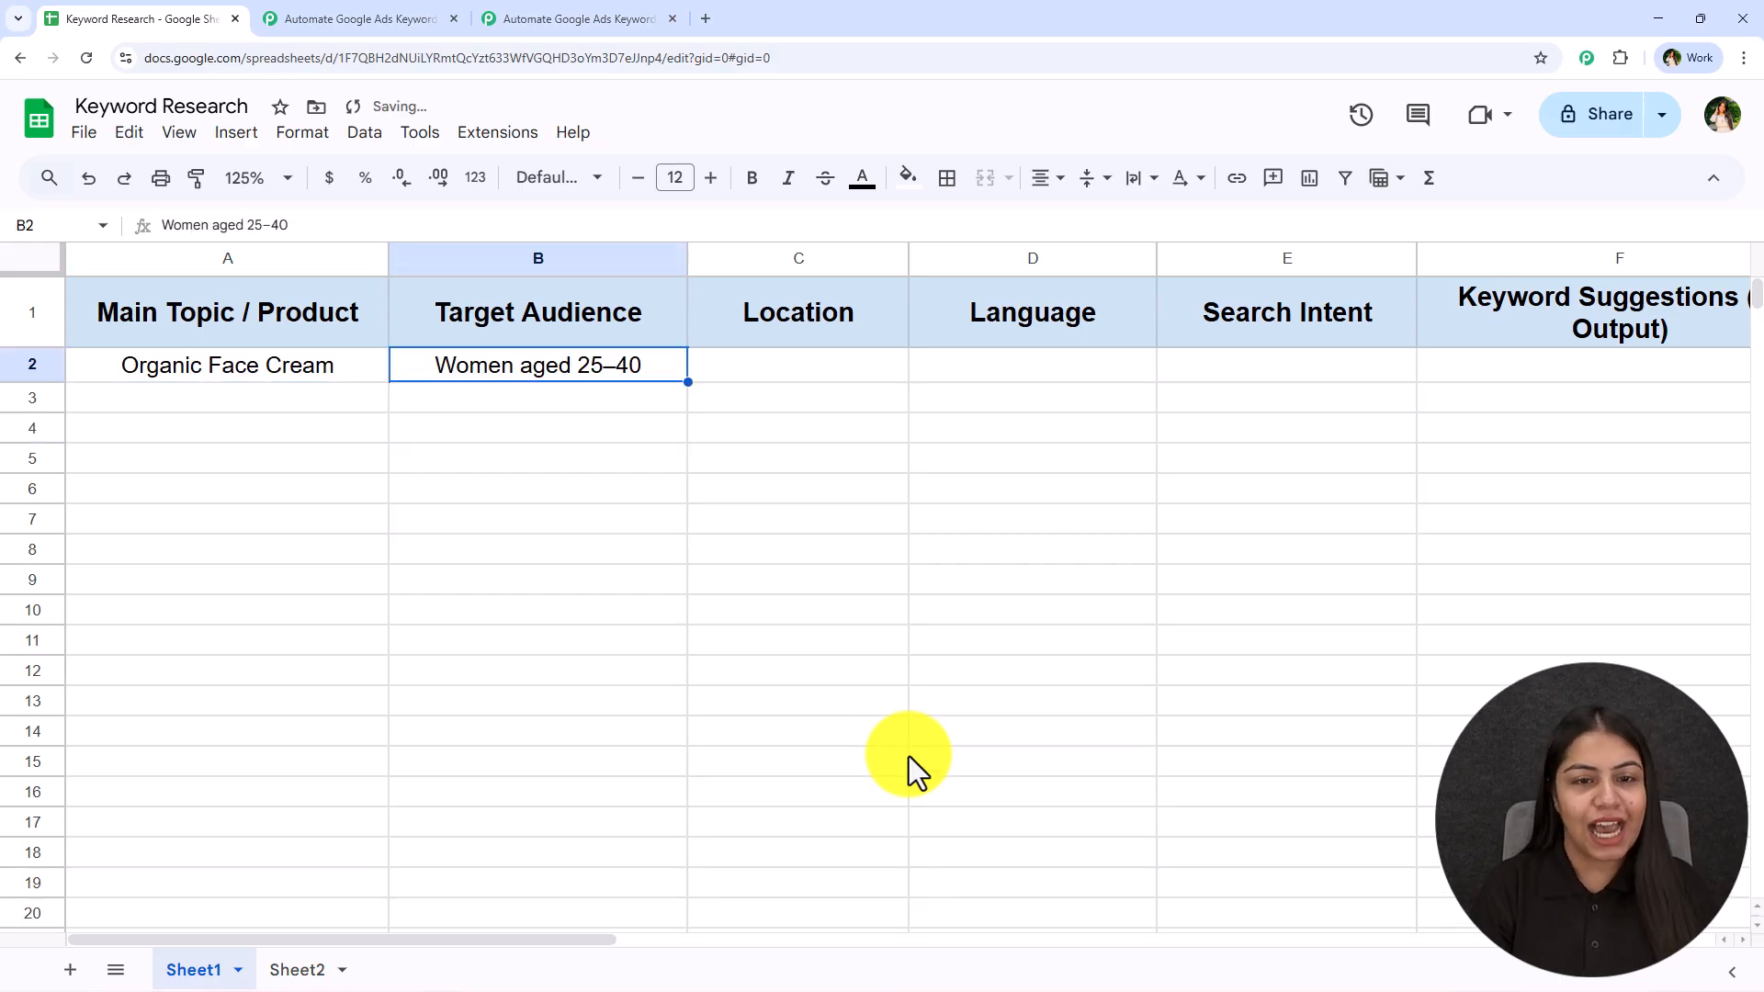
key("ctrl+y")
key("ctrl+y")
key("ctrl+y")
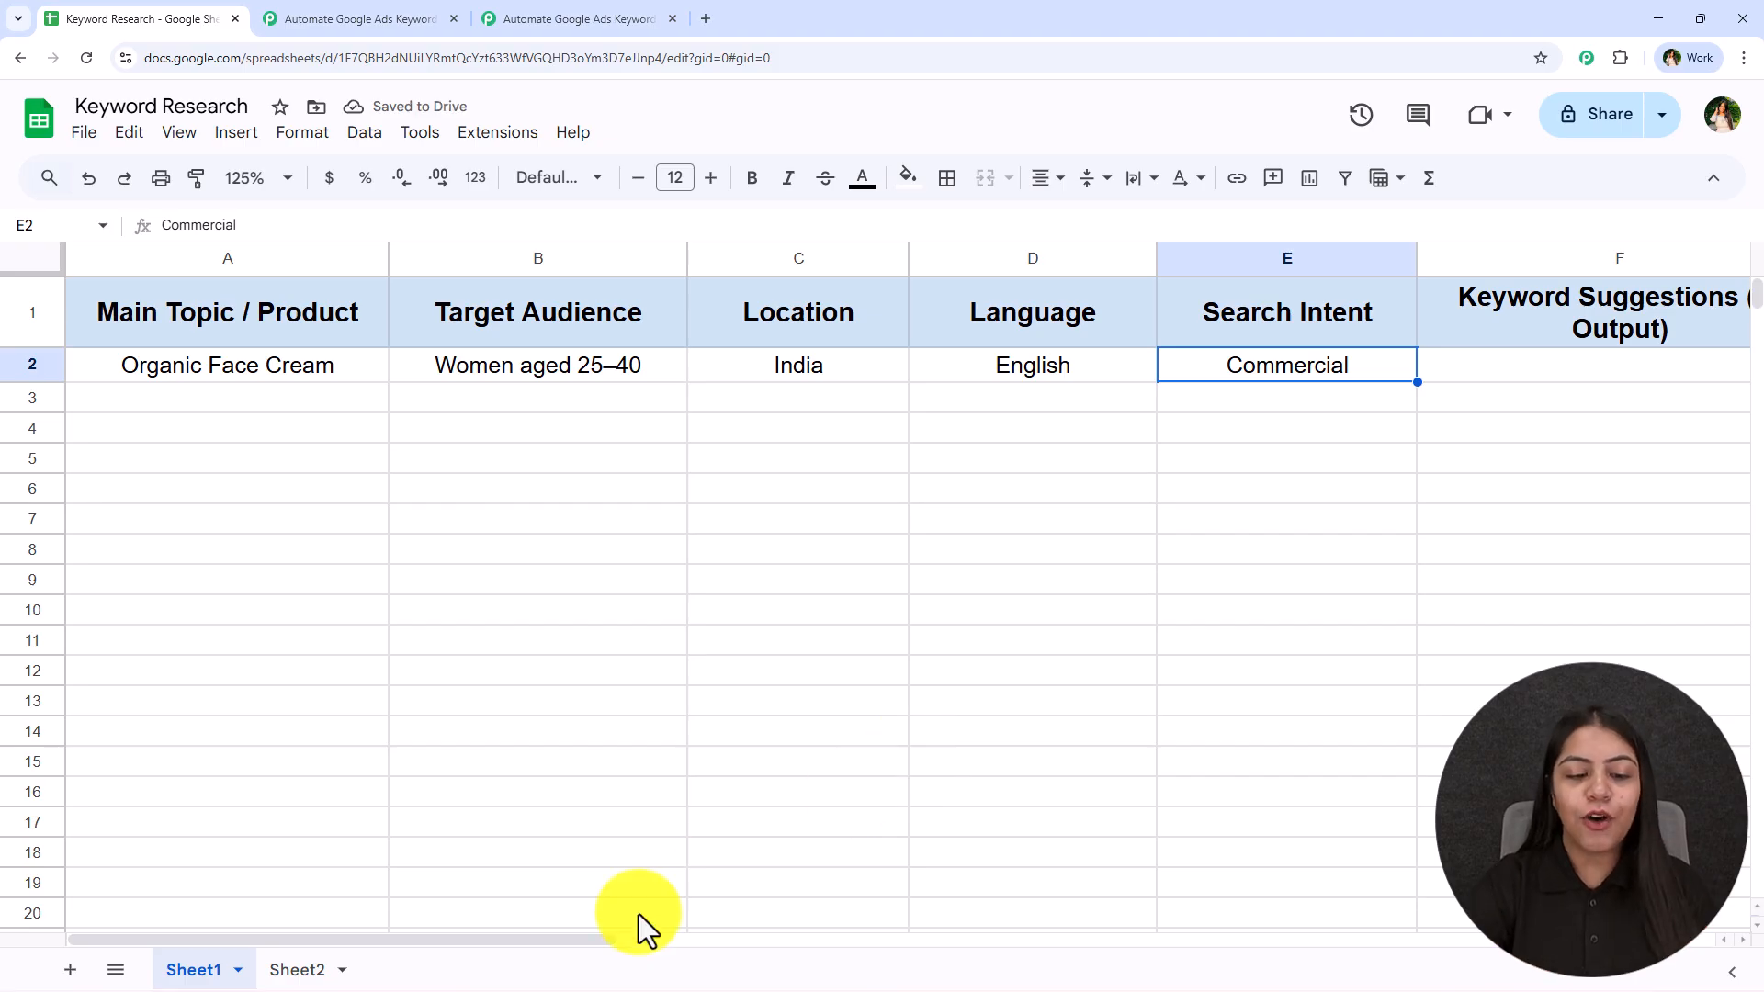
left_click_drag(603, 935, 709, 940)
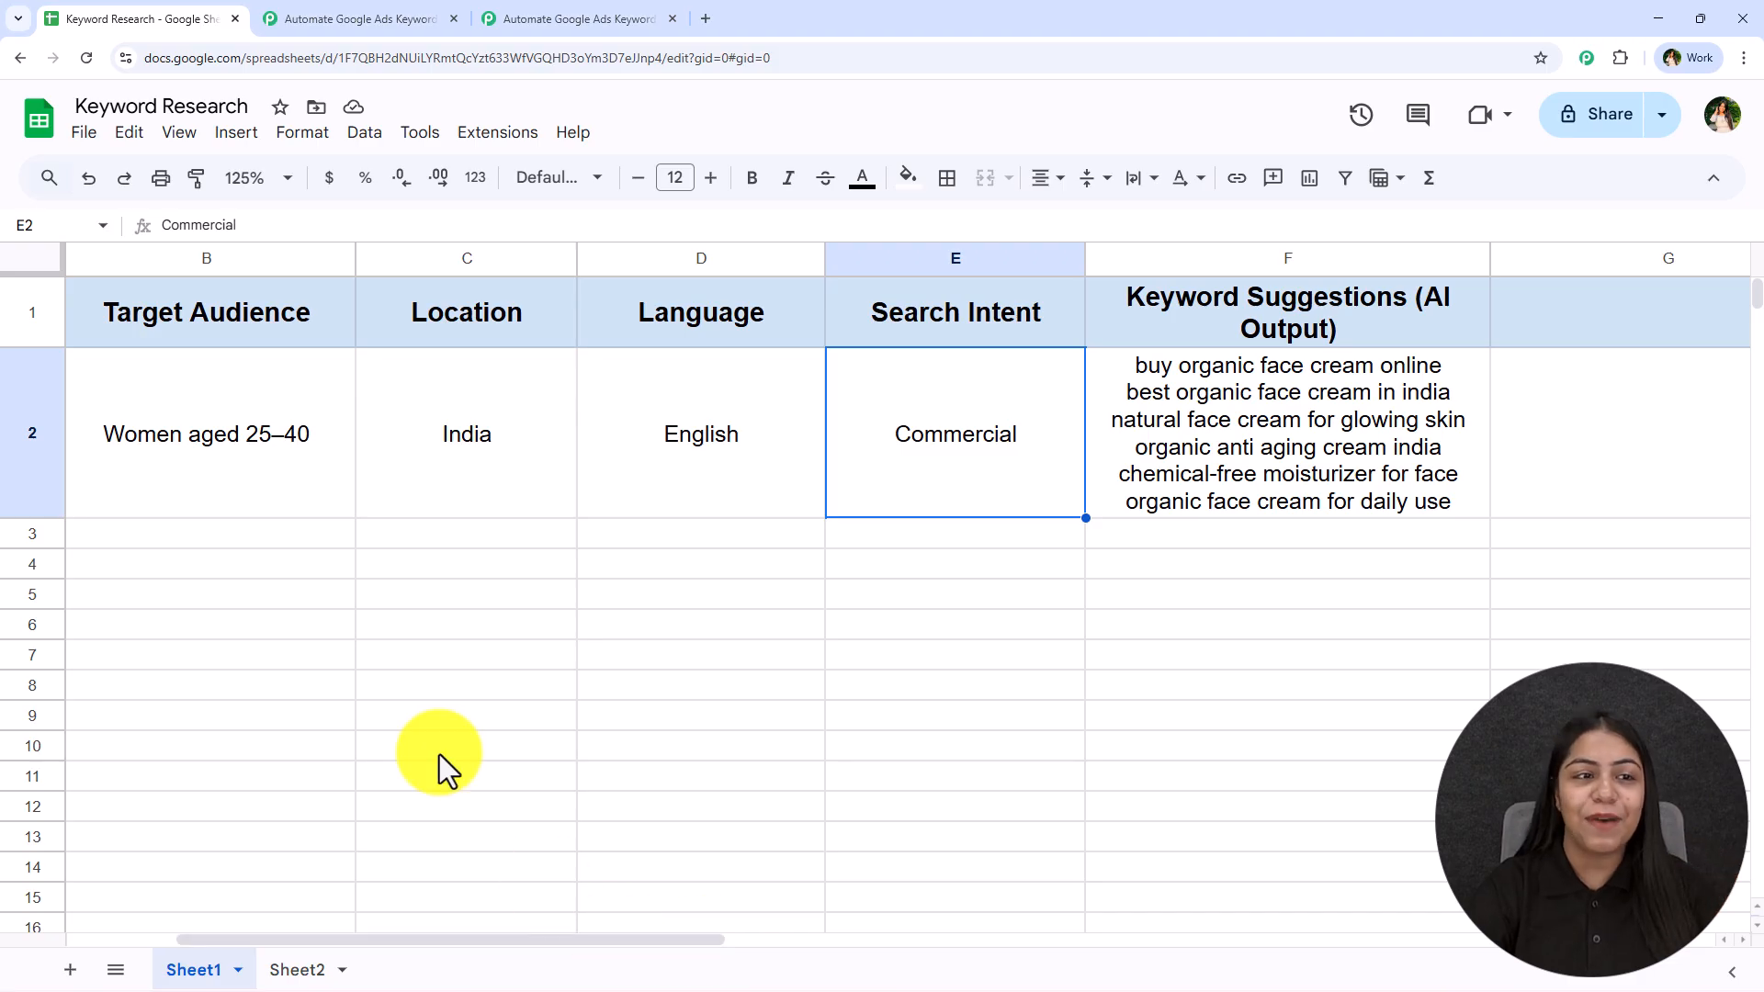
Review the finished workflow in Pabbly Connect and the sheet's keyword suggestions, and switch to the empty workflow
left_click(275, 21)
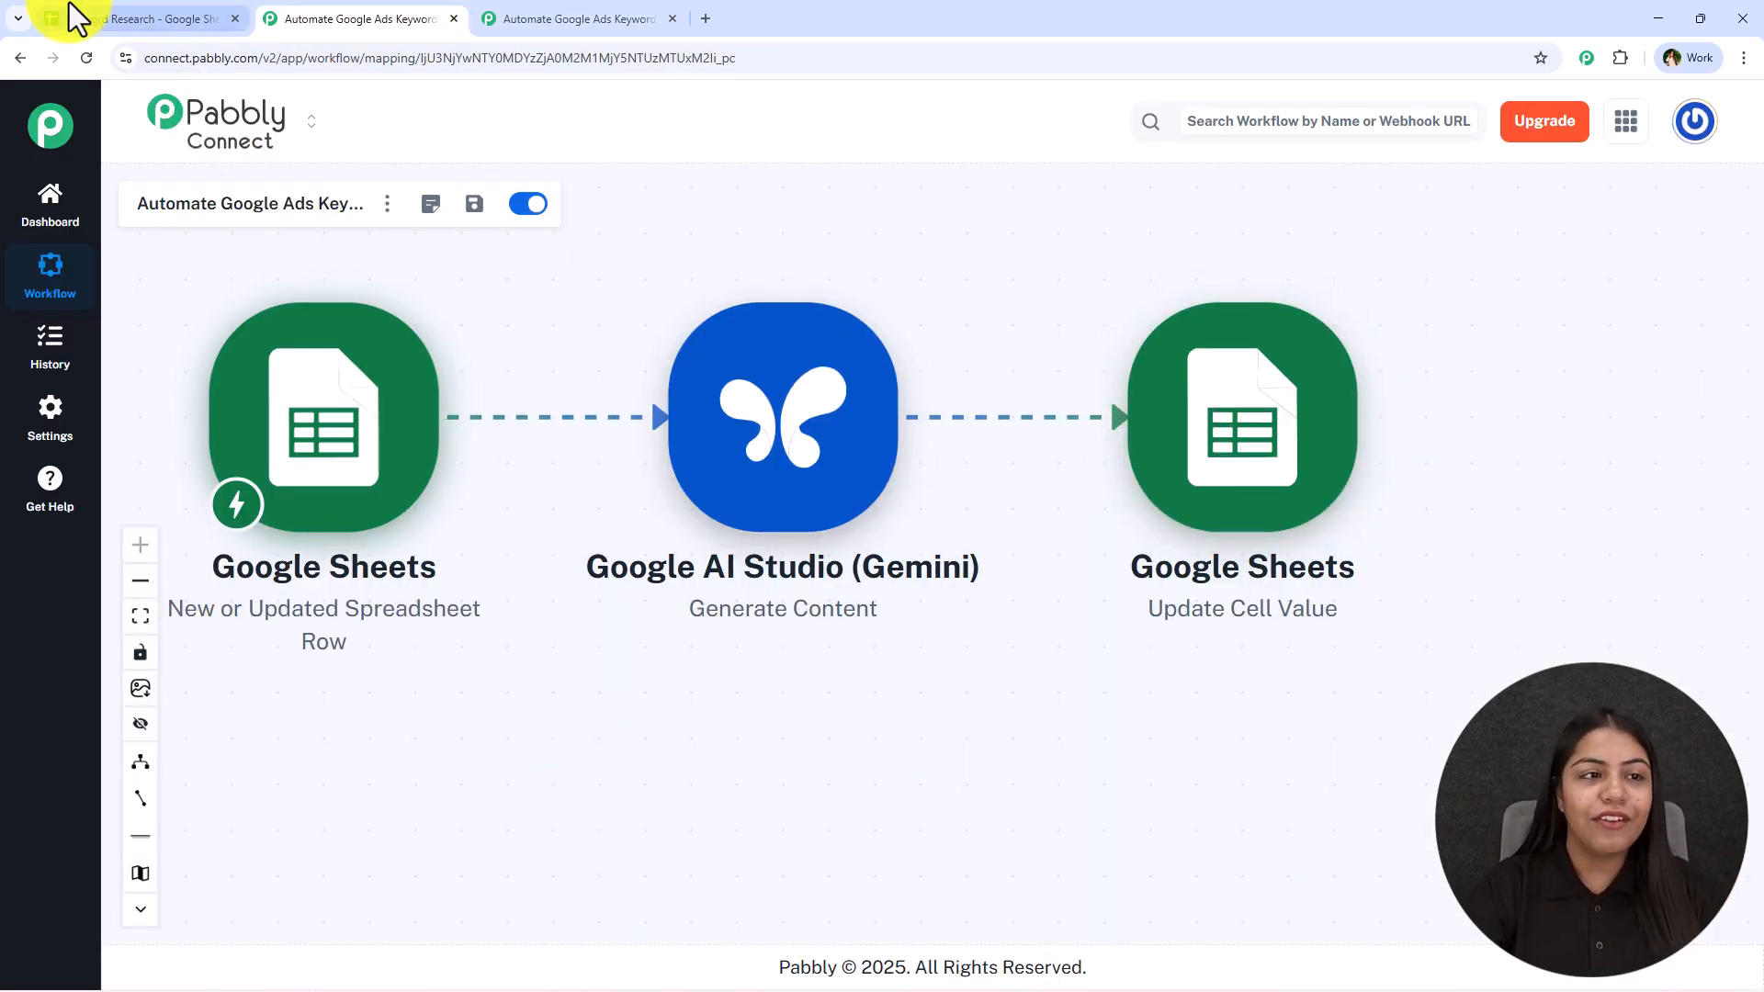
left_click(101, 19)
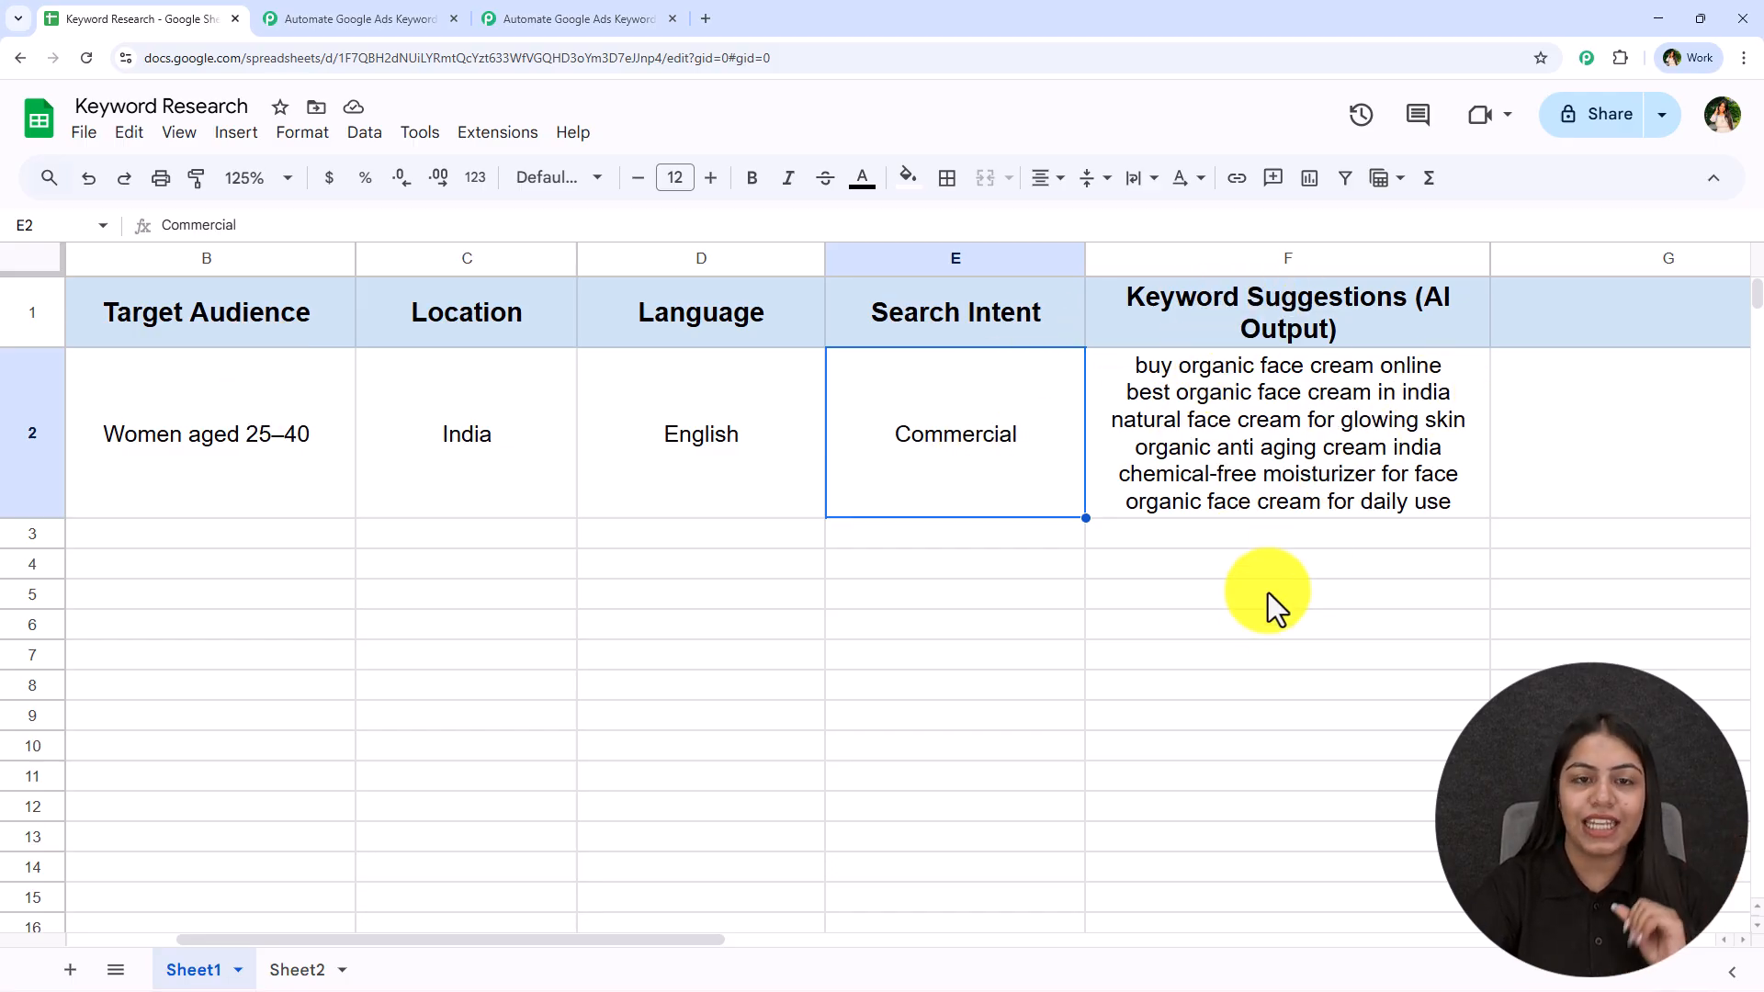
left_click(551, 19)
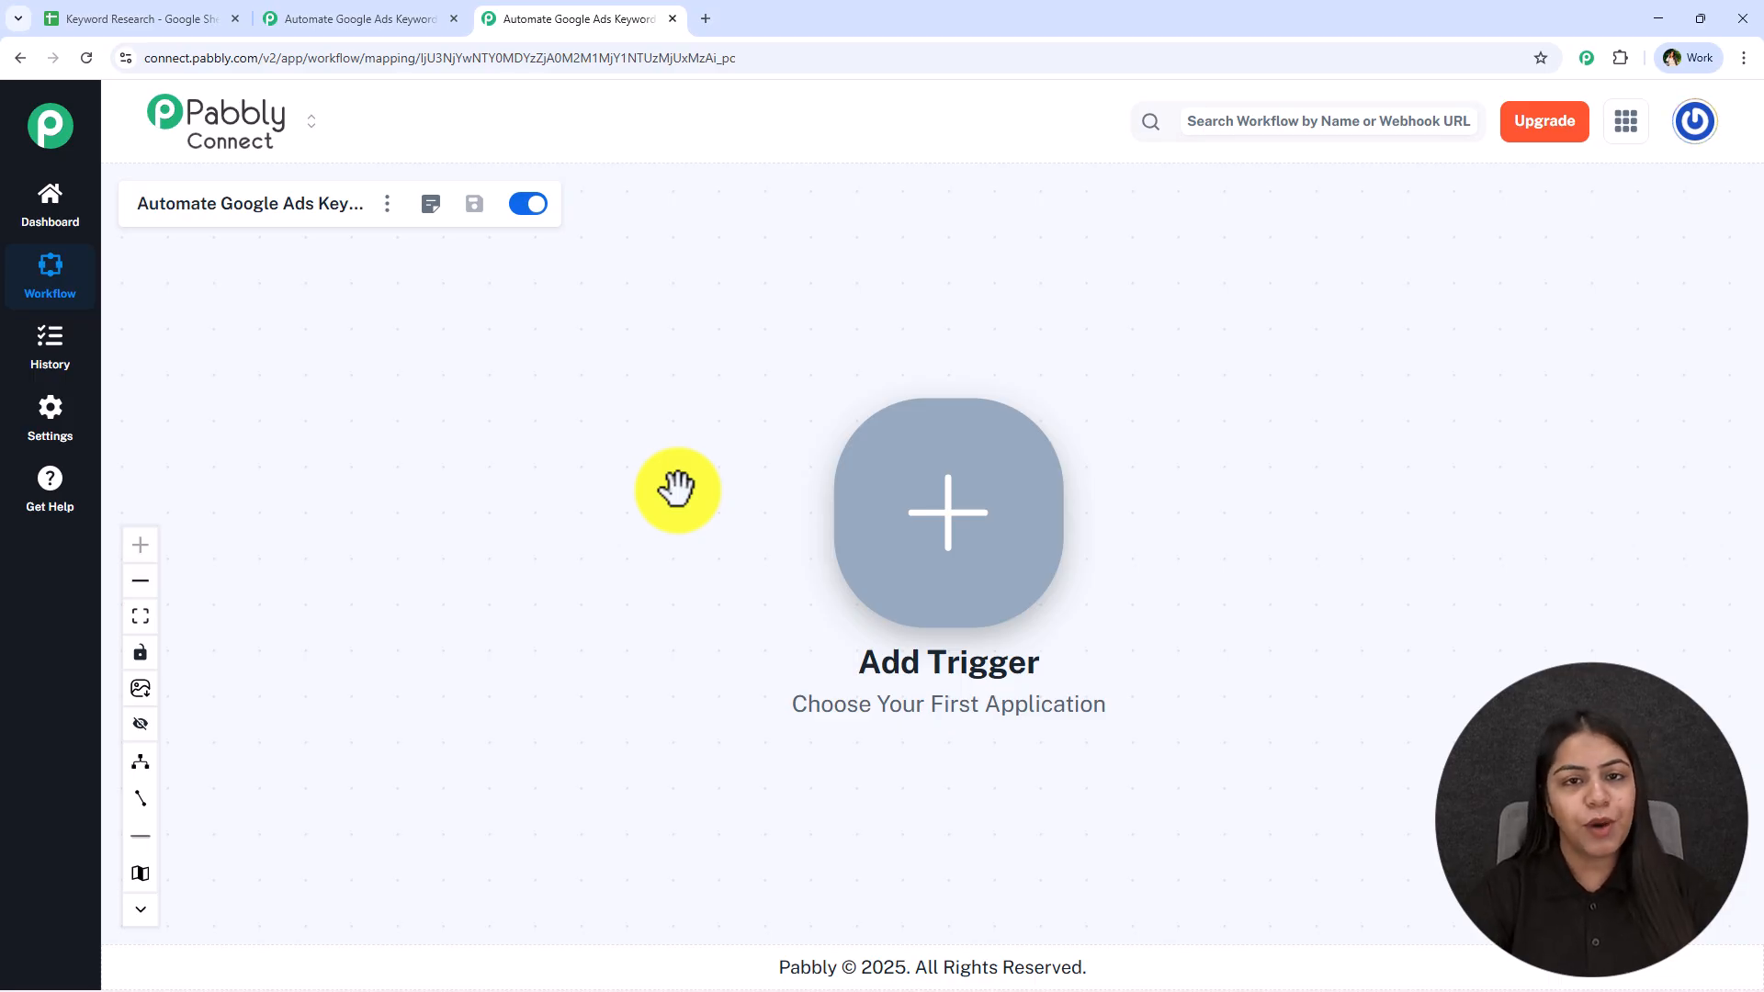
Visit pabbly.com/connect in a new tab to see the sign-up option, and close the tab
left_click(705, 19)
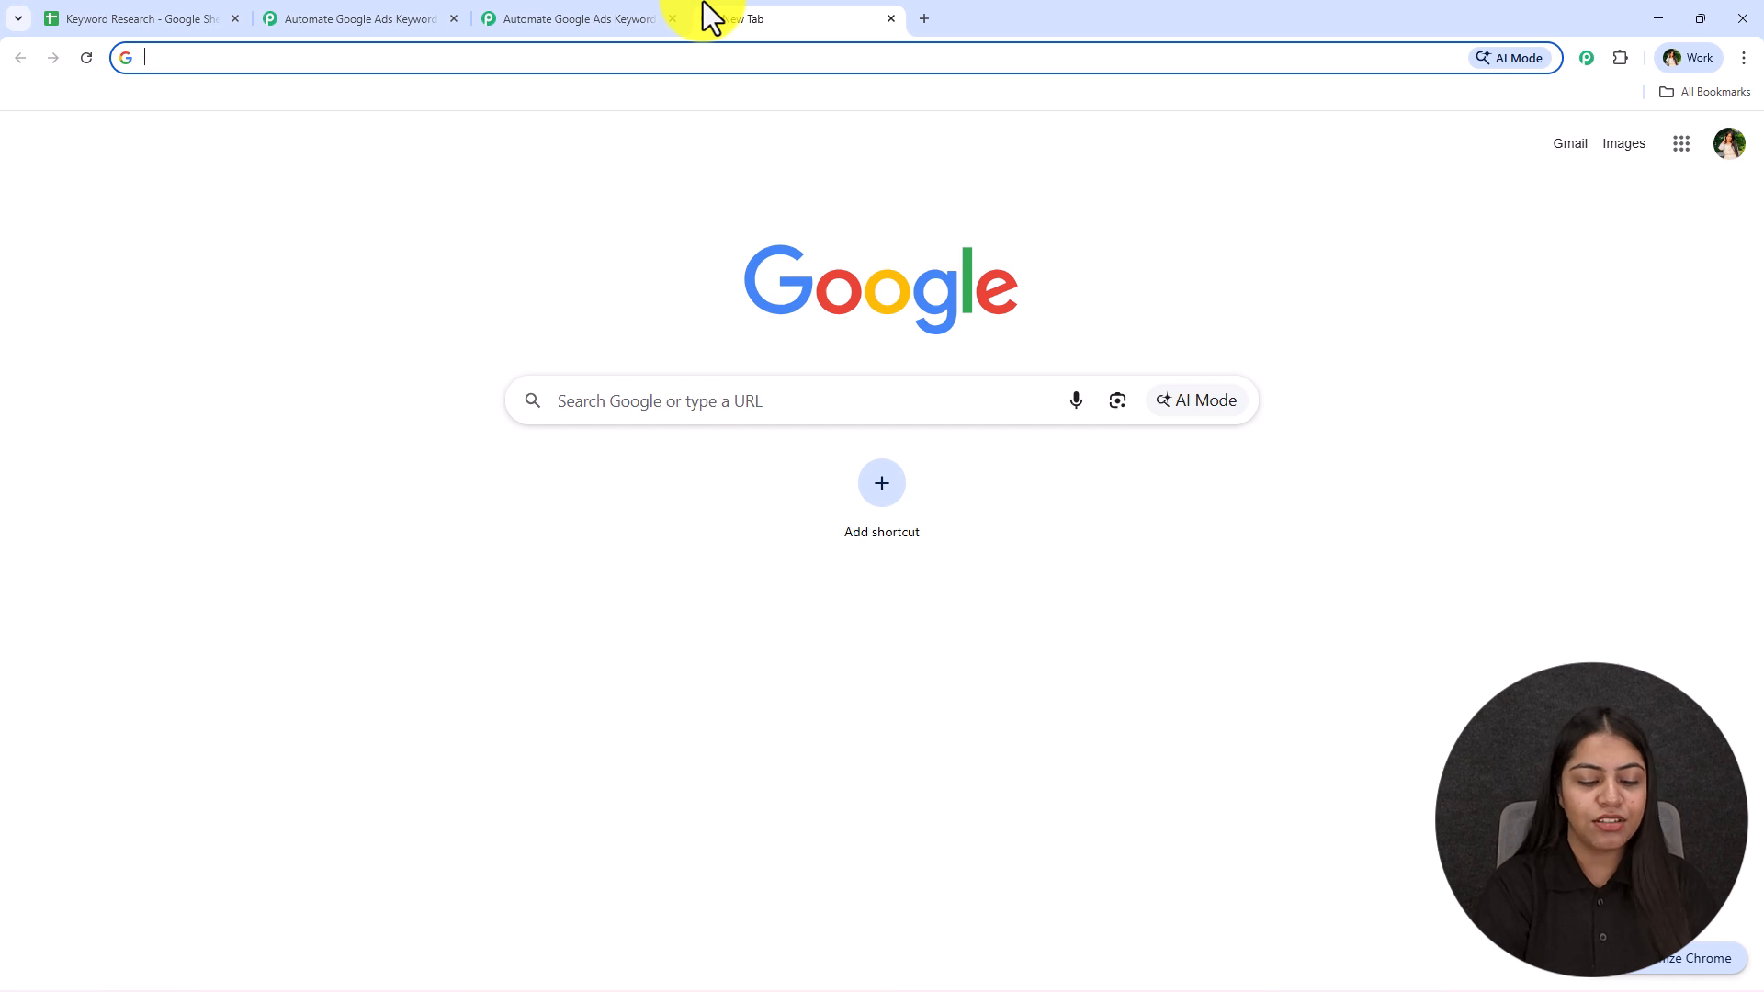
type("pabbly.com")
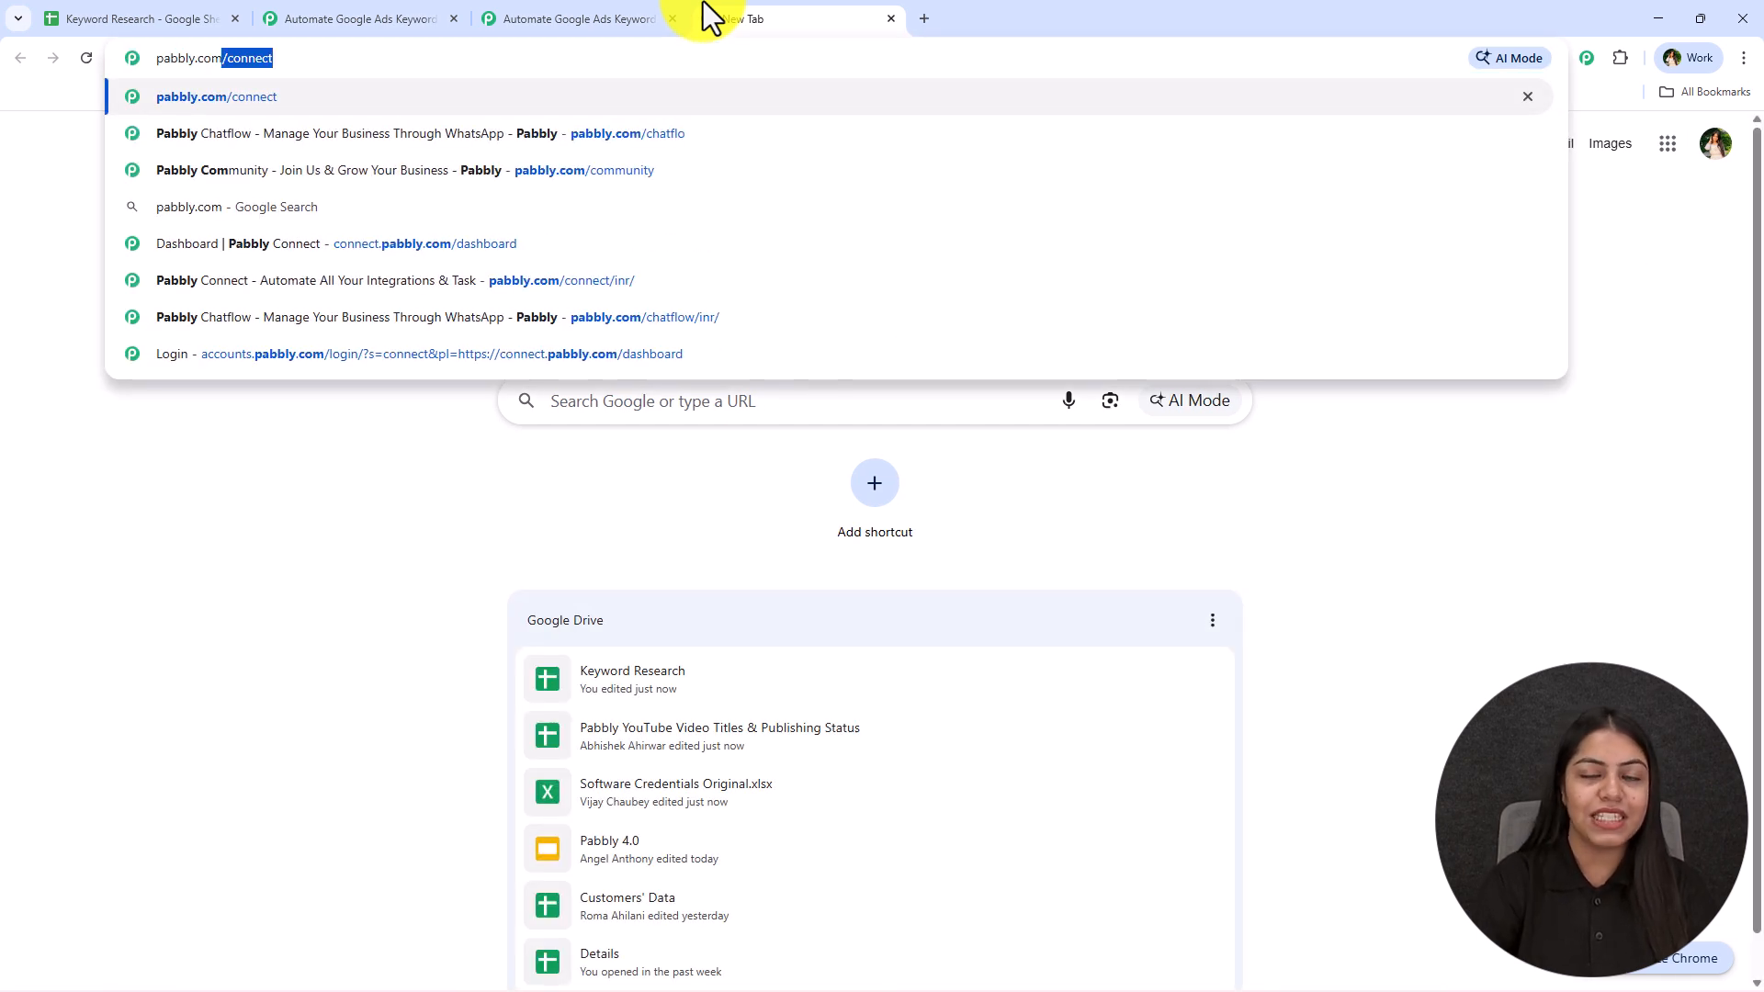
key("Return")
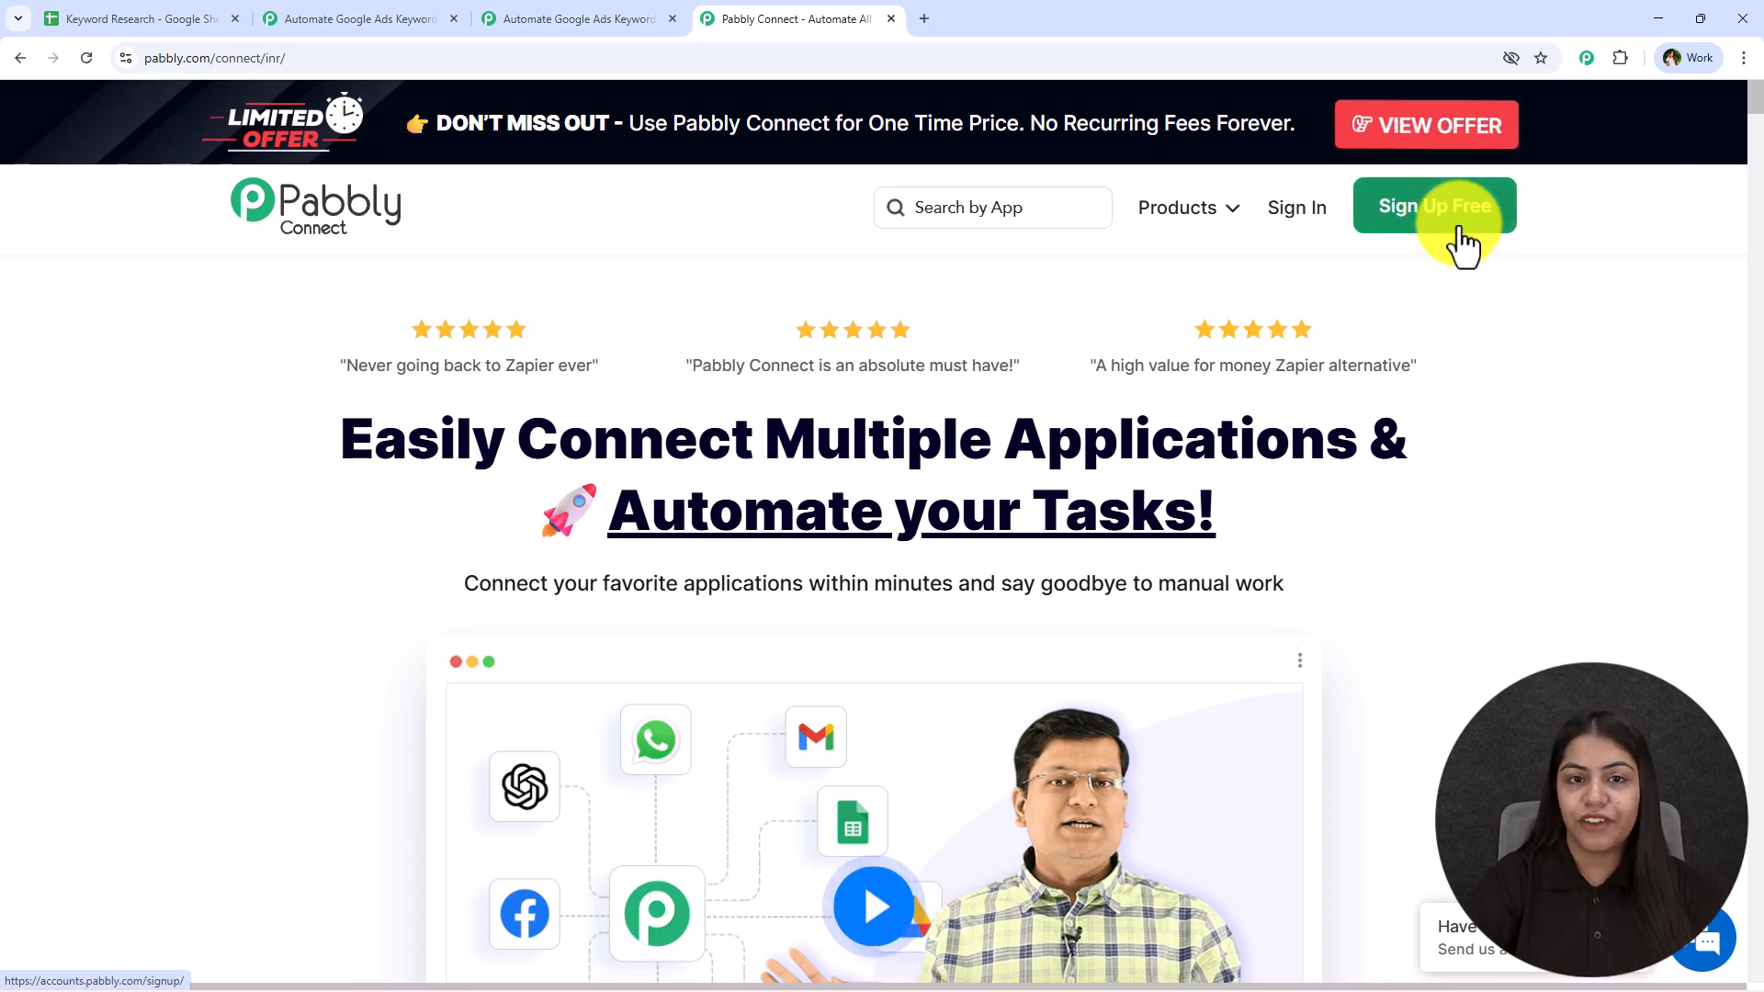
left_click(891, 20)
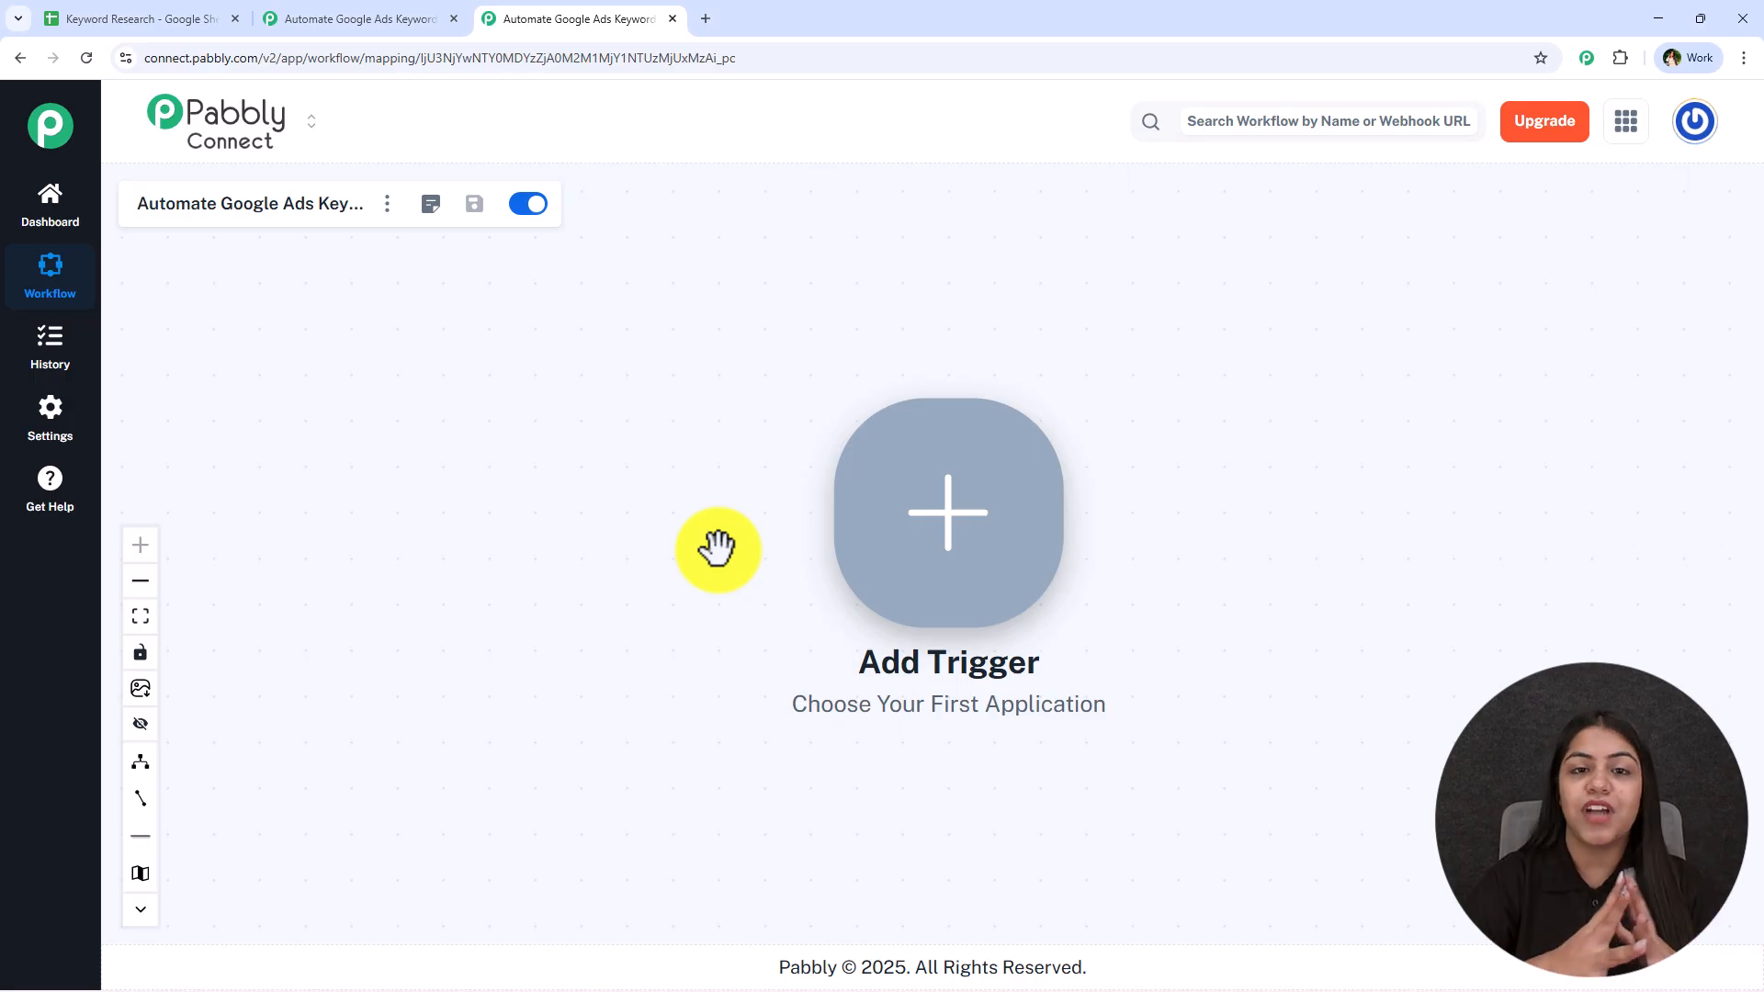
Examine the Keyword Suggestions column in the Keyword Research sheet and return to the empty Pabbly Connect workflow
left_click(152, 18)
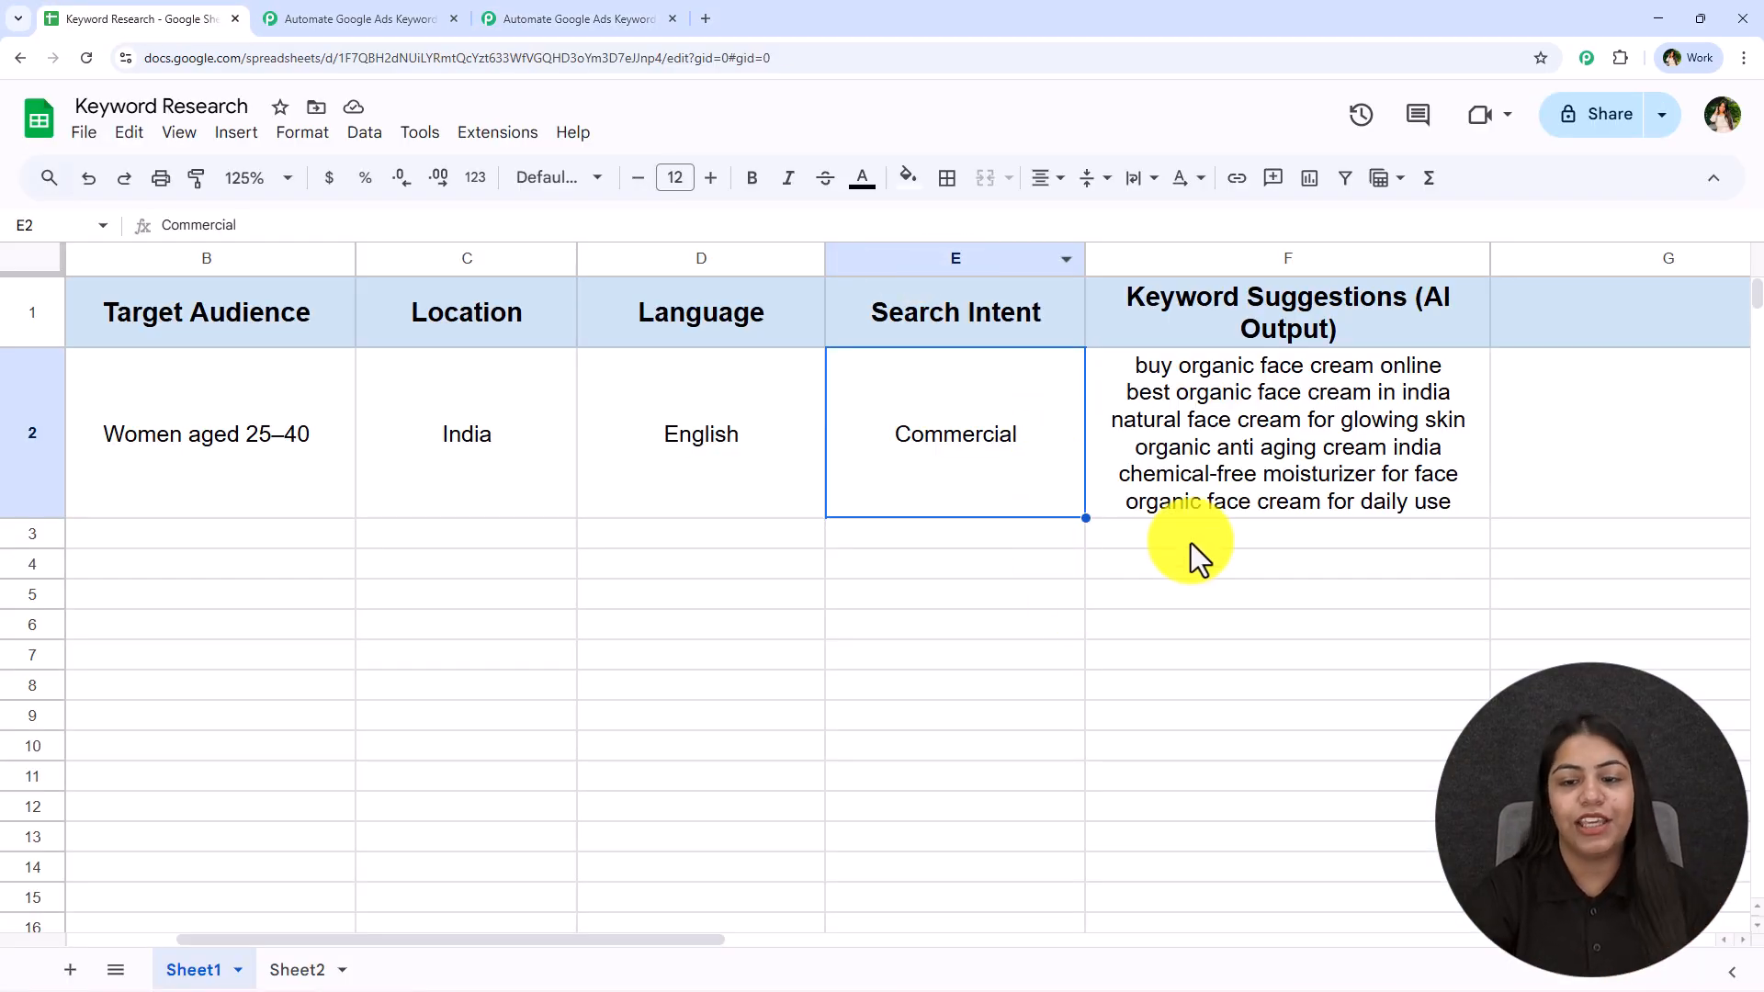
left_click_drag(1191, 543, 1232, 841)
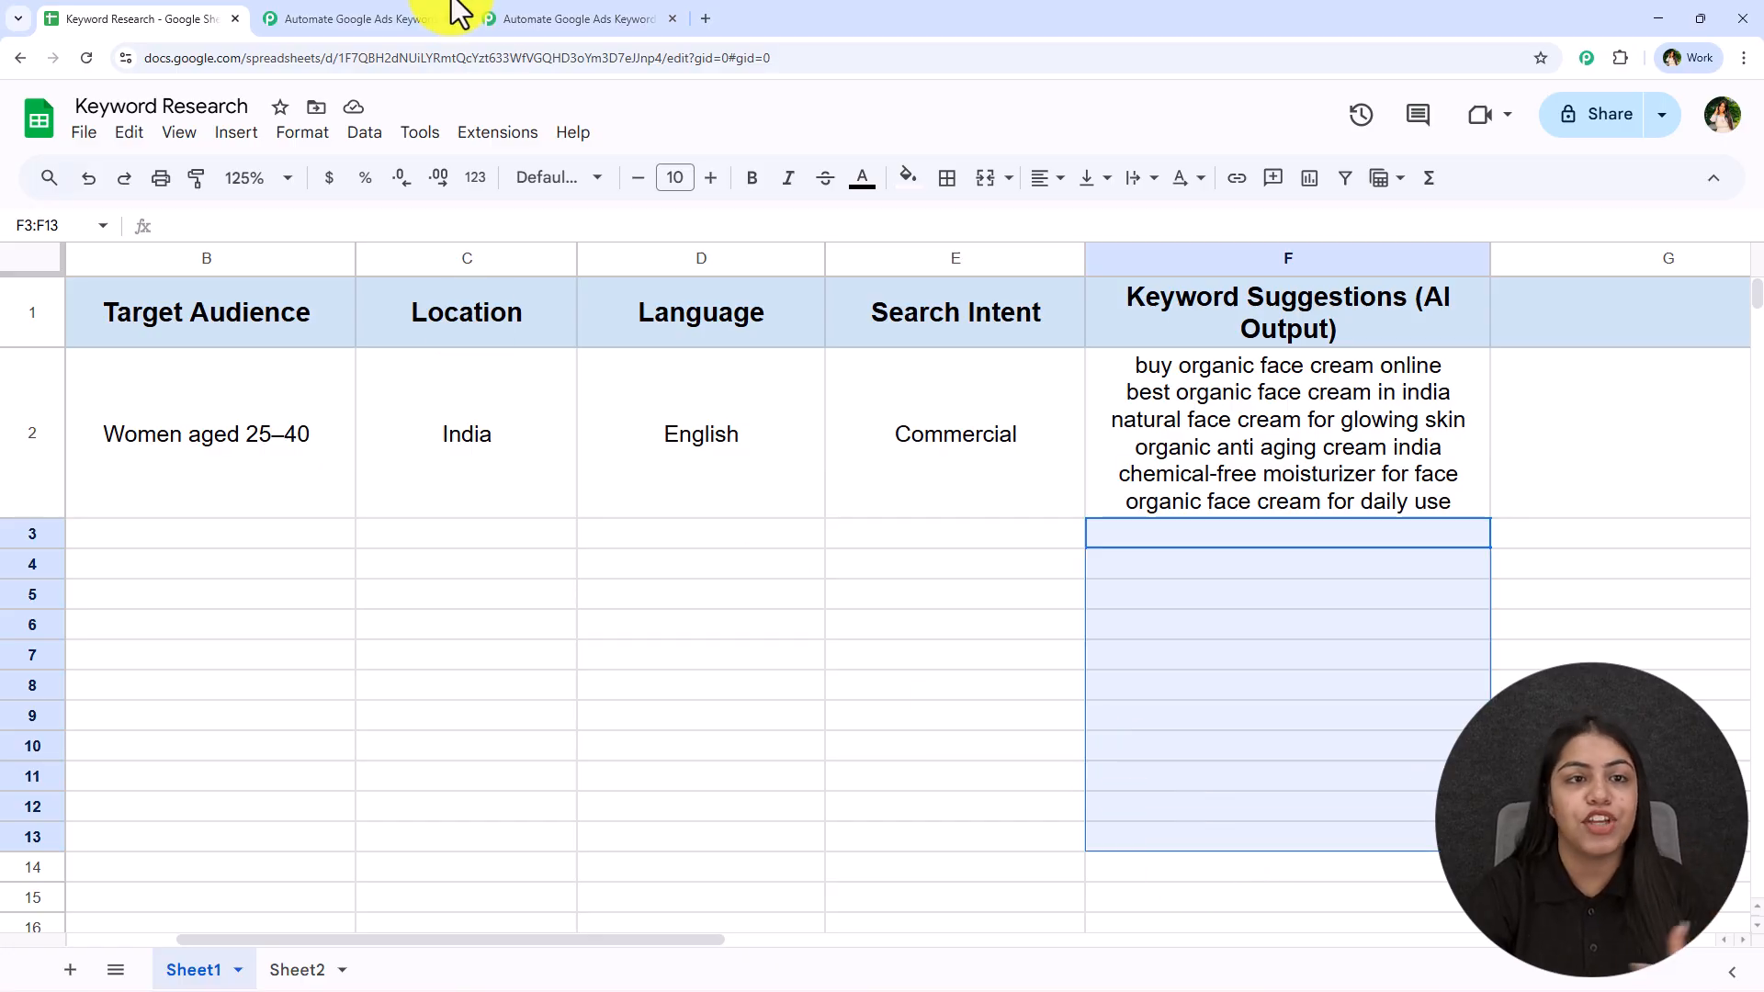
left_click(536, 18)
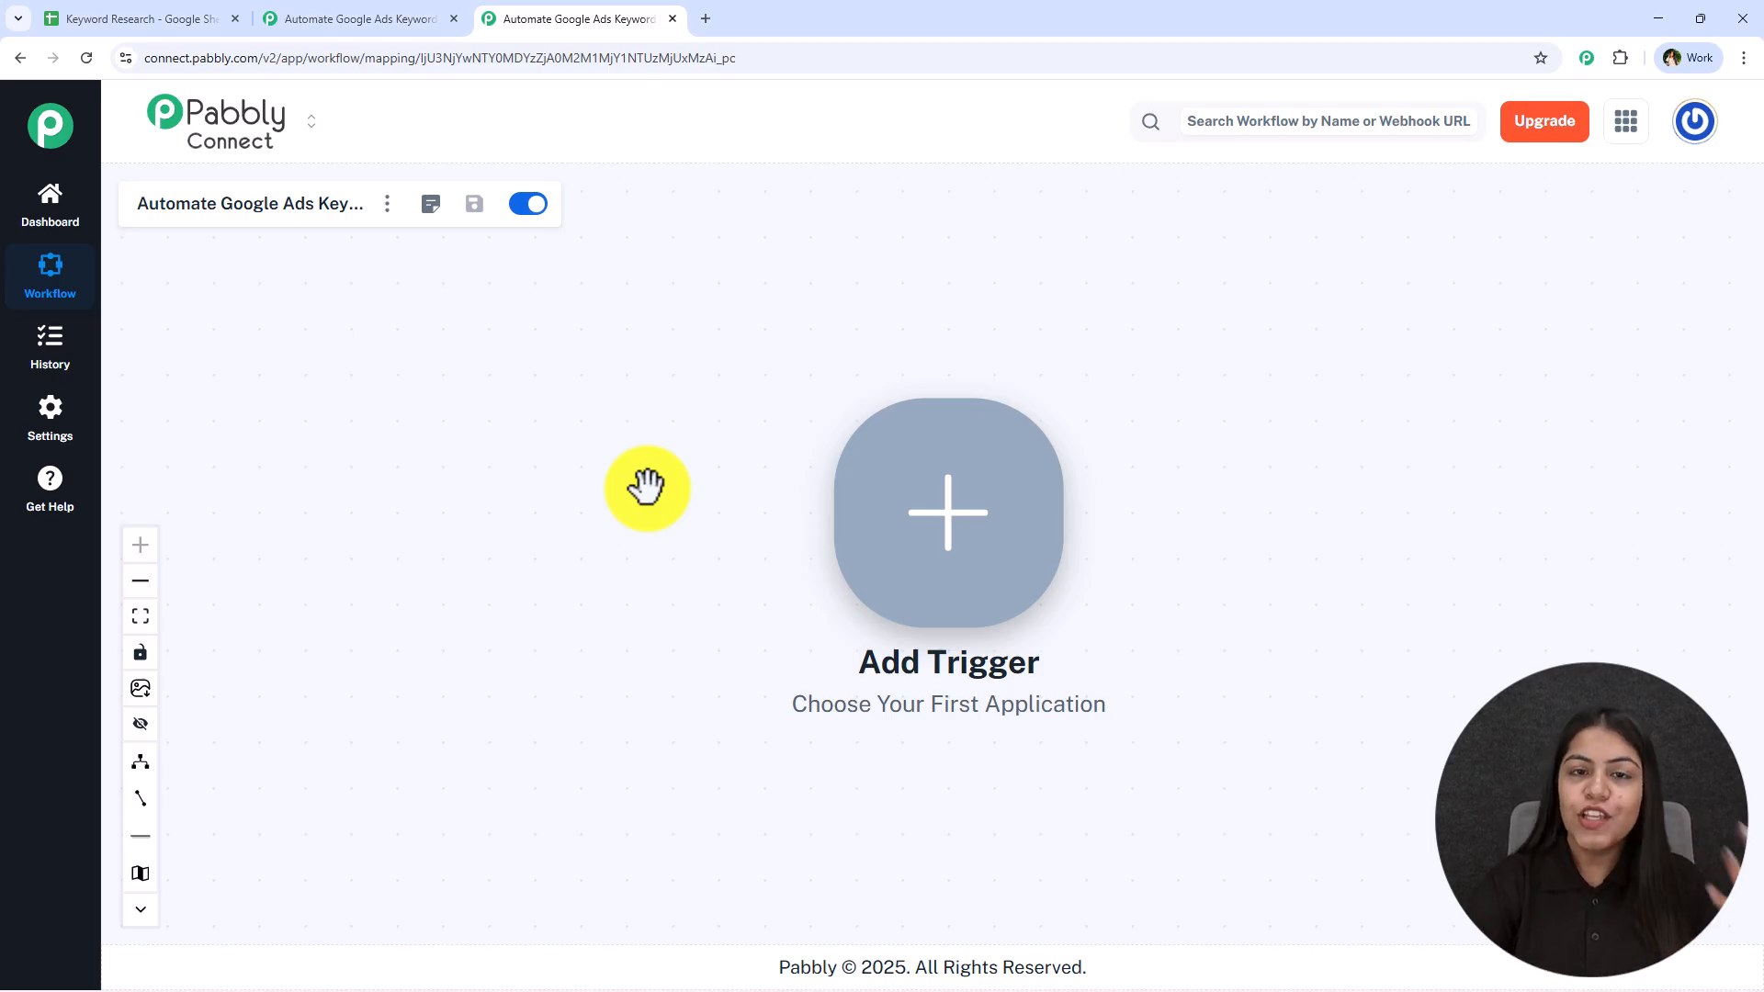
Add a trigger to the workflow, searching for "sheets" and choosing Google Sheets as its app
left_click_drag(1326, 465, 799, 389)
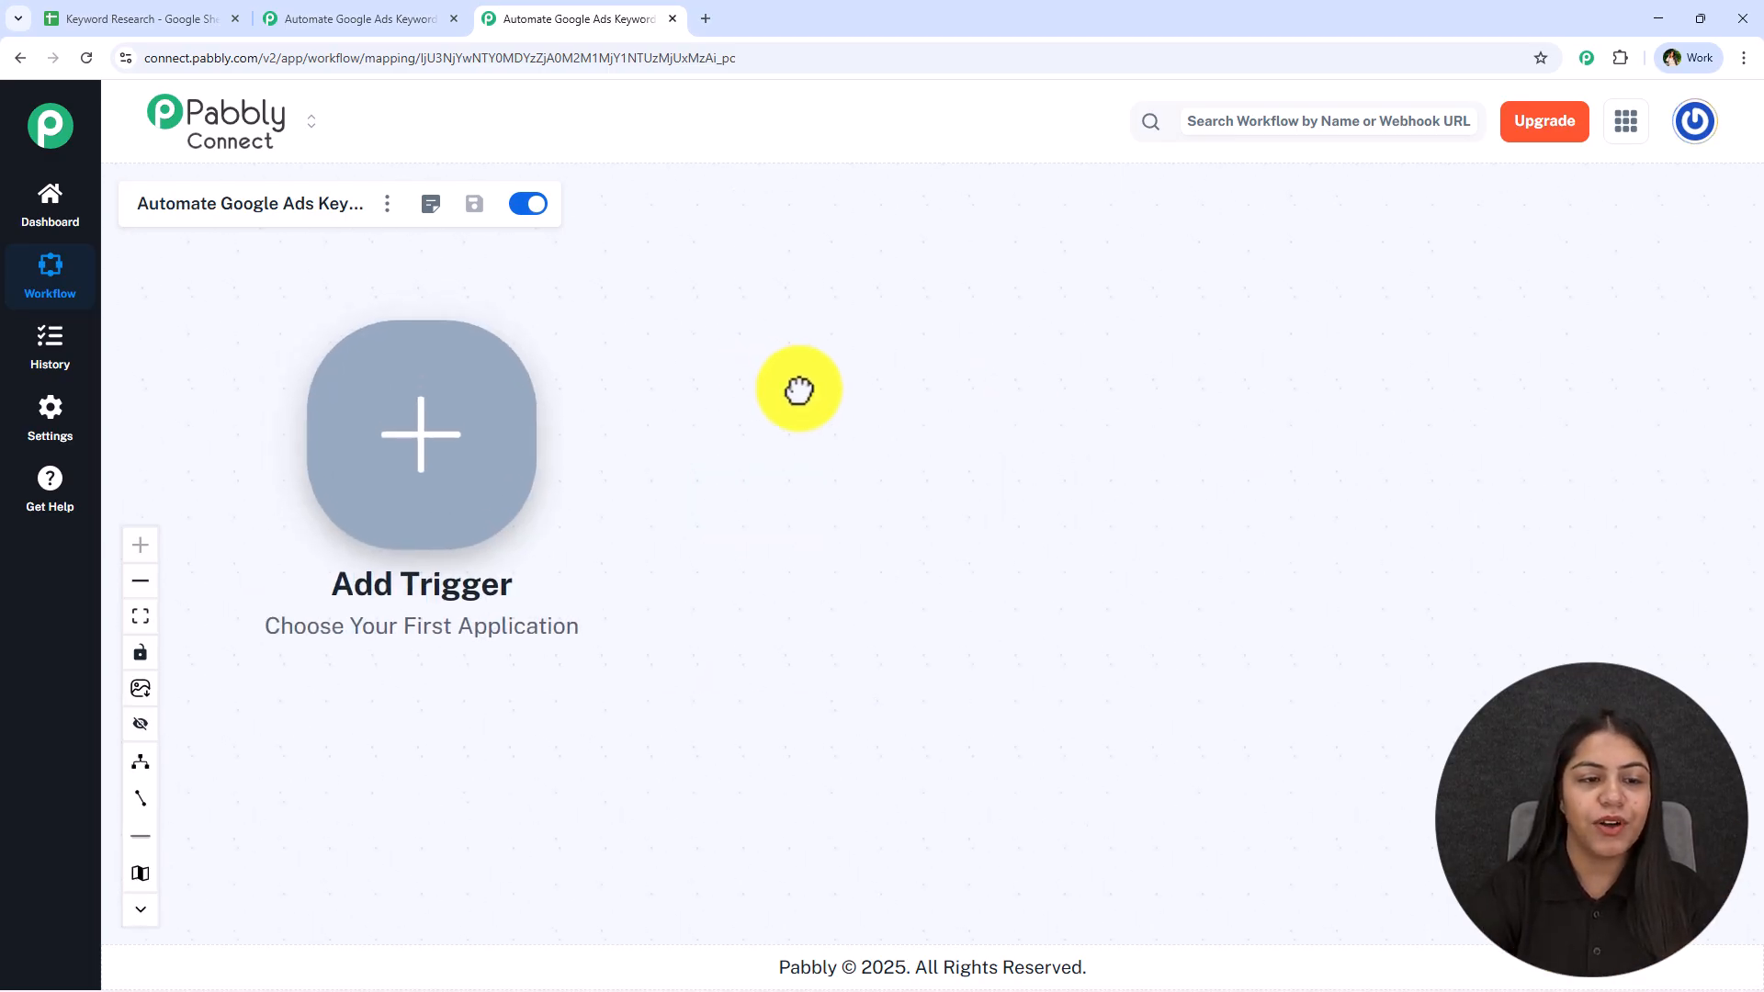
left_click(504, 423)
type("Dh")
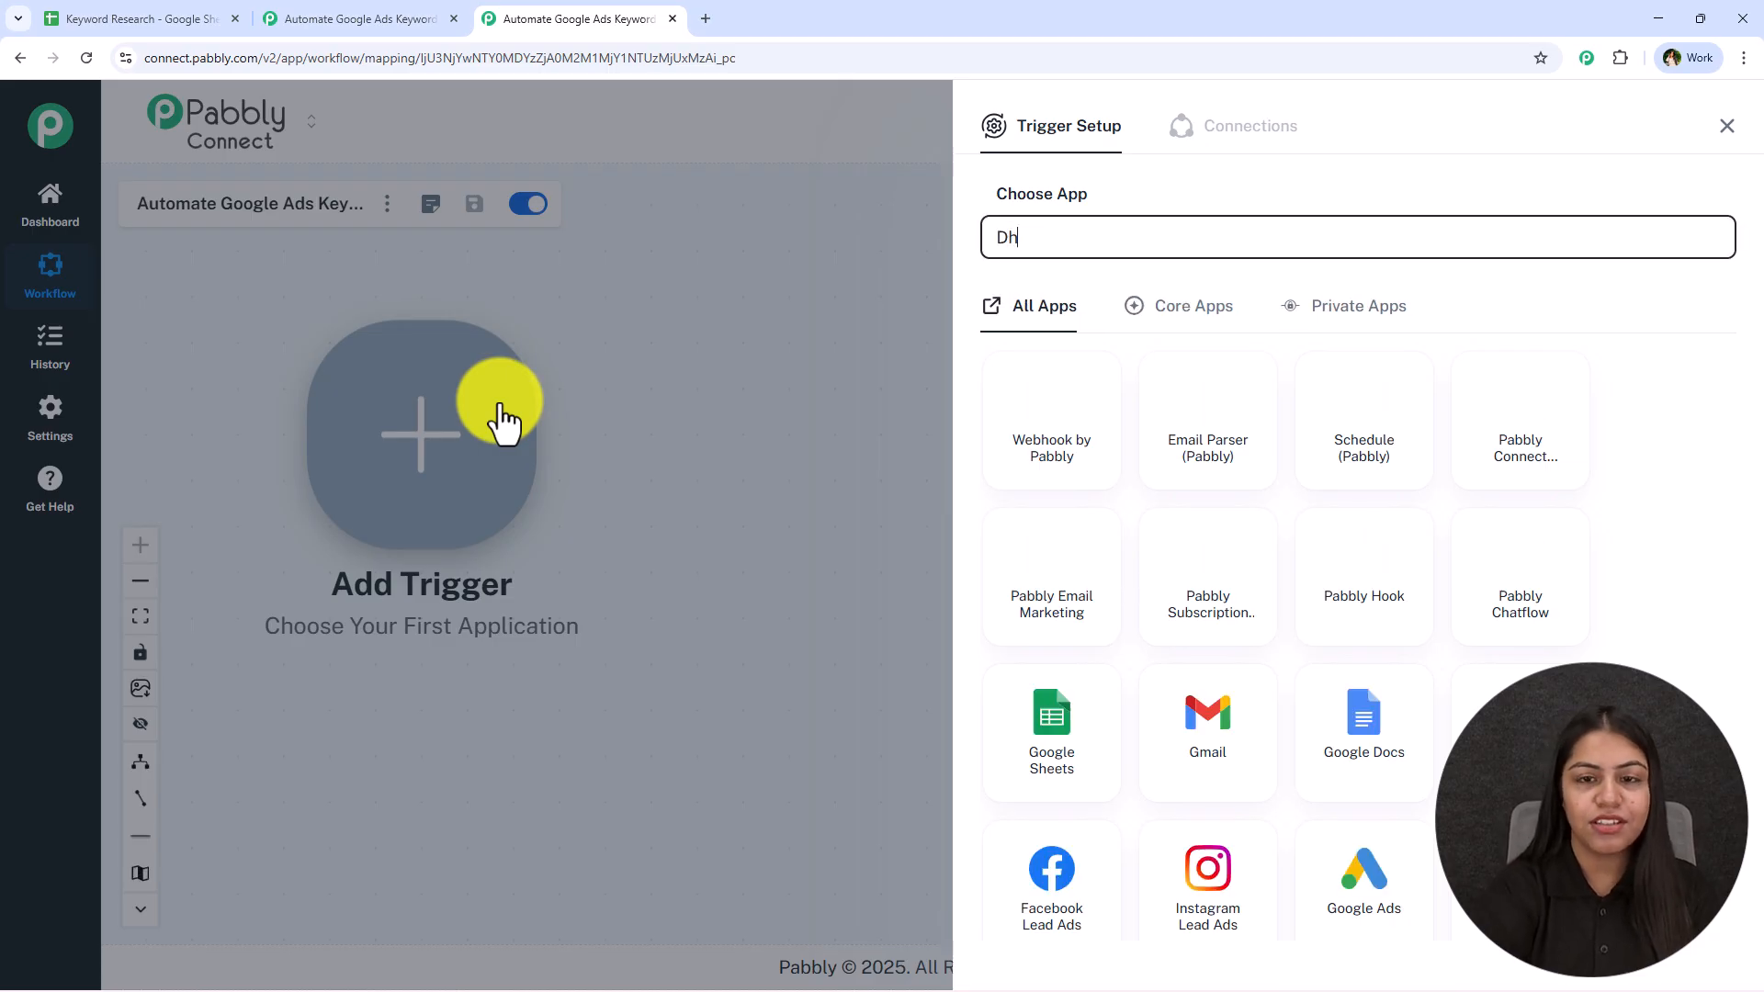
key("BackSpace")
key("BackSpace")
type("sh")
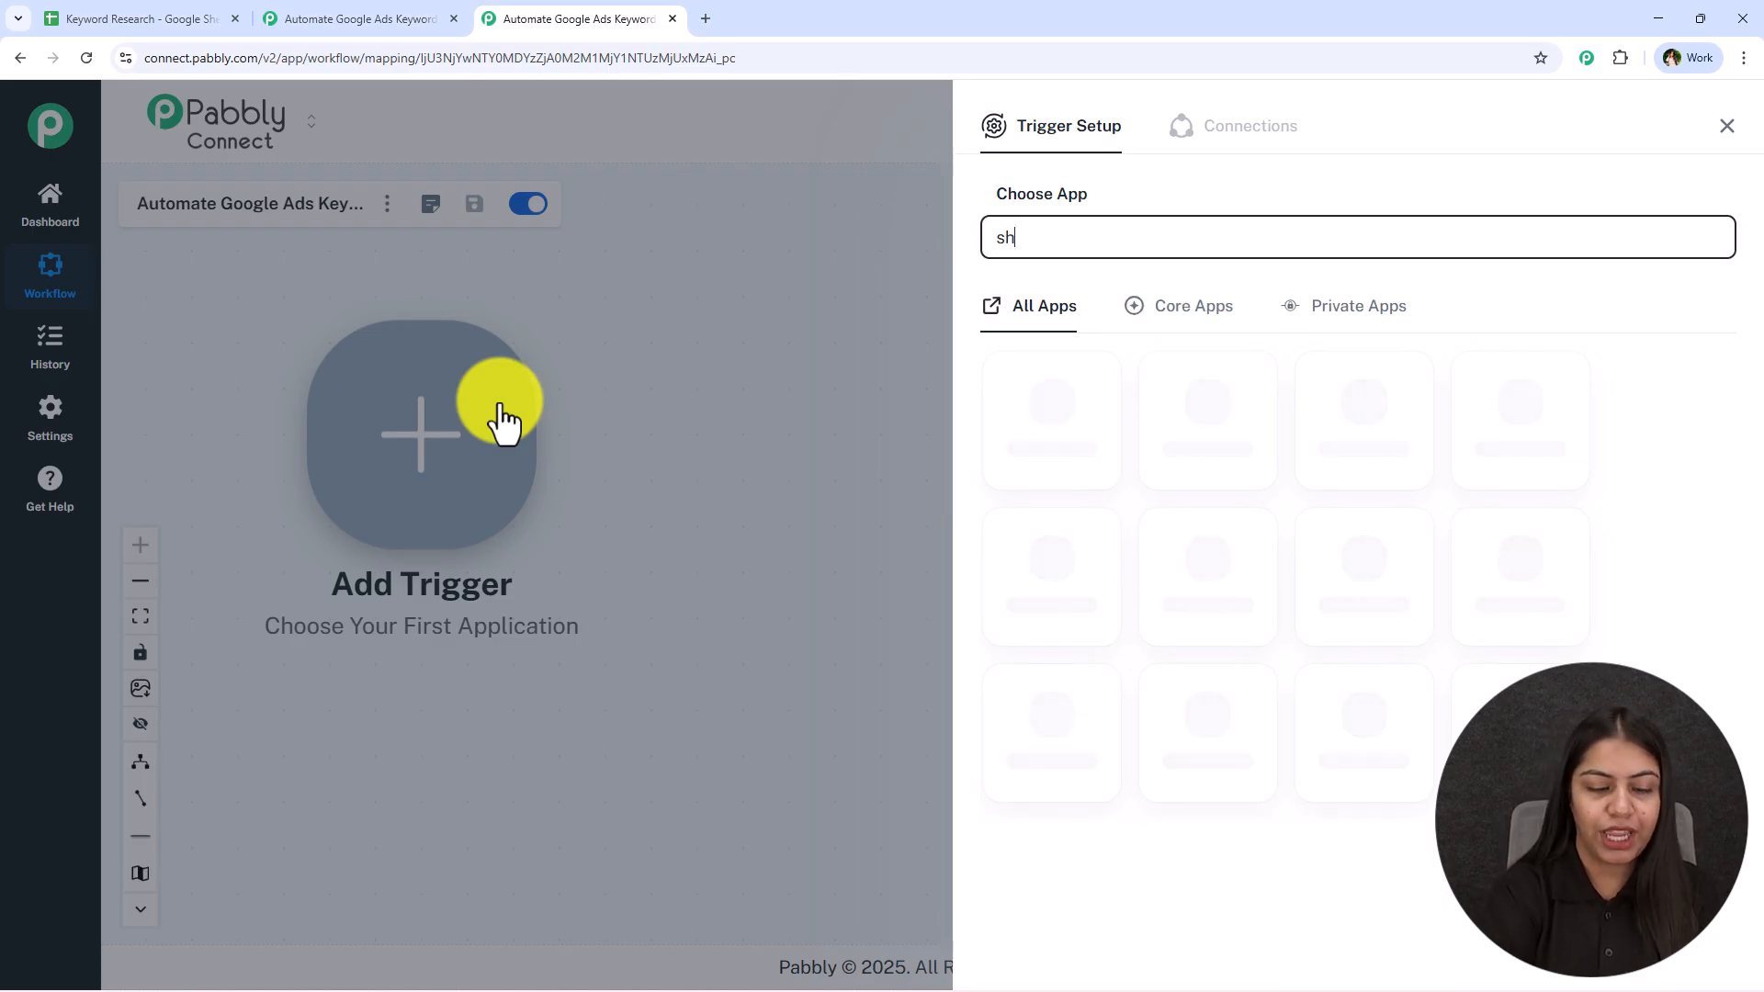
type("eets")
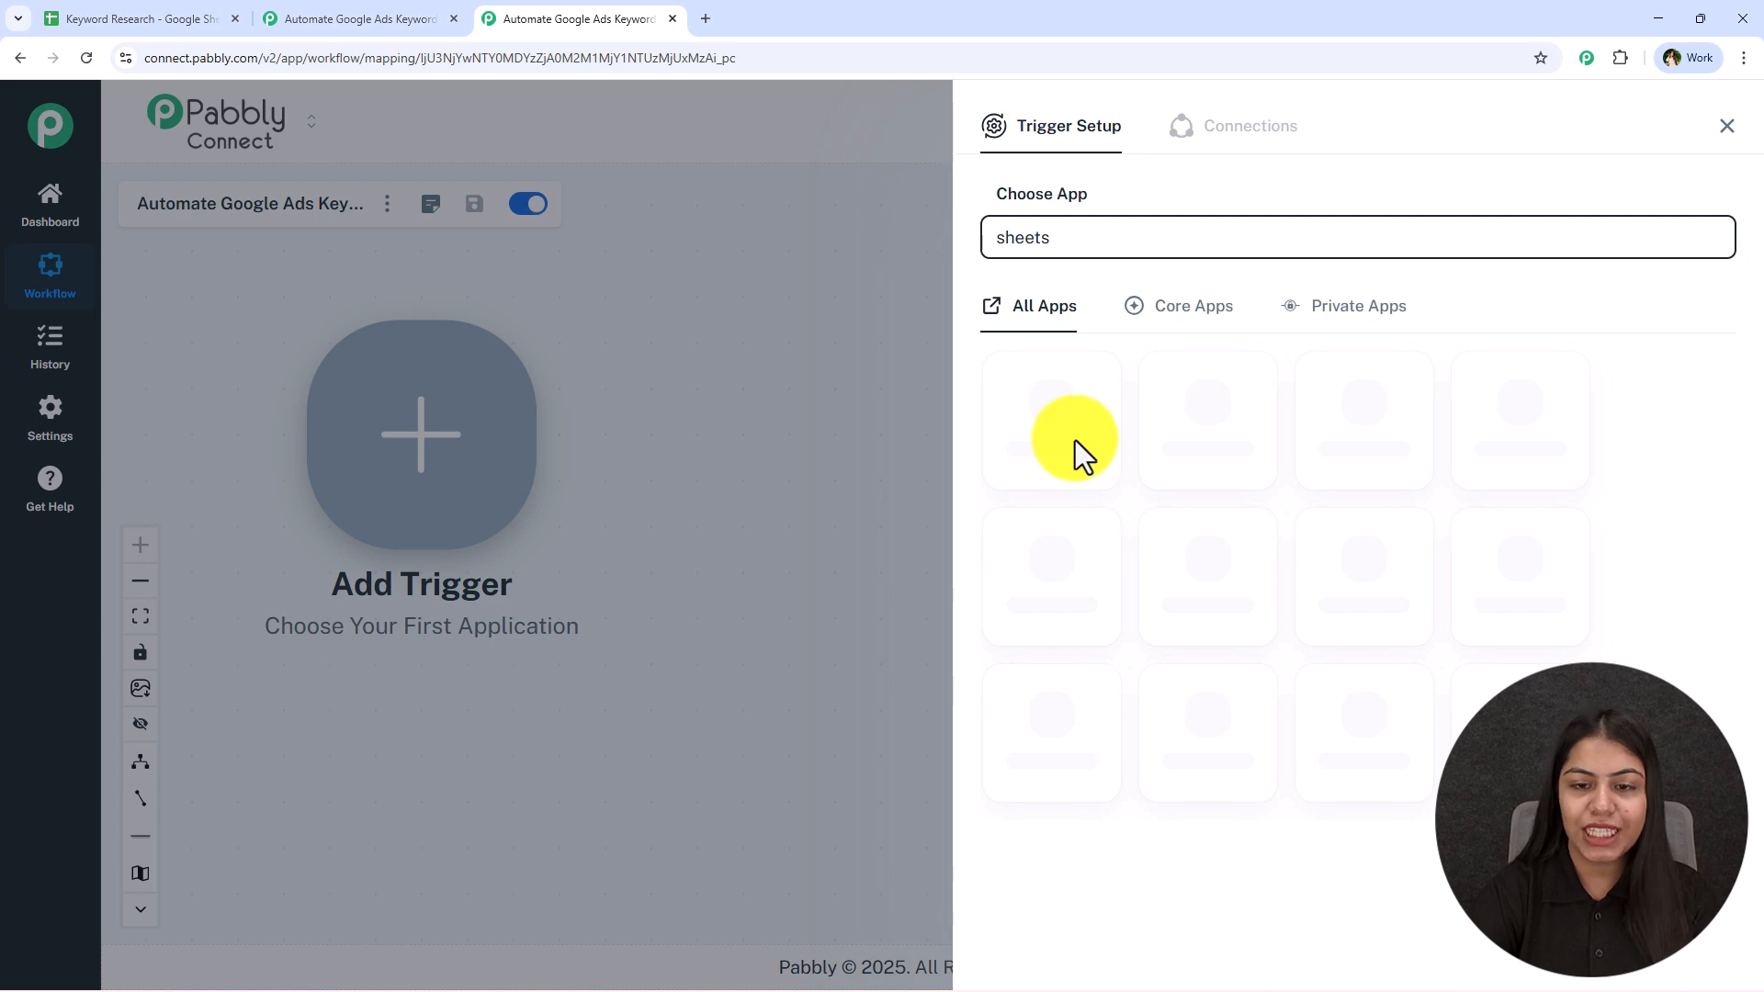
left_click(1073, 441)
Set the trigger event to New or Updated Spreadsheet Row and connect the Google Sheets trigger
left_click(1093, 342)
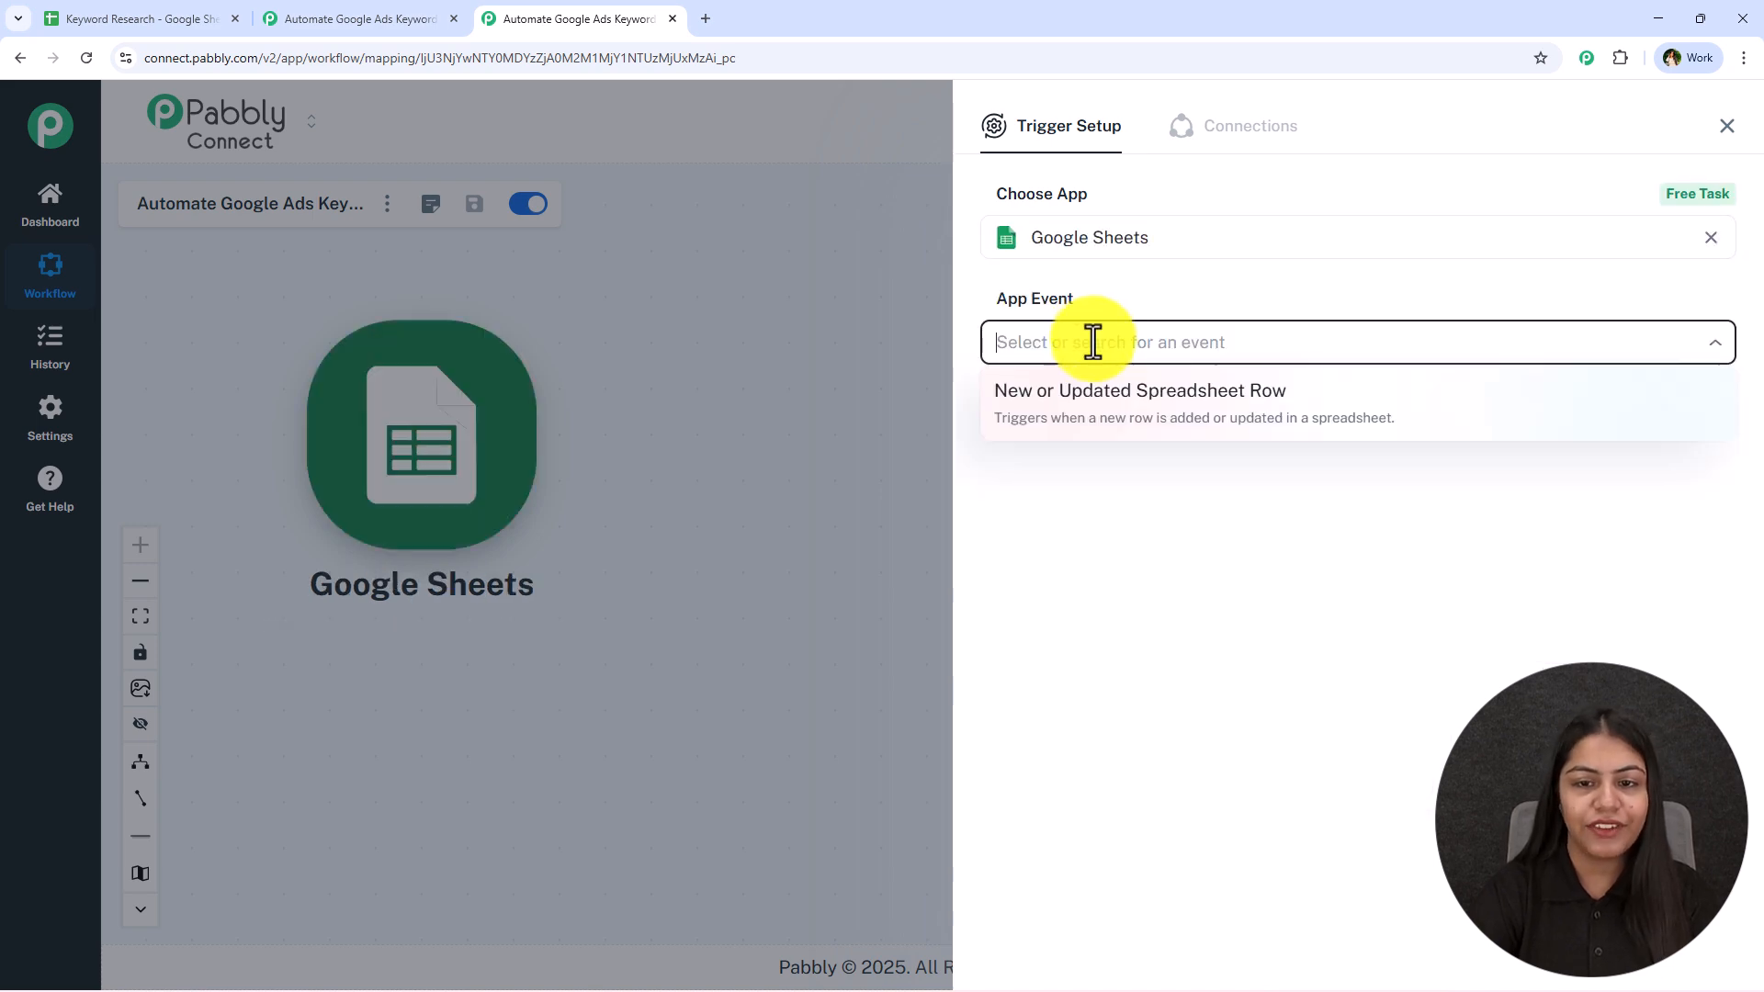
left_click(1088, 420)
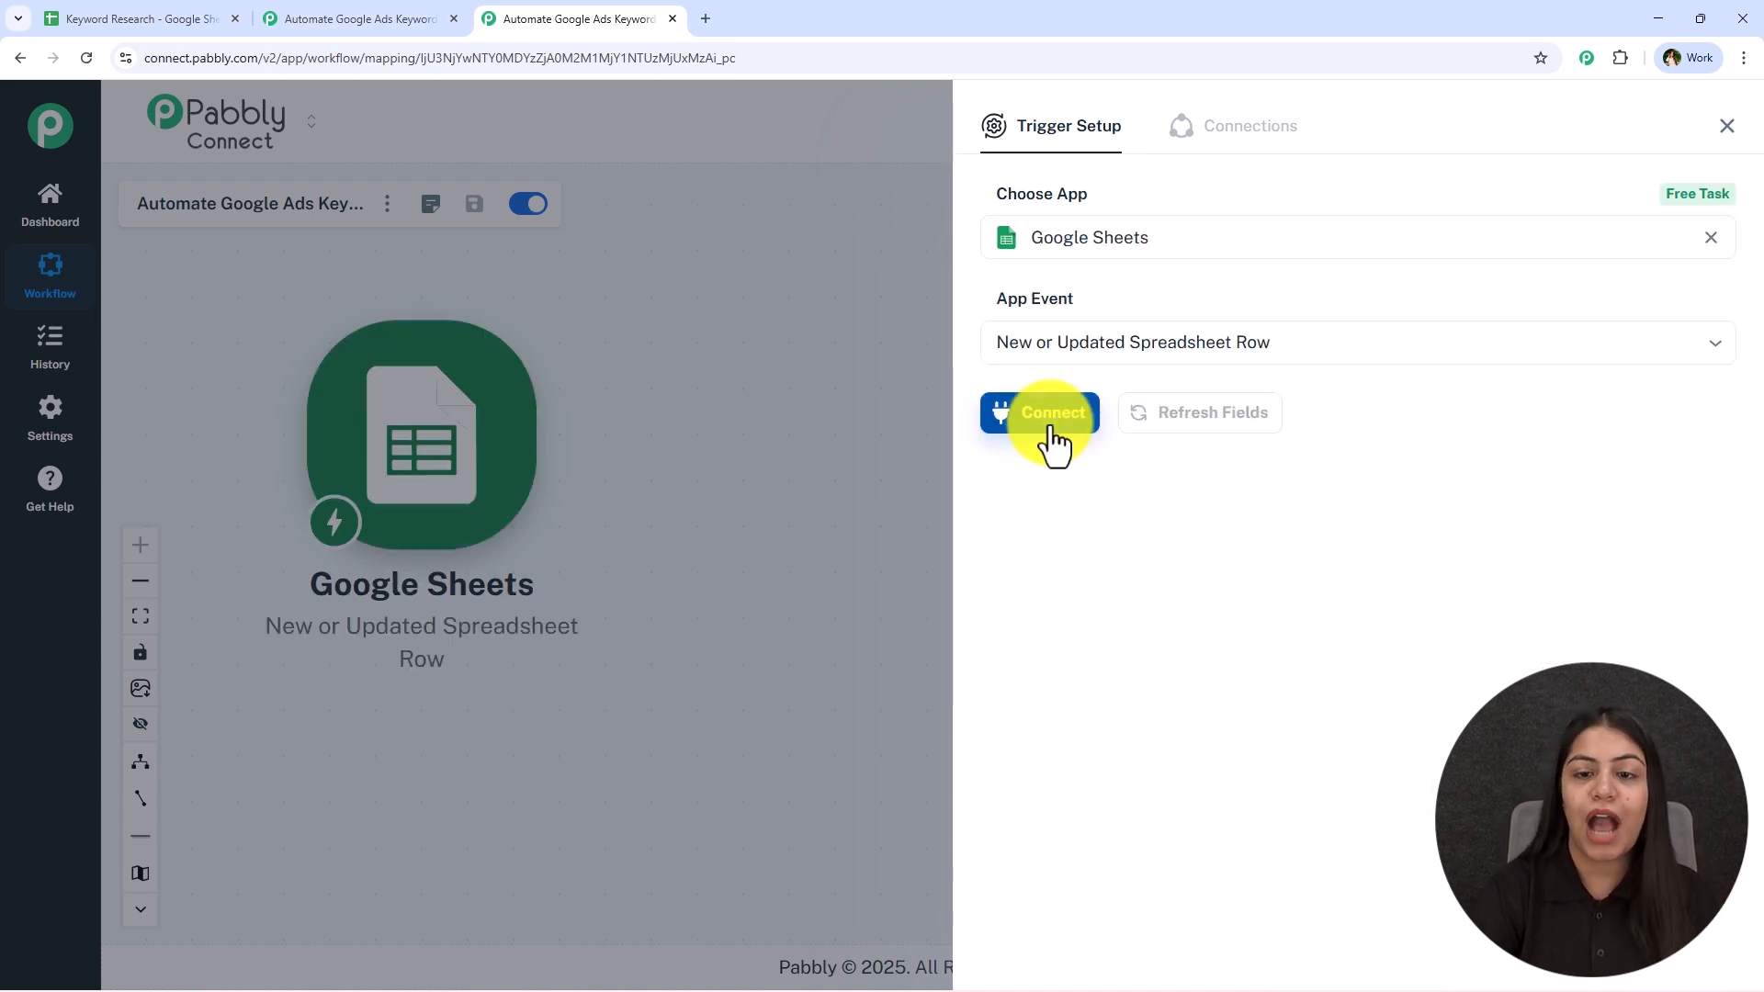
left_click(1048, 428)
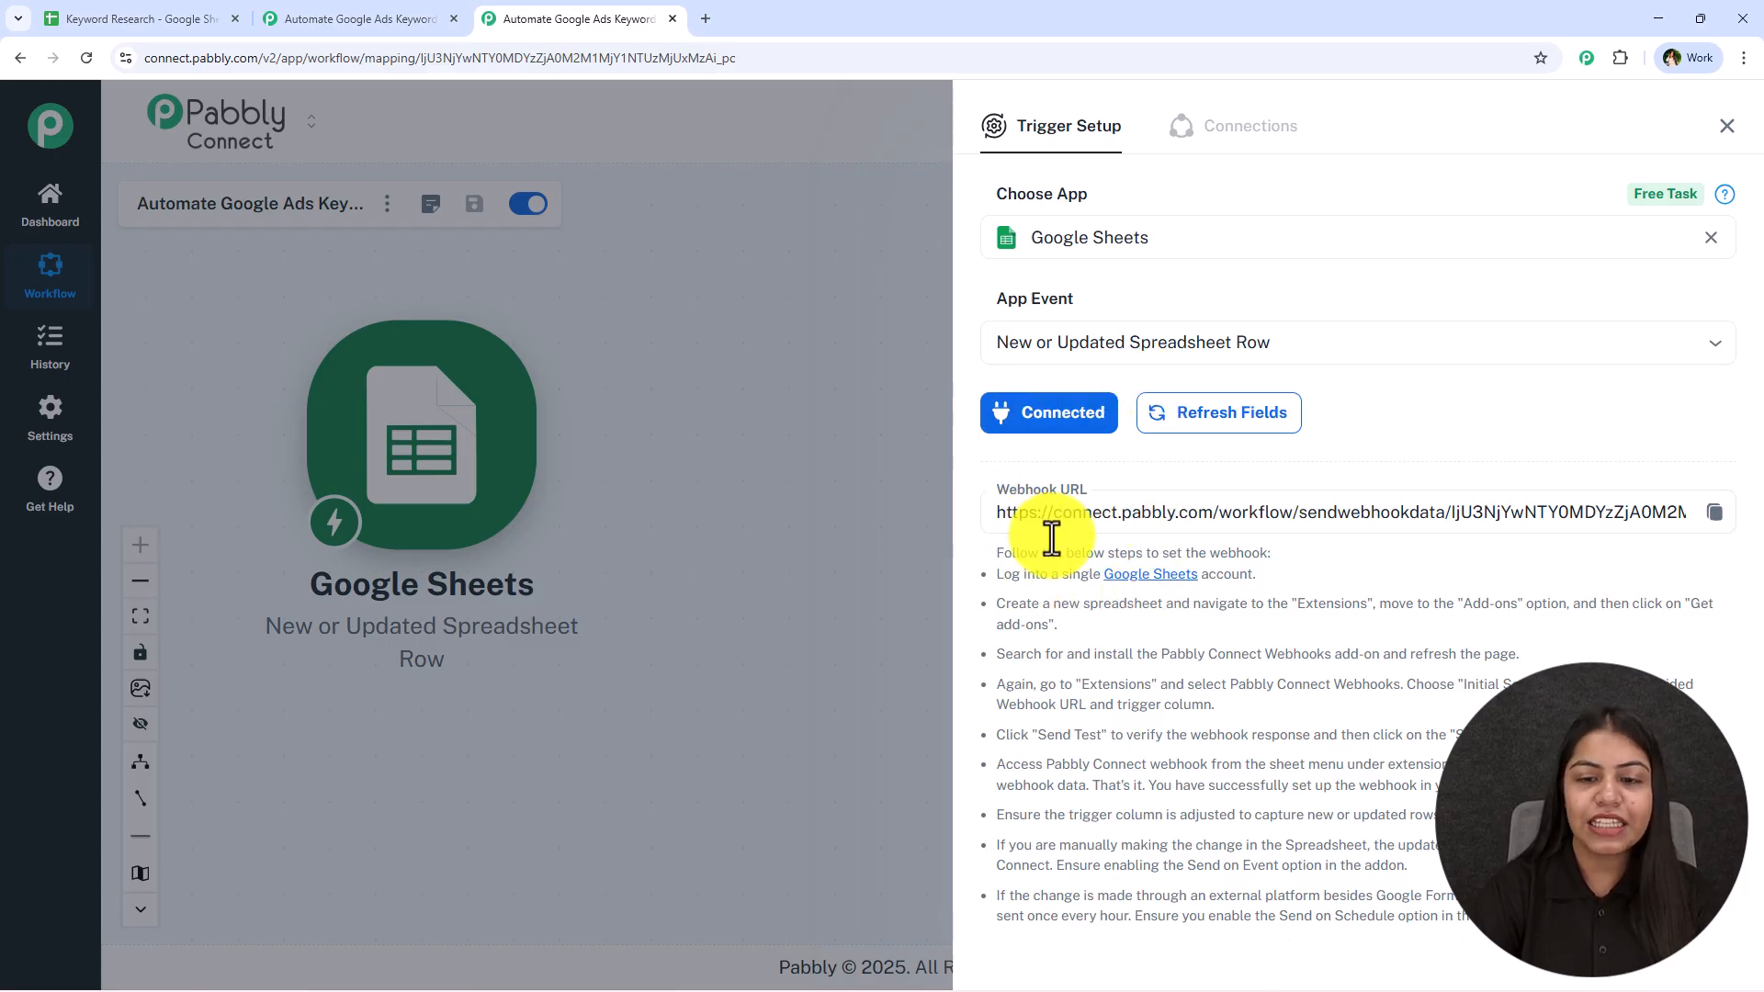
Copy the webhook URL of the Google Sheets trigger
left_click(1714, 515)
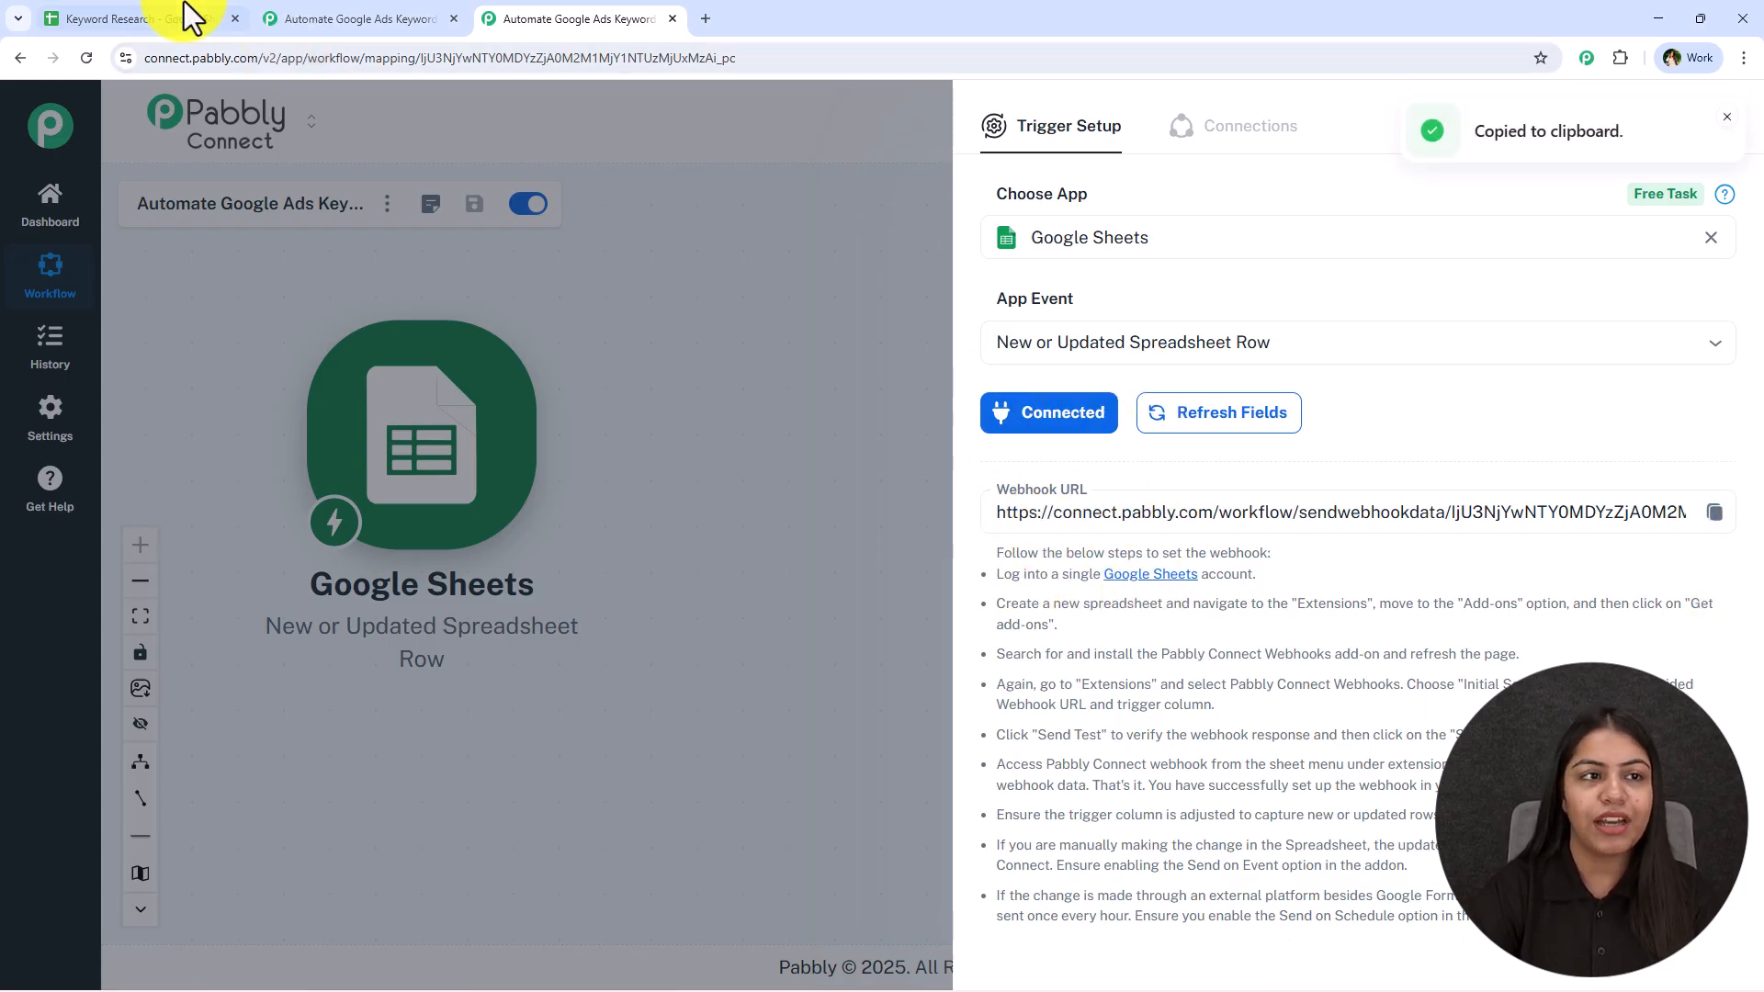
left_click(189, 17)
left_click(887, 896)
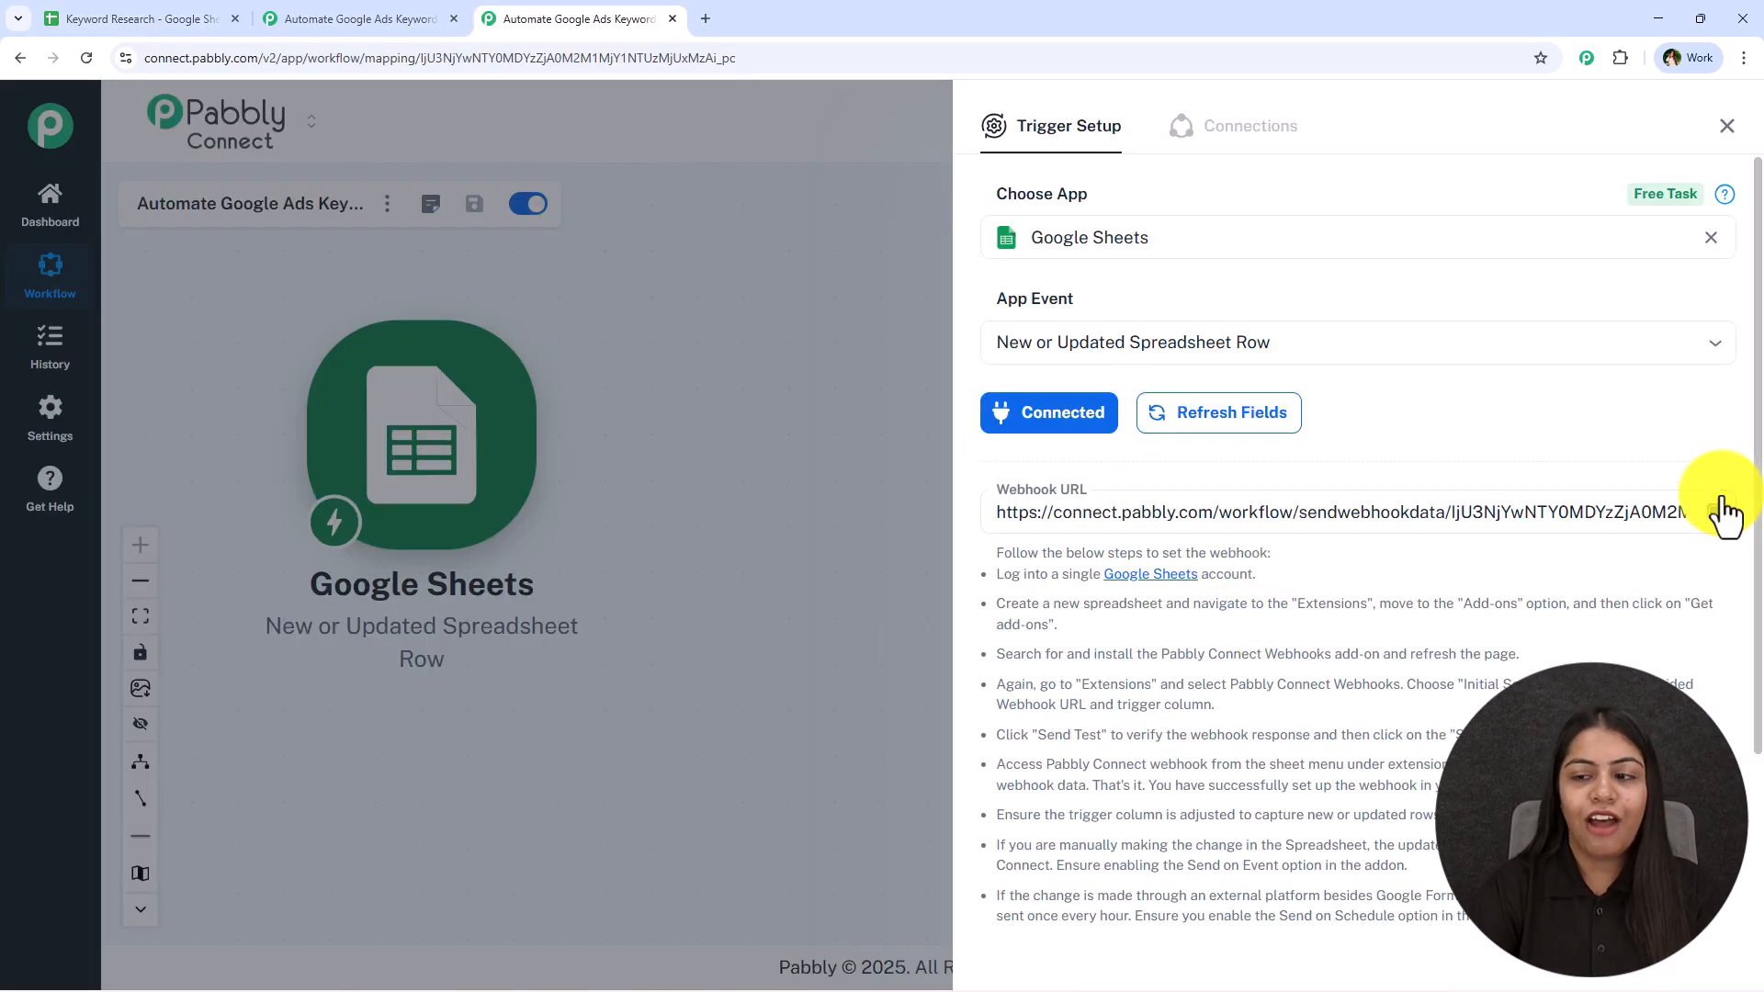
left_click(1714, 513)
left_click(175, 17)
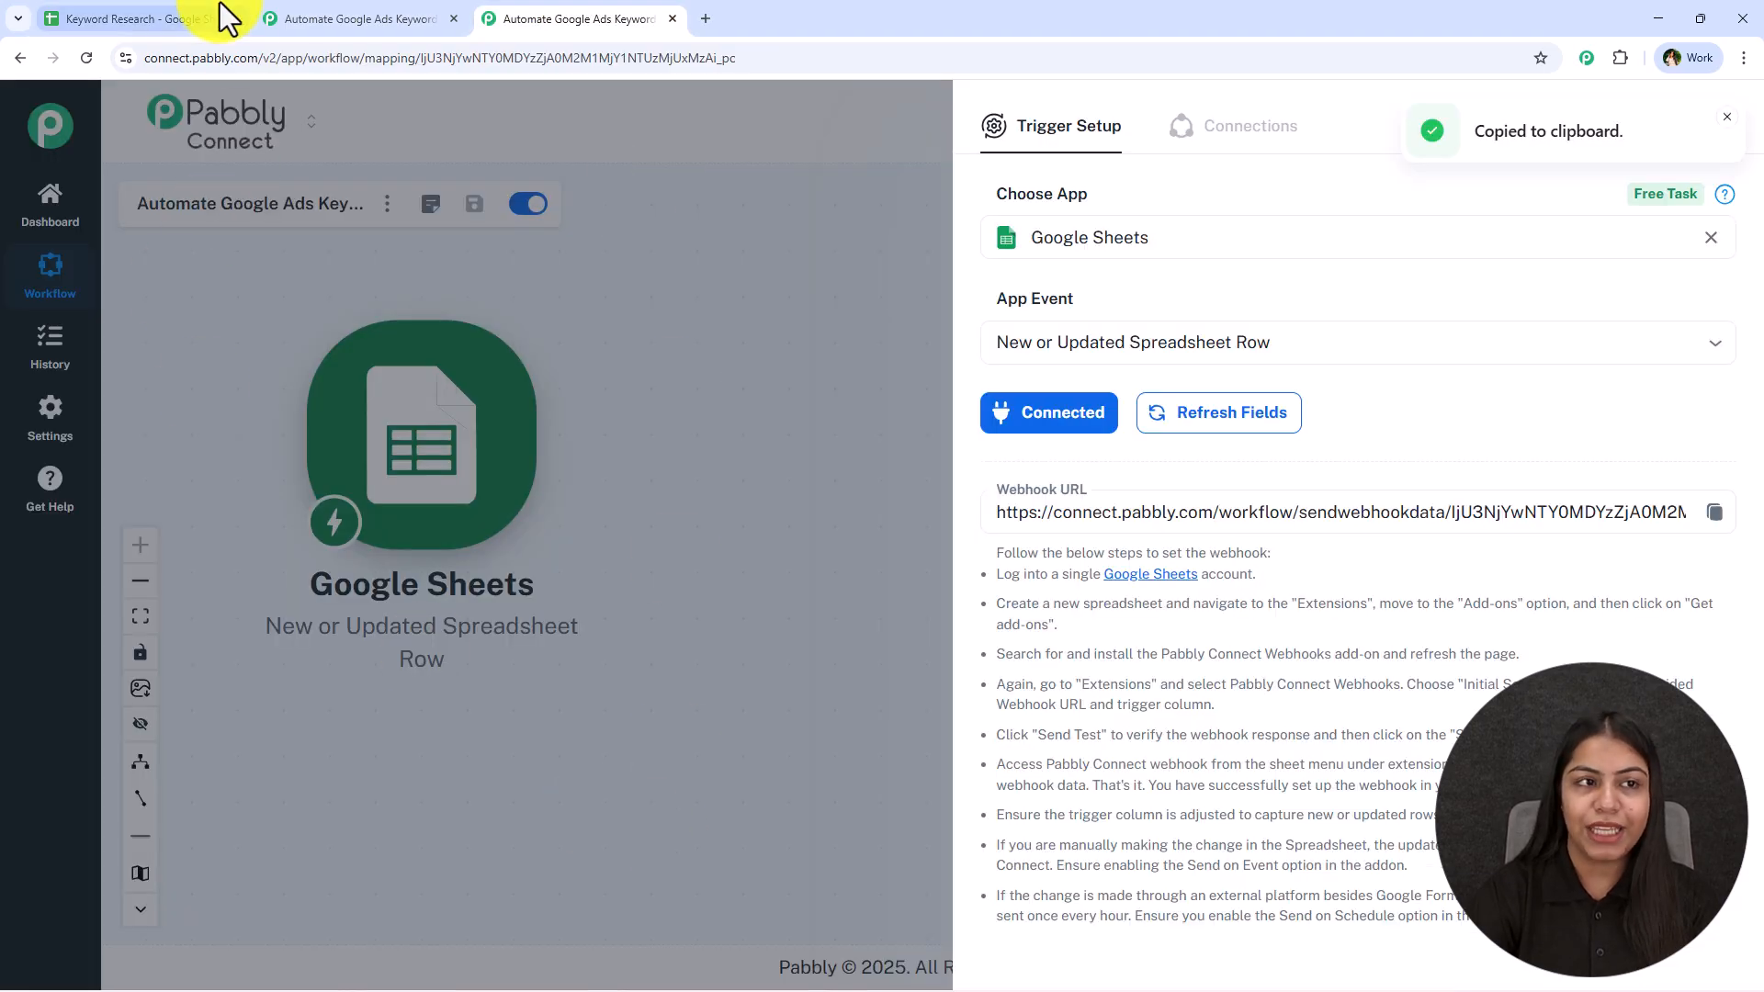
Switch to the Keyword Research sheet in Google Sheets and open the Google Workspace Marketplace for add-ons
left_click(217, 14)
left_click(474, 132)
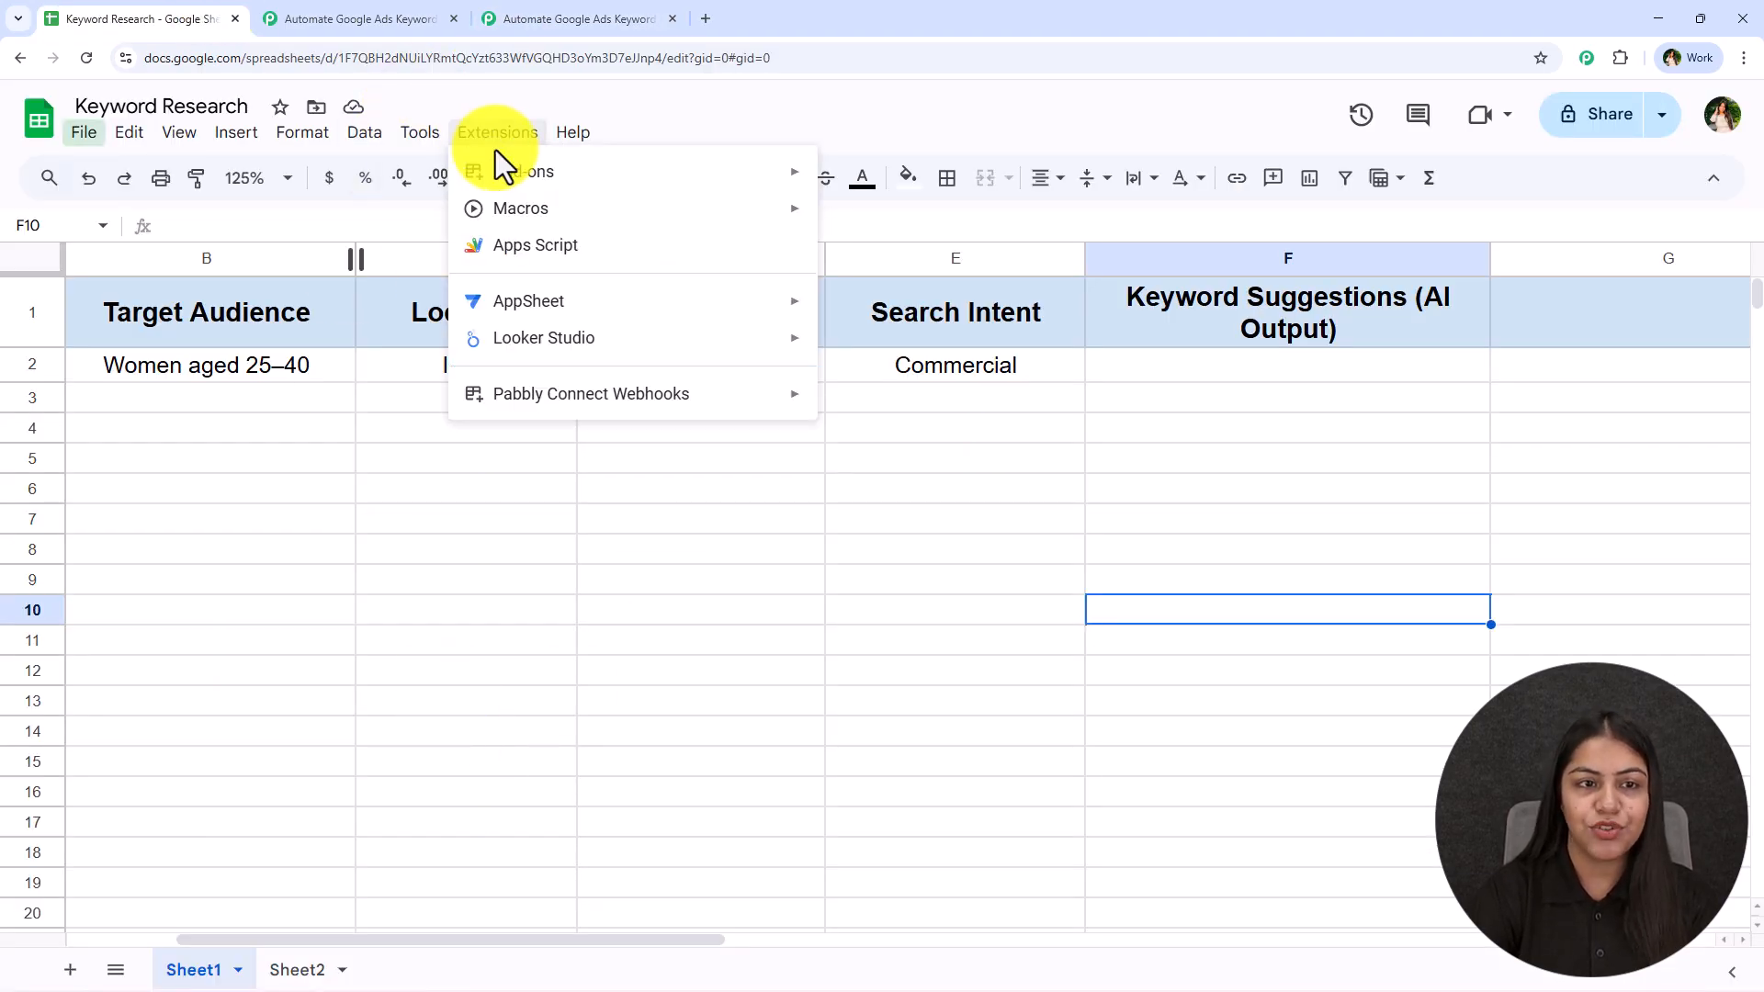
mouse_move(592, 188)
key("Escape")
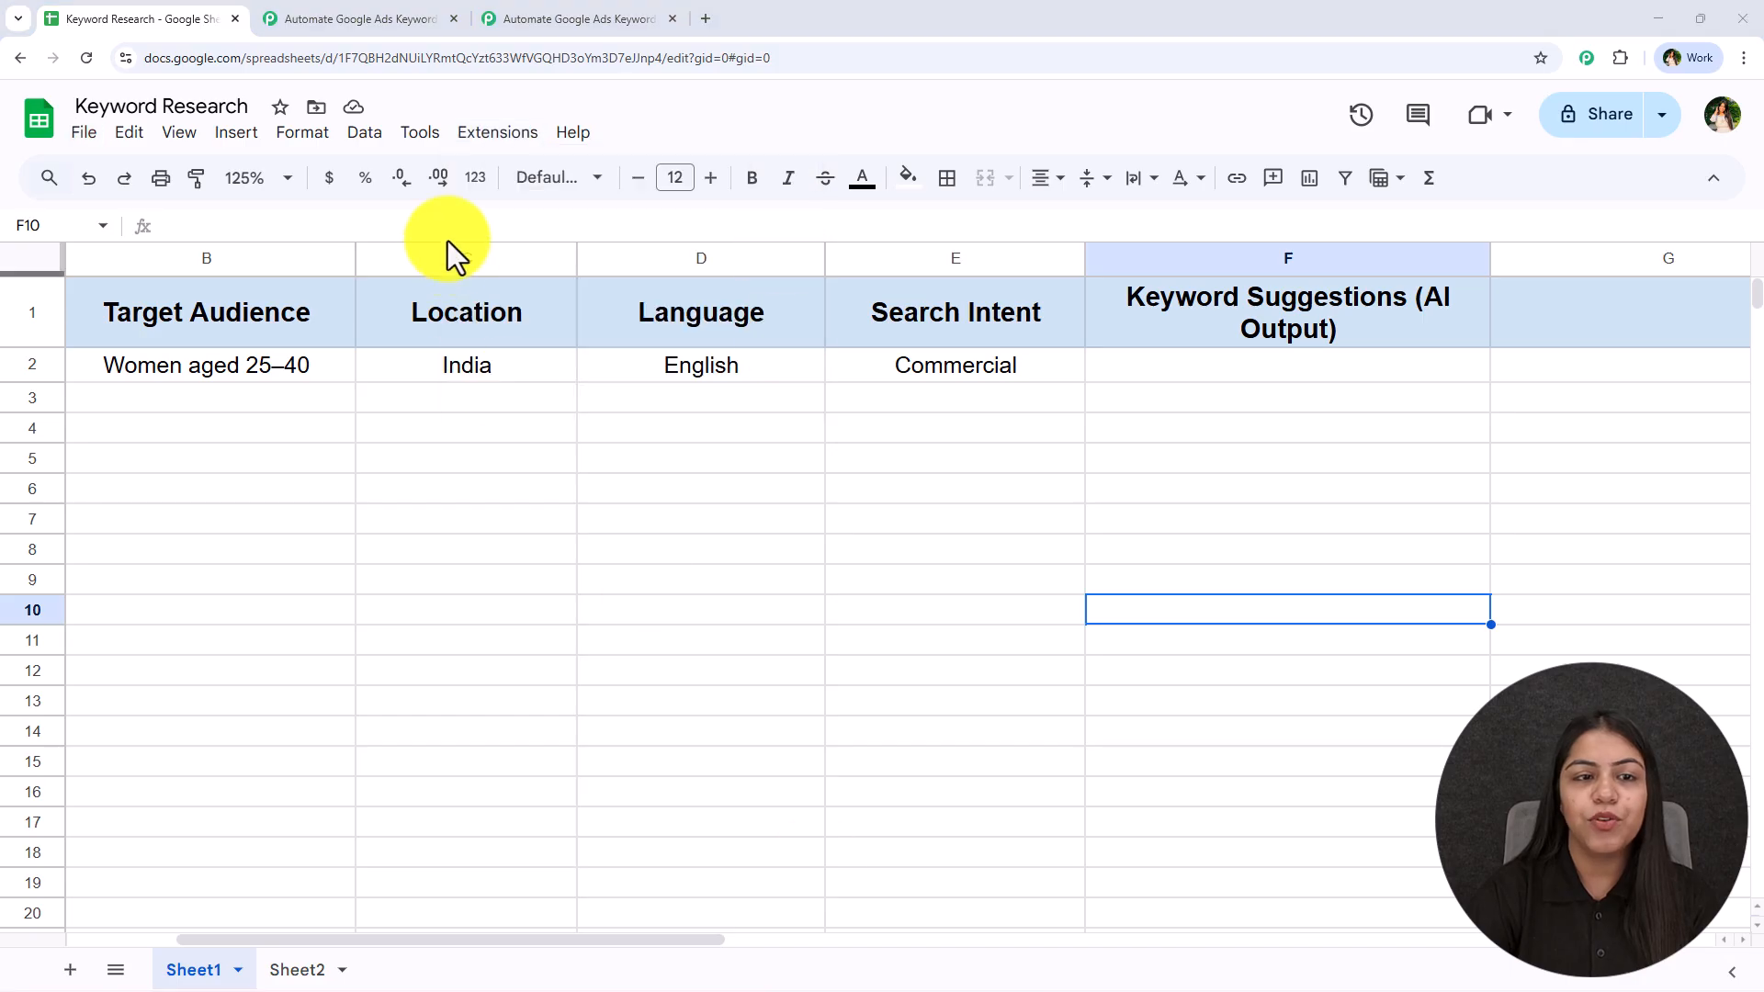
left_click(505, 136)
mouse_move(521, 174)
left_click(822, 180)
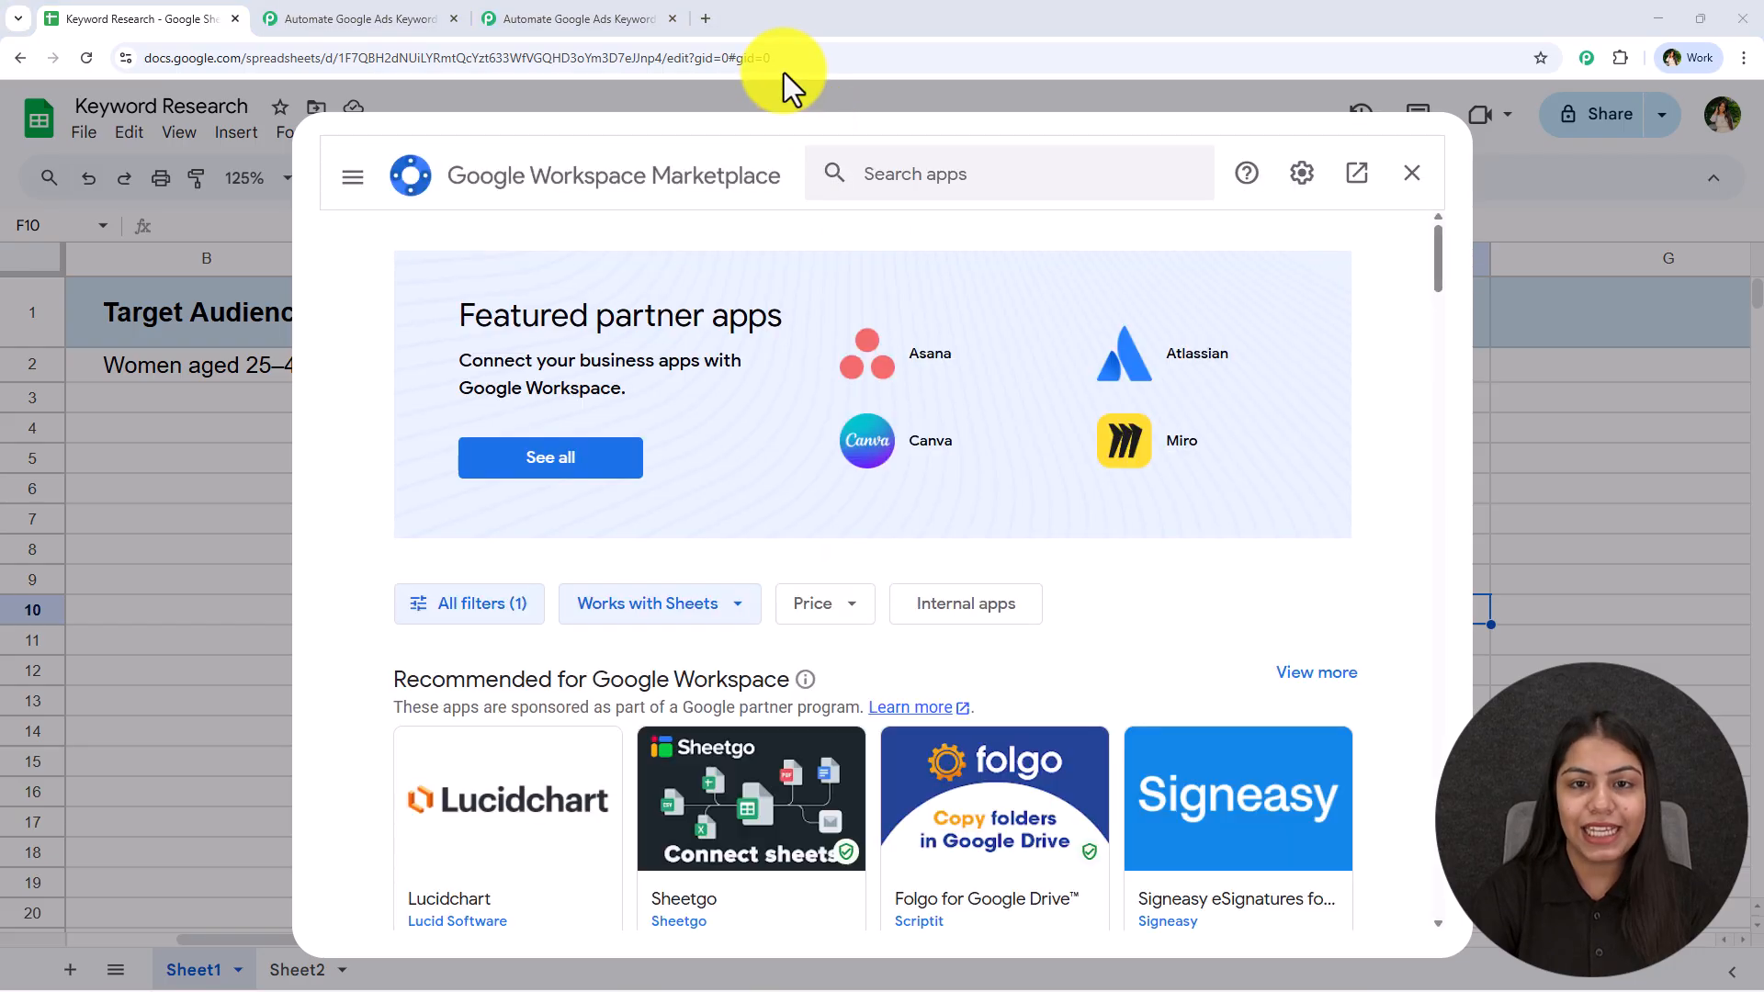
Search the marketplace for Pabbly Connect Webhooks, view the add-on's listing and close the marketplace
left_click(920, 195)
type("Pabb")
left_click(916, 198)
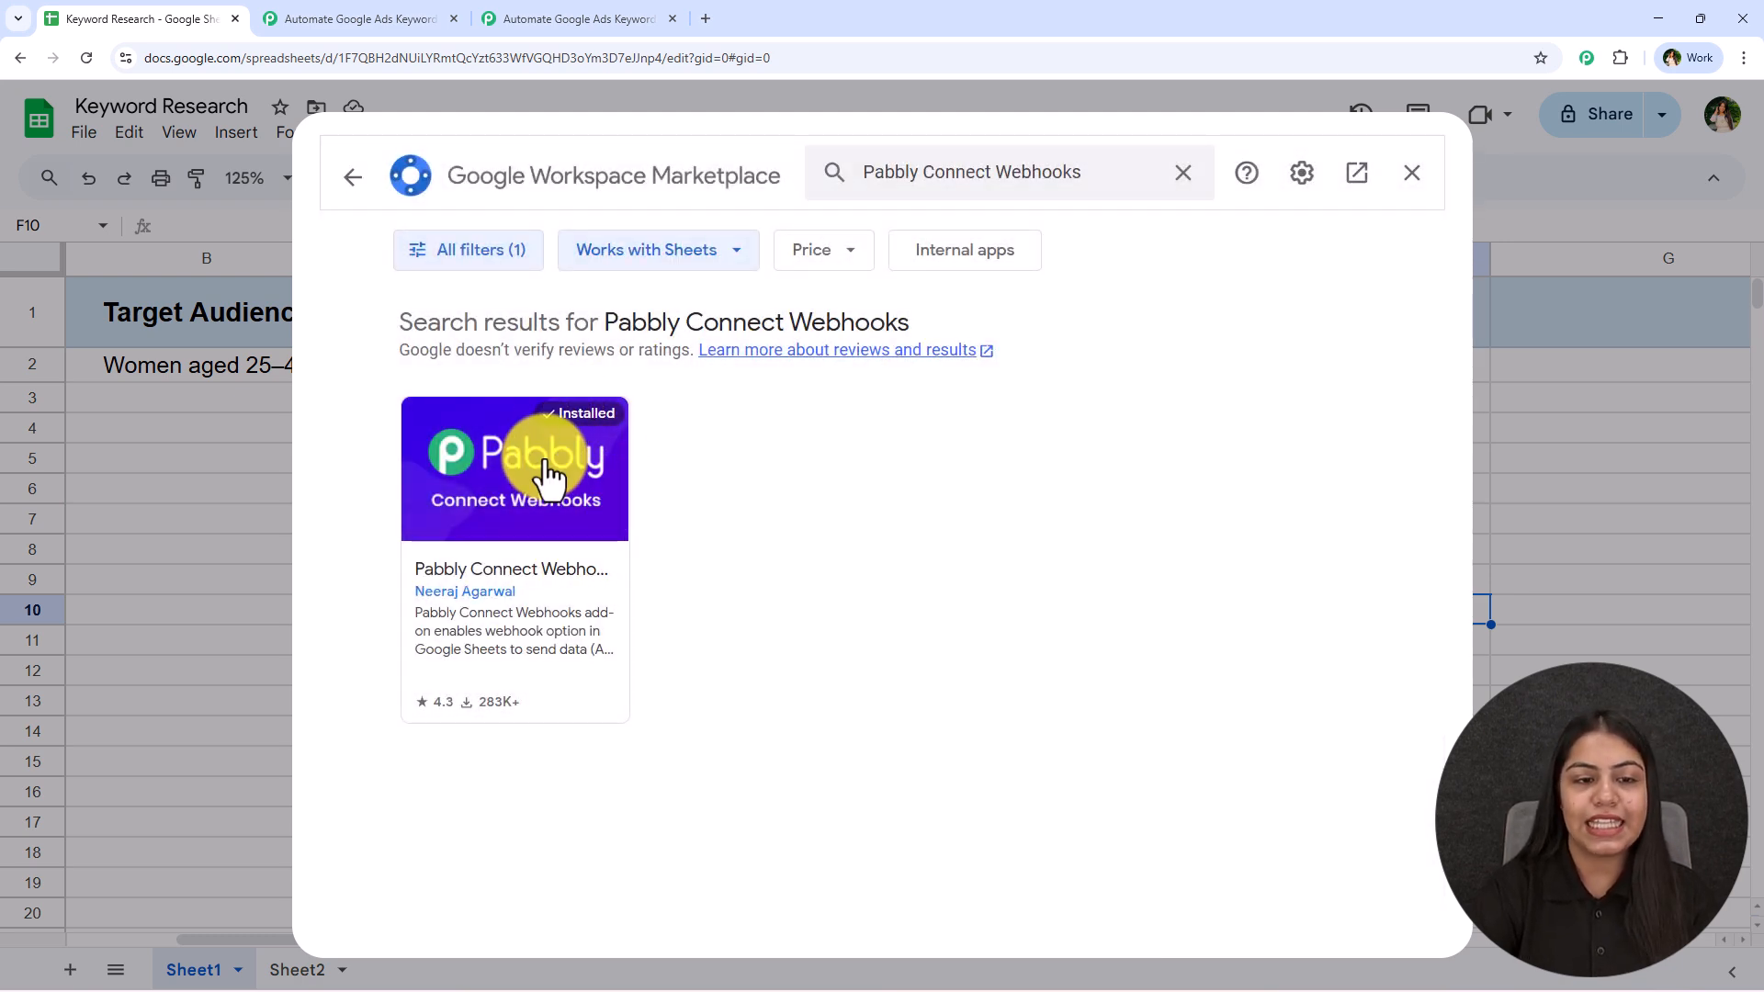
left_click(547, 472)
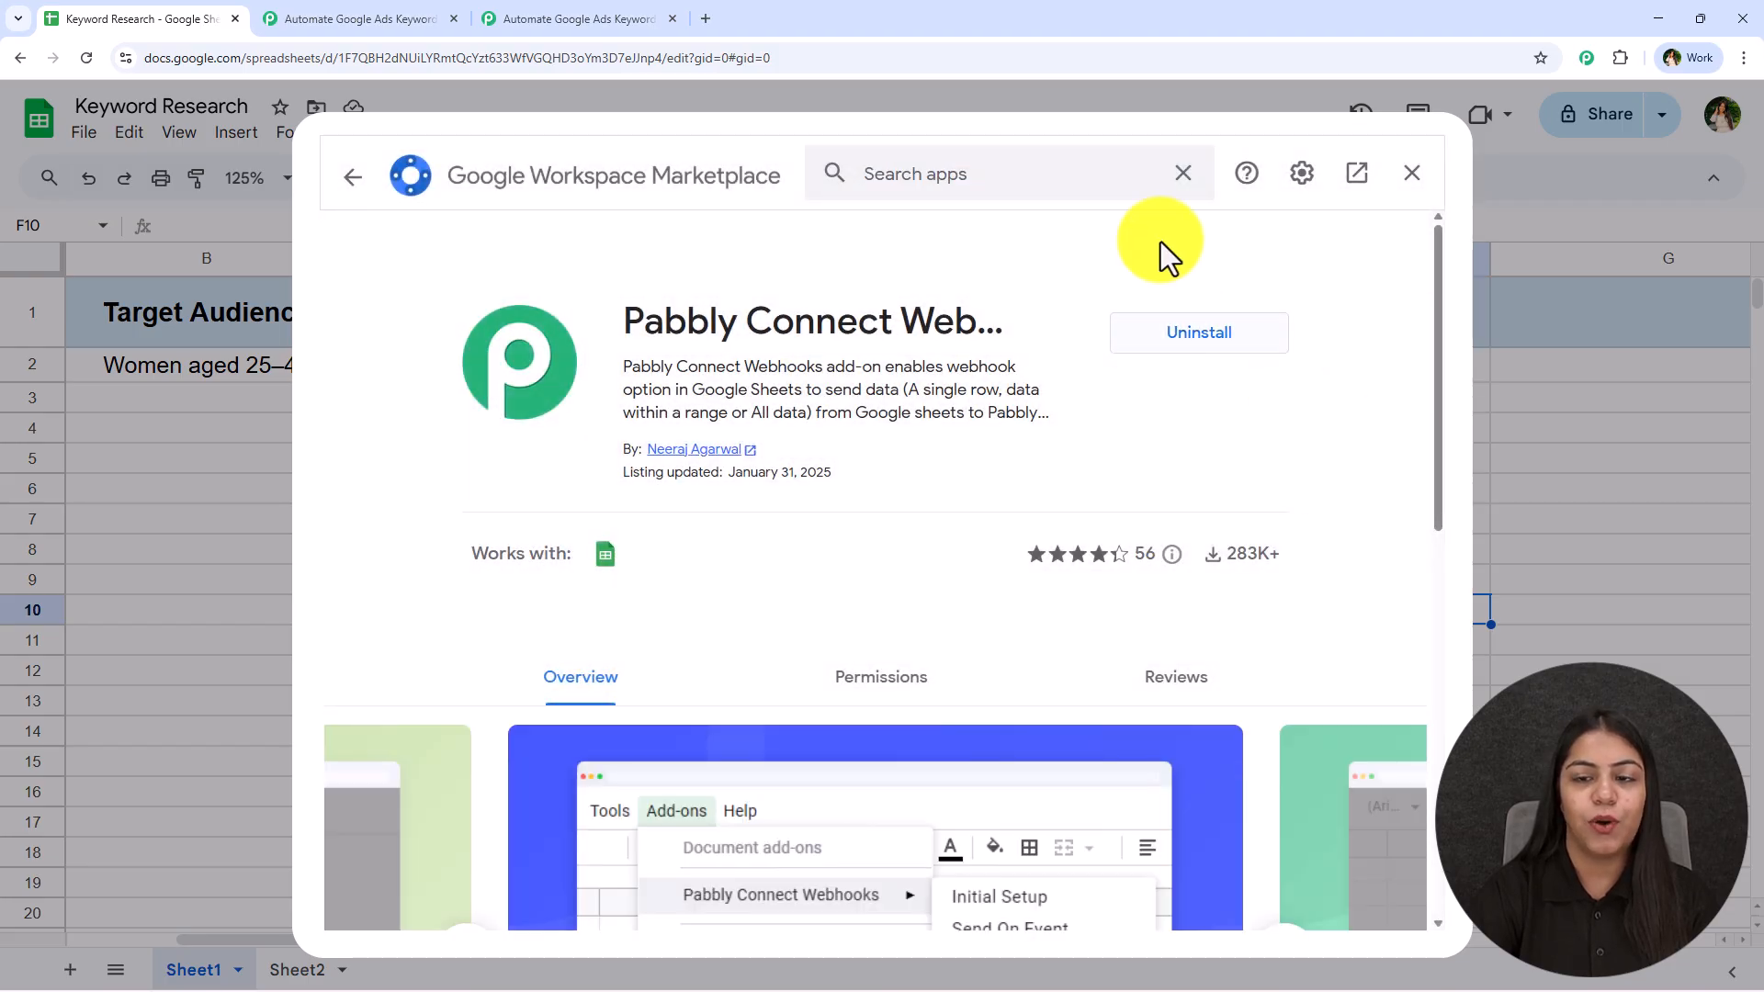
left_click(1412, 173)
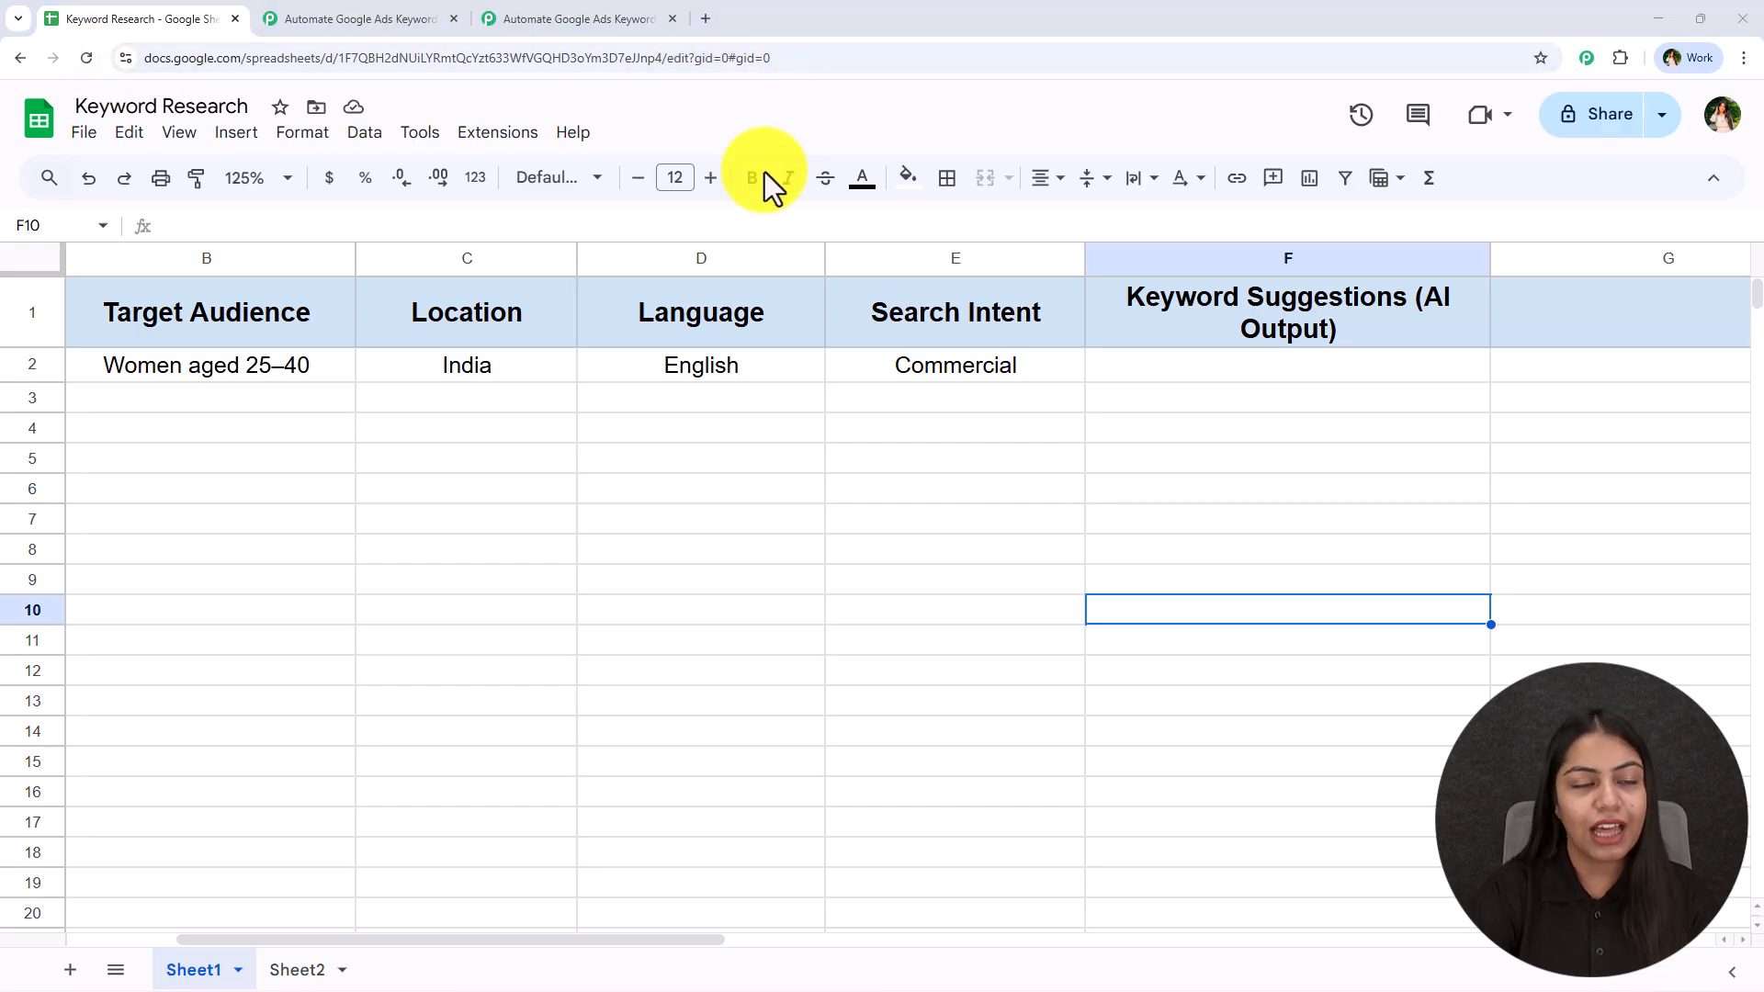
Open the Initial Setup dialog of the Pabbly Connect Webhooks add-on and look over its webhook URL and trigger column fields
left_click(492, 134)
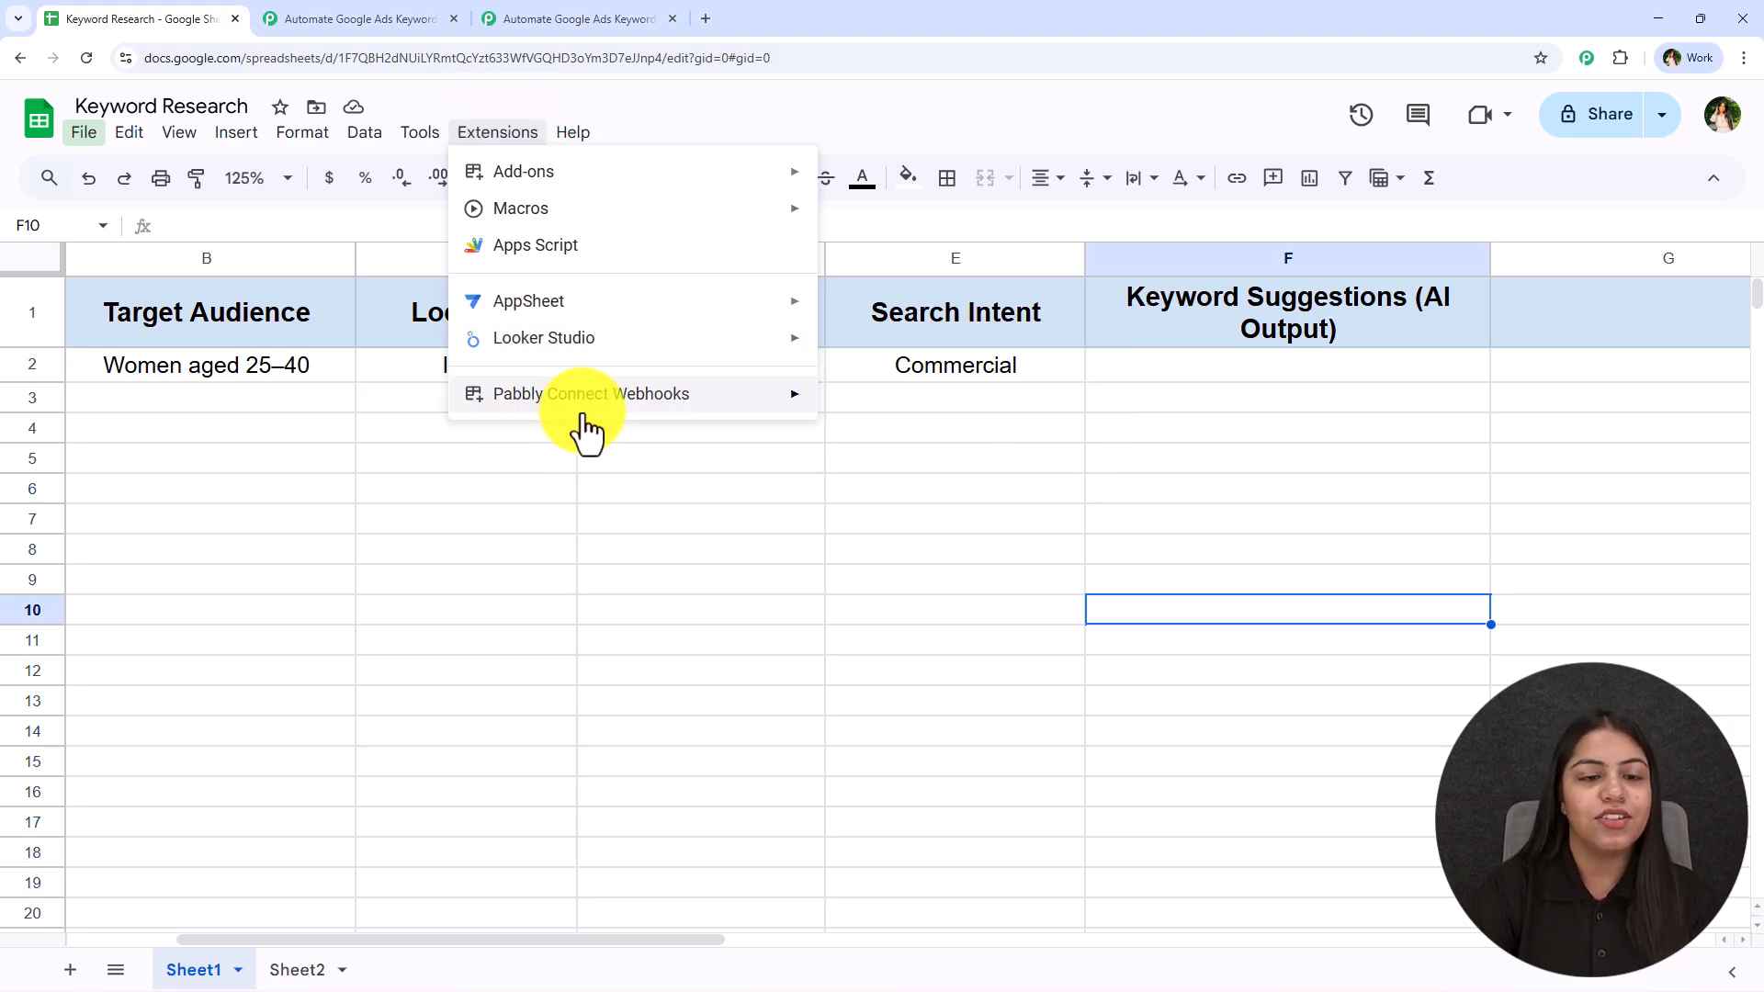
mouse_move(607, 415)
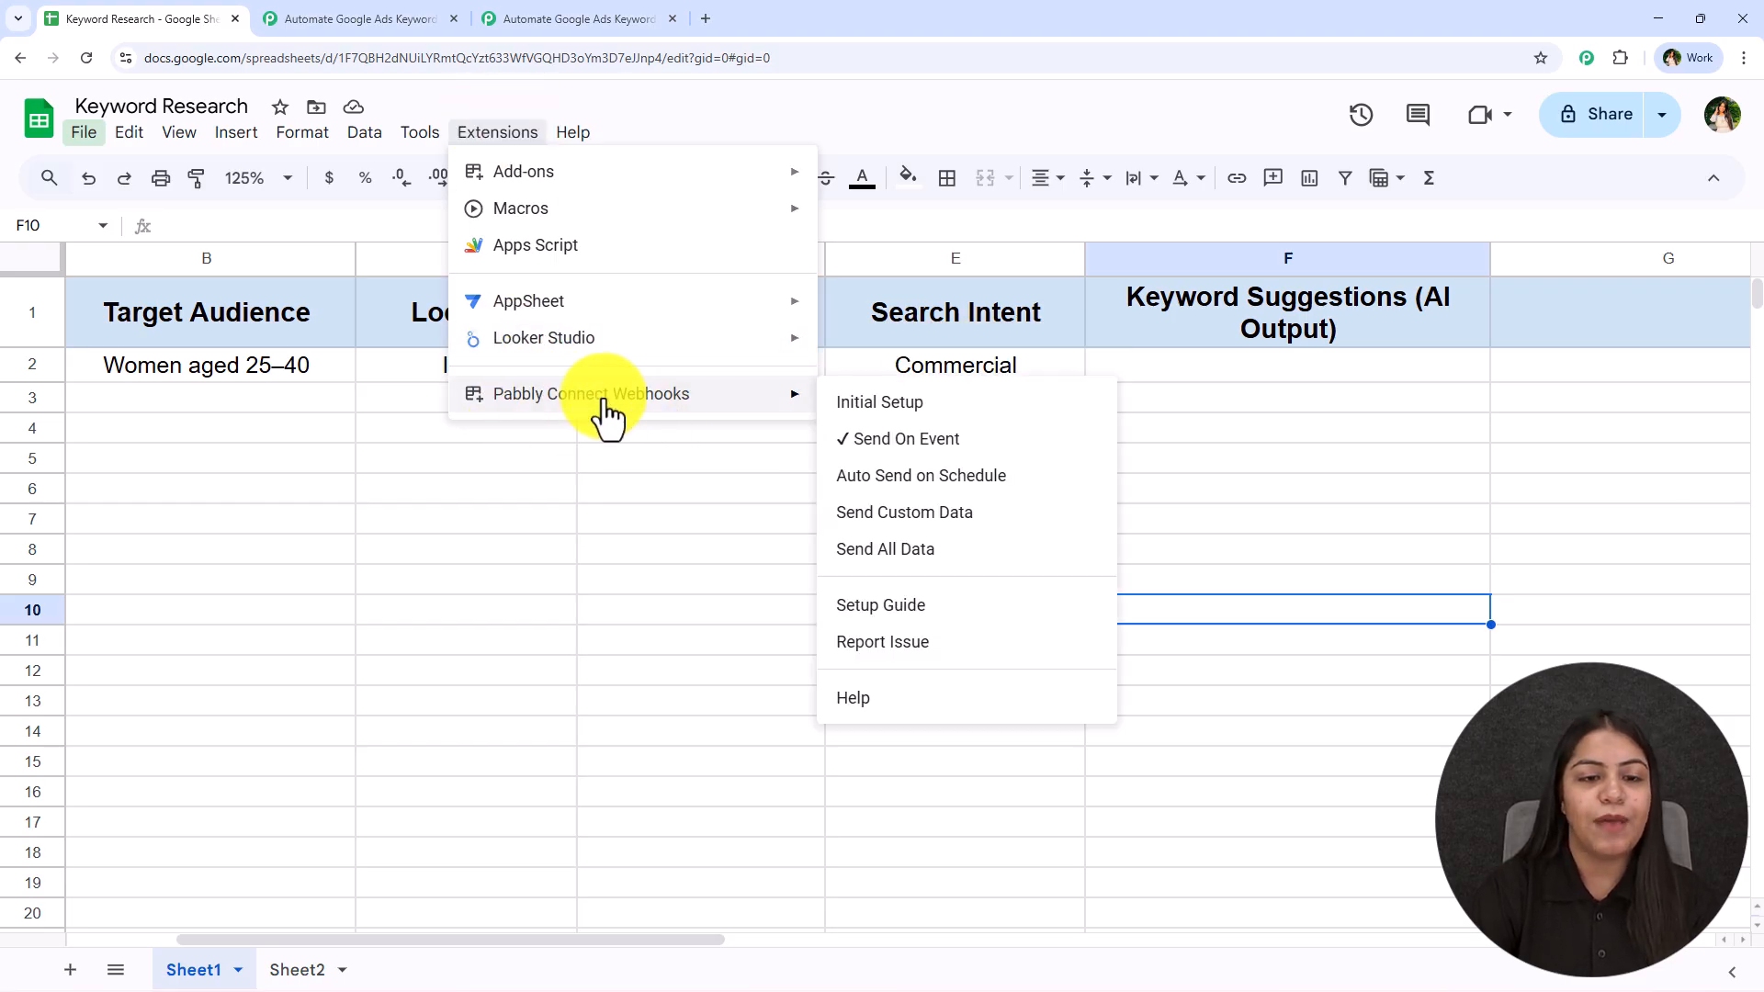
left_click(844, 428)
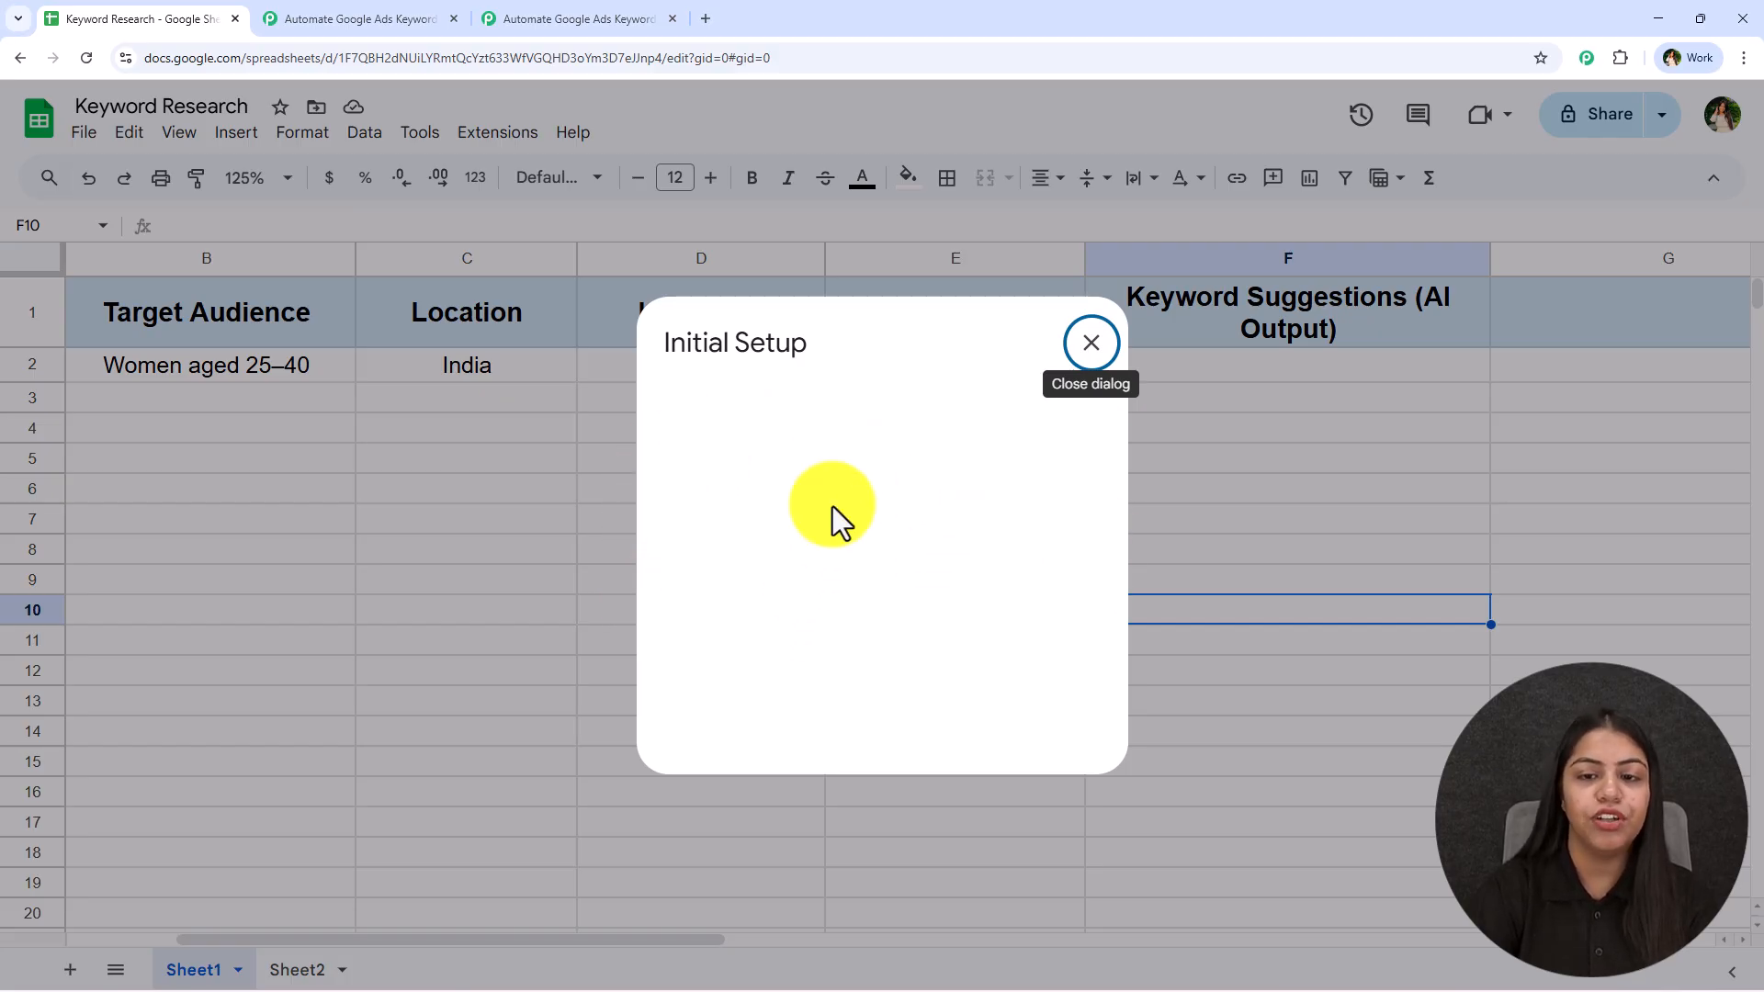
left_click_drag(819, 493, 669, 484)
left_click_drag(798, 573, 665, 560)
left_click(959, 542)
Copy the trigger's webhook URL from Pabbly Connect and paste it as the Webhook URL in the sheet's Initial Setup
left_click(570, 19)
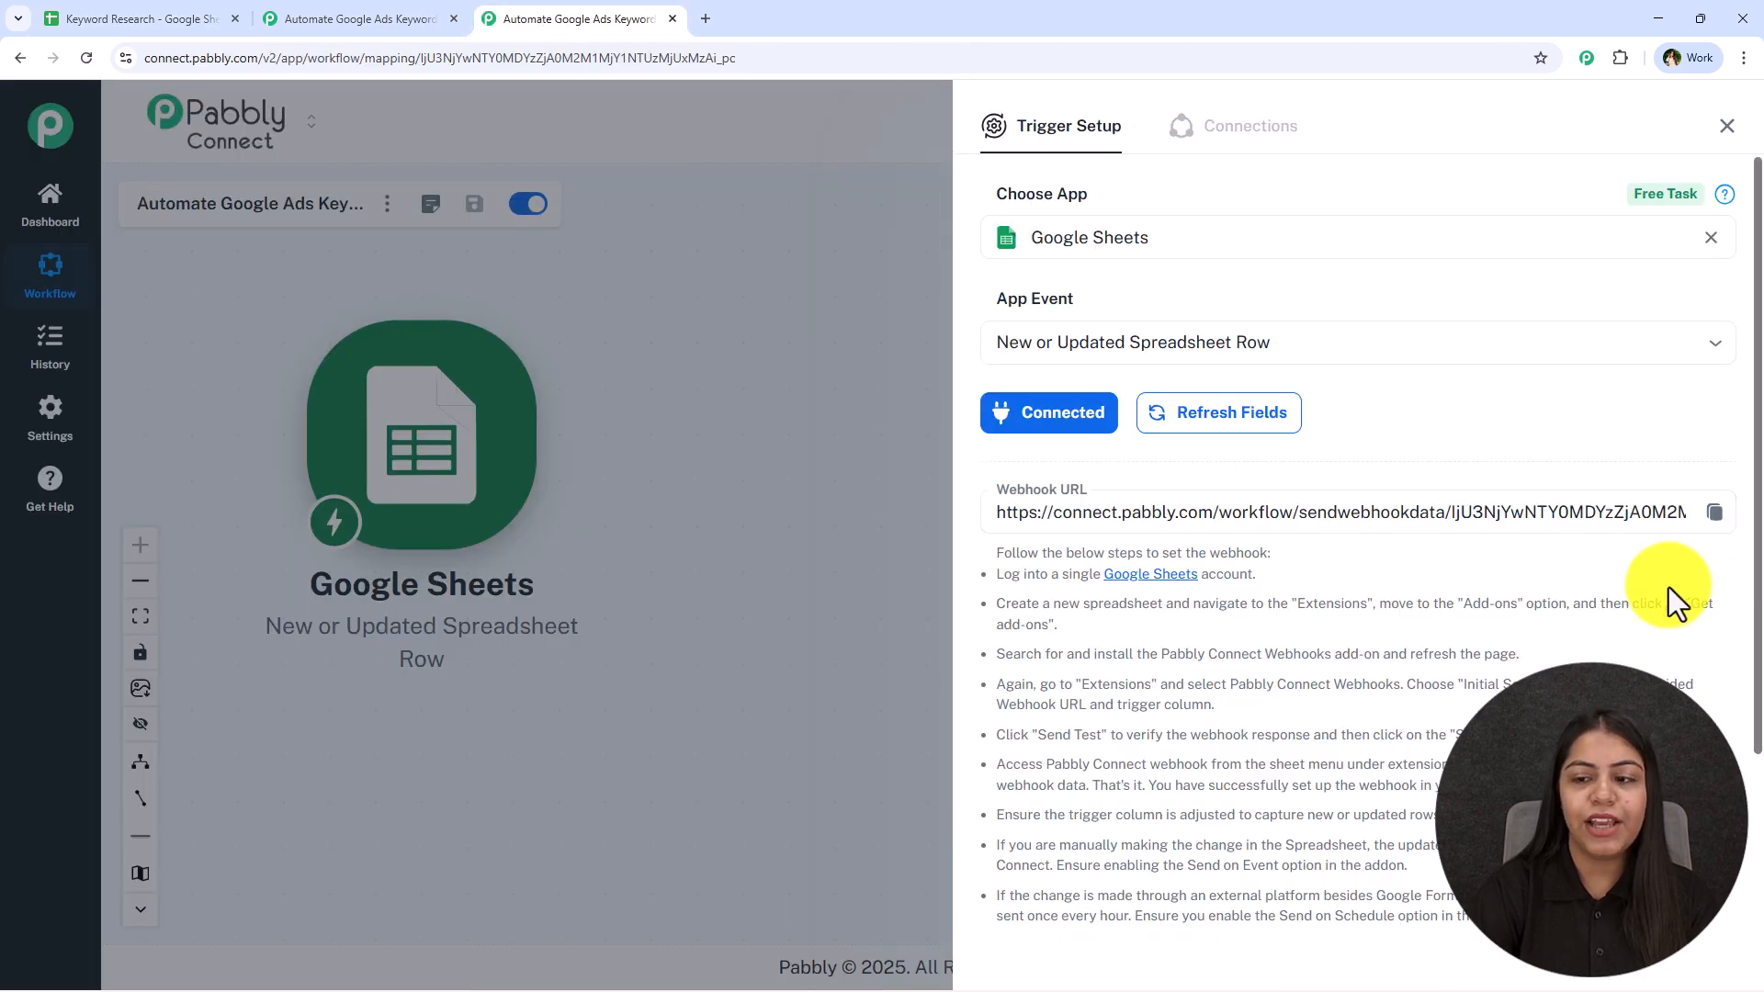
left_click(1714, 512)
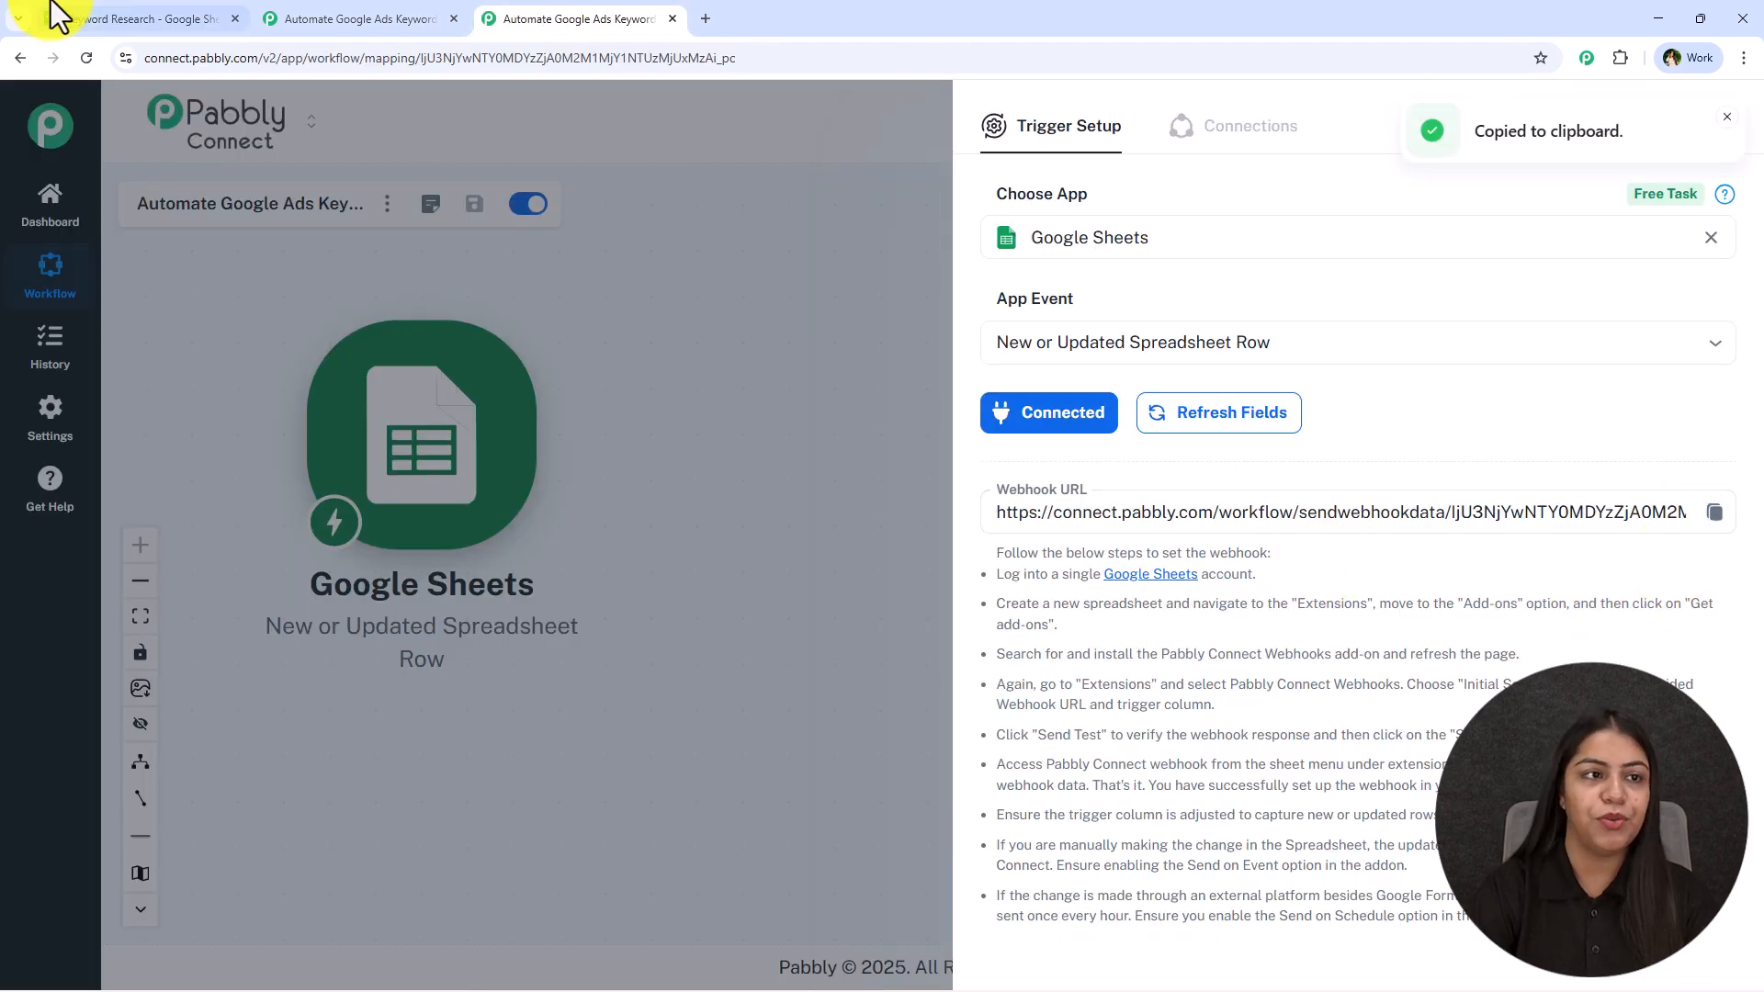
left_click(86, 19)
left_click(840, 526)
key("ctrl+v")
Read the explanation of the Trigger Column in the Initial Setup dialog
left_click(669, 597)
left_click(802, 614)
left_click(950, 582)
left_click_drag(649, 627, 886, 634)
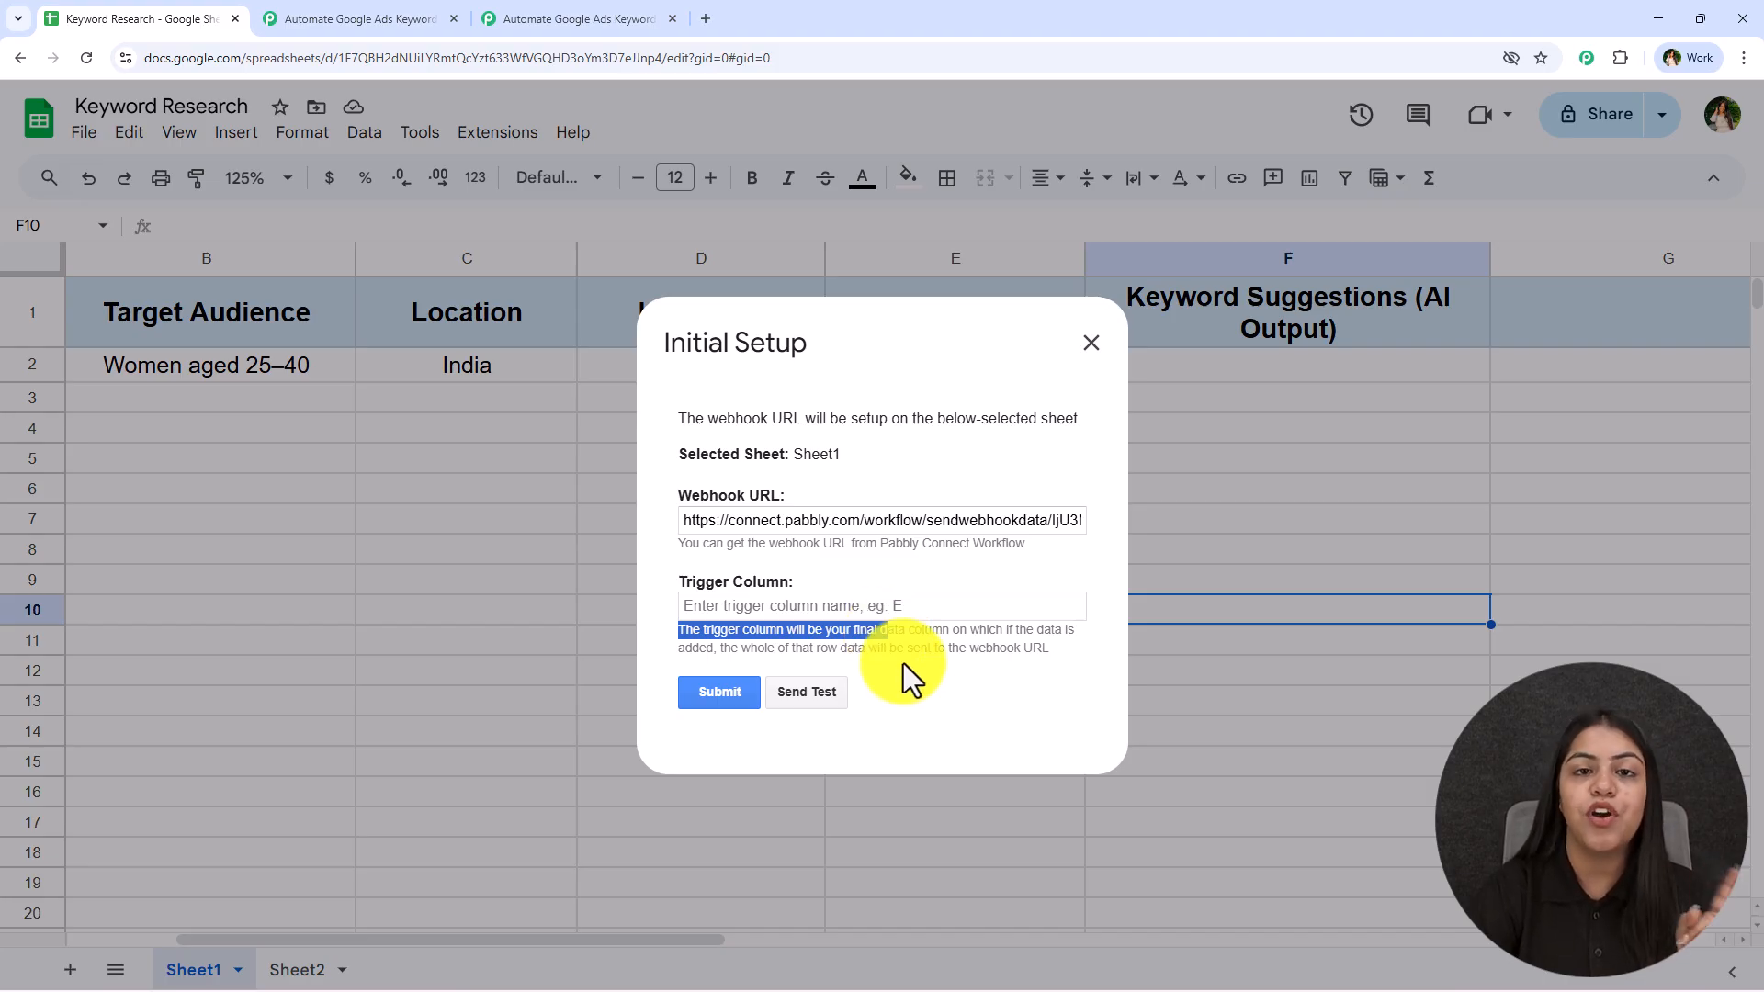
Set the Trigger Column to E in the Initial Setup and submit the configuration
left_click(903, 663)
left_click(839, 602)
type("E")
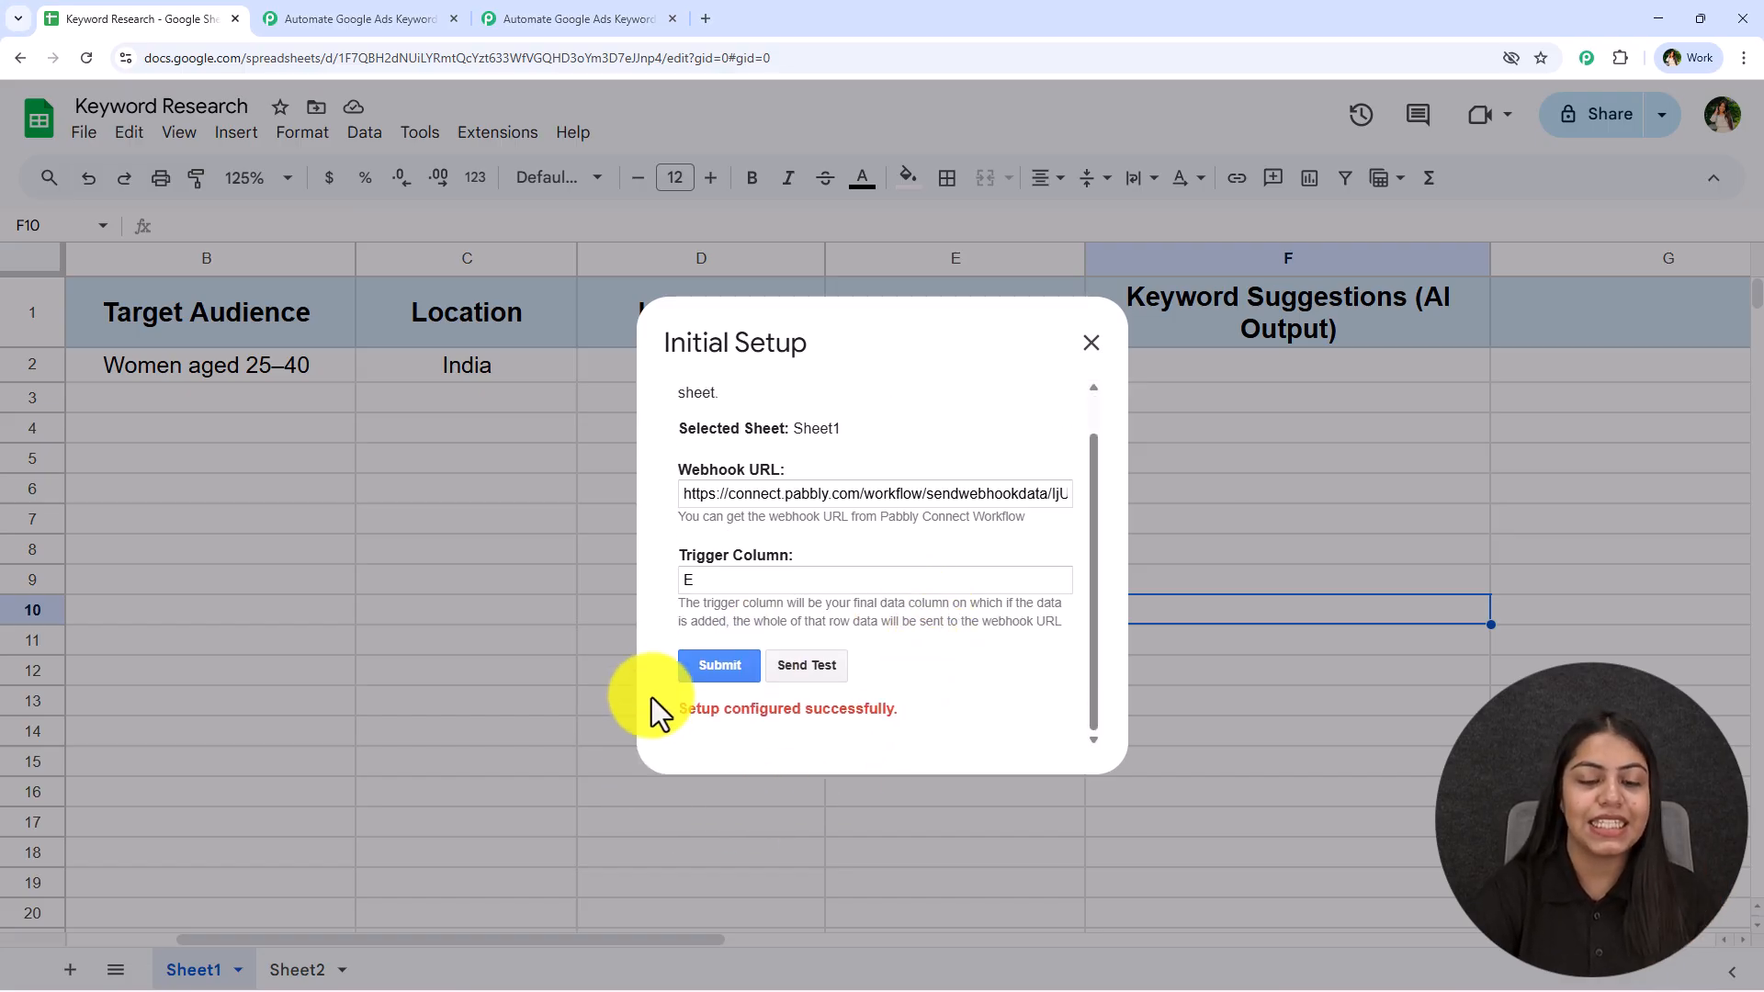
Check the trigger's webhook capture in Pabbly Connect, then send test data from the sheet's Initial Setup and close the dialog
left_click(641, 16)
scroll(1143, 546, "down", 1)
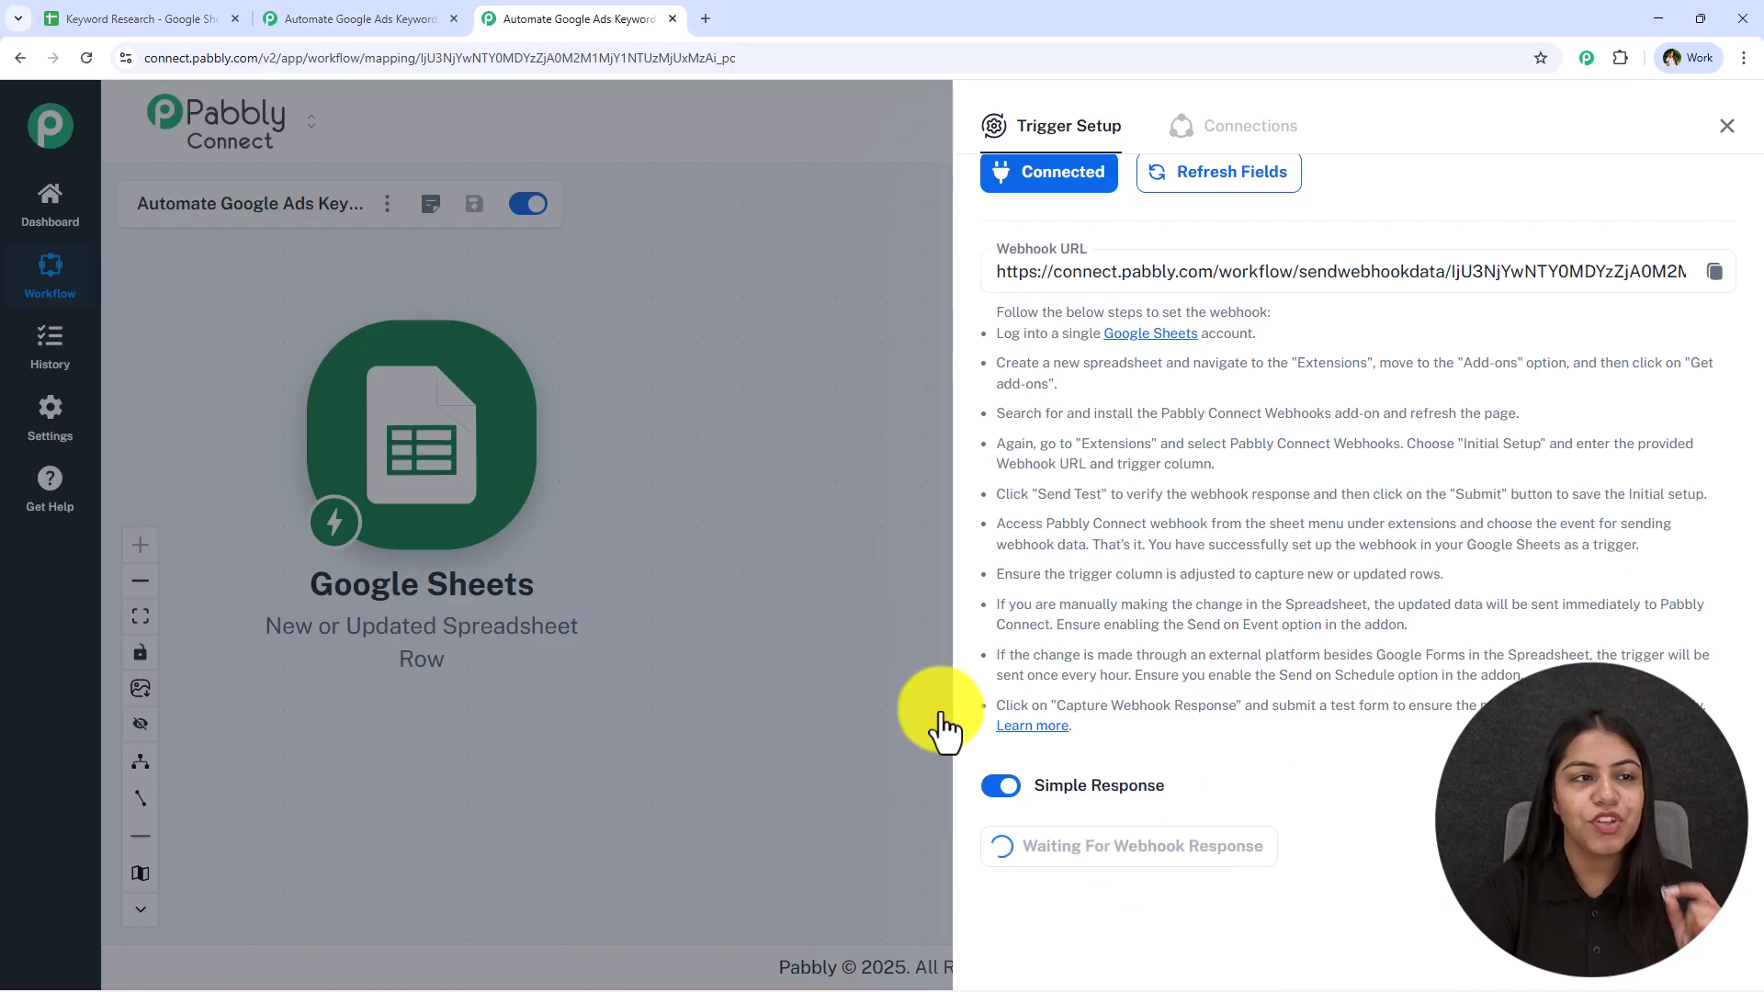
left_click(235, 11)
scroll(803, 685, "up", 1)
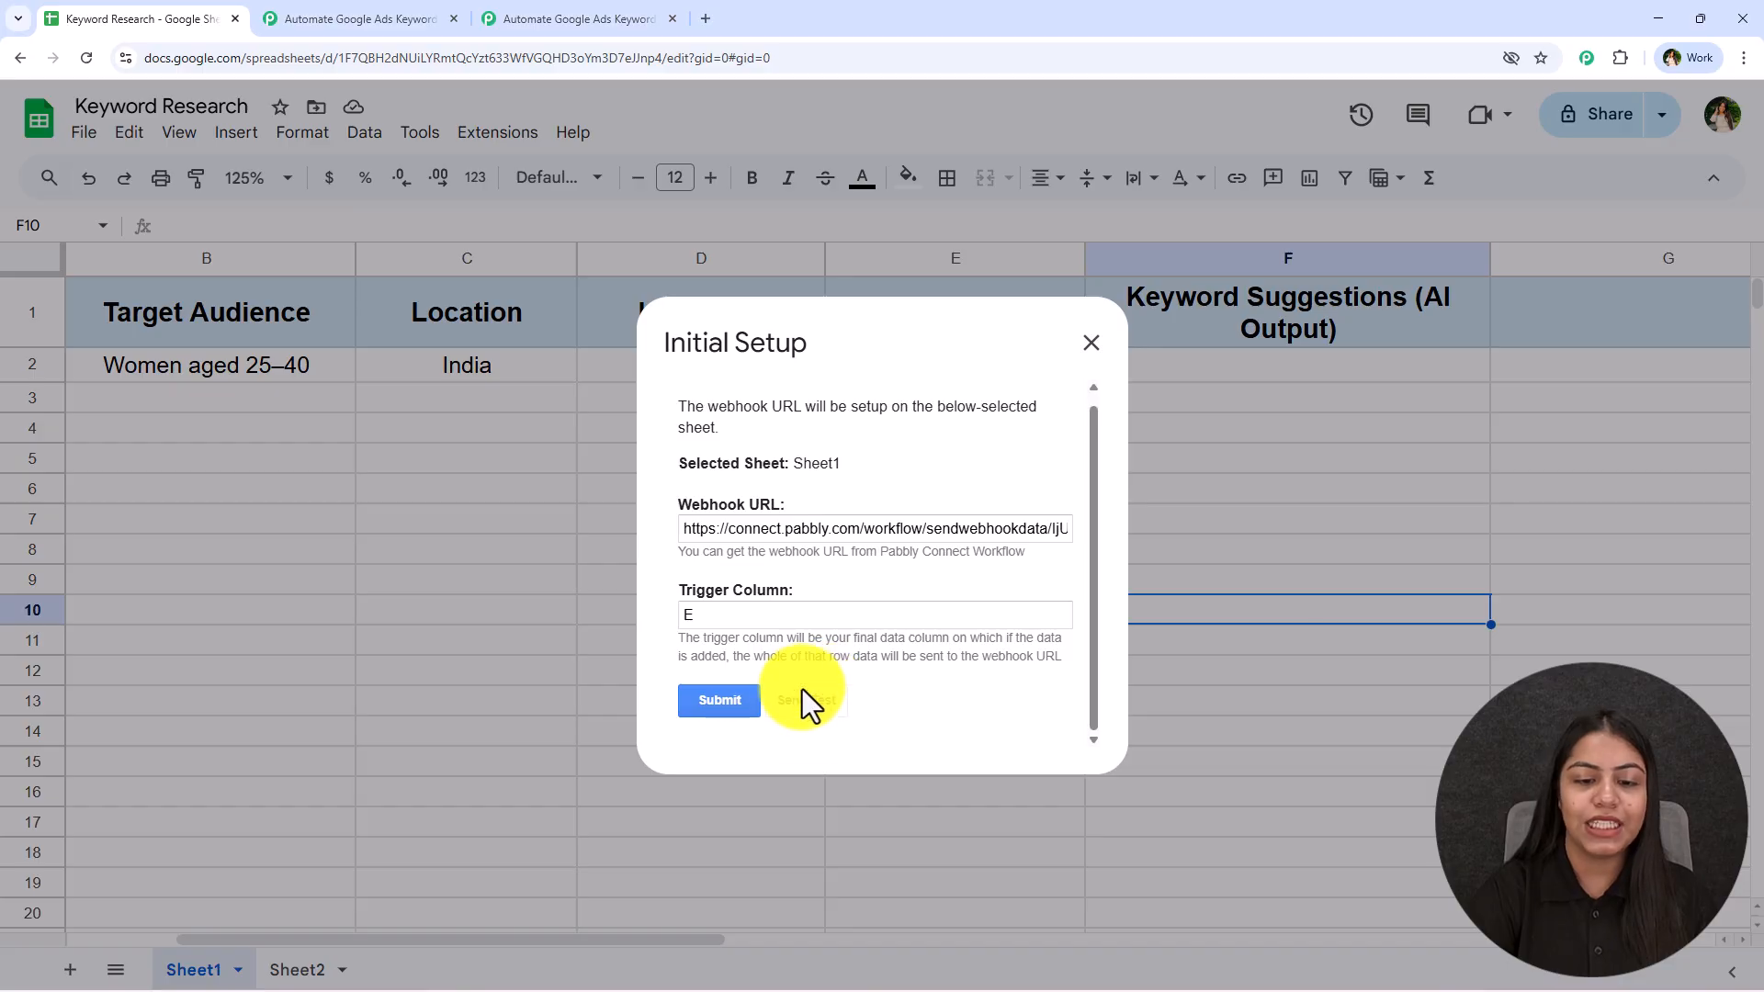
scroll(932, 622, "down", 1)
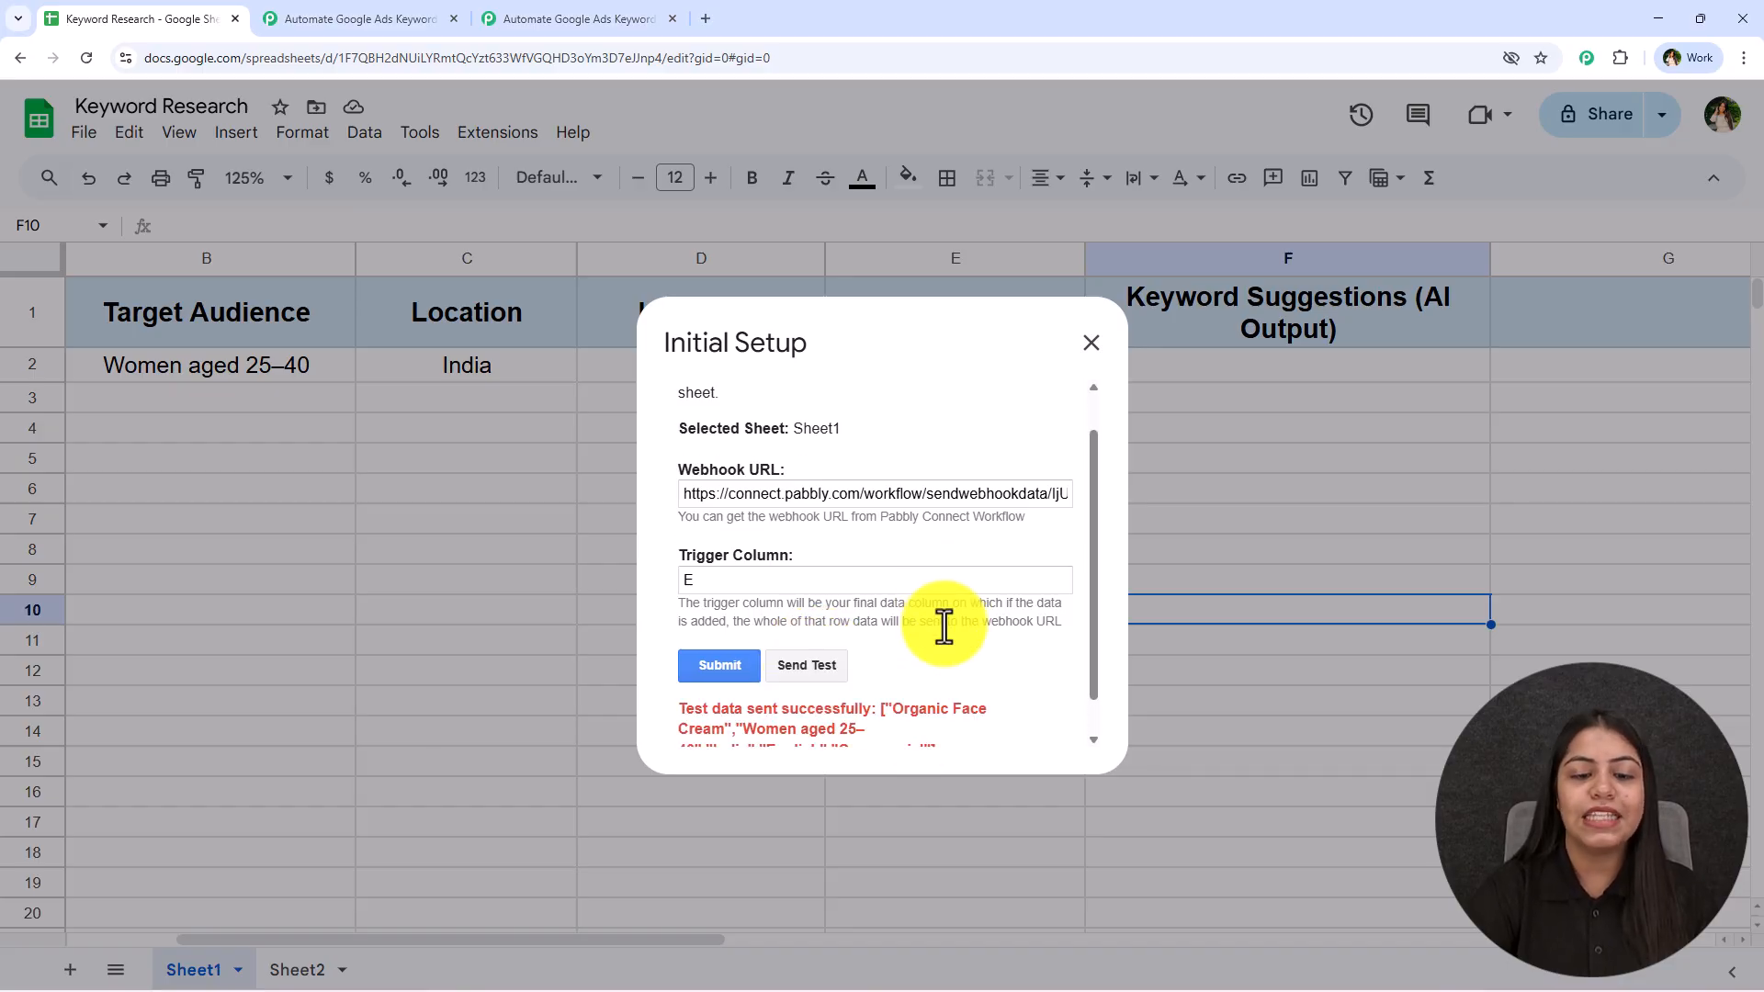
scroll(762, 764, "down", 1)
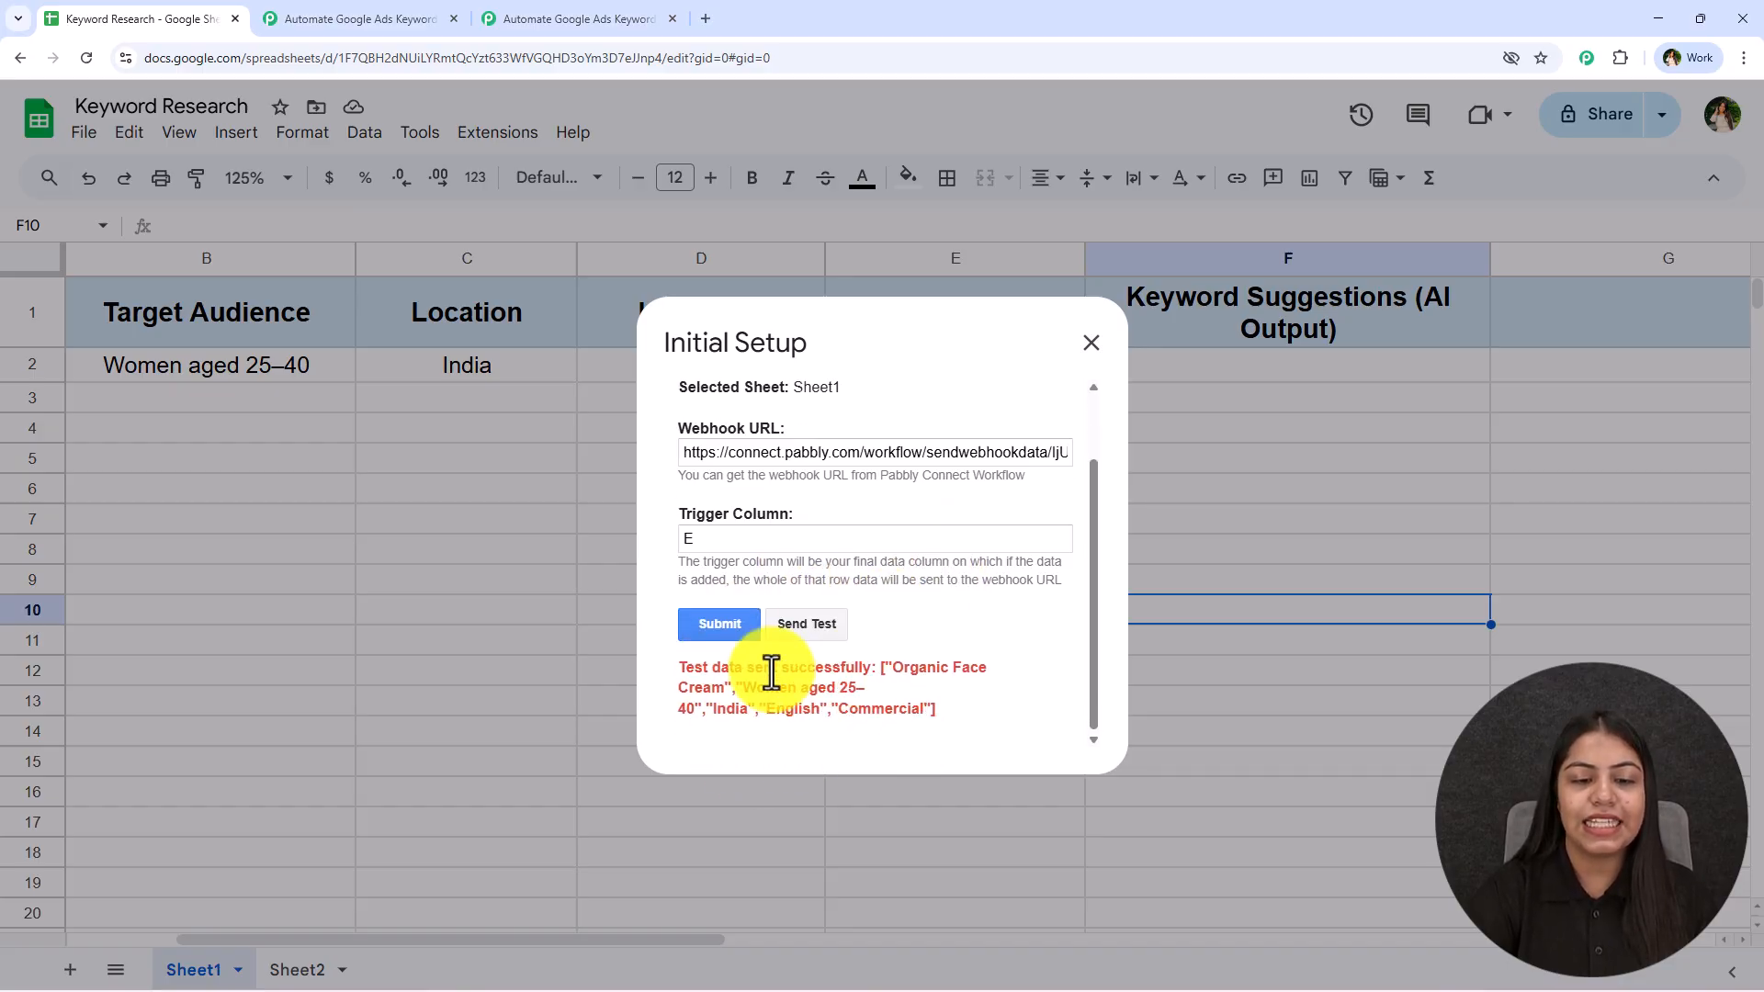
left_click(1090, 343)
Review the captured response in the Google Sheets trigger, including search intent, main topic, location and language, and close the trigger setup
left_click(601, 16)
scroll(1181, 588, "down", 10)
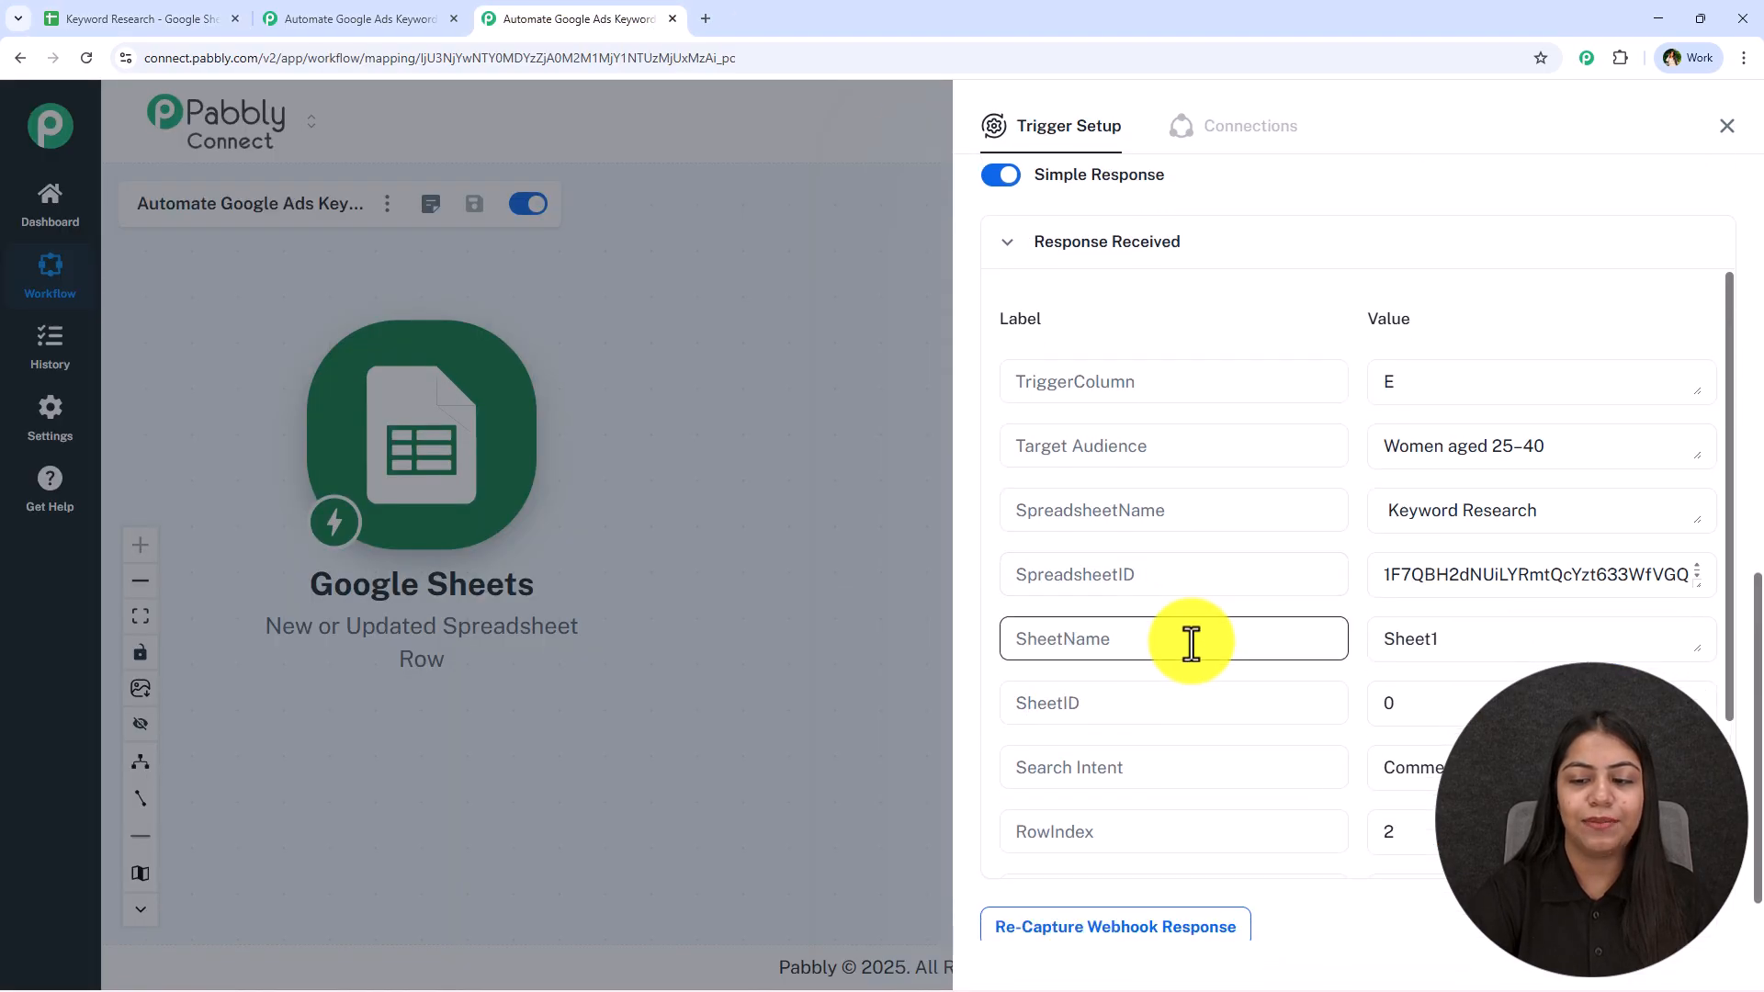
scroll(1194, 630, "down", 1)
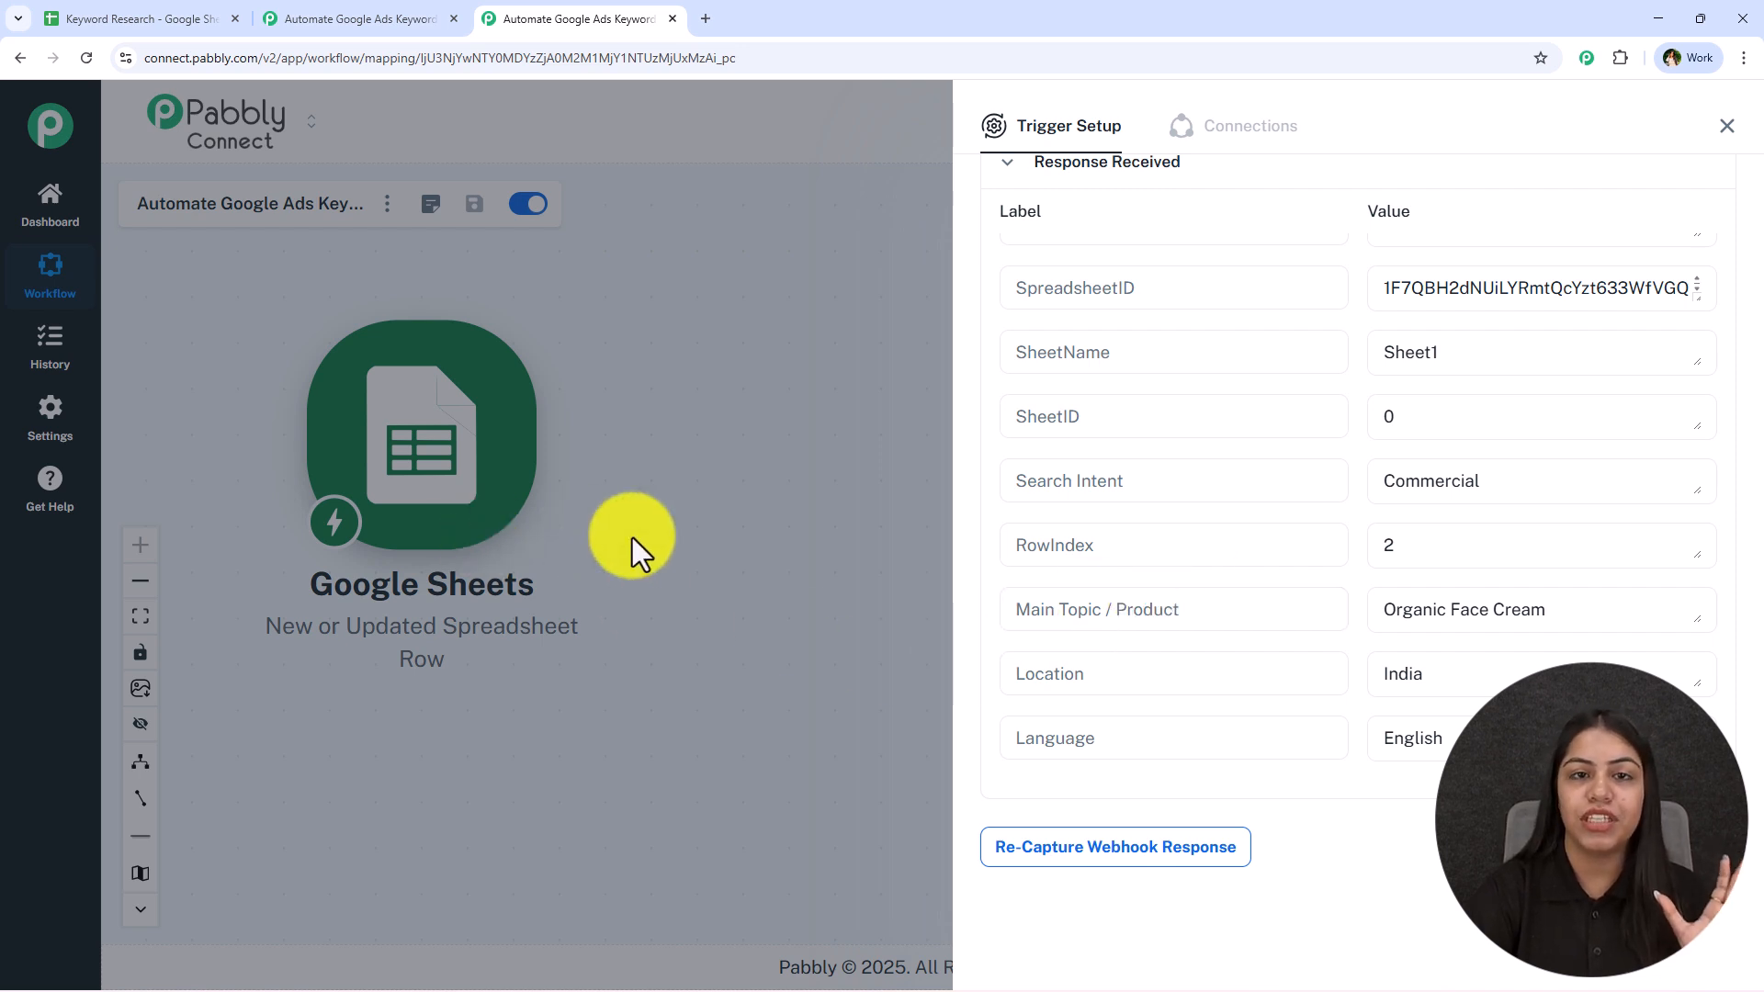
scroll(1552, 551, "up", 1)
scroll(1562, 514, "down", 1)
left_click_drag(1561, 487, 1434, 485)
left_click_drag(1566, 609, 1343, 613)
left_click_drag(1552, 675, 1373, 687)
left_click_drag(1534, 740, 1336, 740)
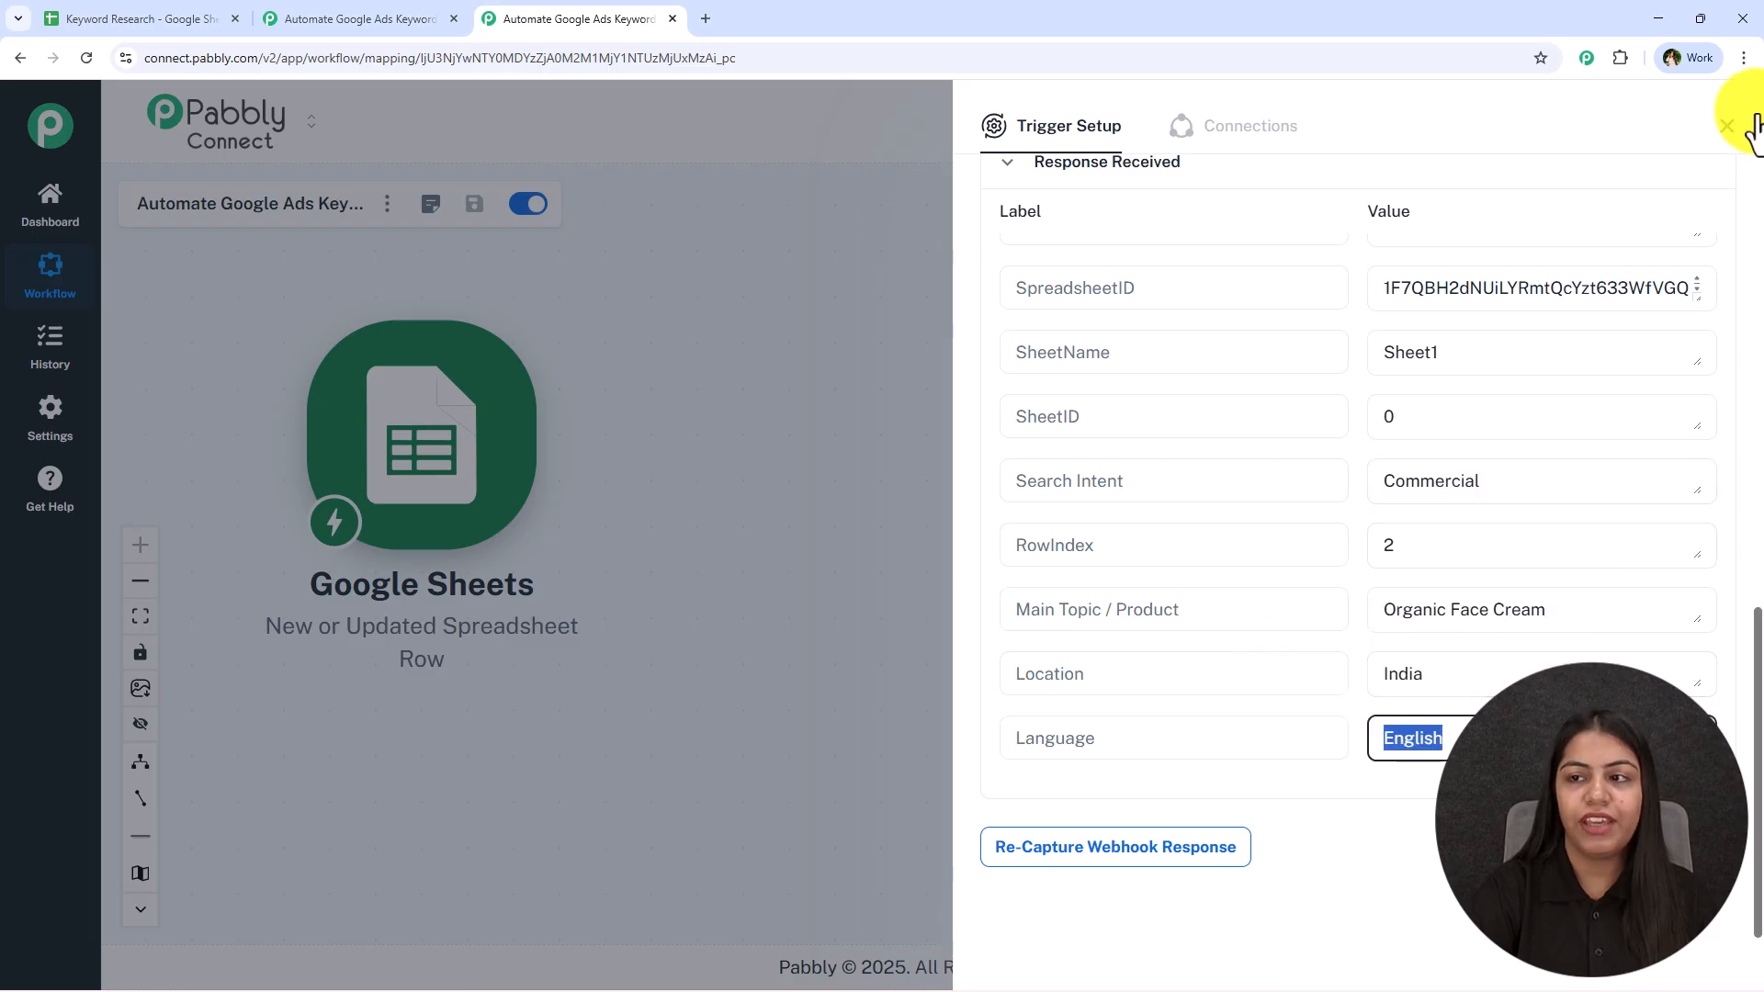
left_click(1744, 134)
left_click_drag(661, 717, 692, 723)
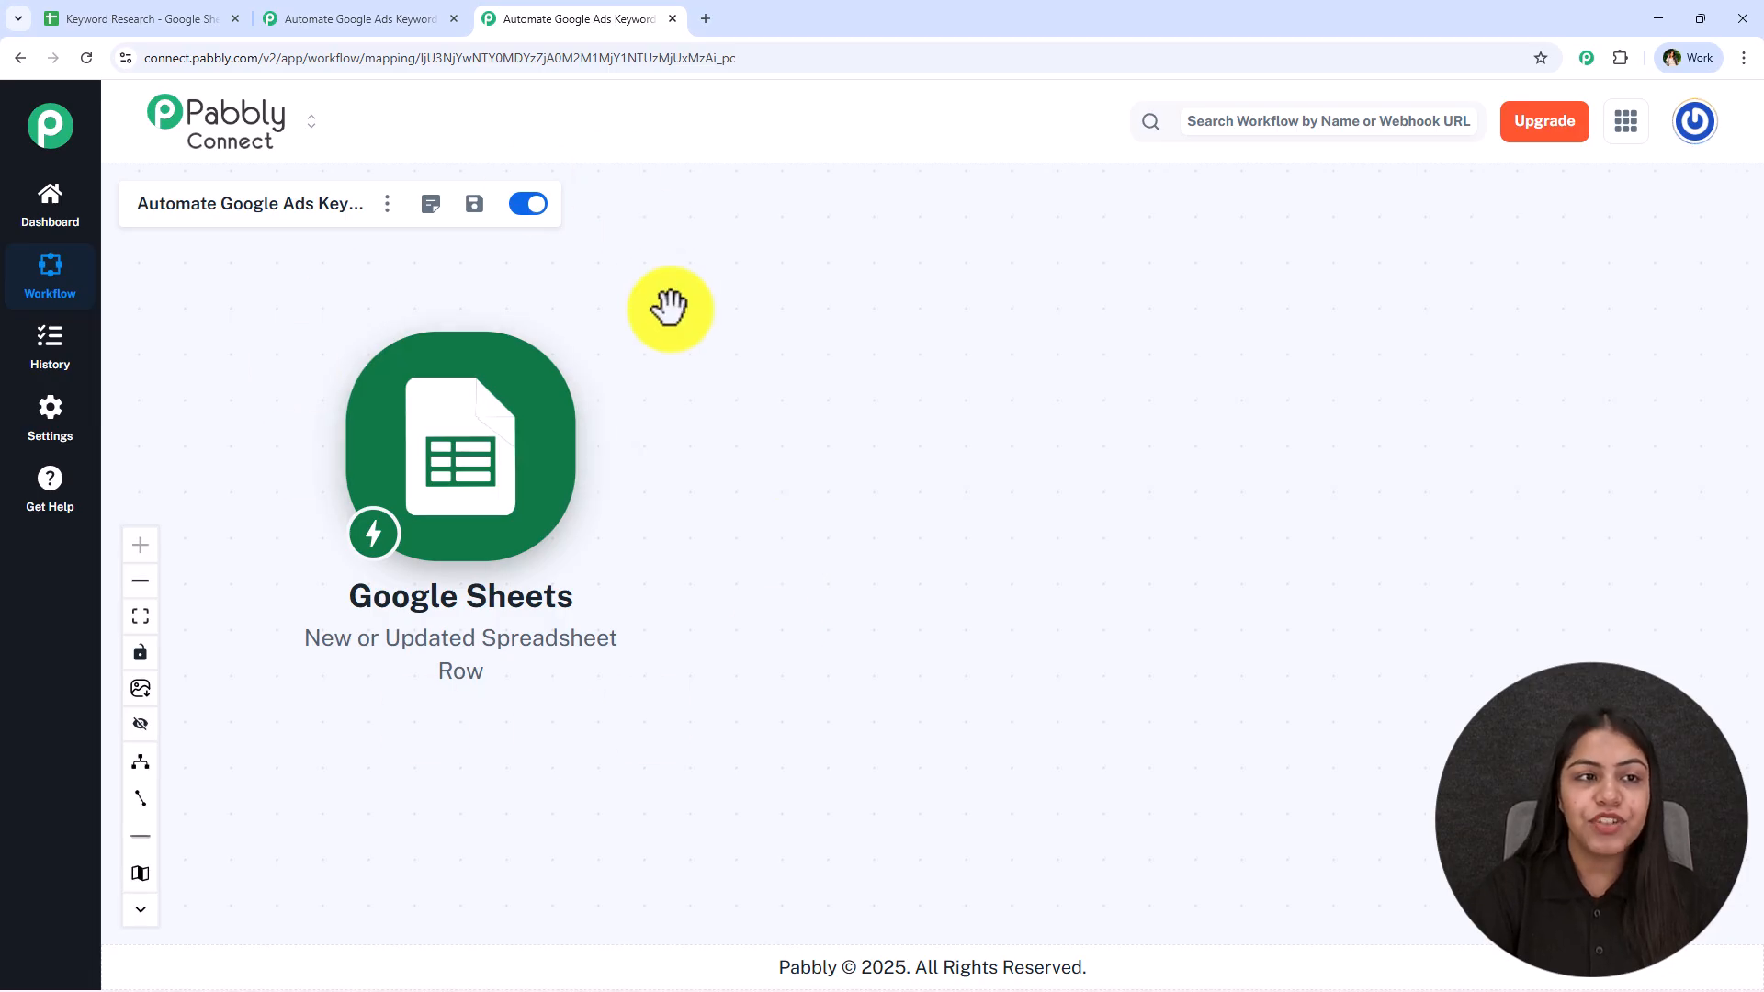
Check the Send On Event option of the Pabbly Connect Webhooks add-on in the Keyword Research sheet
left_click(121, 18)
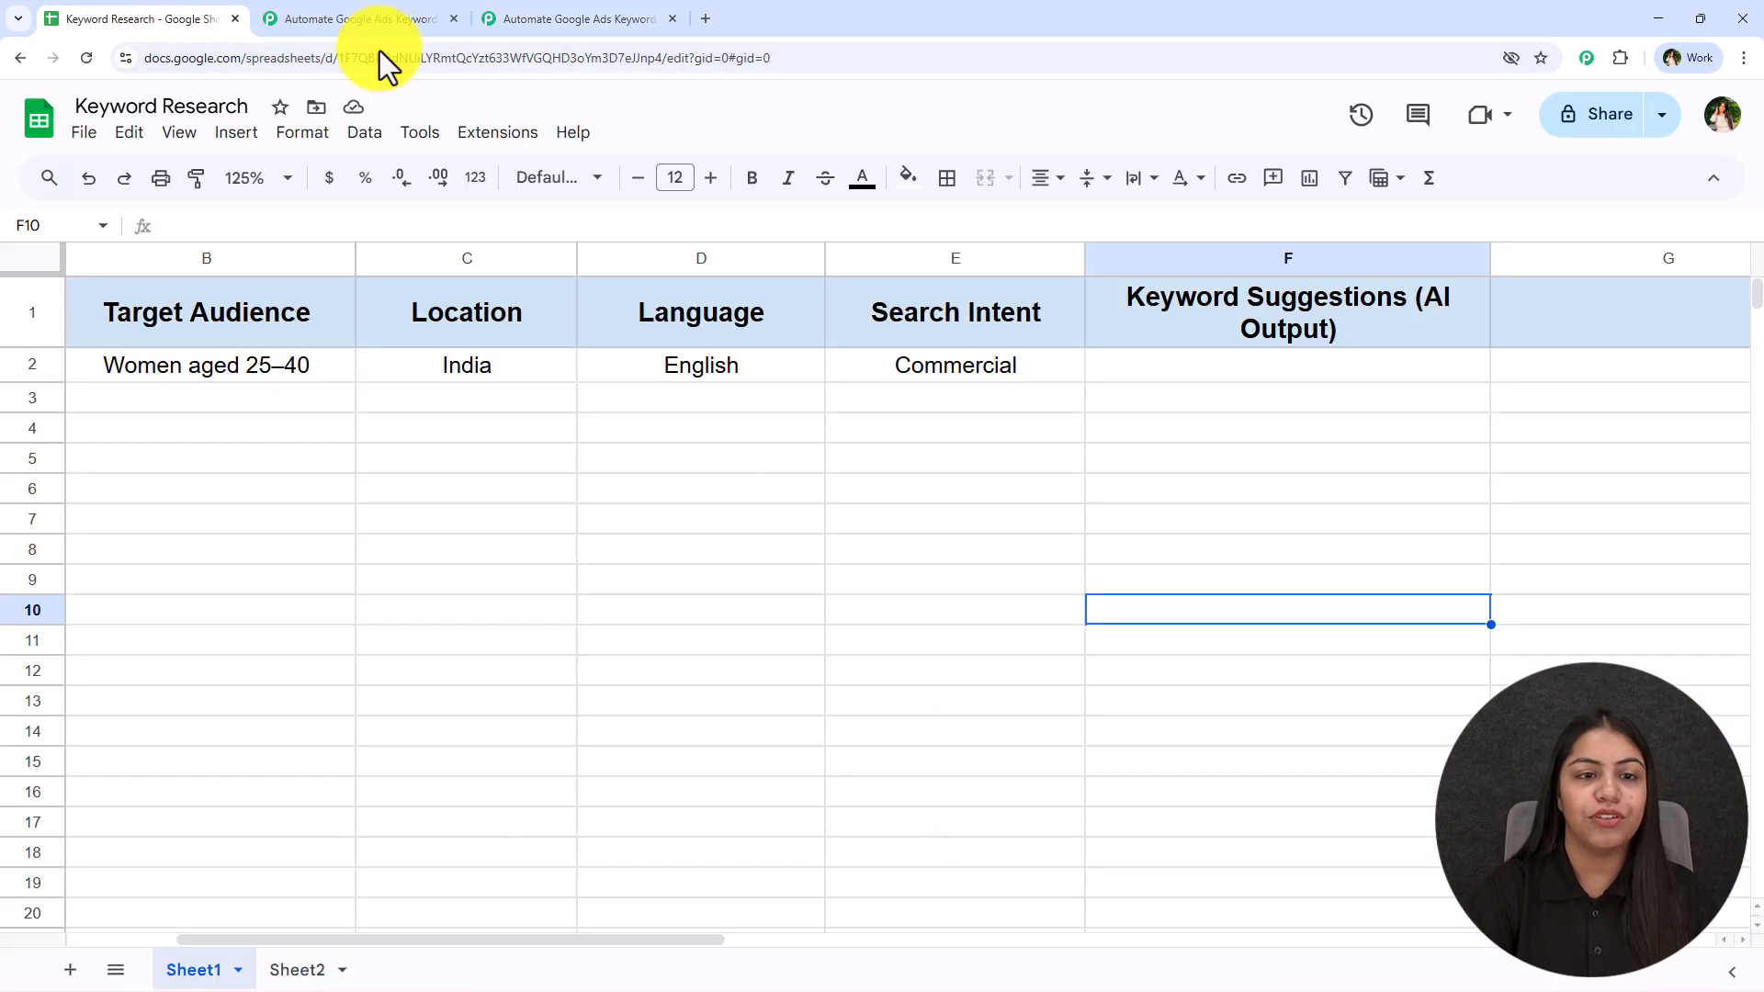
left_click(497, 134)
mouse_move(533, 395)
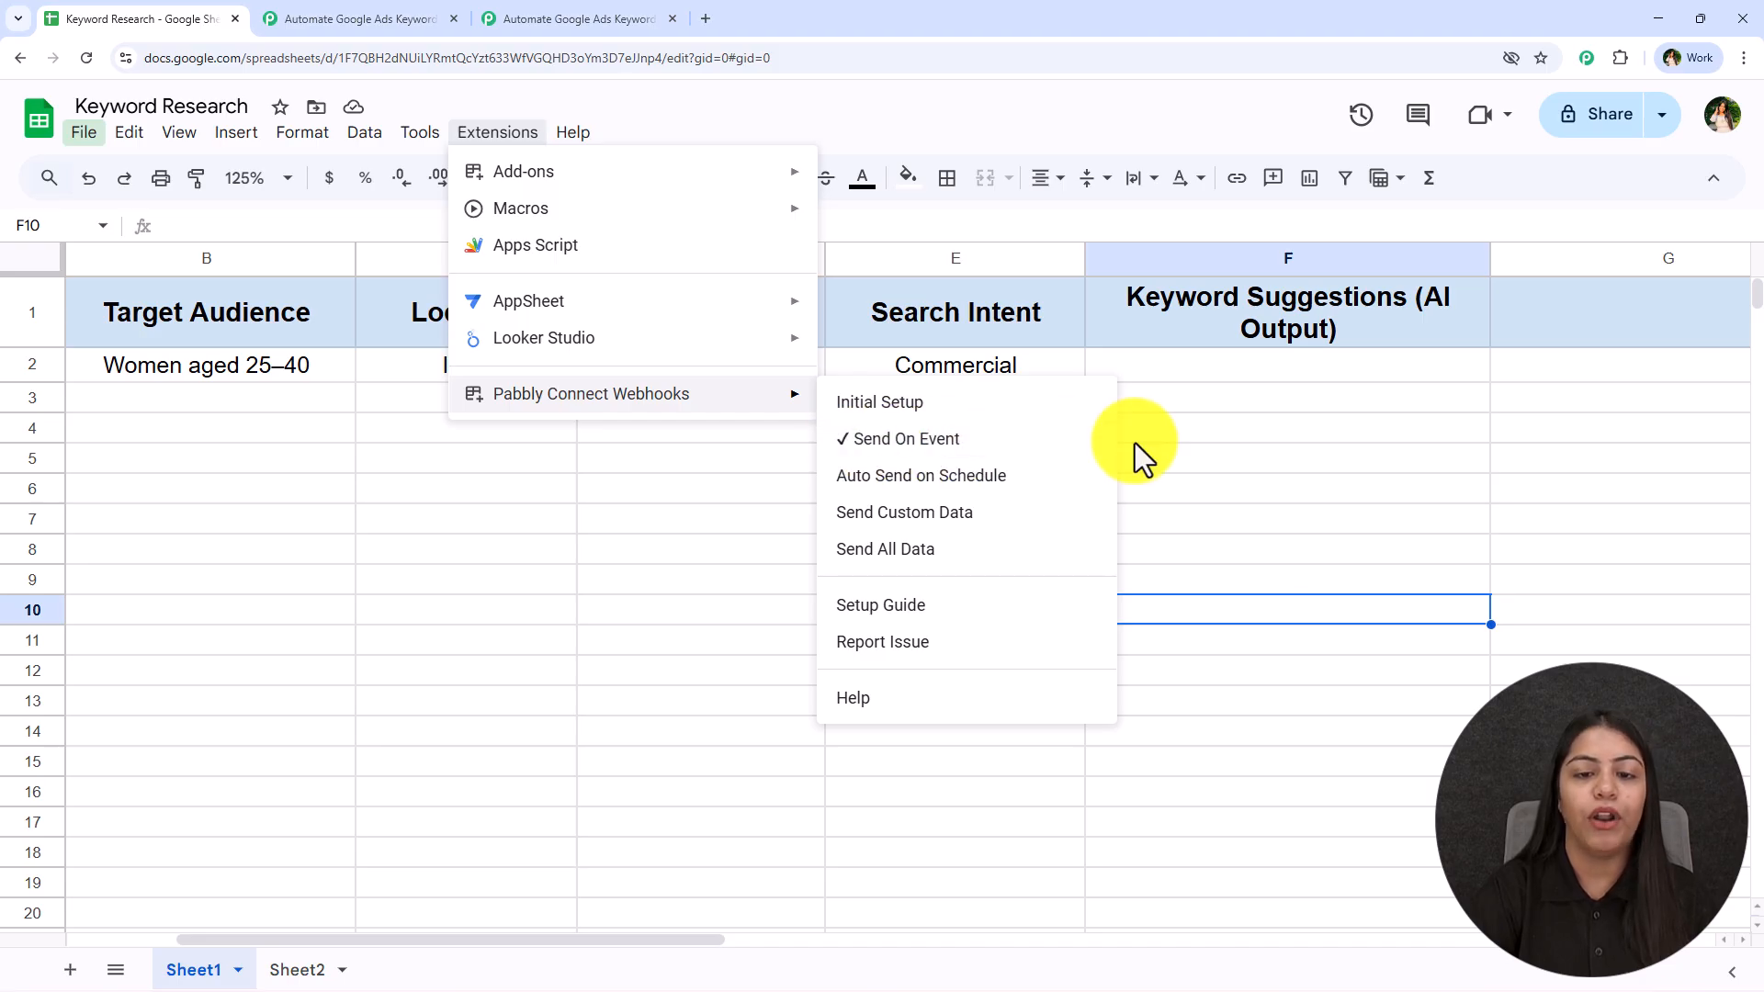
left_click(775, 509)
left_click_drag(303, 404, 974, 404)
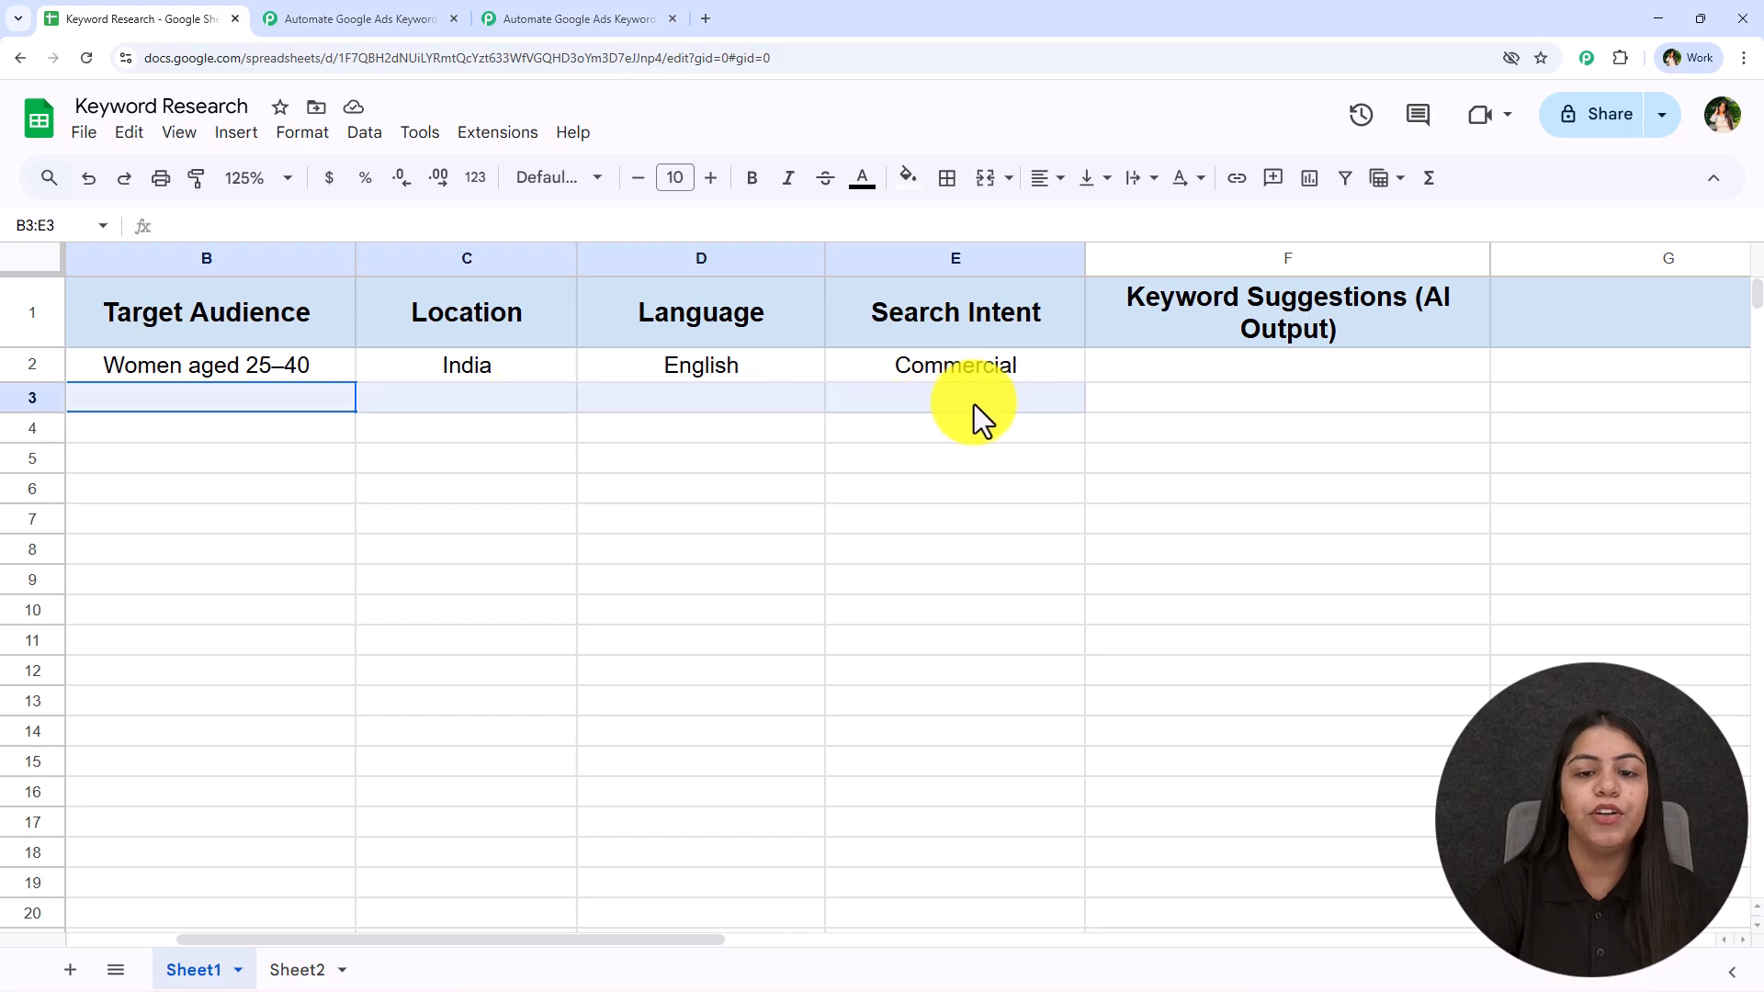
left_click_drag(694, 940, 555, 935)
left_click(276, 609)
left_click(572, 18)
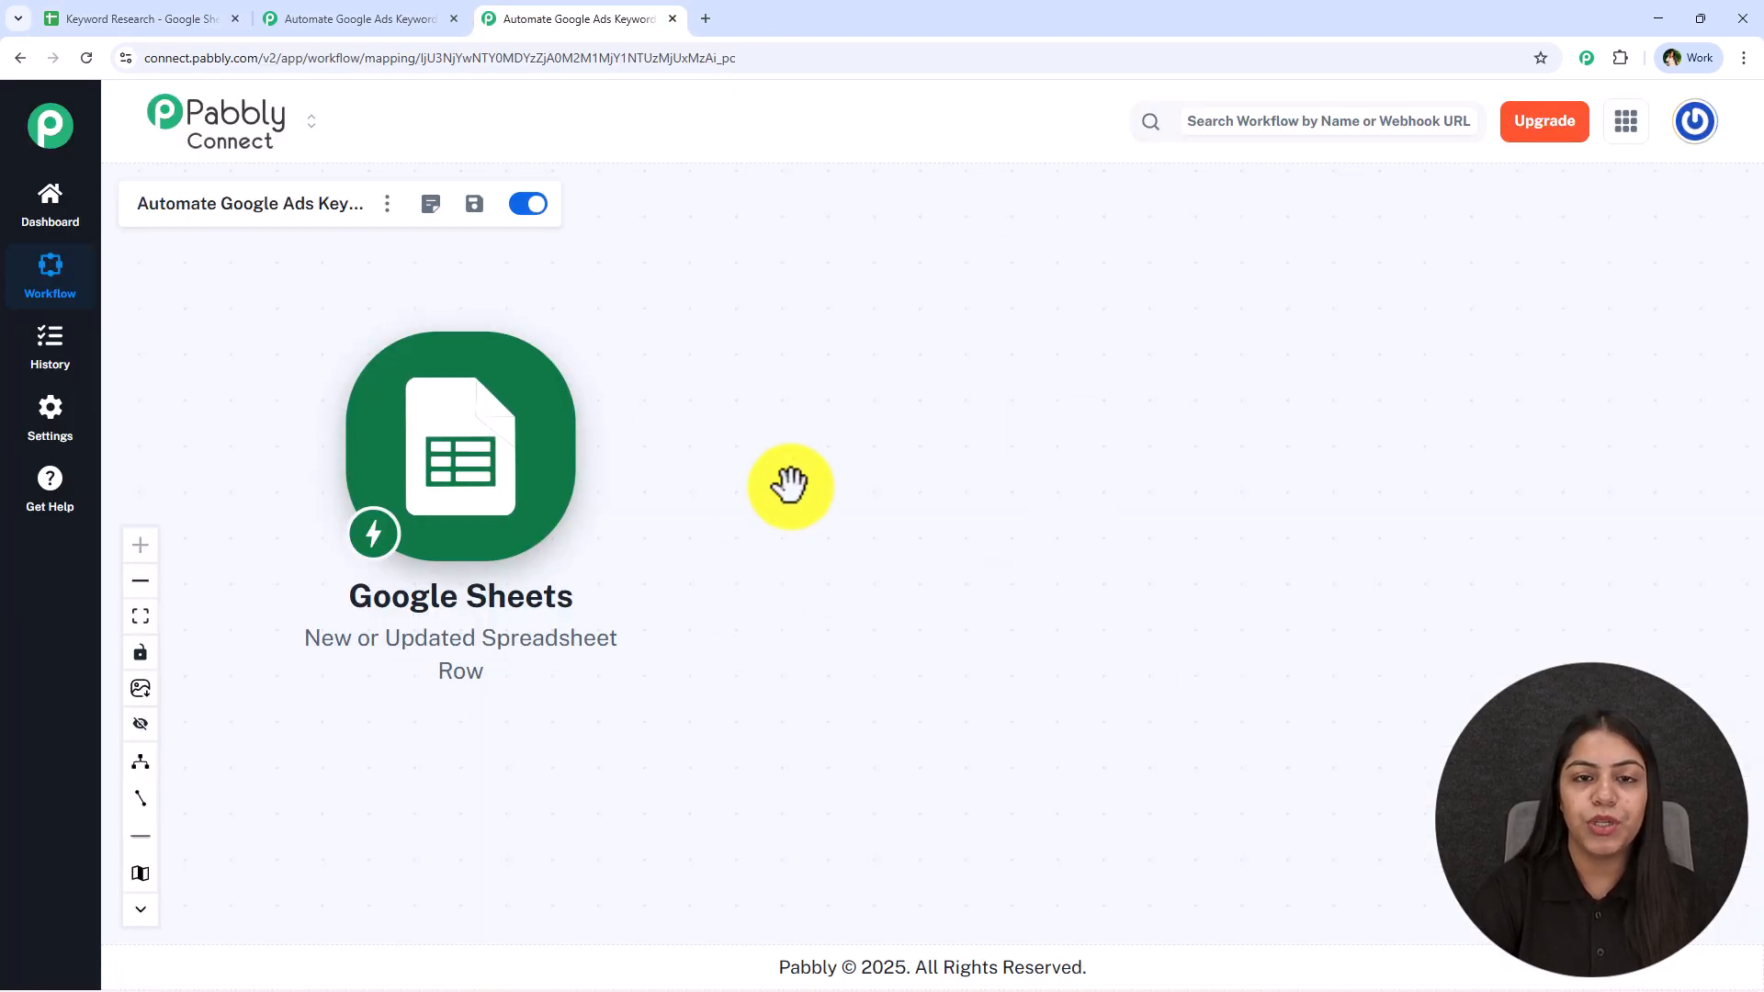
left_click_drag(878, 508, 910, 516)
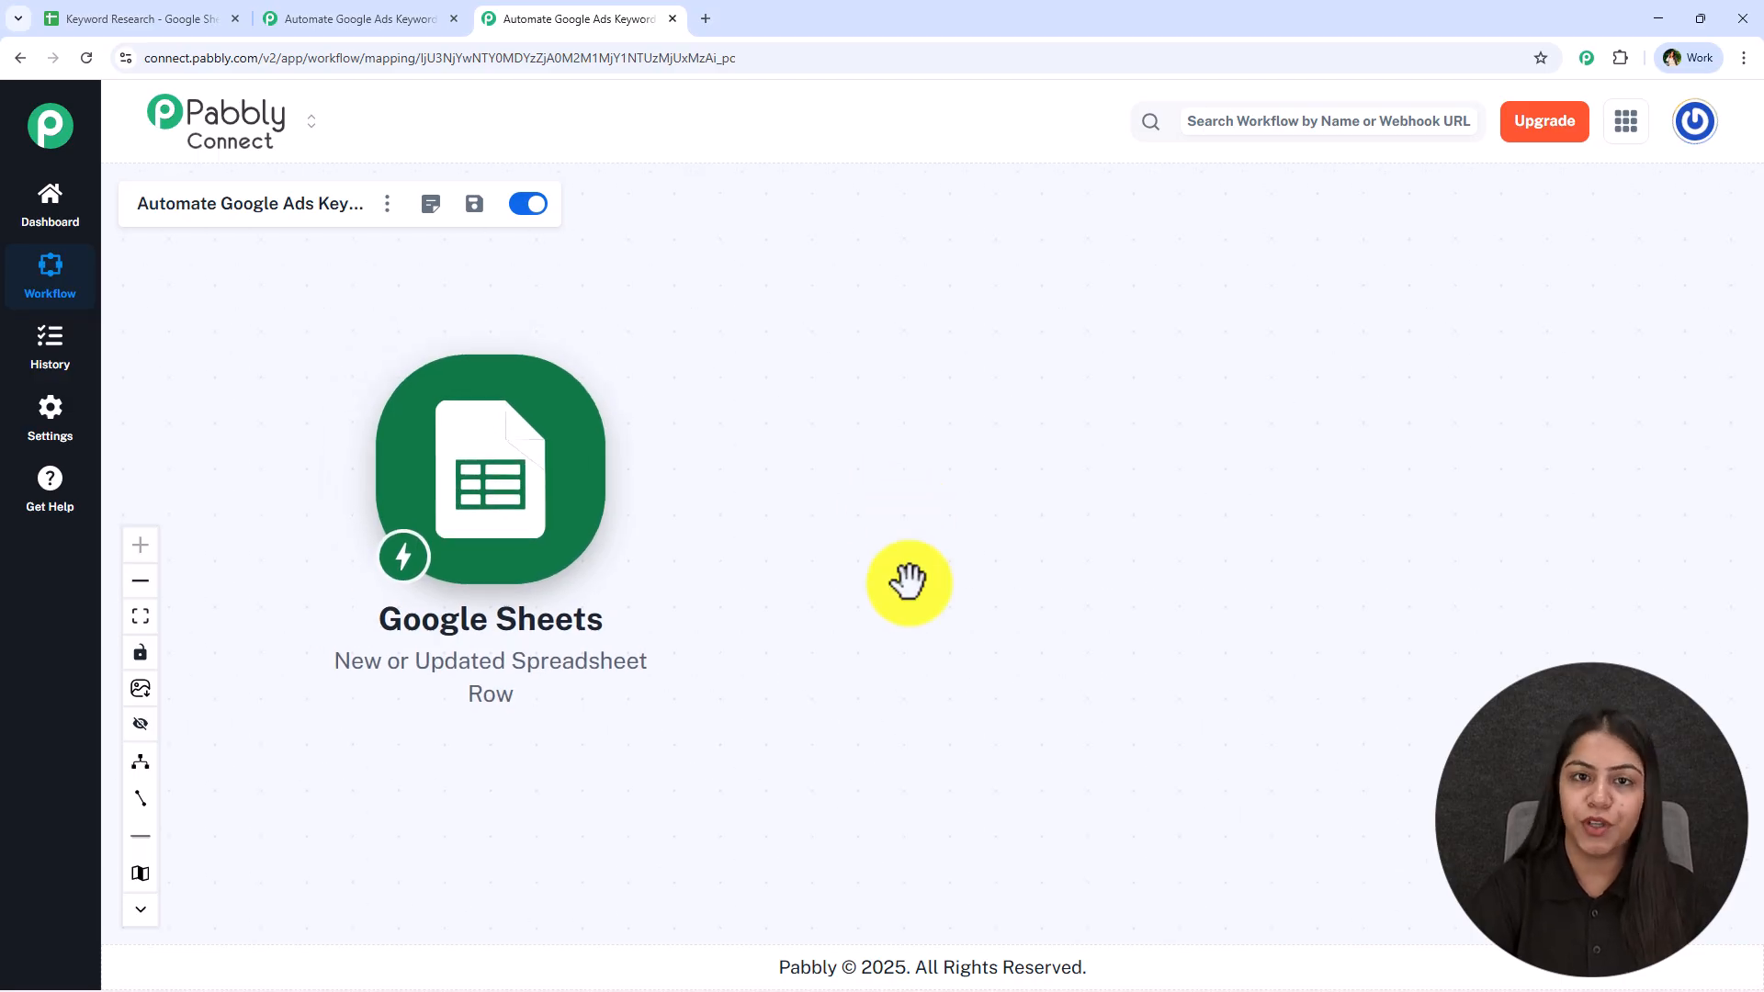
Look over the Pabbly Connect Webhooks add-on's sending options in the sheet once more
left_click(198, 16)
left_click(492, 138)
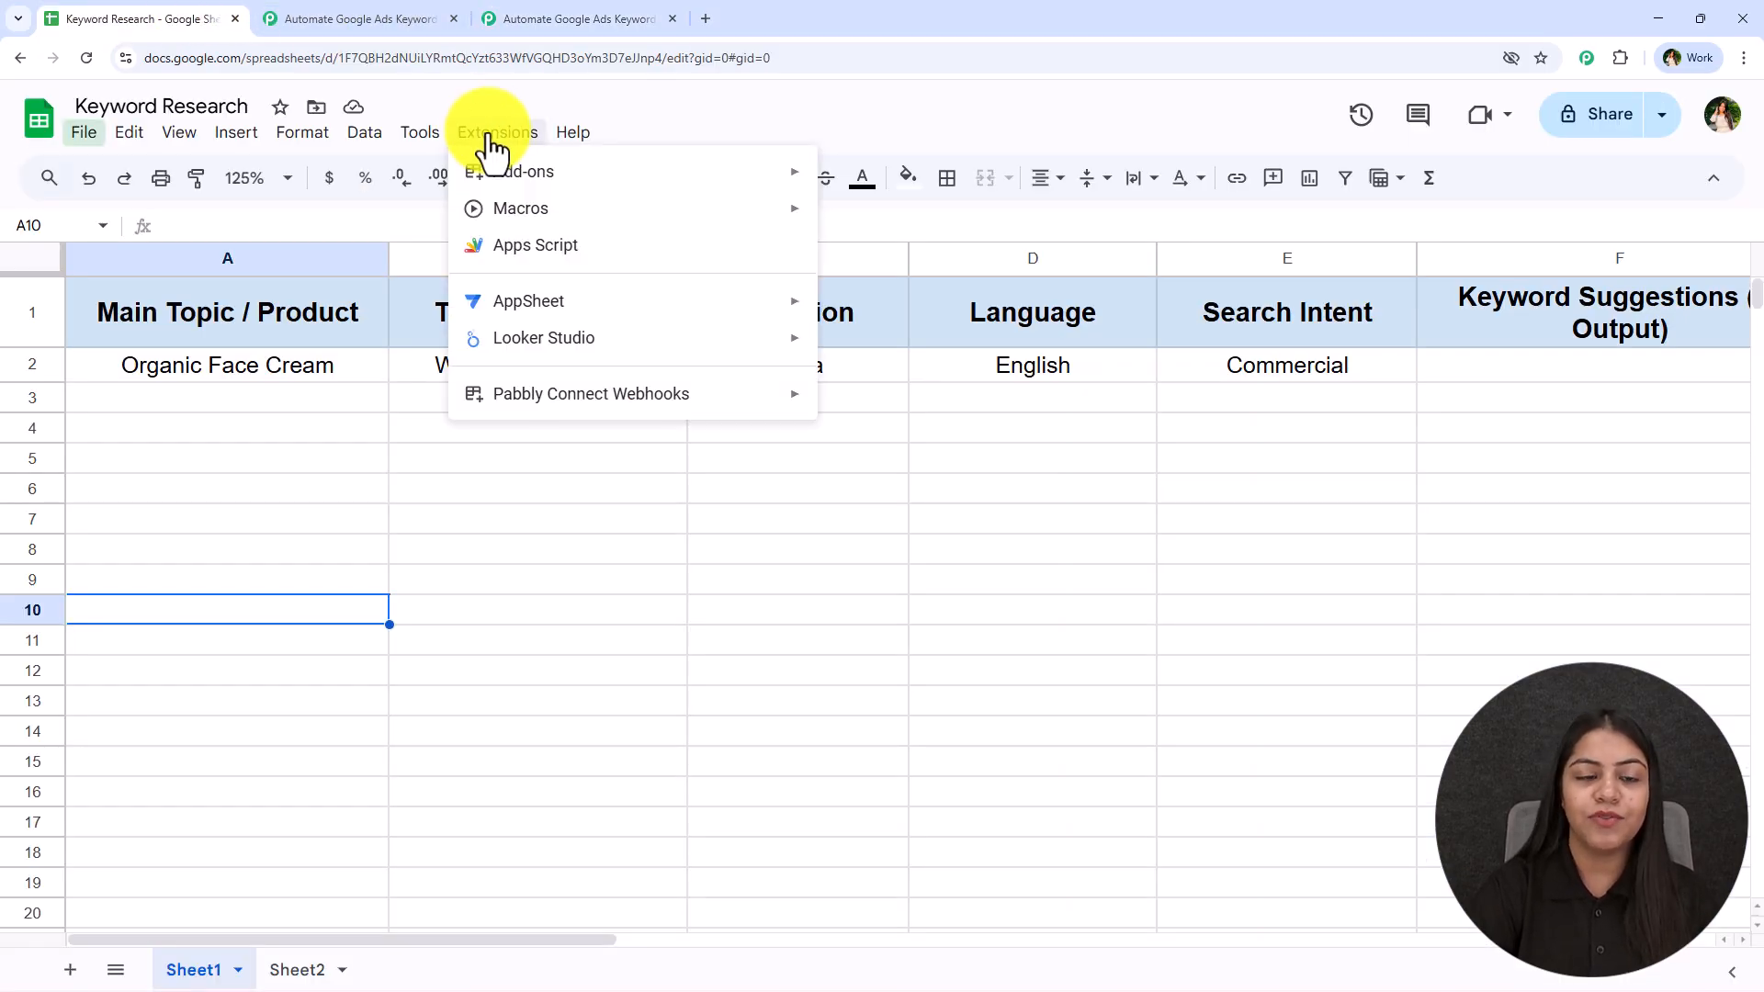
mouse_move(588, 404)
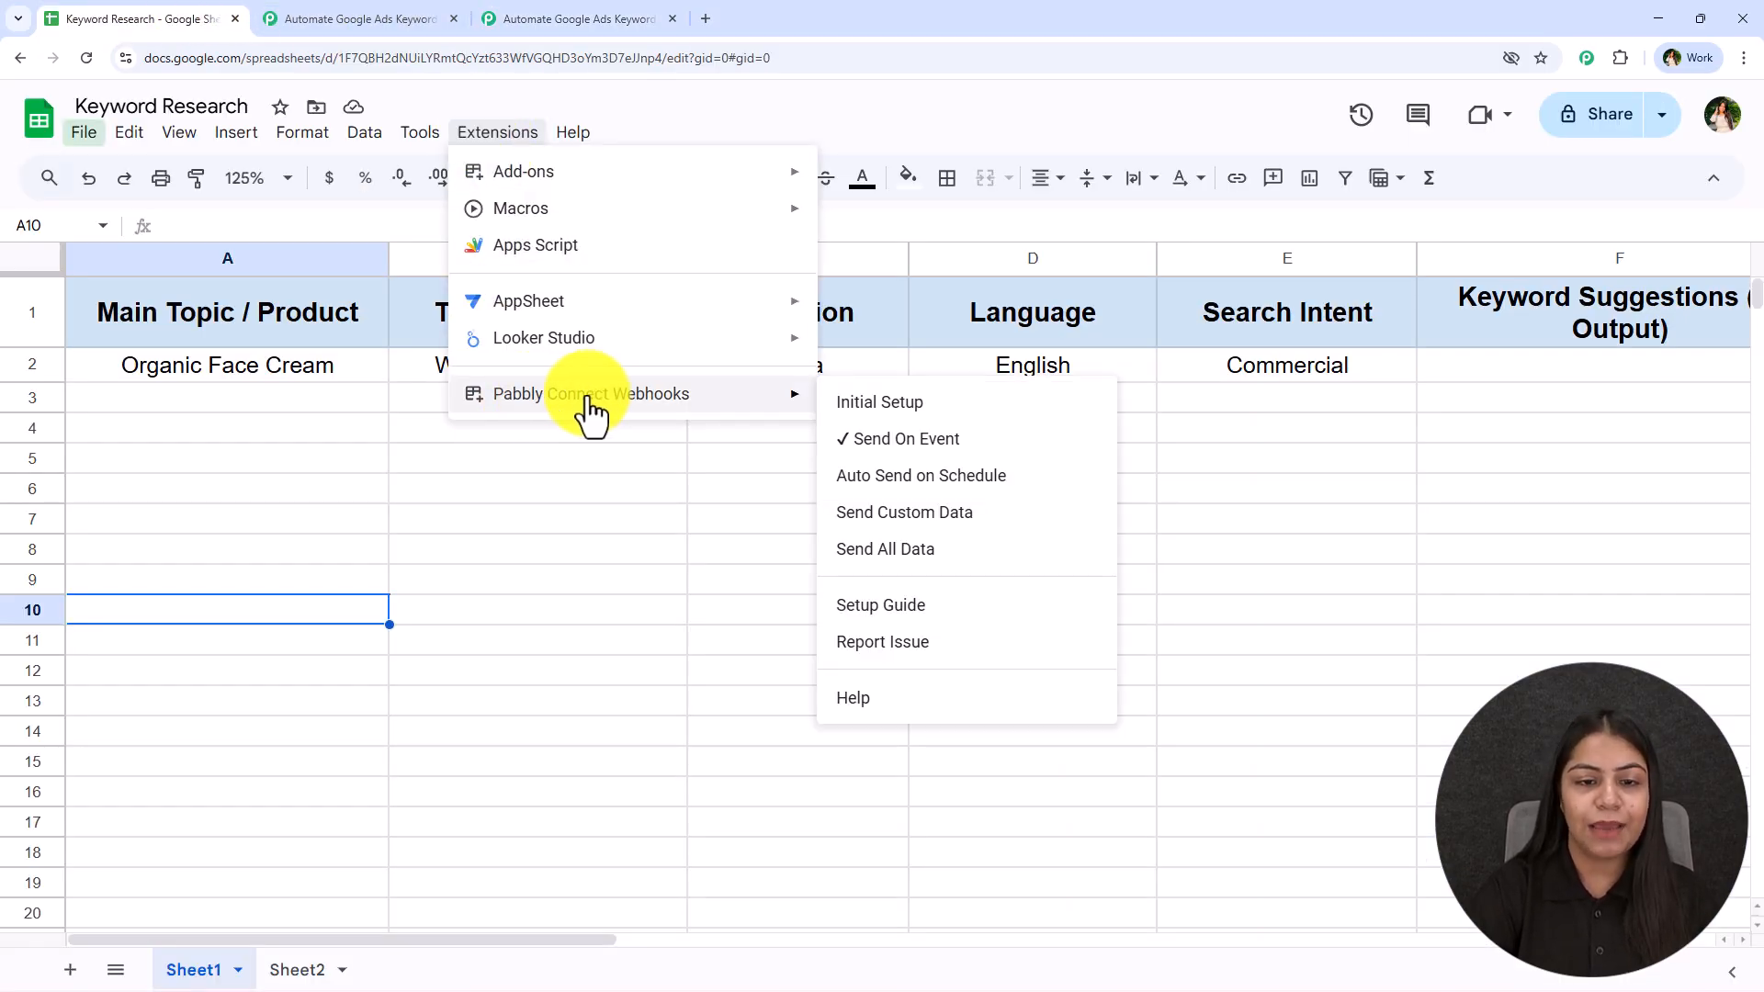
left_click(644, 516)
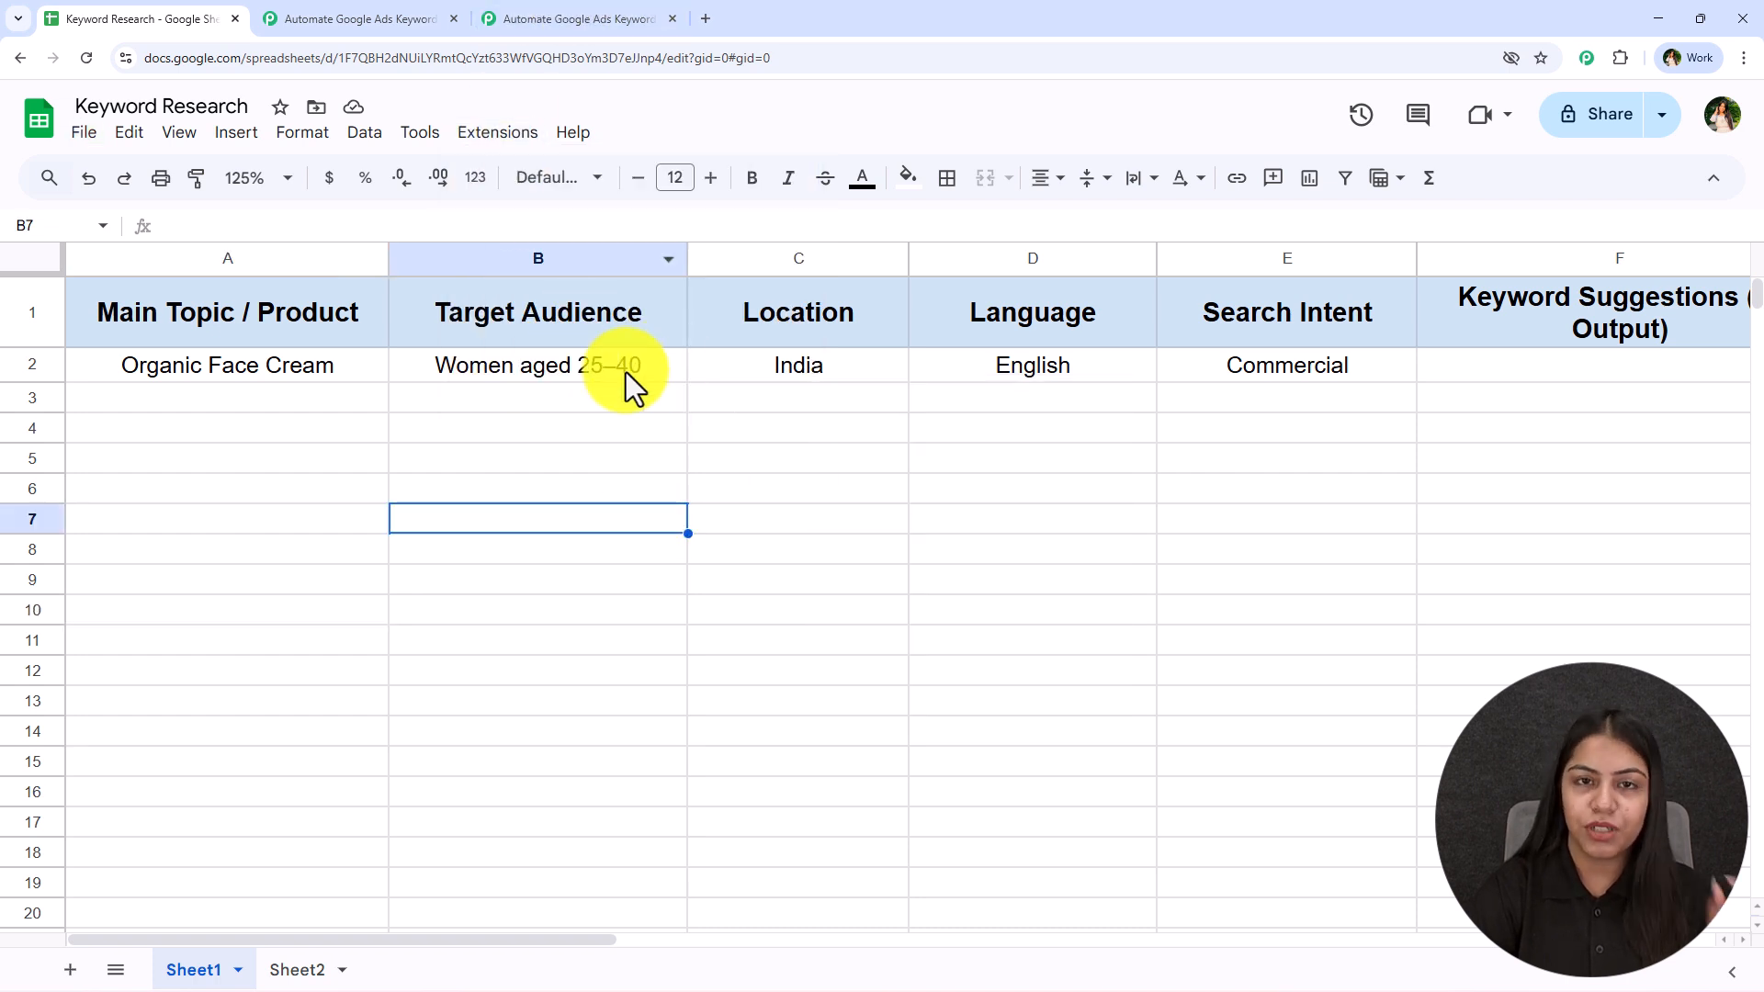
Add a Google AI Studio (Gemini) action after the Google Sheets trigger in Pabbly Connect, with Generate Content as its event
left_click(648, 17)
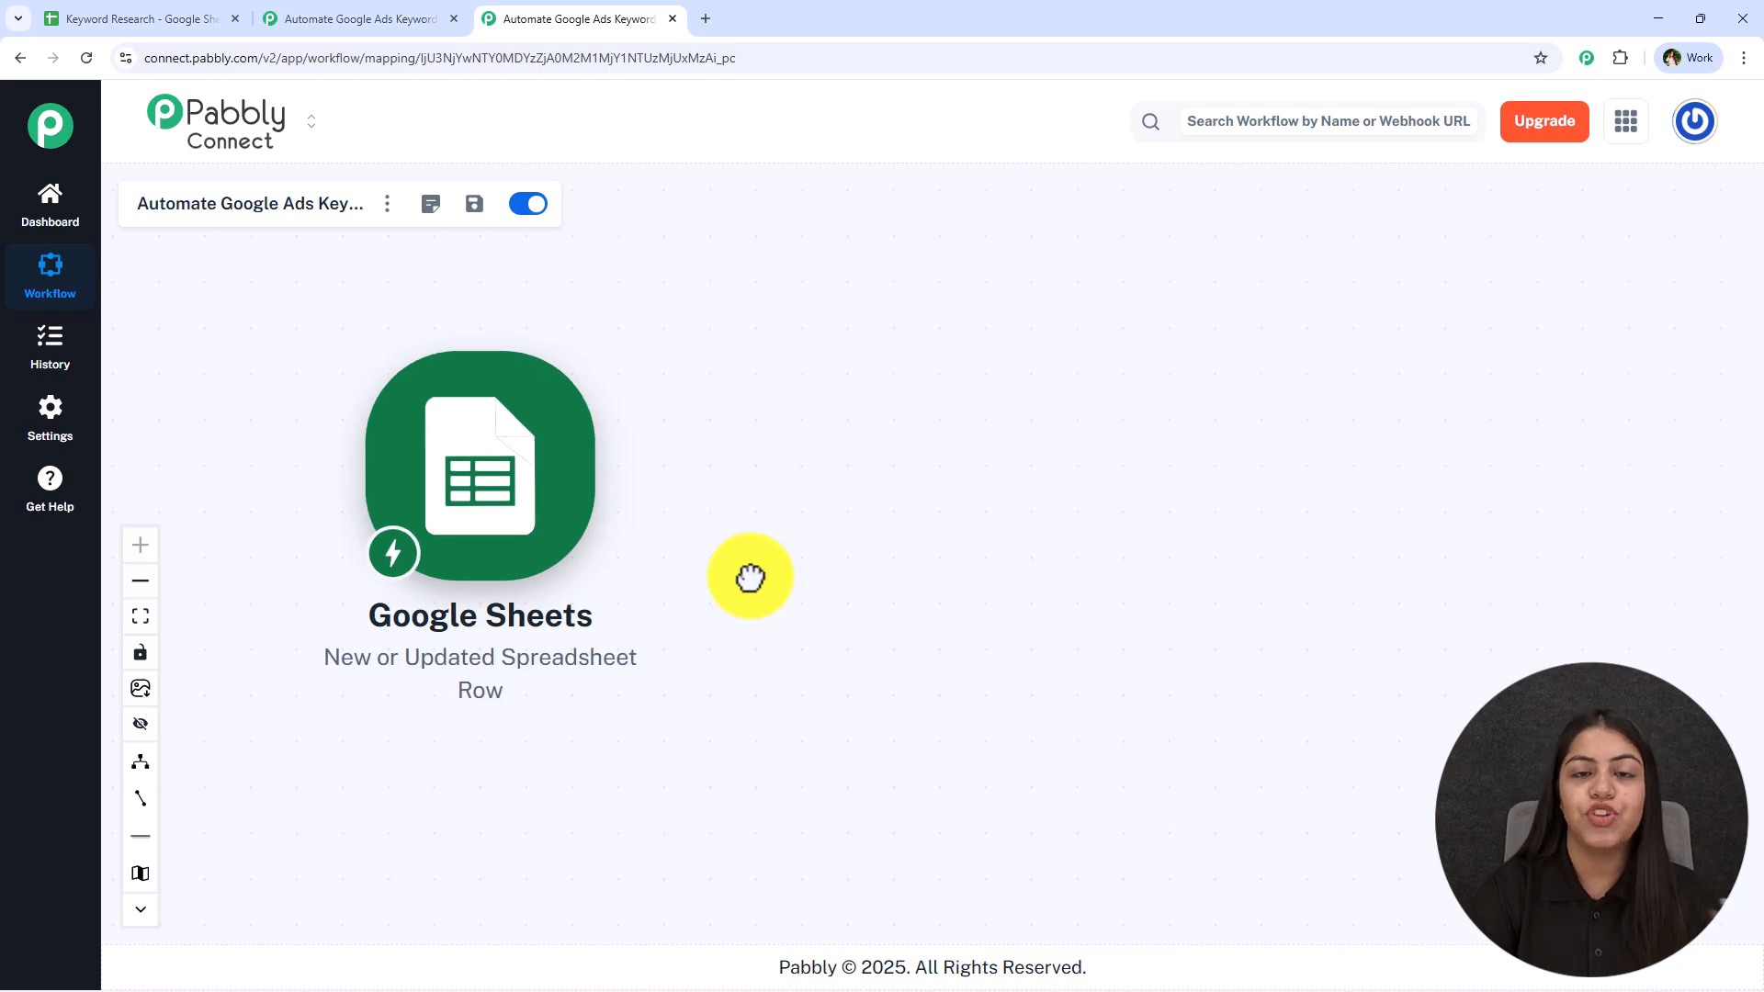
mouse_move(588, 459)
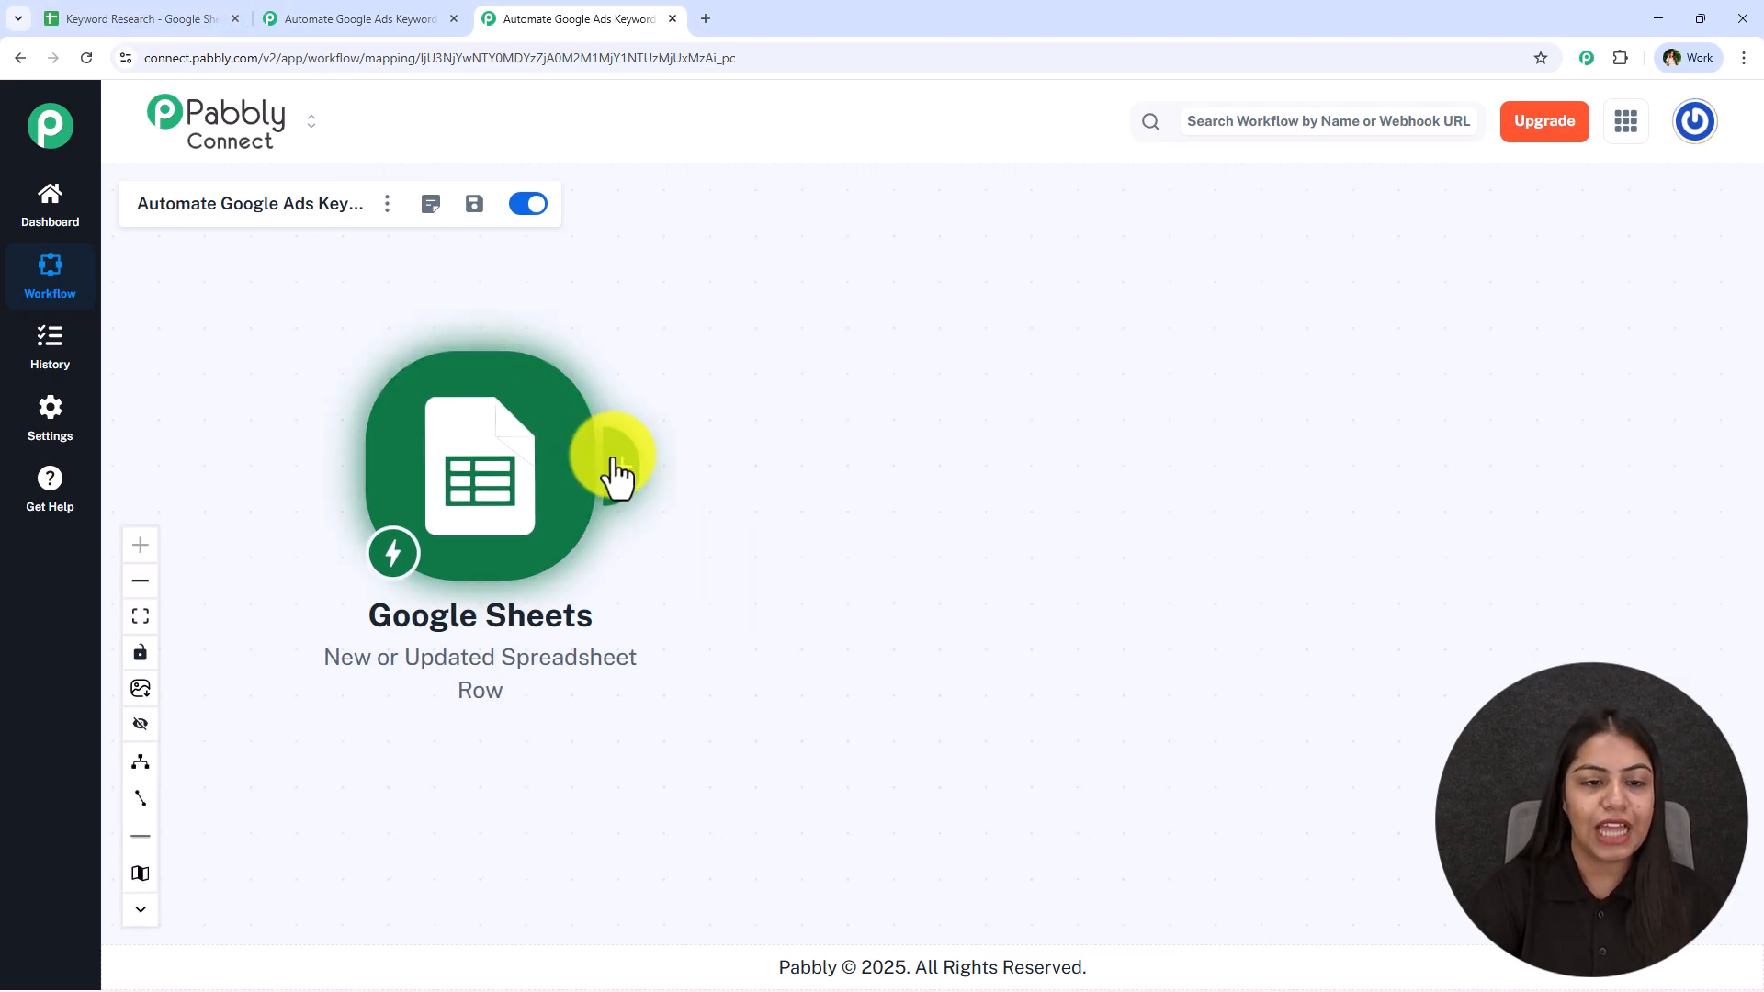
left_click(613, 466)
type("Gem")
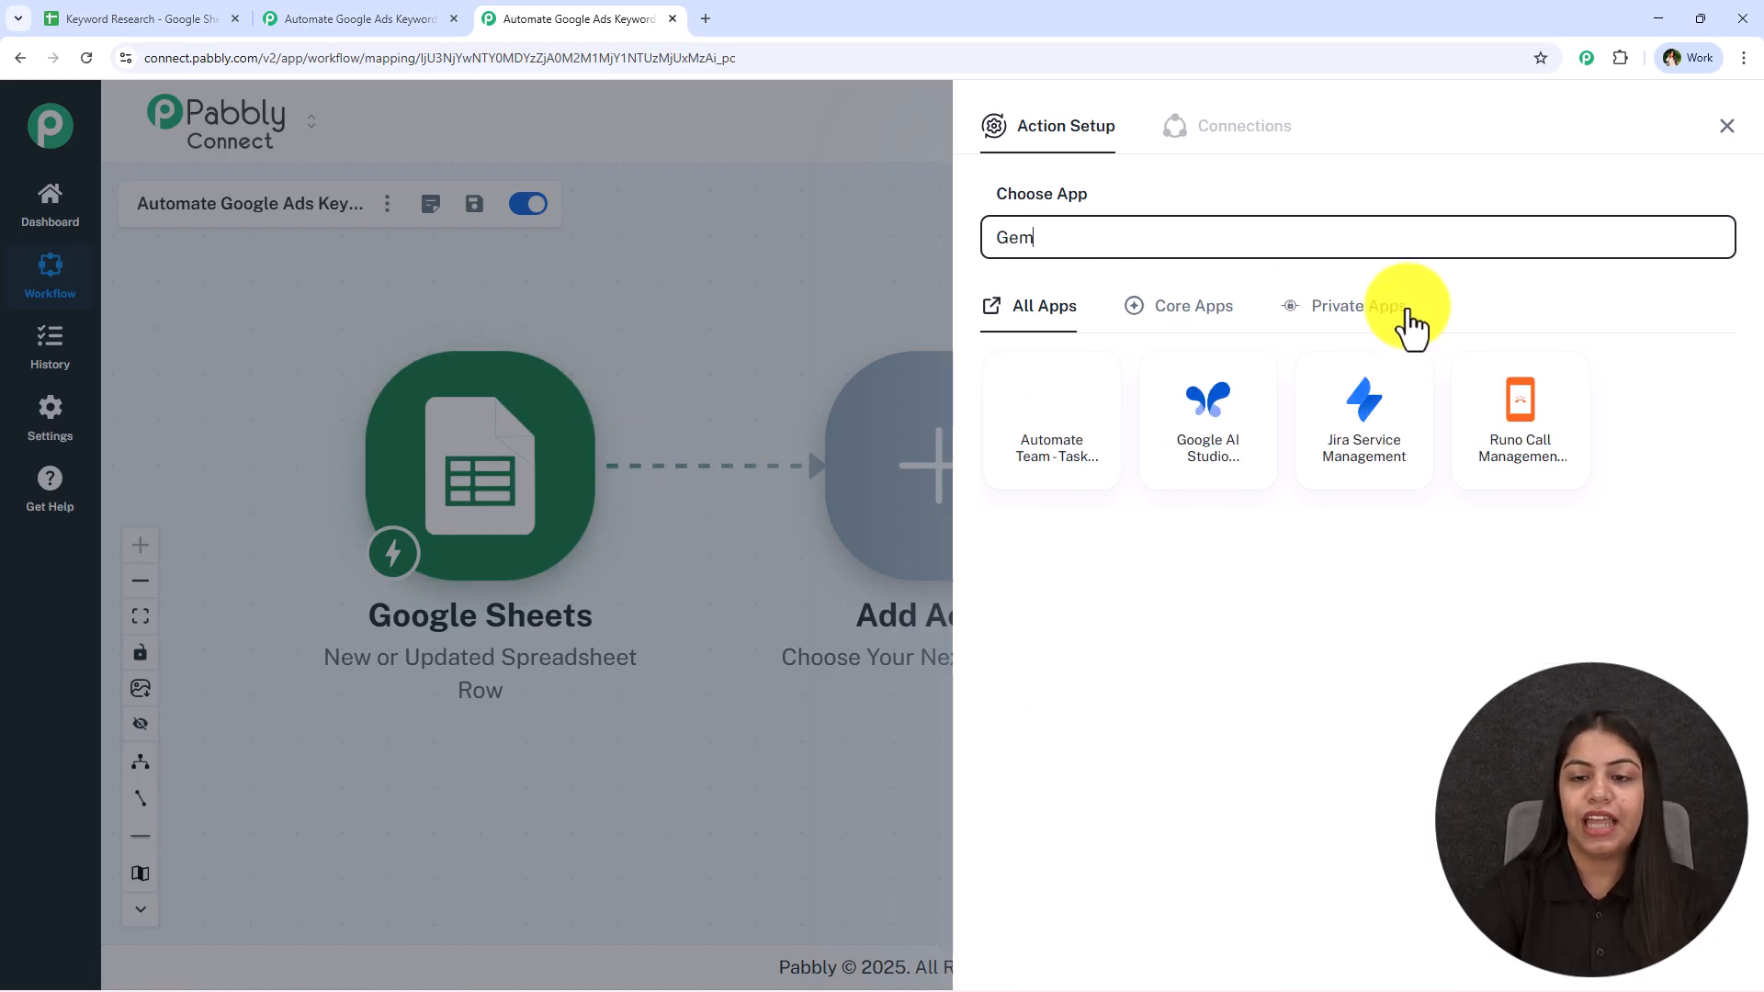
left_click(1185, 445)
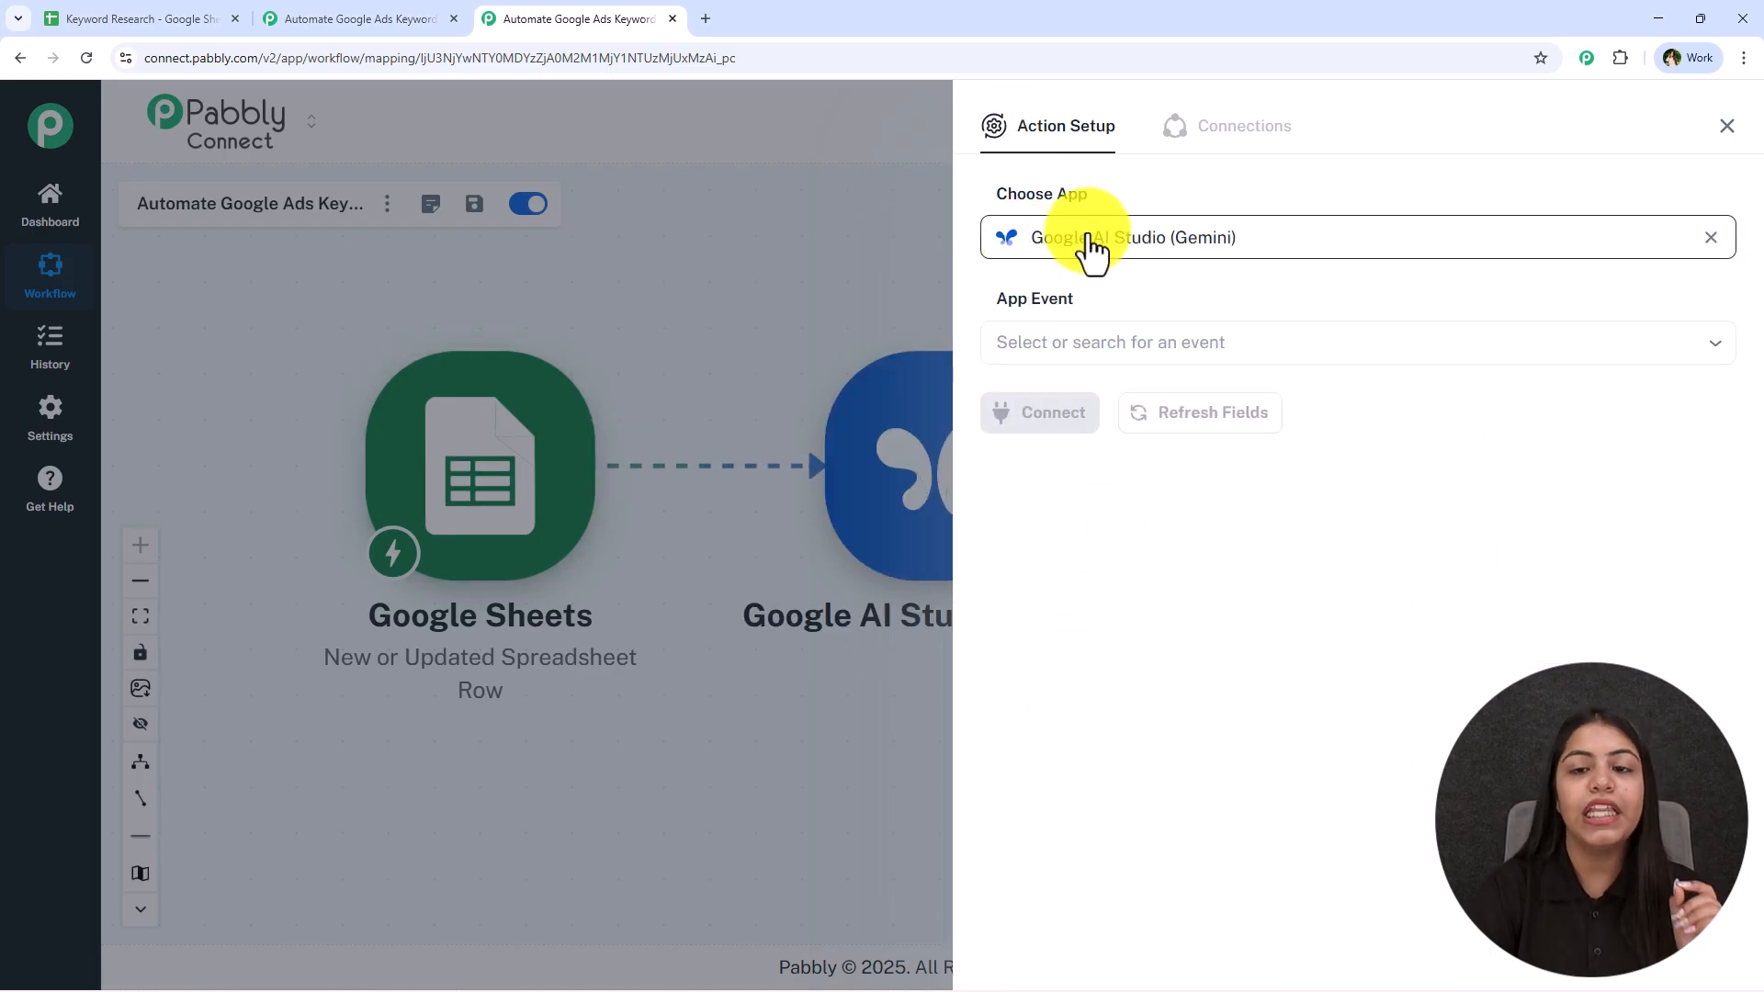
left_click(1173, 334)
left_click(1142, 445)
Start connecting the Gemini action through a new connection that requires an API key
left_click(1026, 424)
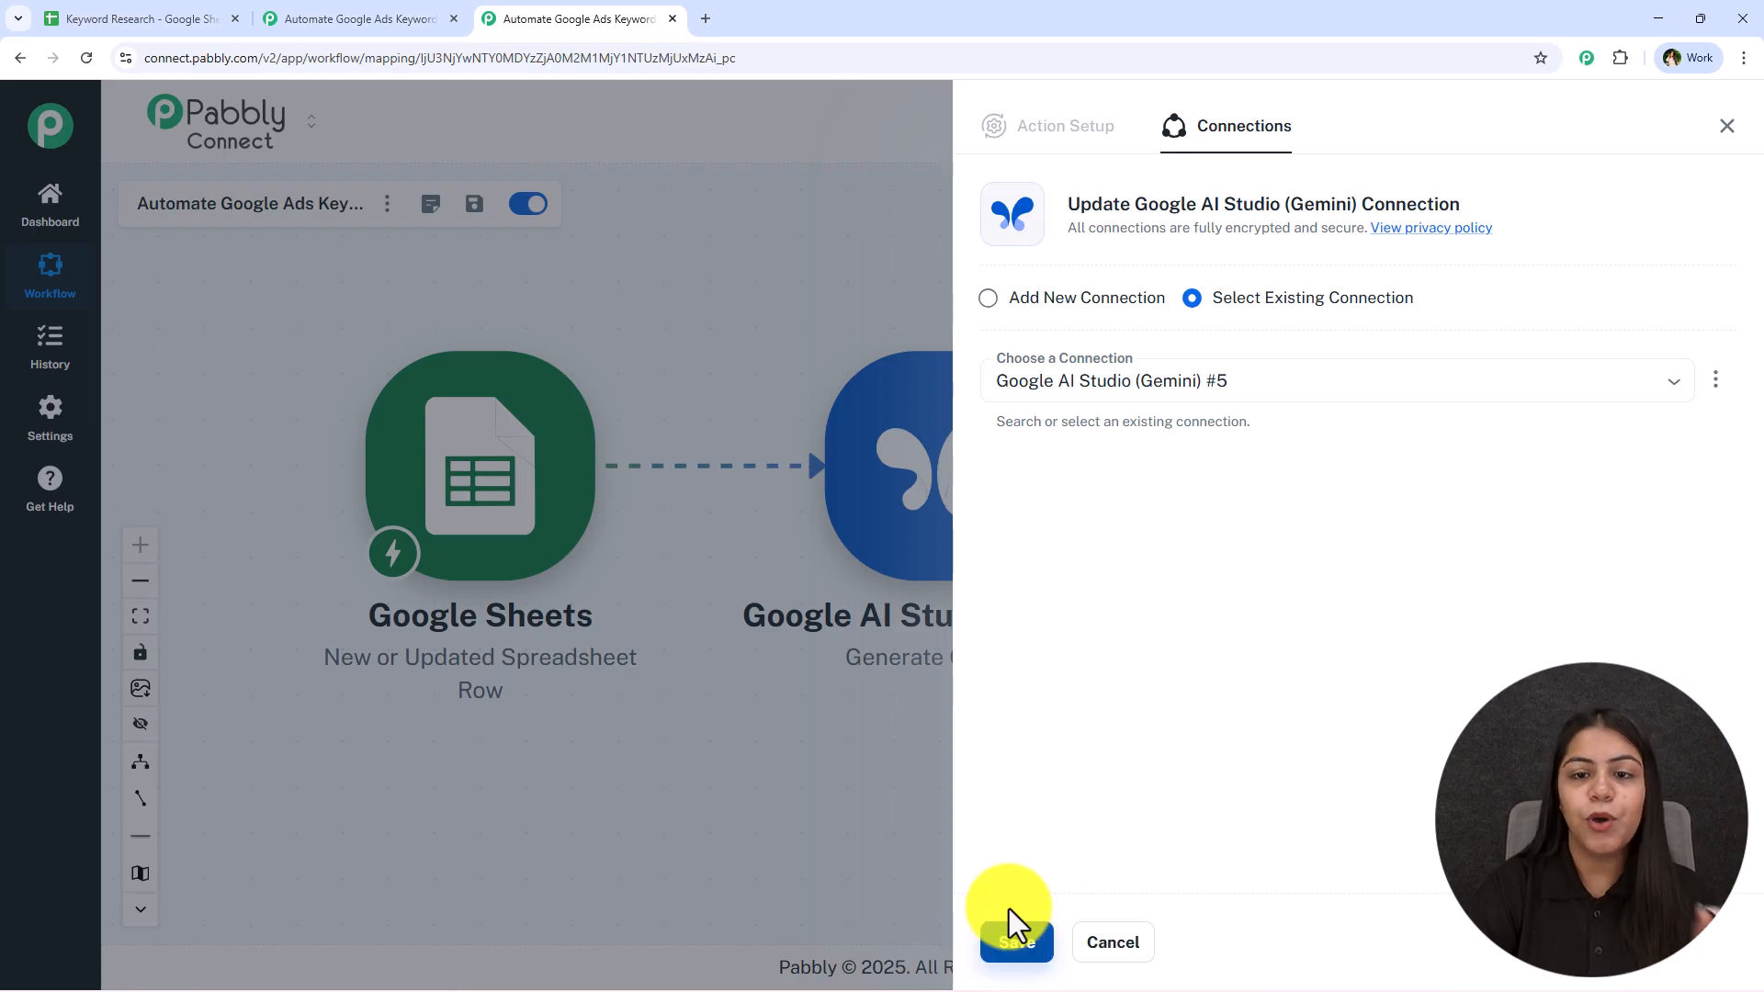
left_click(1084, 303)
left_click(1047, 511)
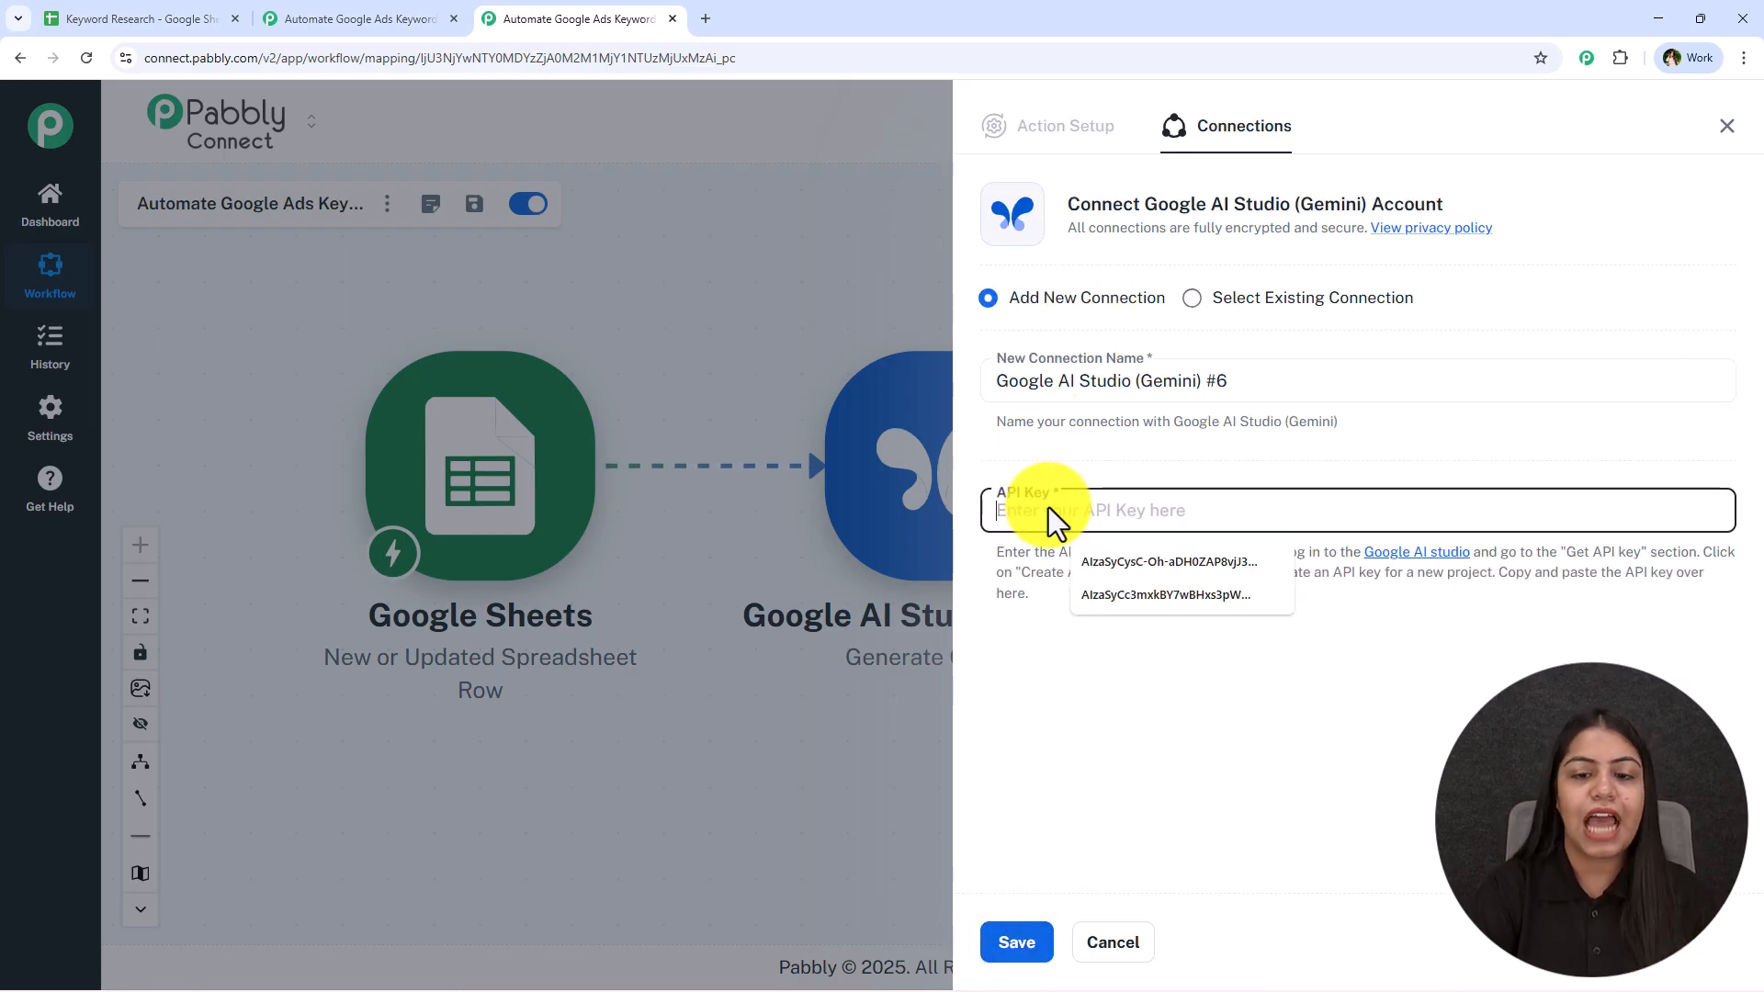
left_click(1346, 678)
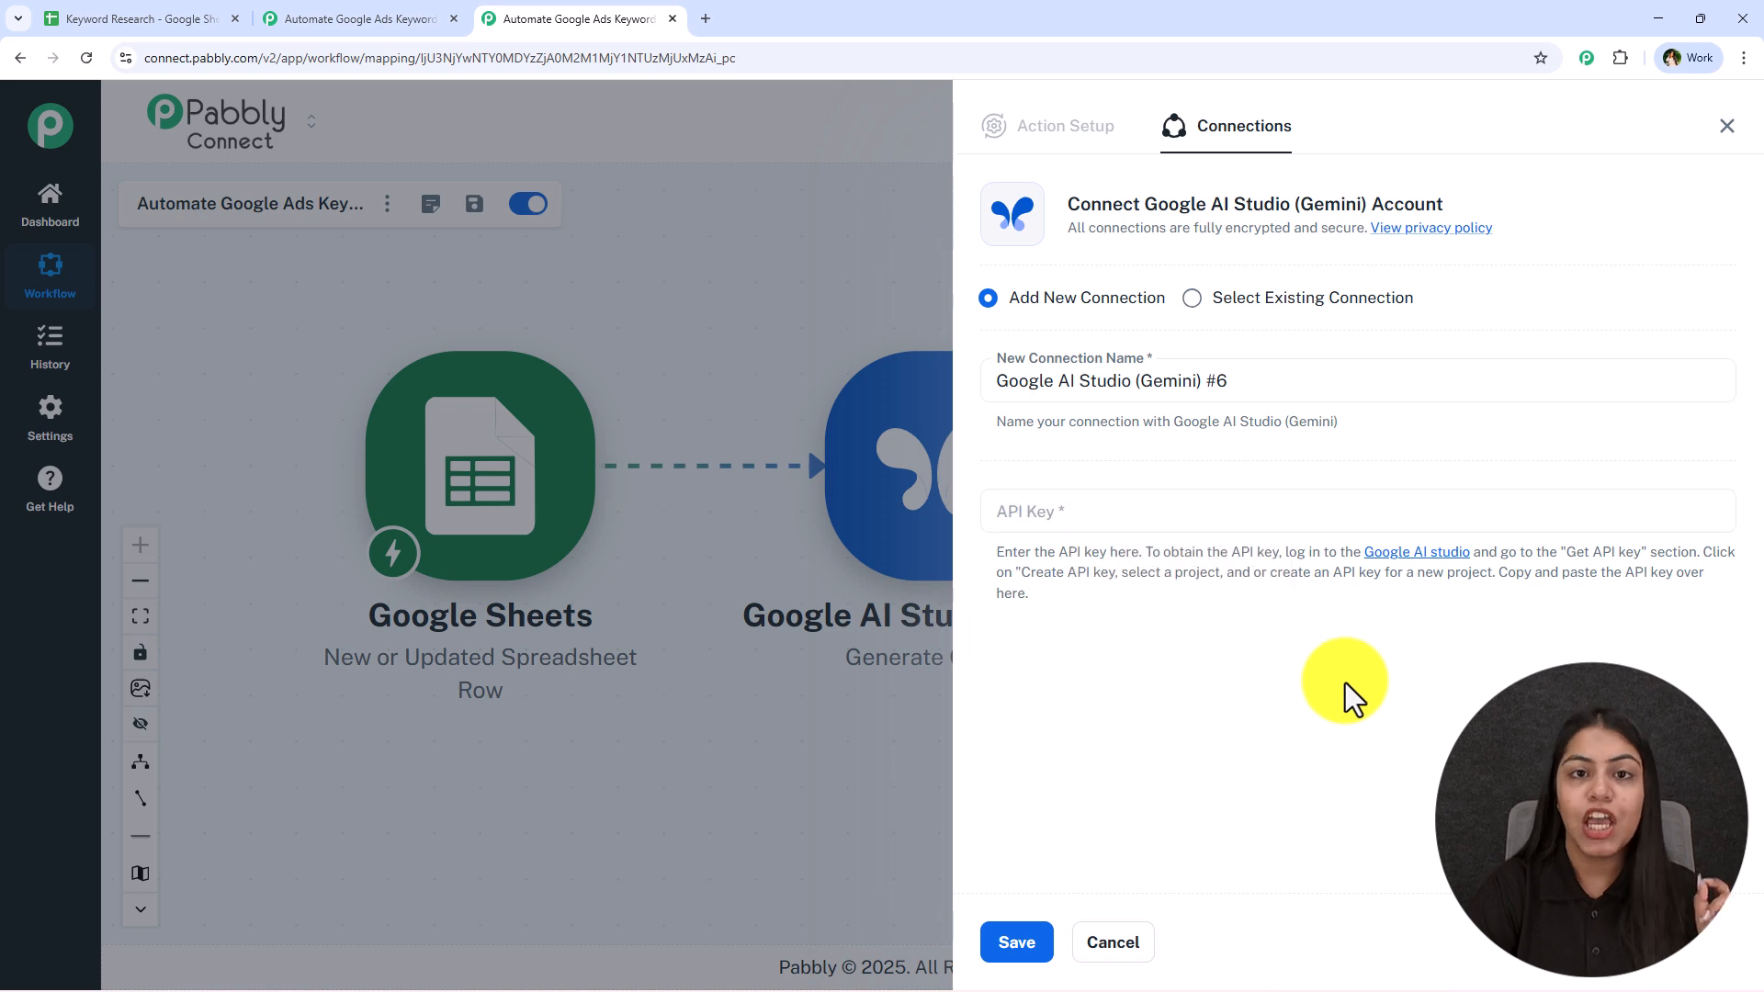
Create an API key named Test in the Test project of Google AI Studio and copy the new key
left_click(1382, 553)
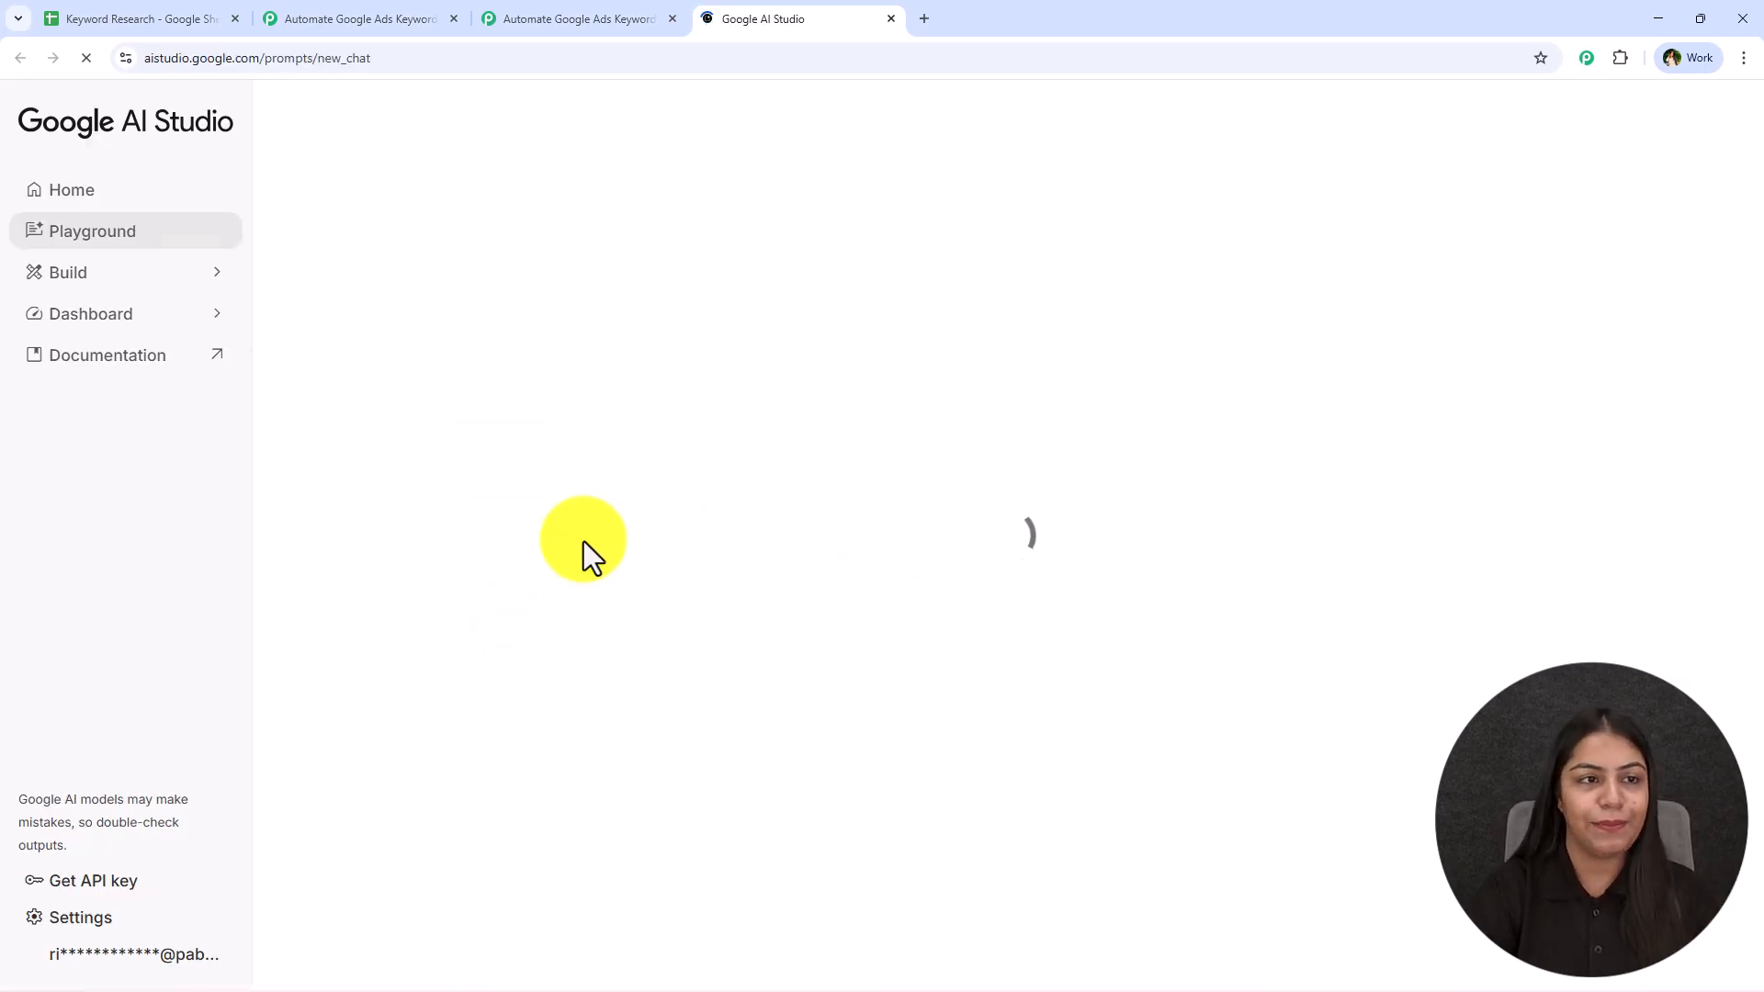
left_click(136, 887)
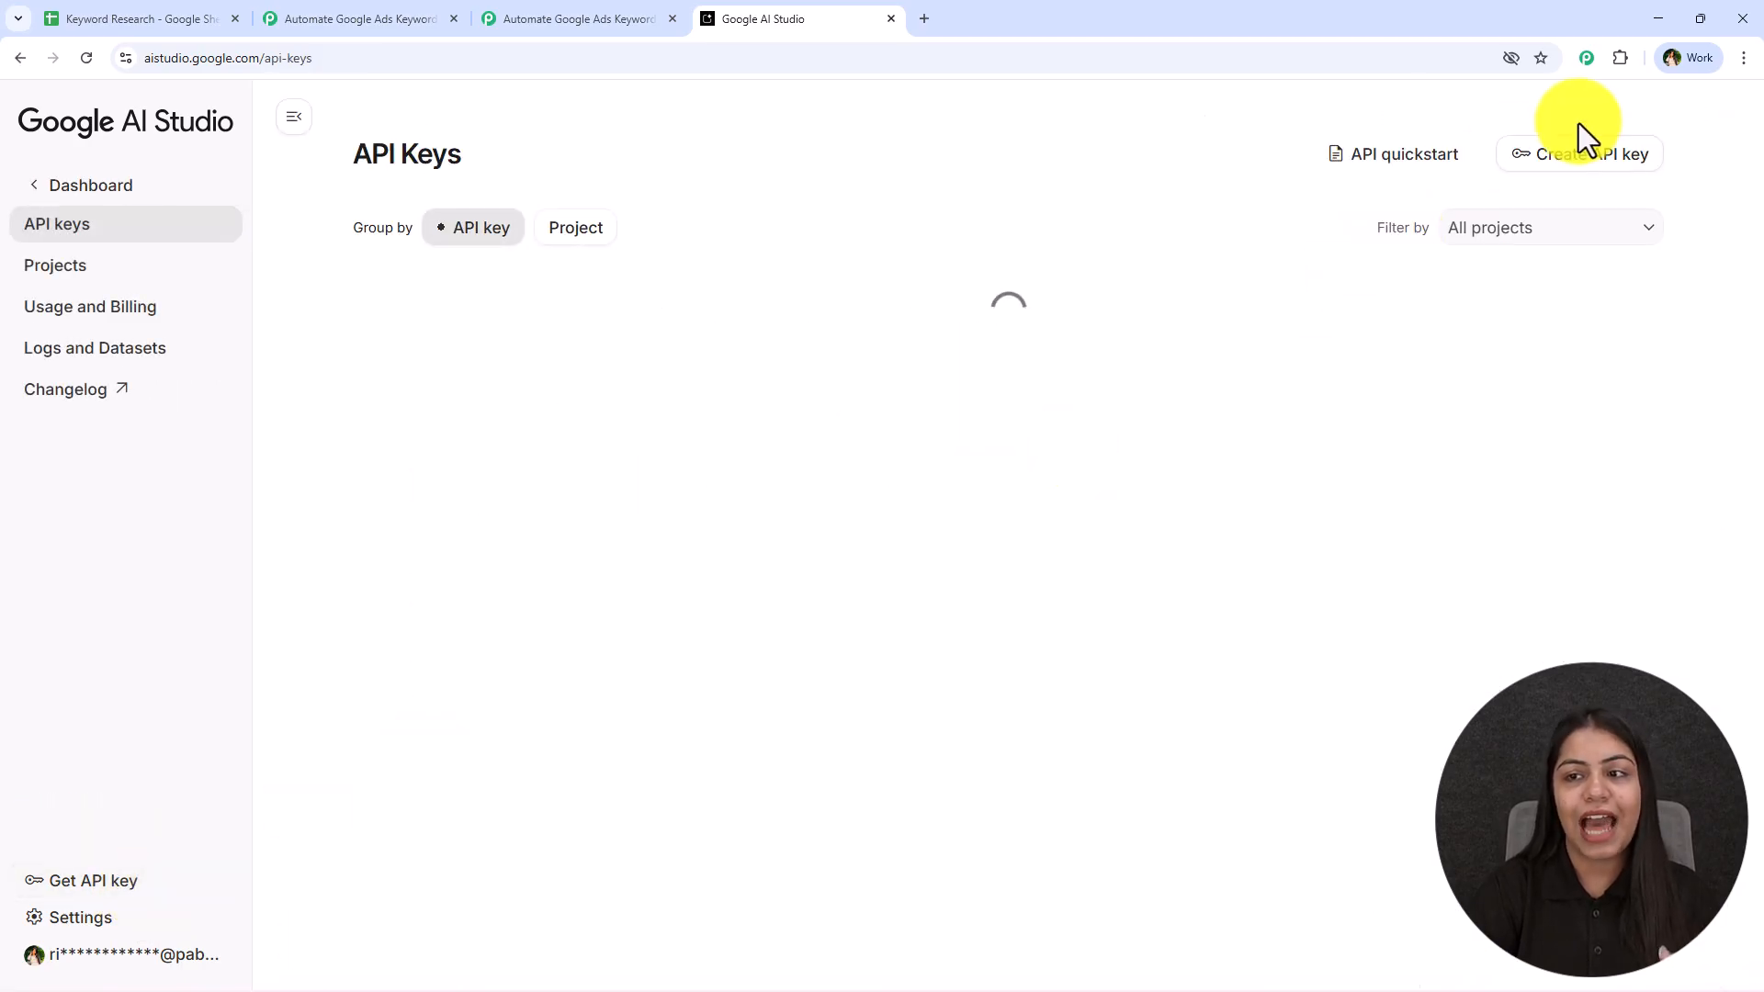
left_click(1586, 163)
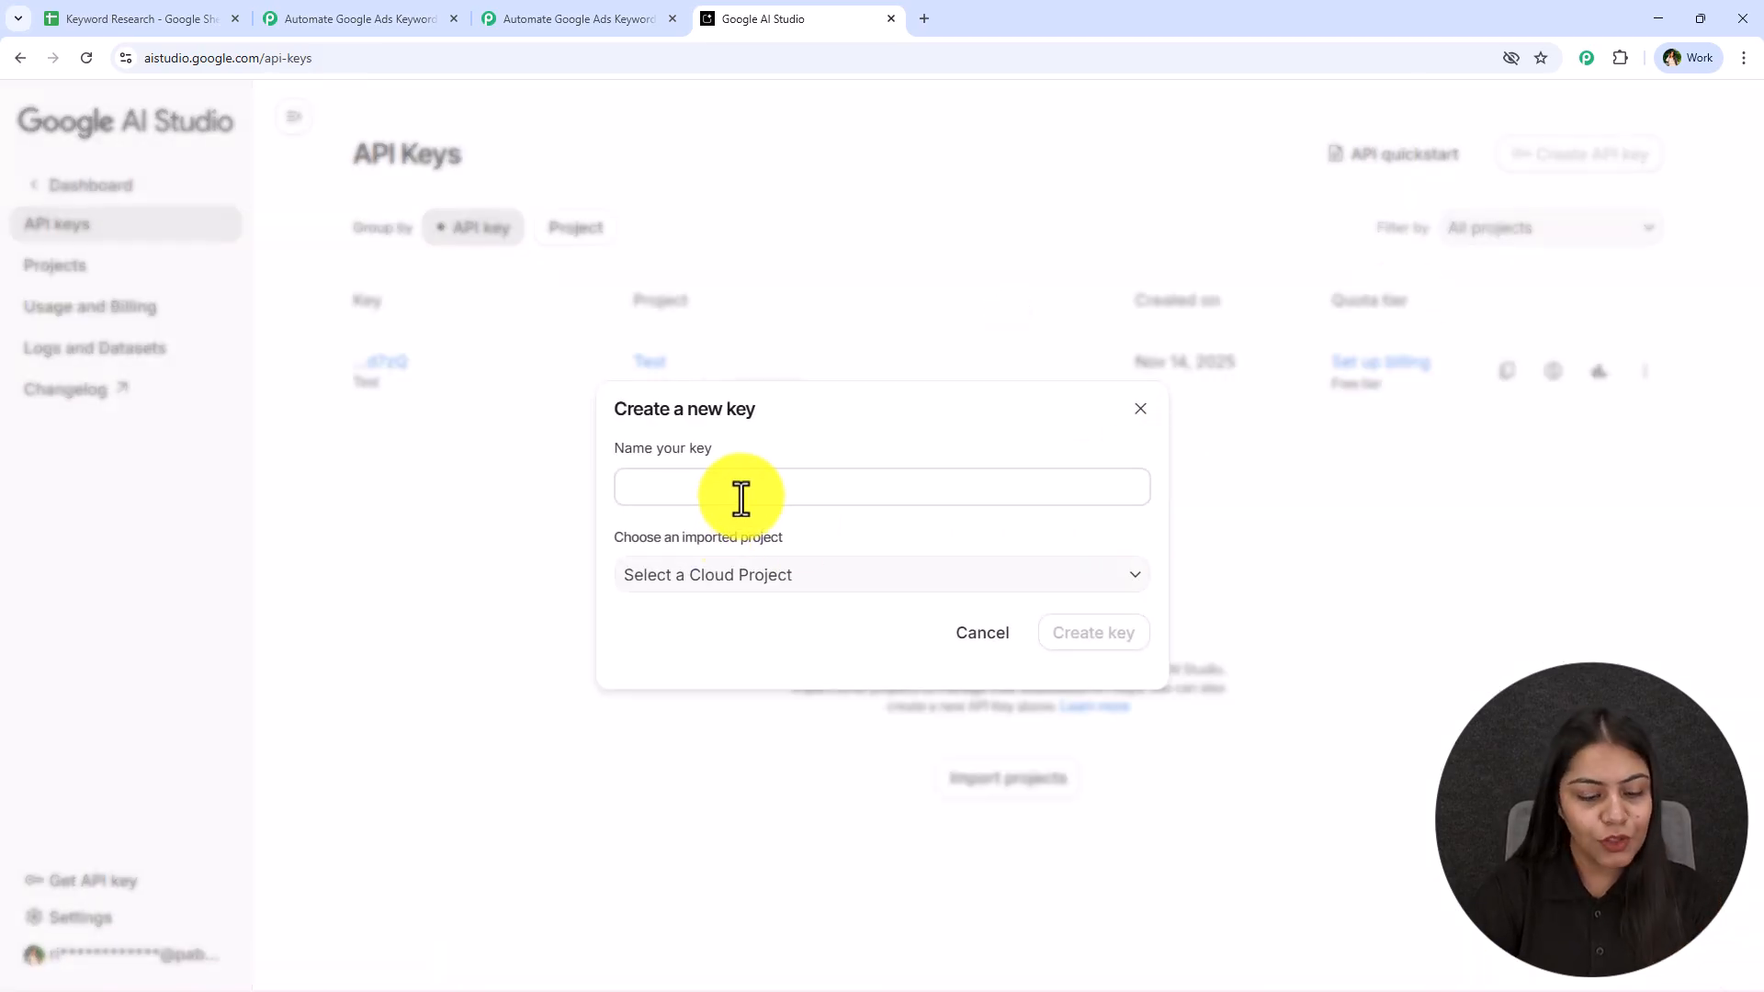
left_click(751, 578)
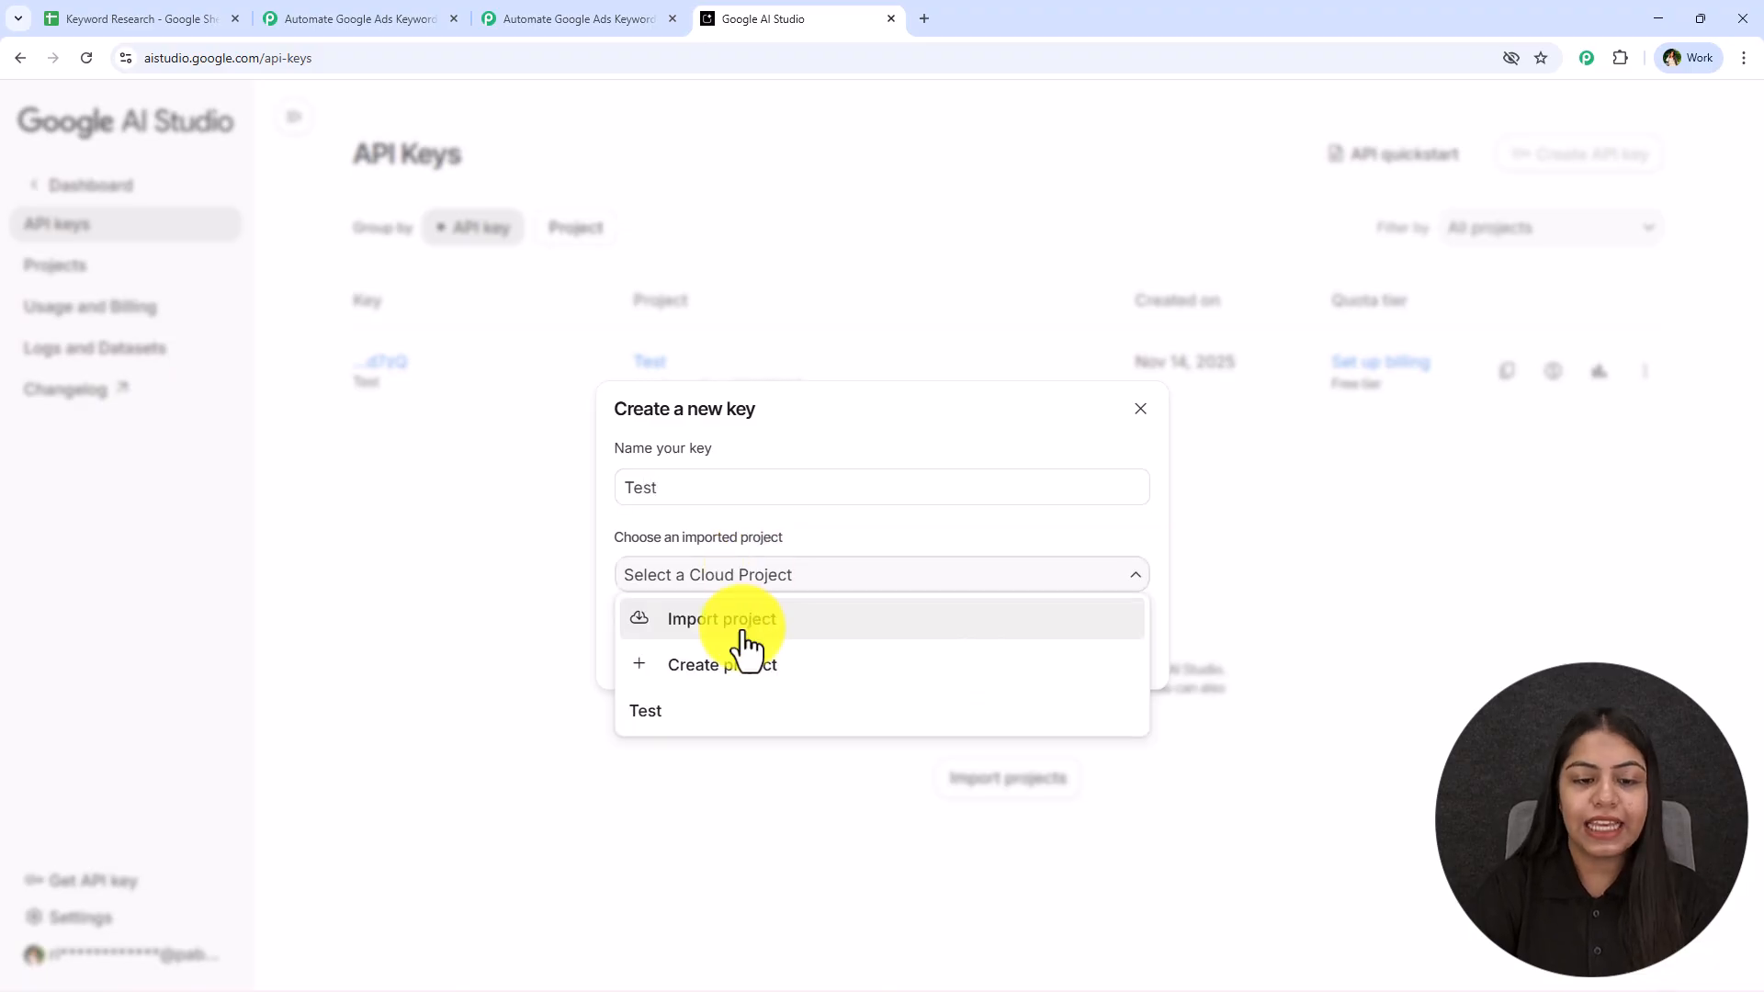
left_click(715, 712)
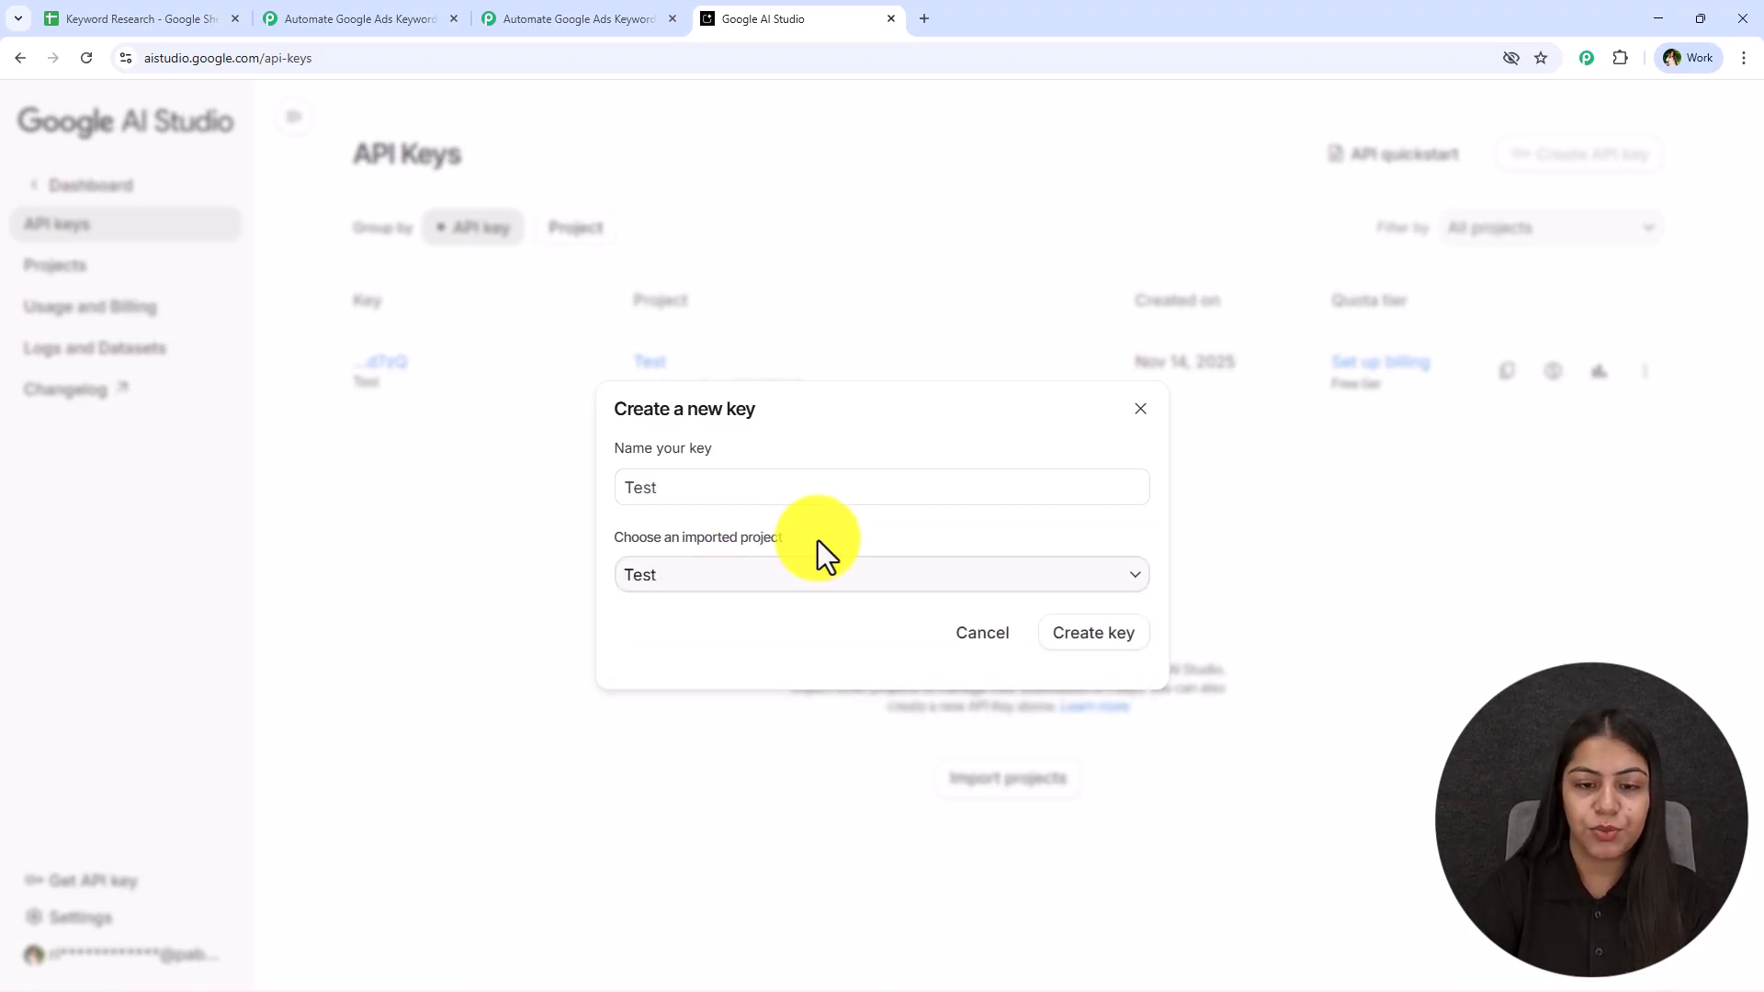
left_click(1092, 636)
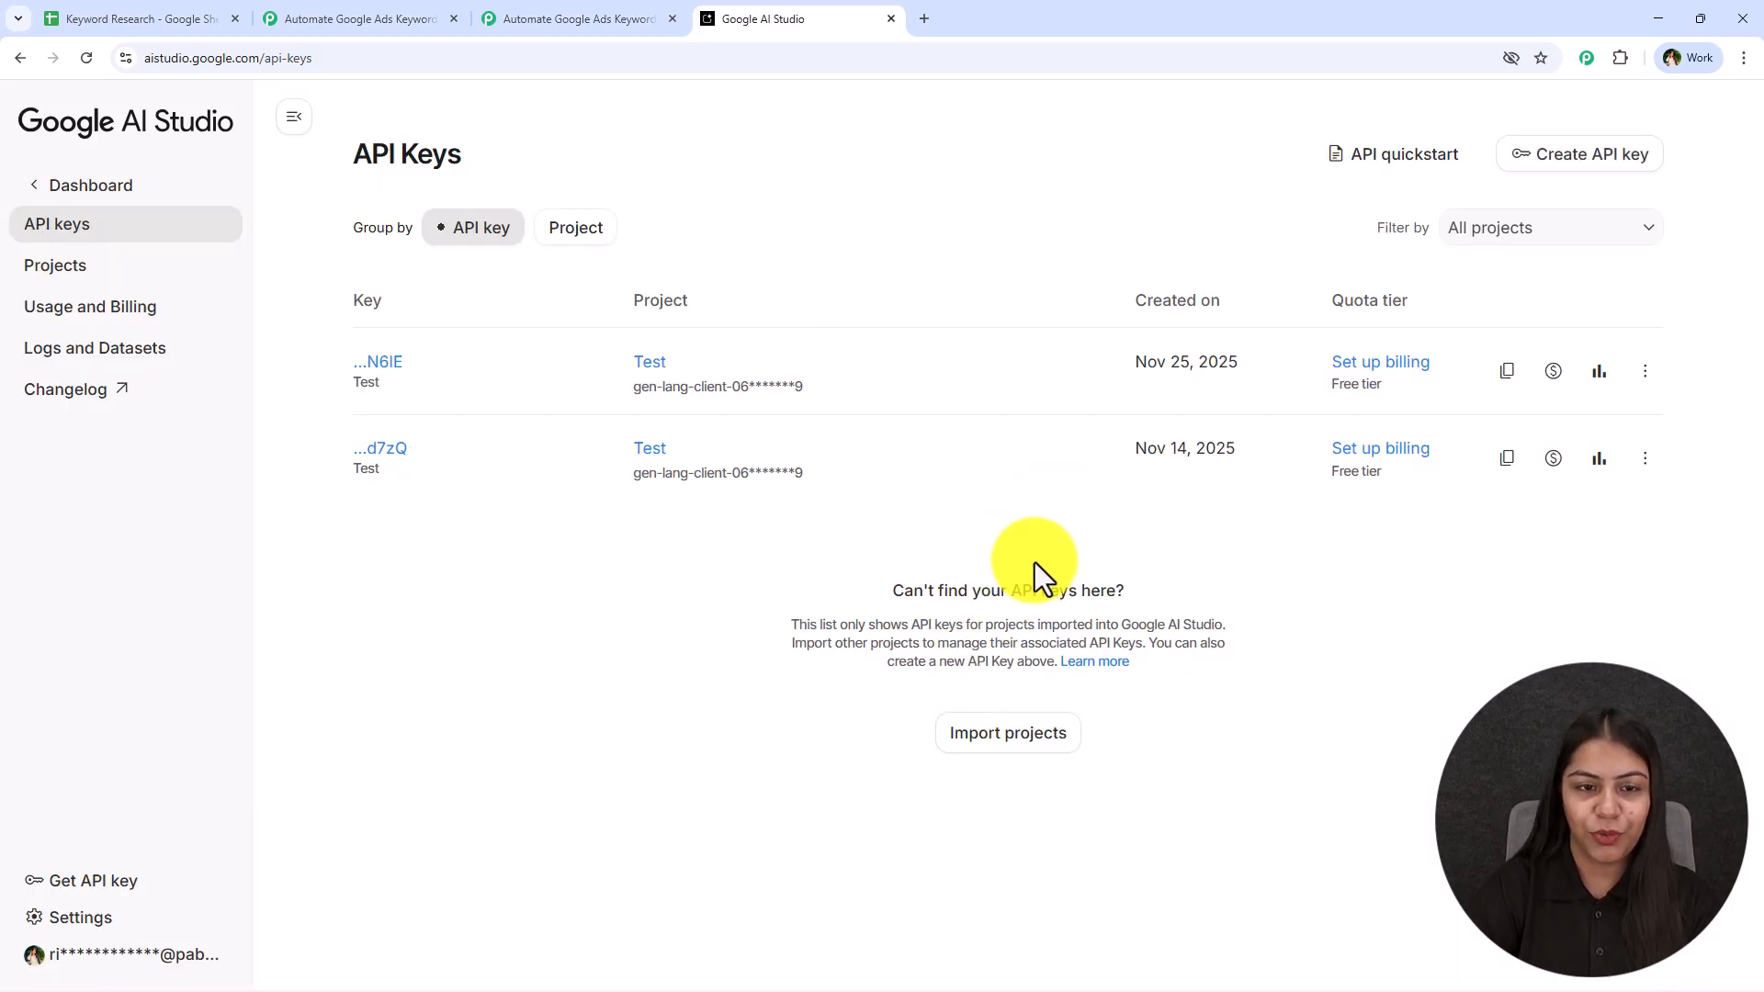
left_click(1511, 371)
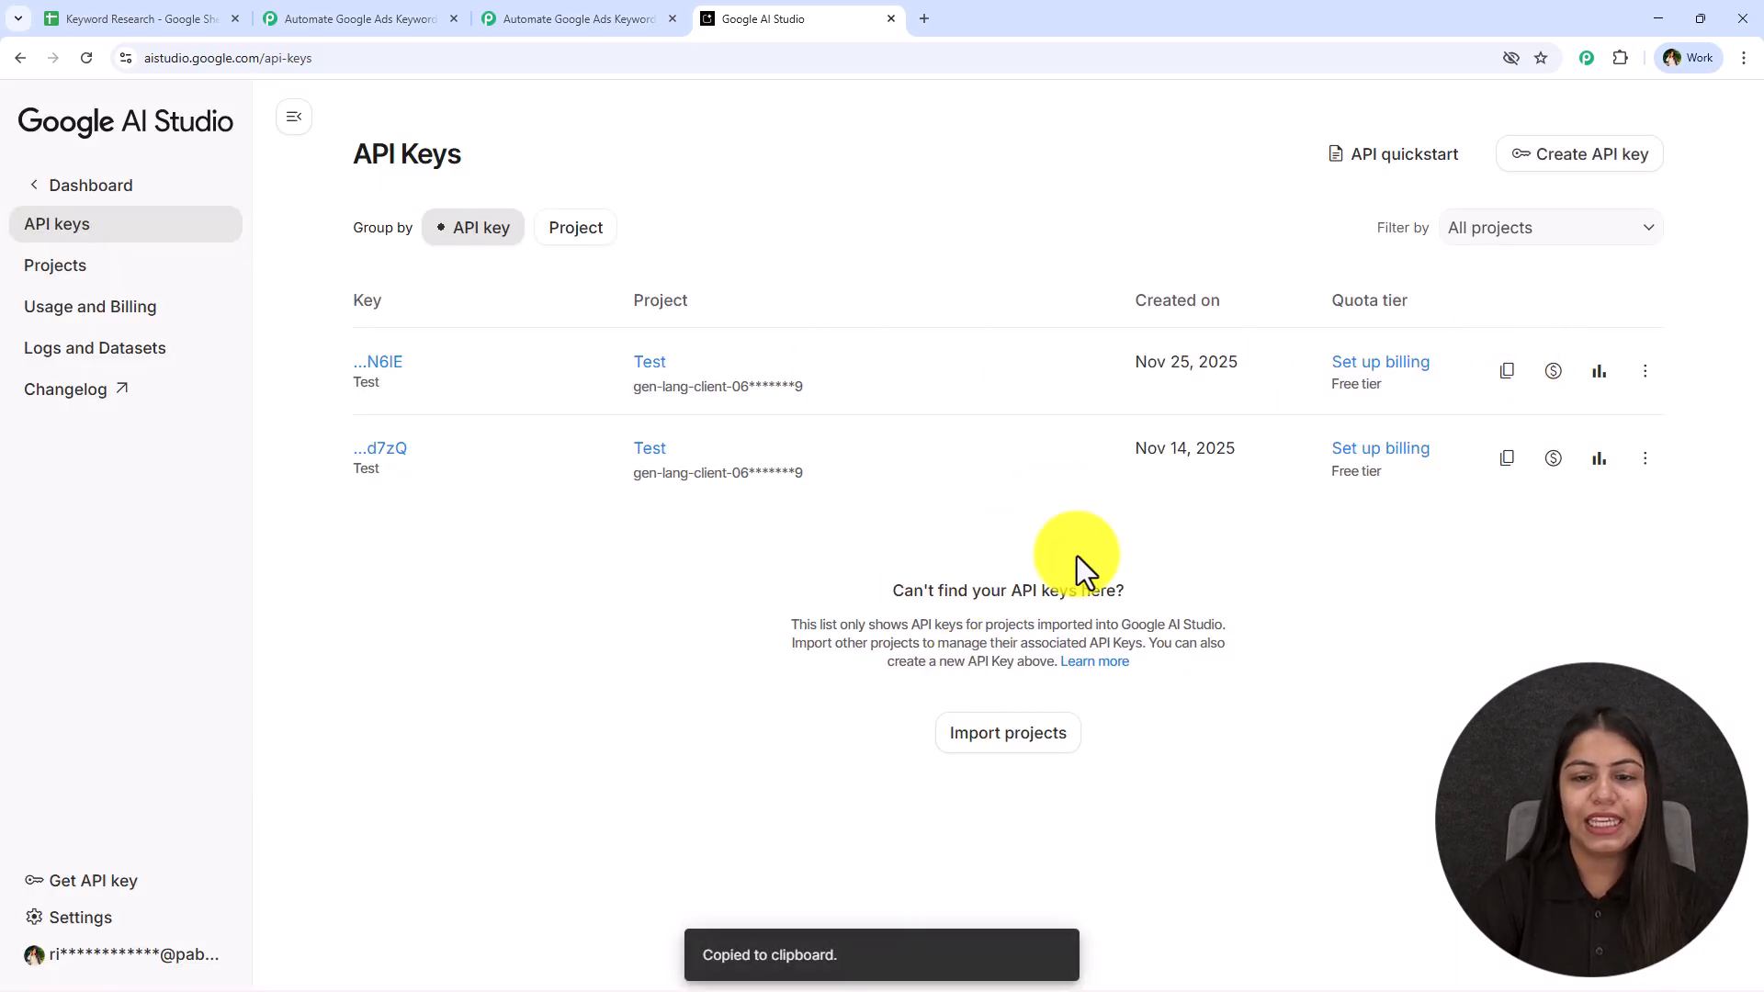
Paste the API key into the new Google AI Studio (Gemini) connection in Pabbly Connect and save the connection
left_click(542, 17)
left_click(1035, 505)
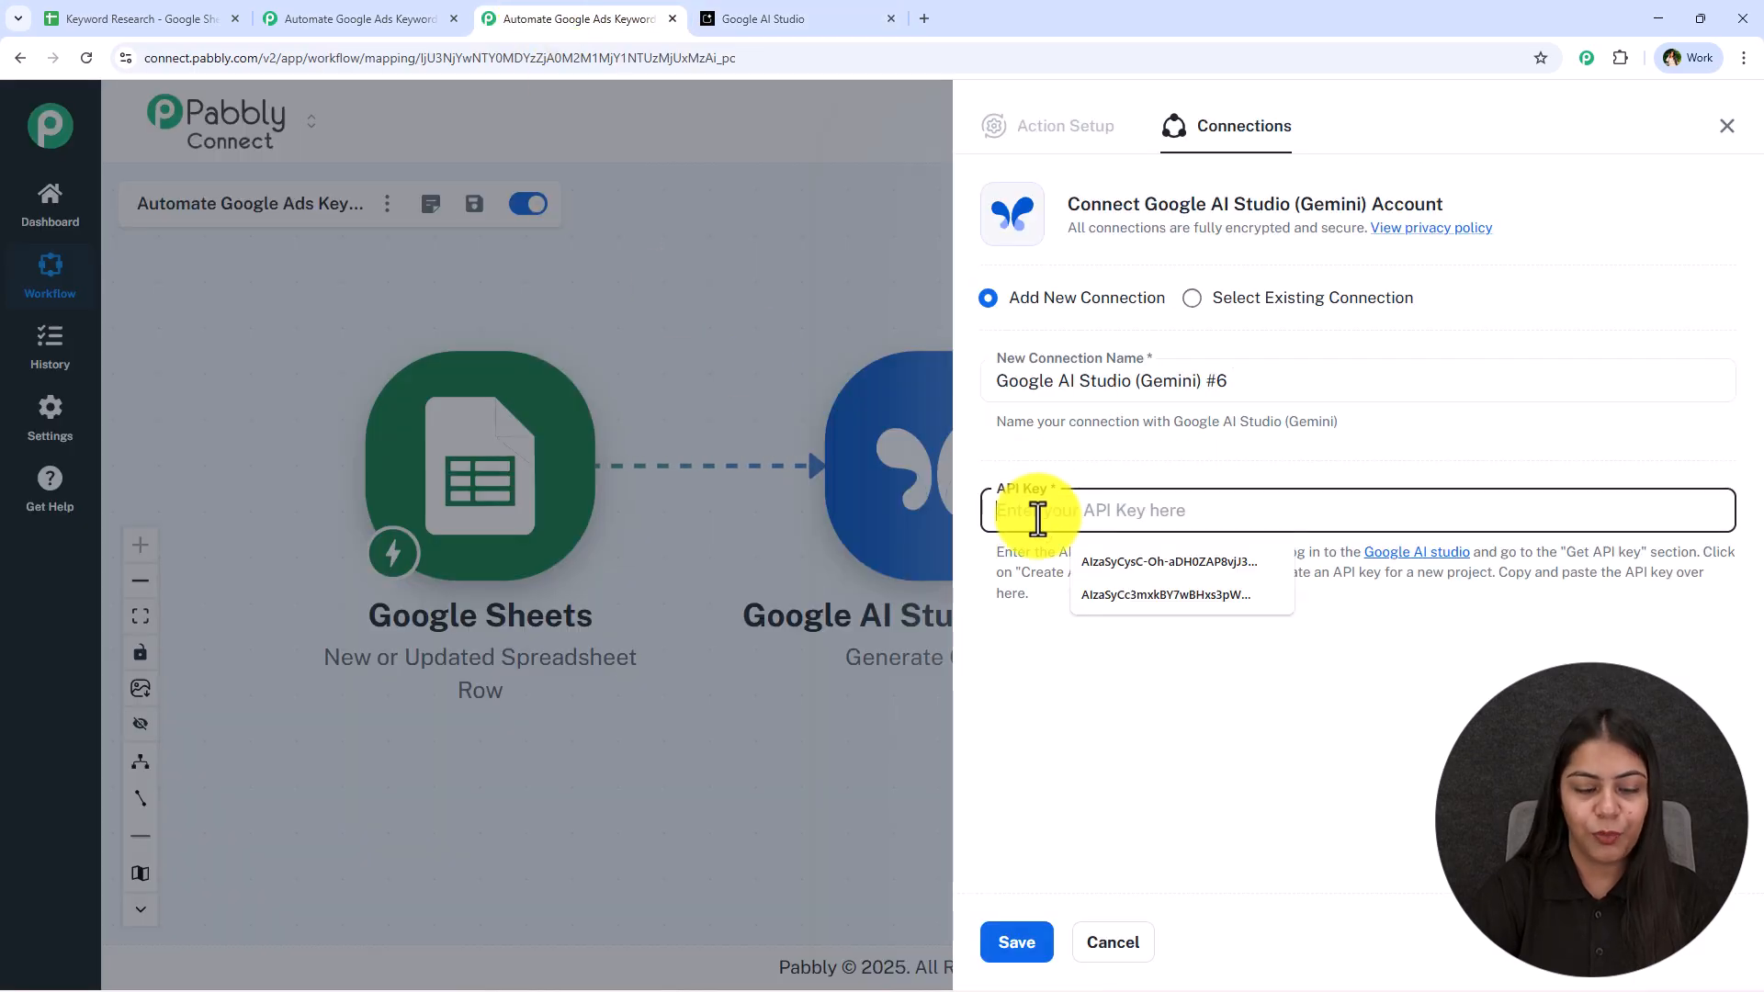
key("ctrl+v")
left_click(1062, 759)
left_click(1029, 929)
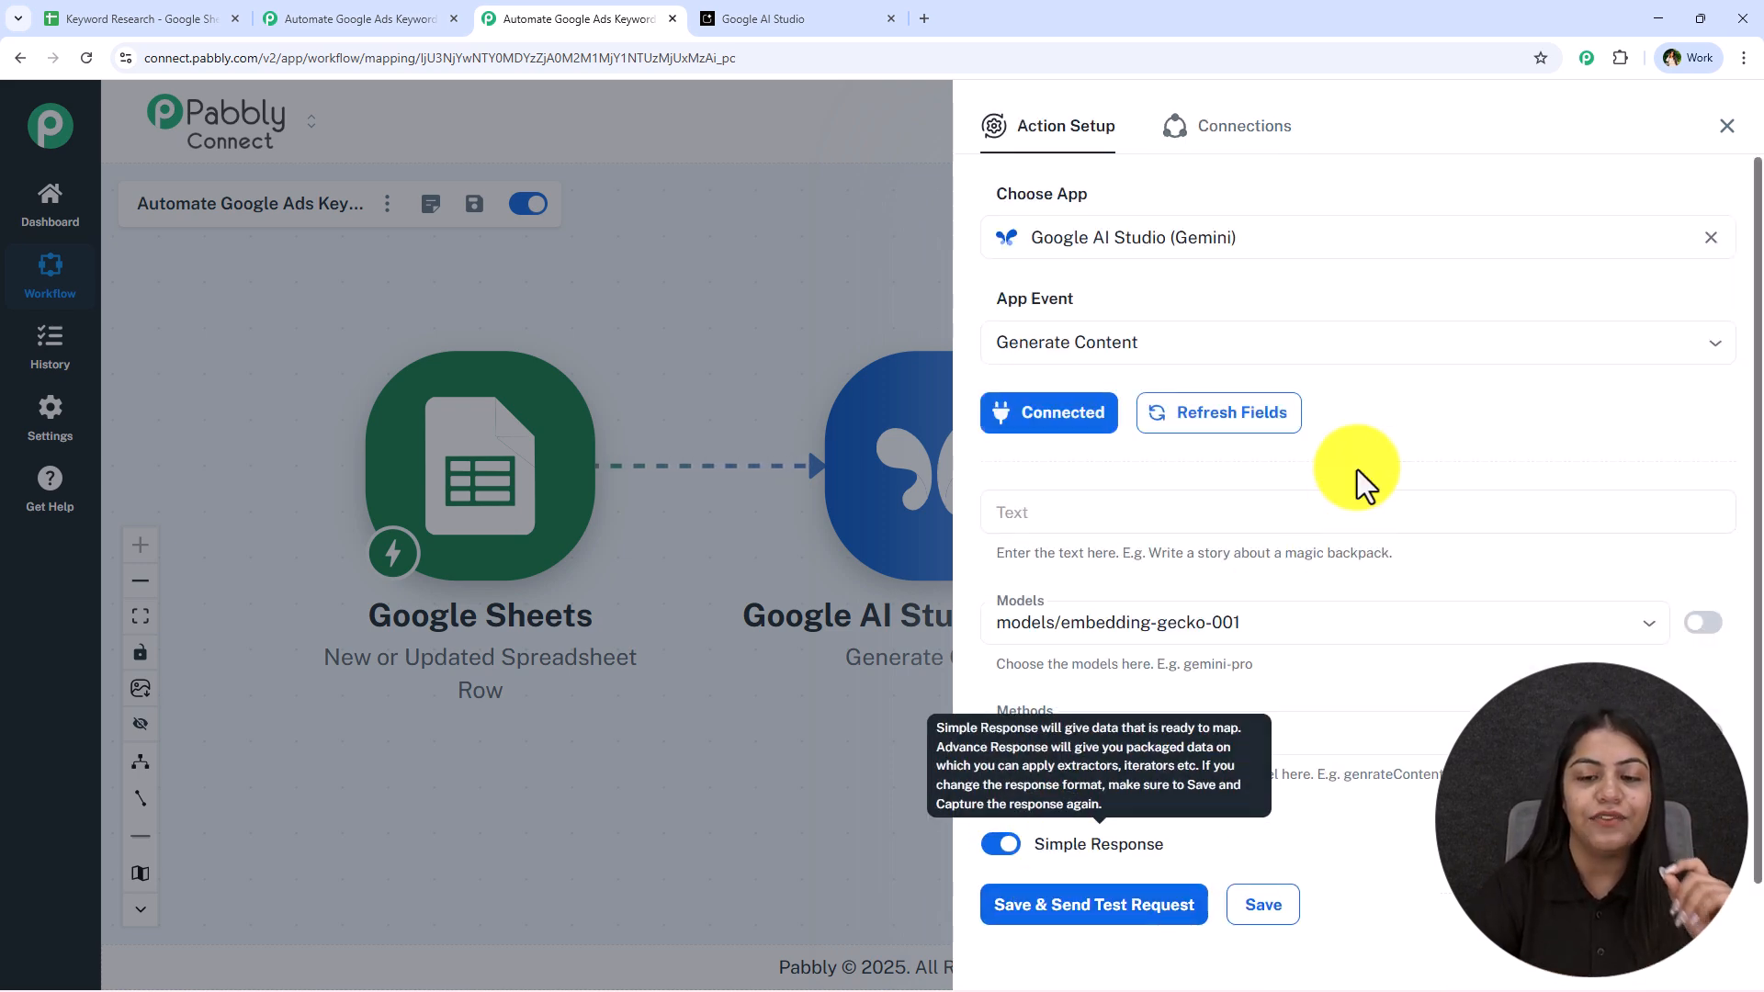
Paste the Google Ads keyword research prompt, with placeholders for topic, audience, location, language and search intent, as the Gemini action's Text
left_click(1110, 510)
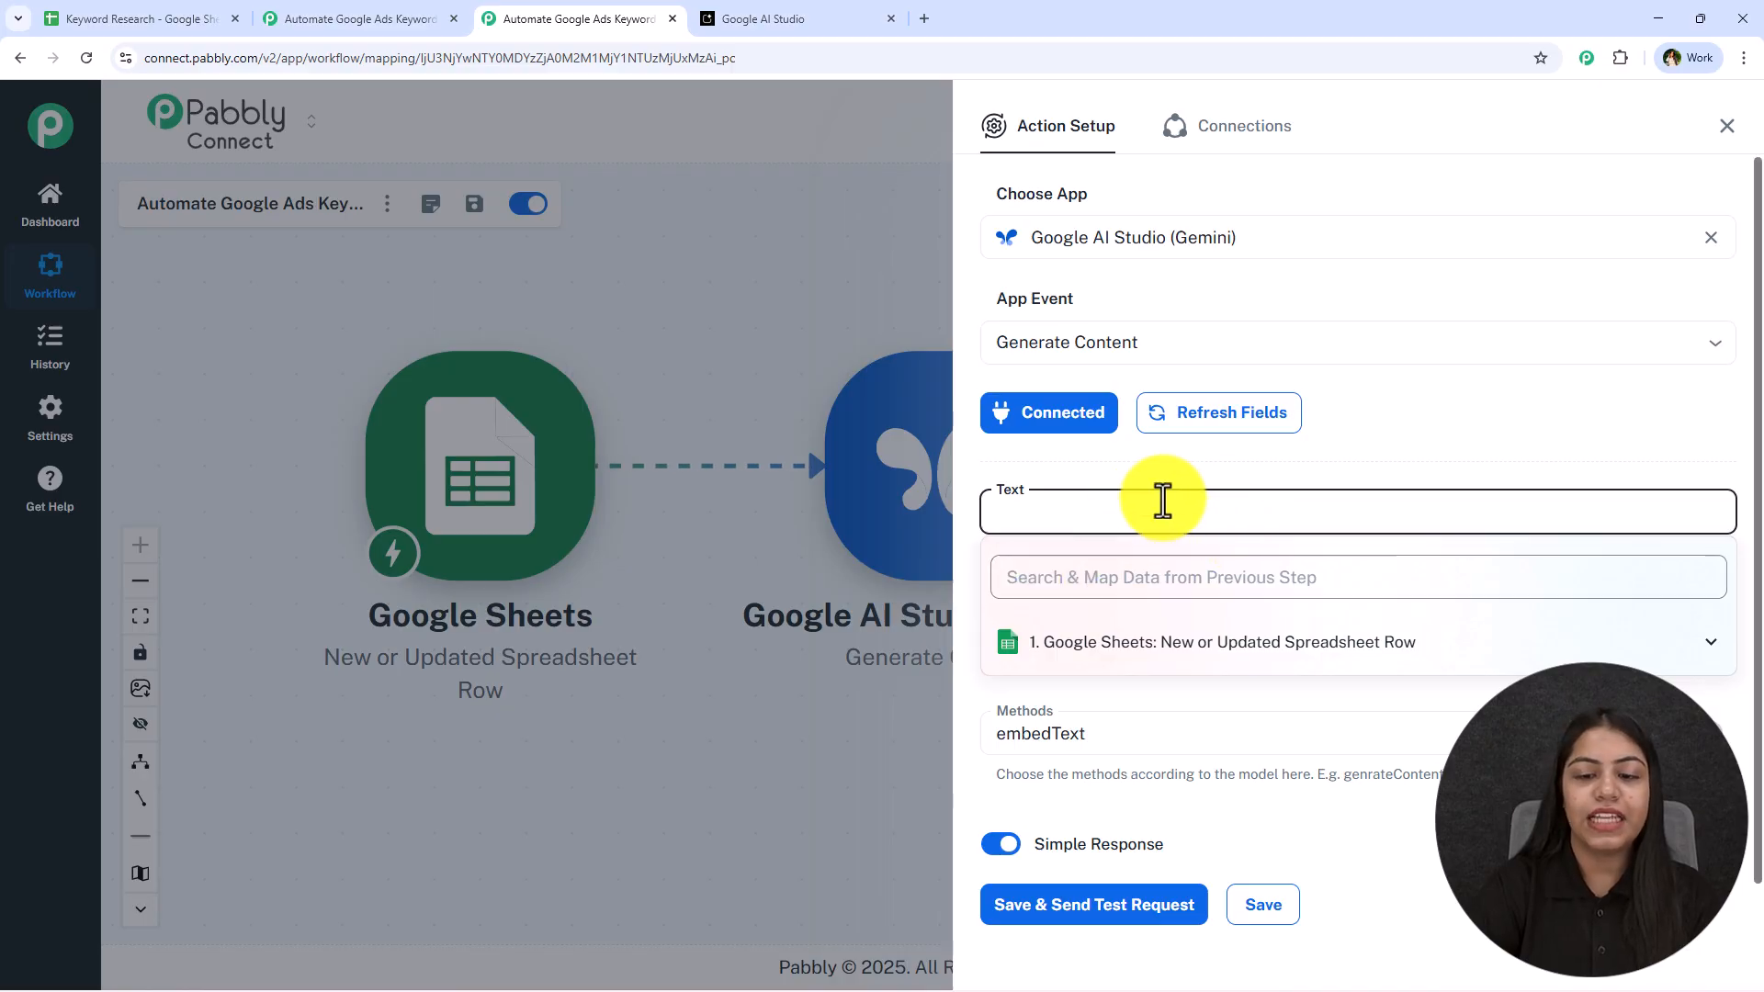
key("ctrl+v")
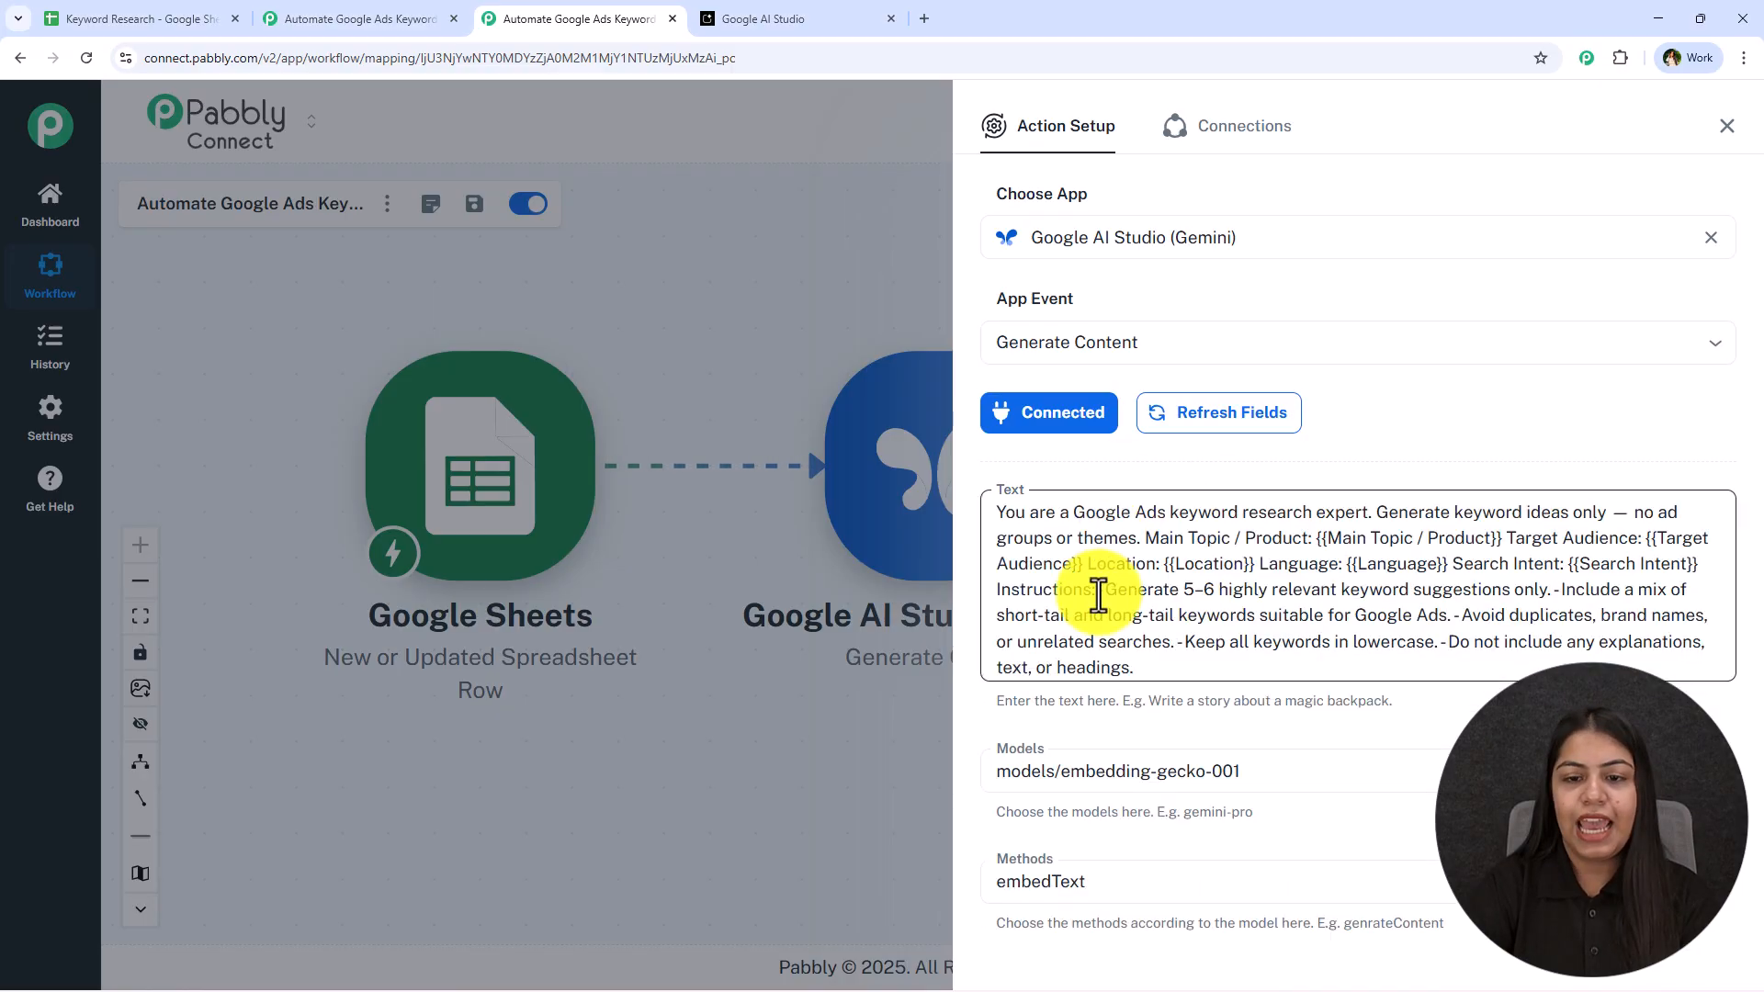
Replace the {{Main Topic / Product}} placeholder in the prompt with the Main Topic / Product value mapped from the Google Sheets trigger
scroll(1387, 441, "down", 2)
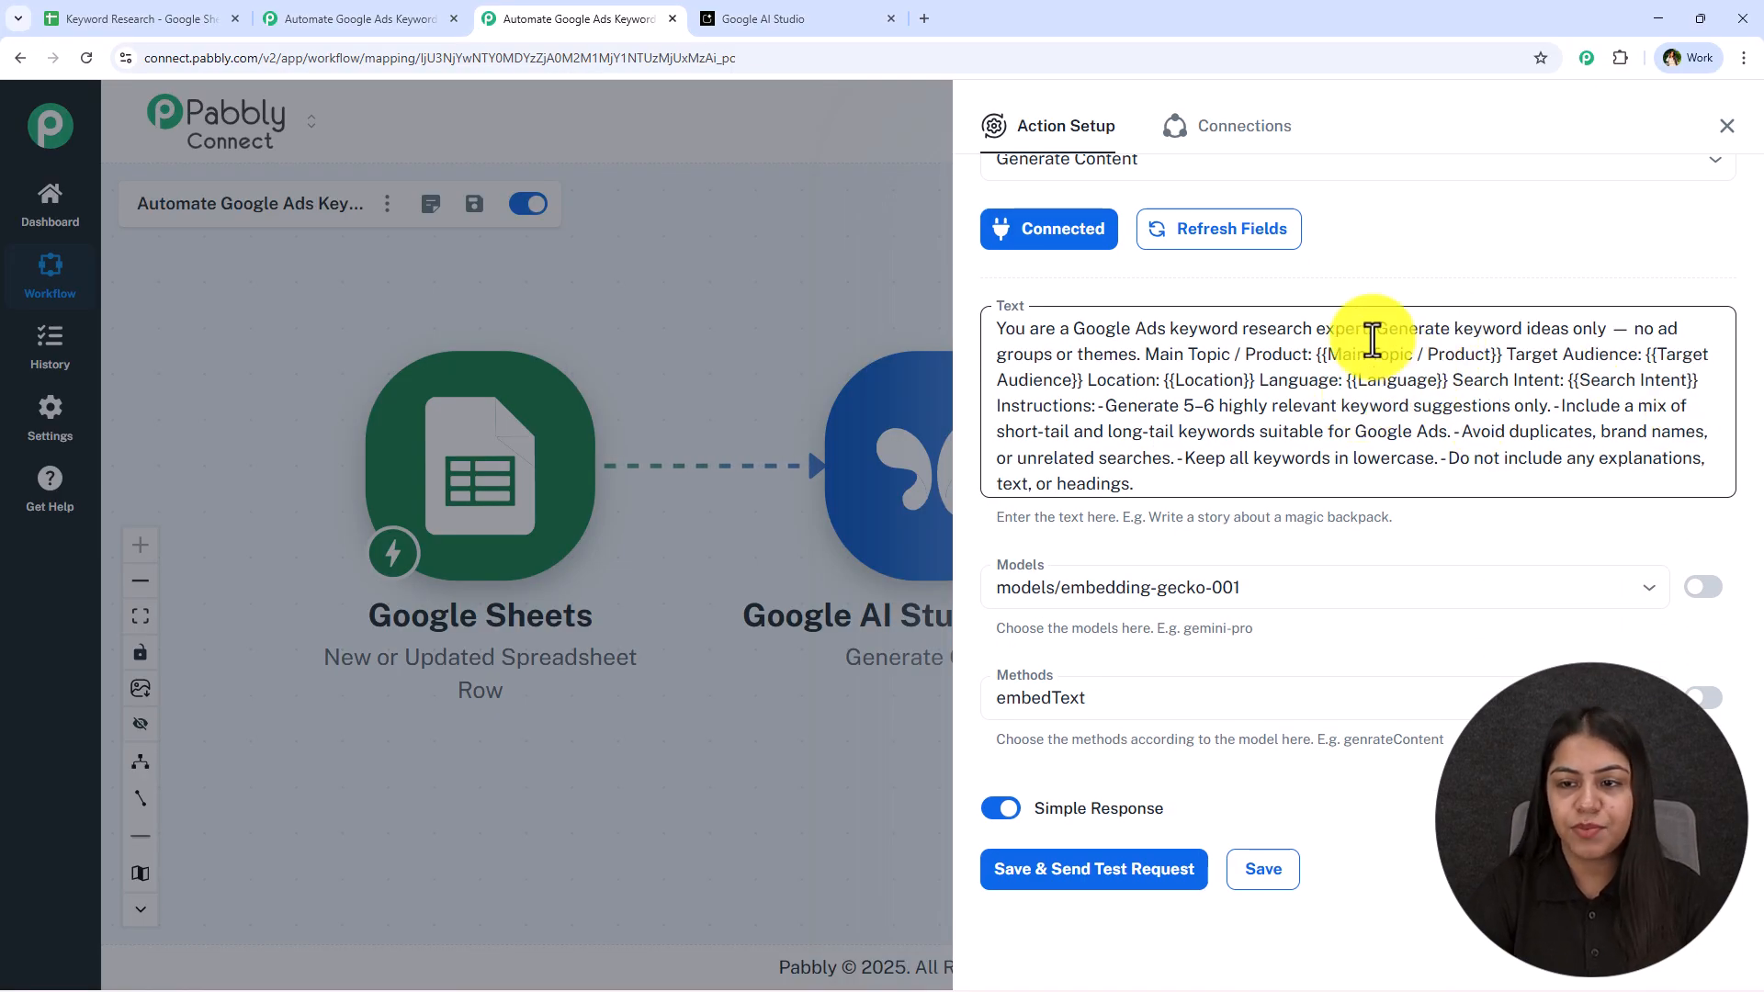
left_click_drag(1316, 353, 1493, 365)
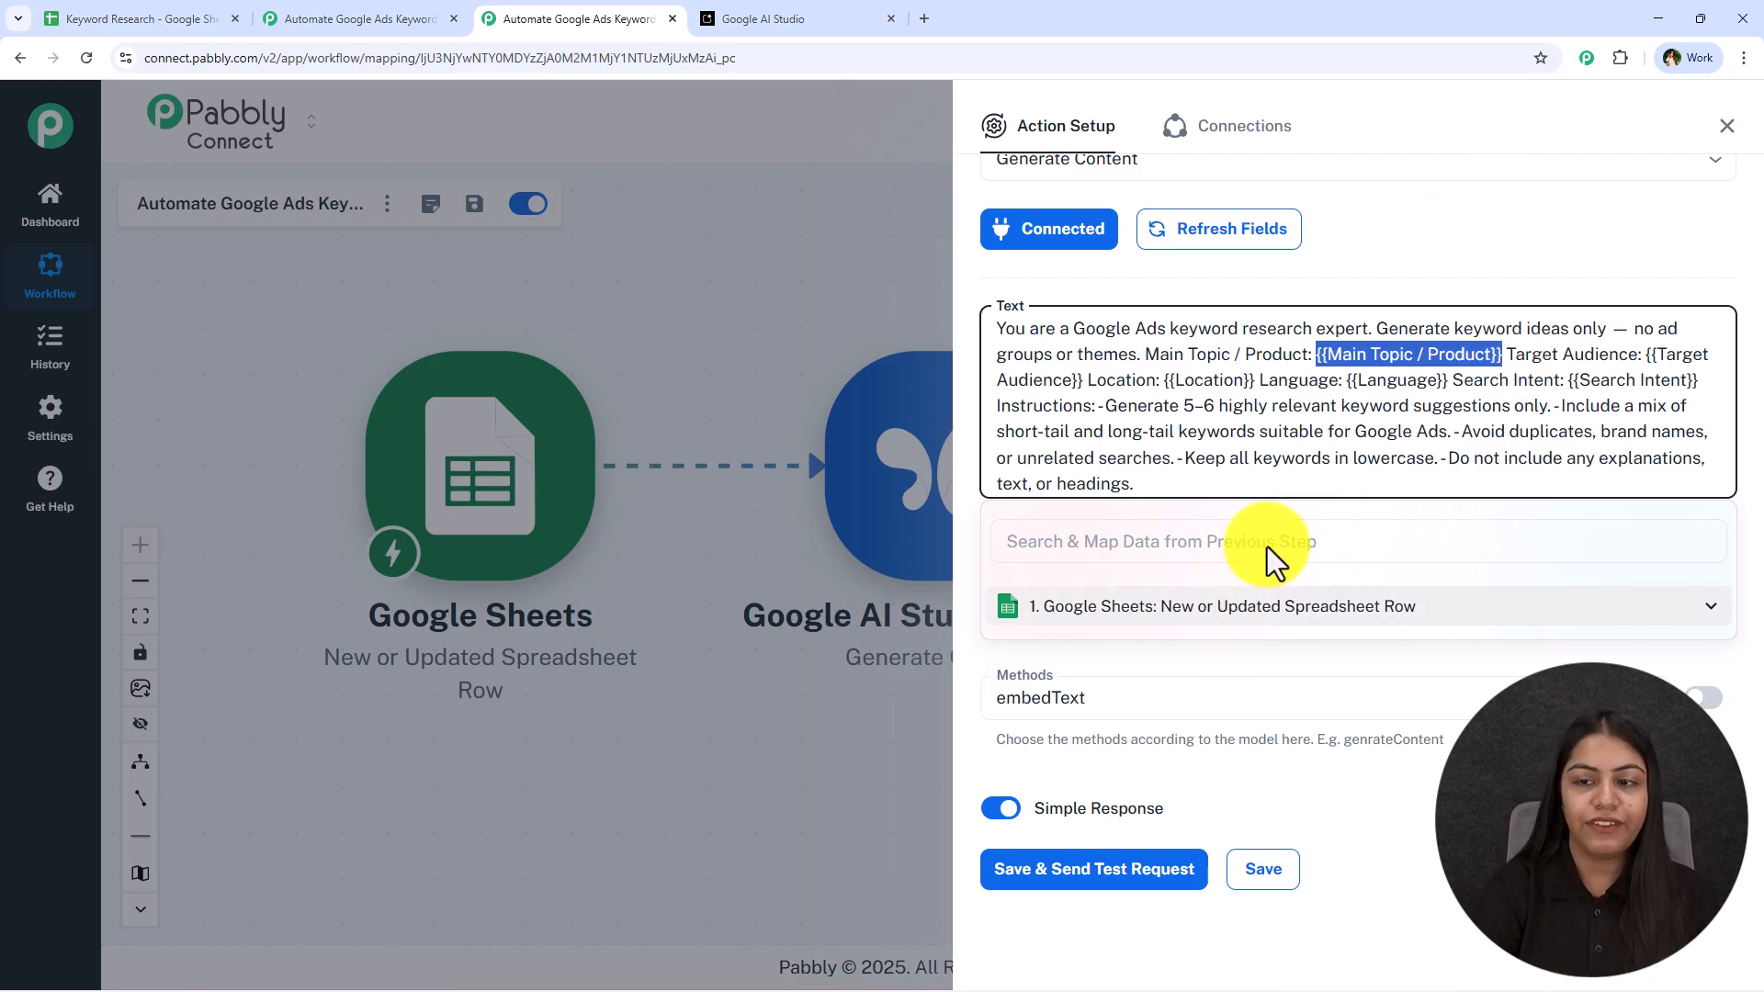
type("xyz")
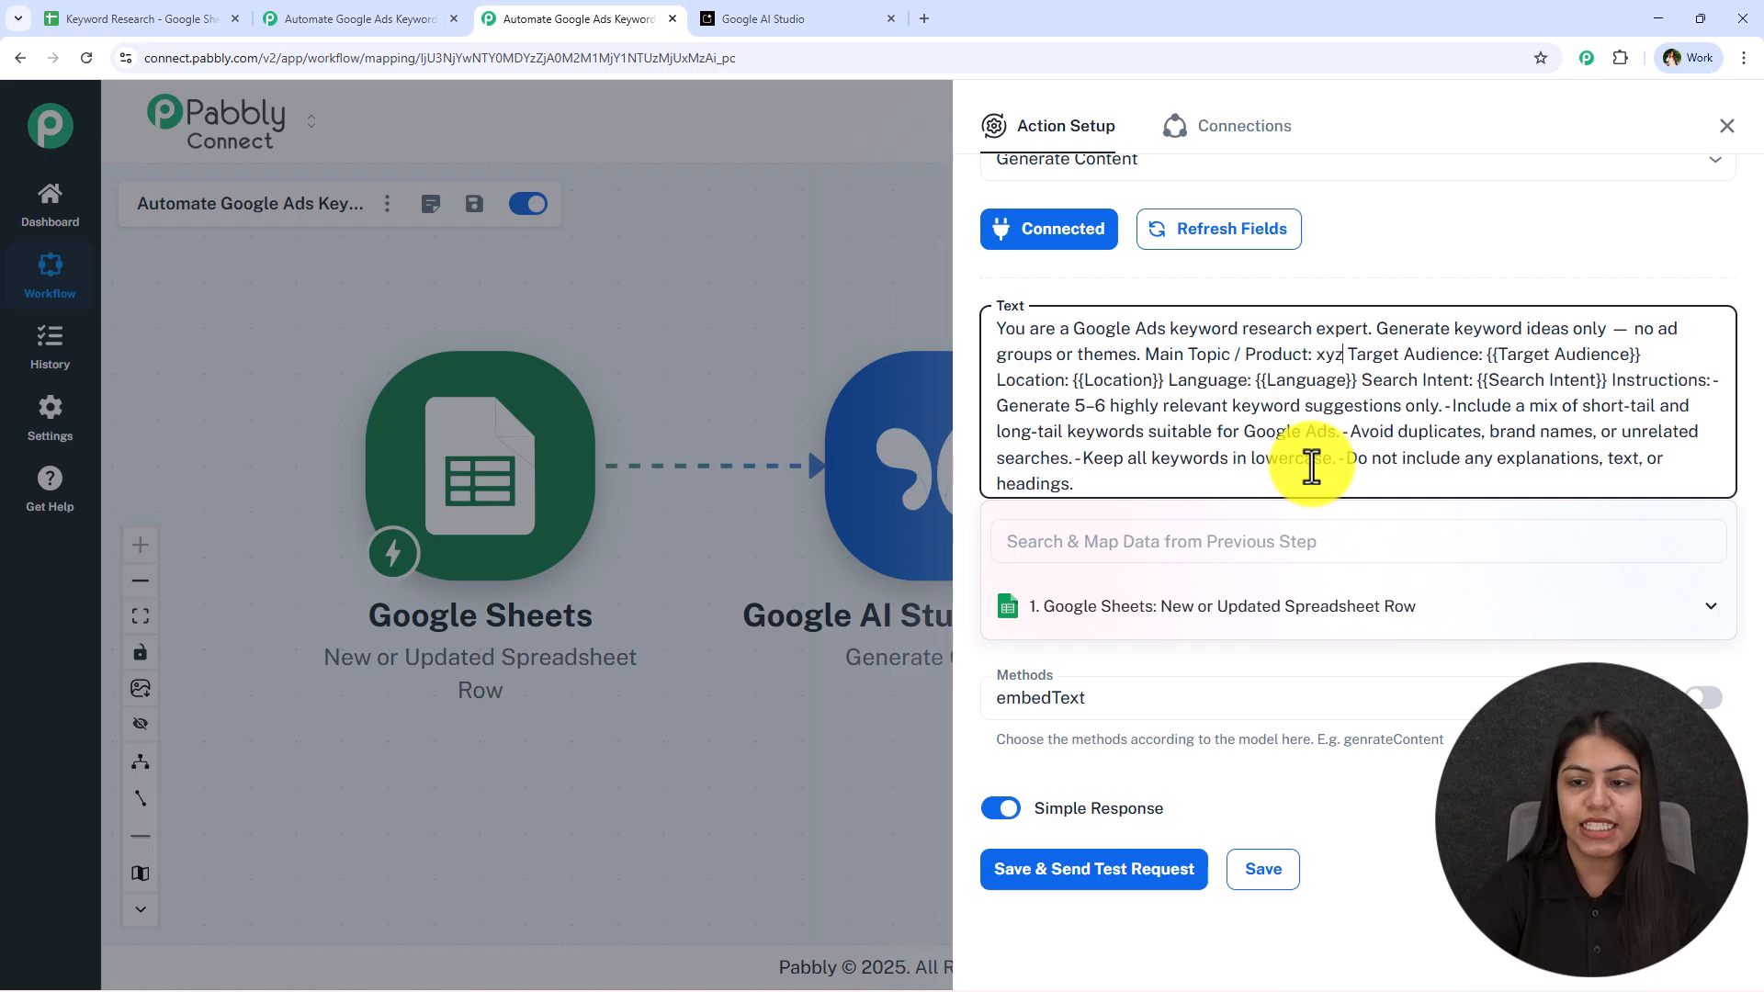
key("ctrl+z")
left_click(1162, 614)
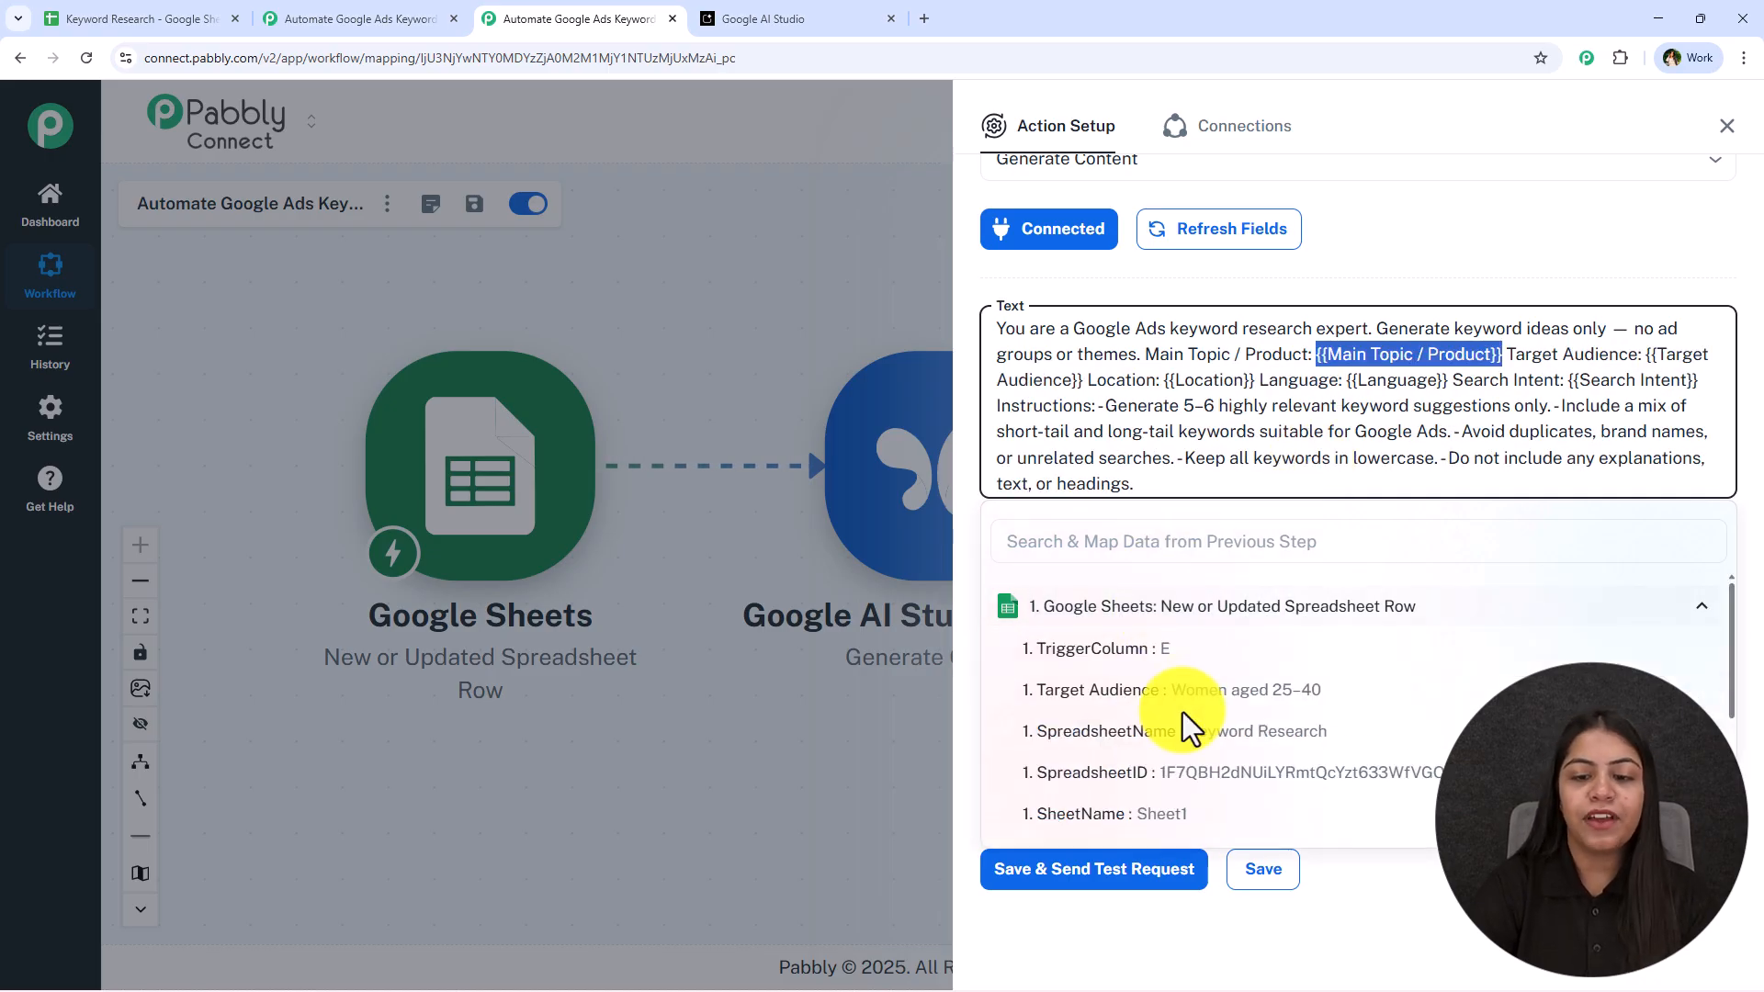
scroll(1178, 790, "down", 2)
left_click(1178, 797)
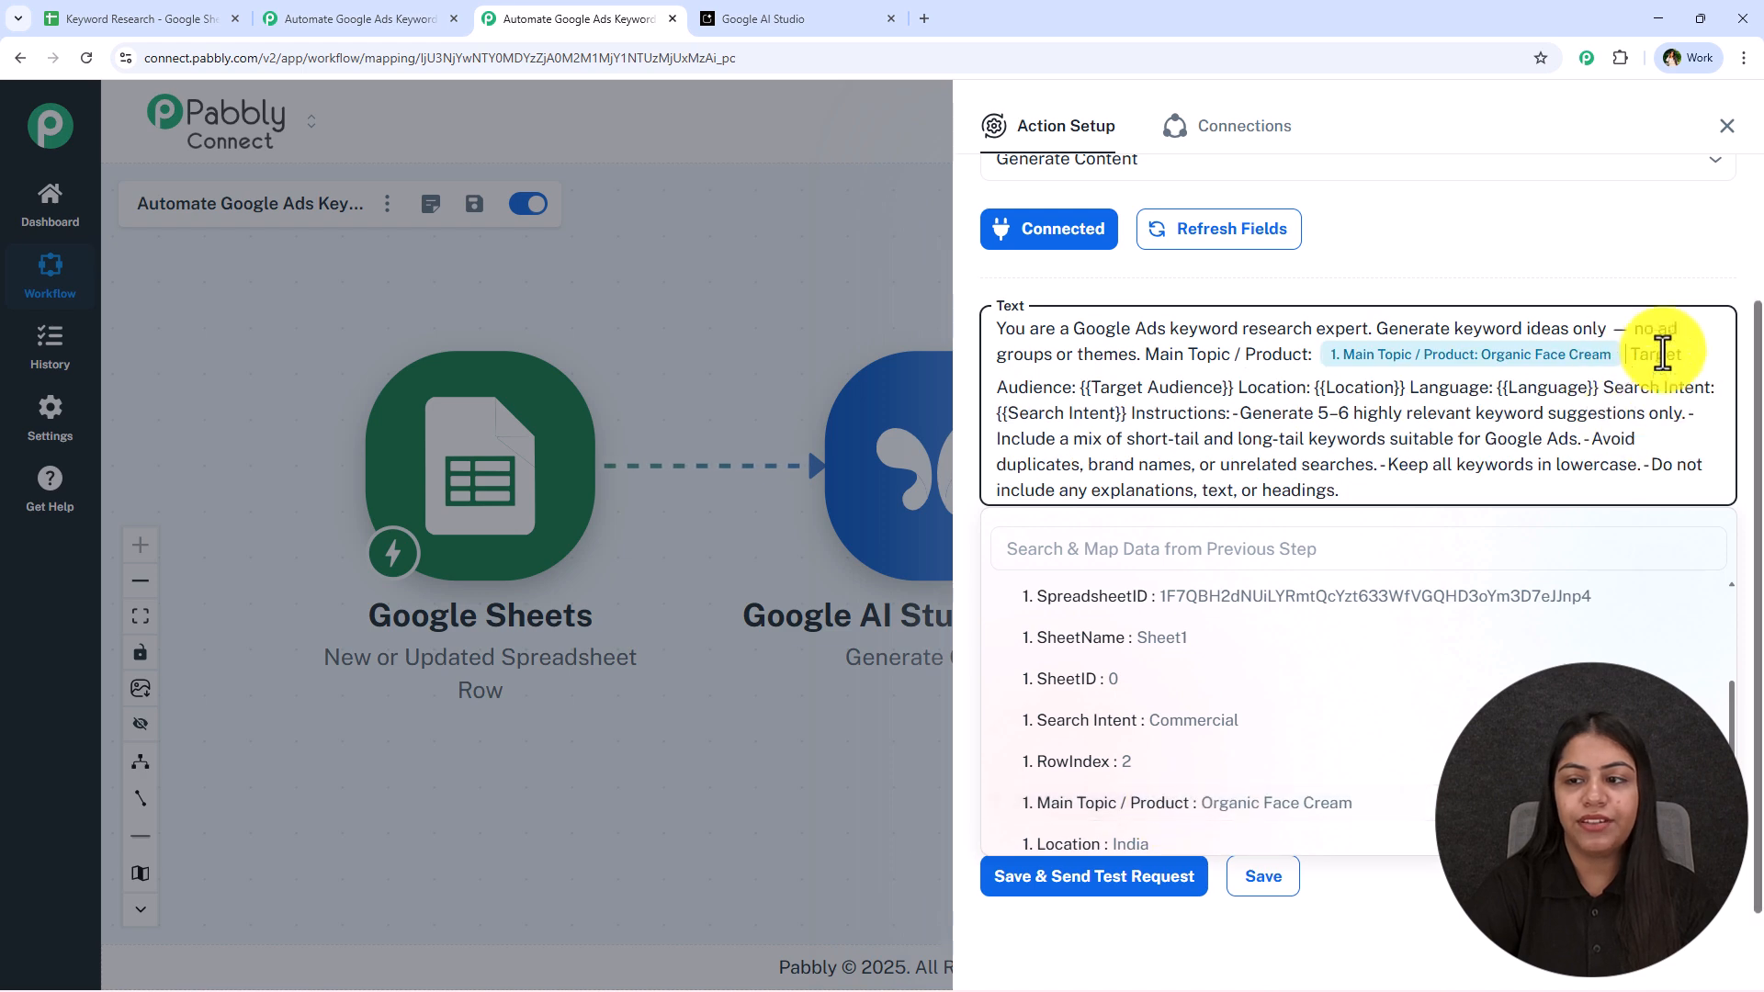
Replace the {{Target Audience}} and {{Location}} placeholders in the prompt with the matching mapped Google Sheets fields
left_click_drag(1079, 390, 1234, 389)
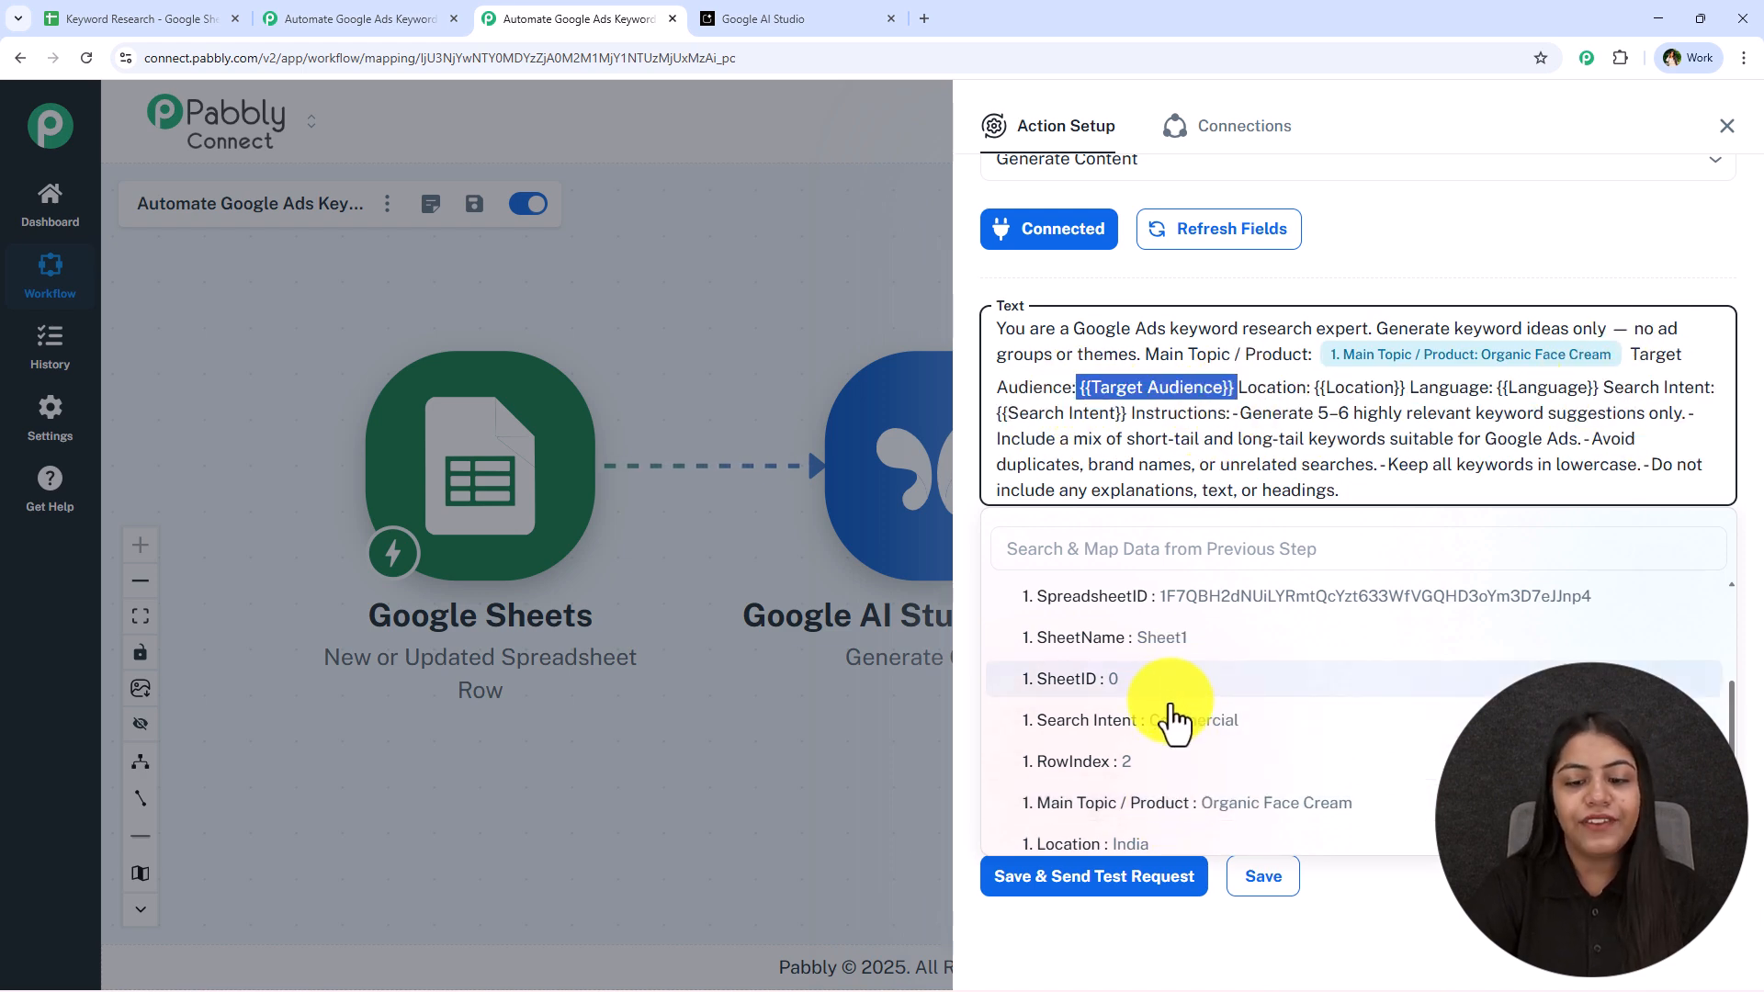
scroll(1148, 772, "down", 1)
scroll(1156, 739, "up", 2)
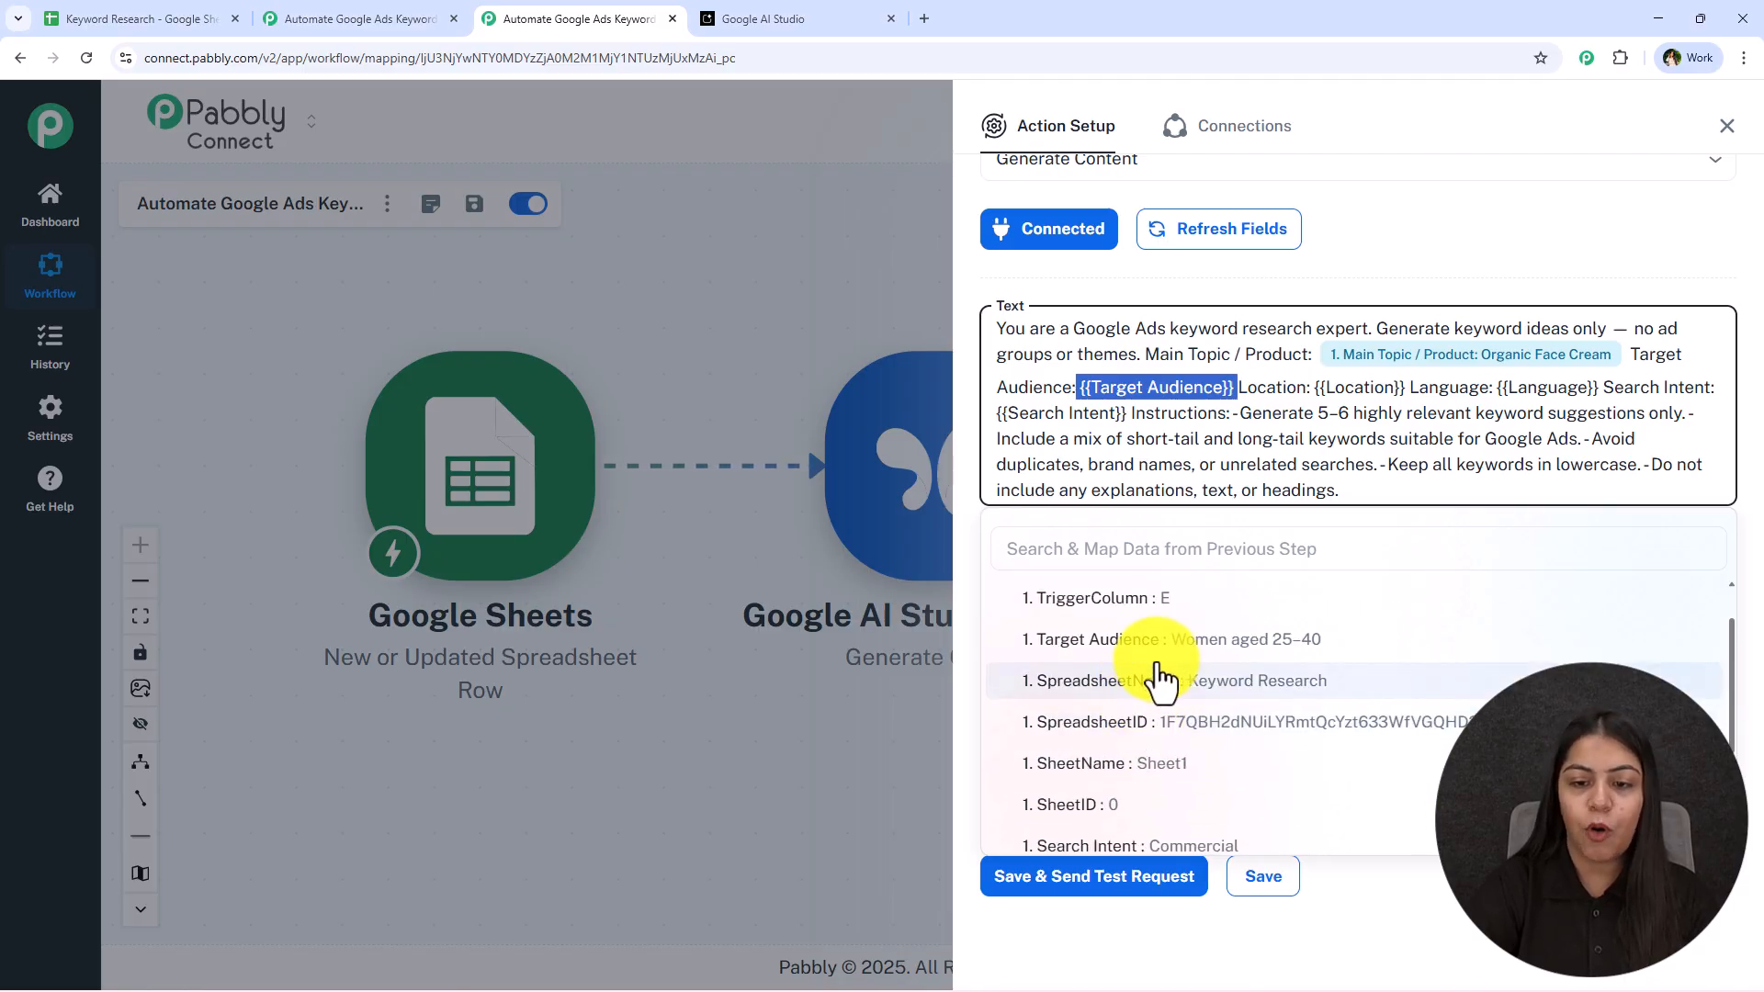
left_click(1169, 643)
left_click_drag(1435, 386, 1520, 395)
scroll(1174, 799, "down", 1)
scroll(1174, 799, "down", 2)
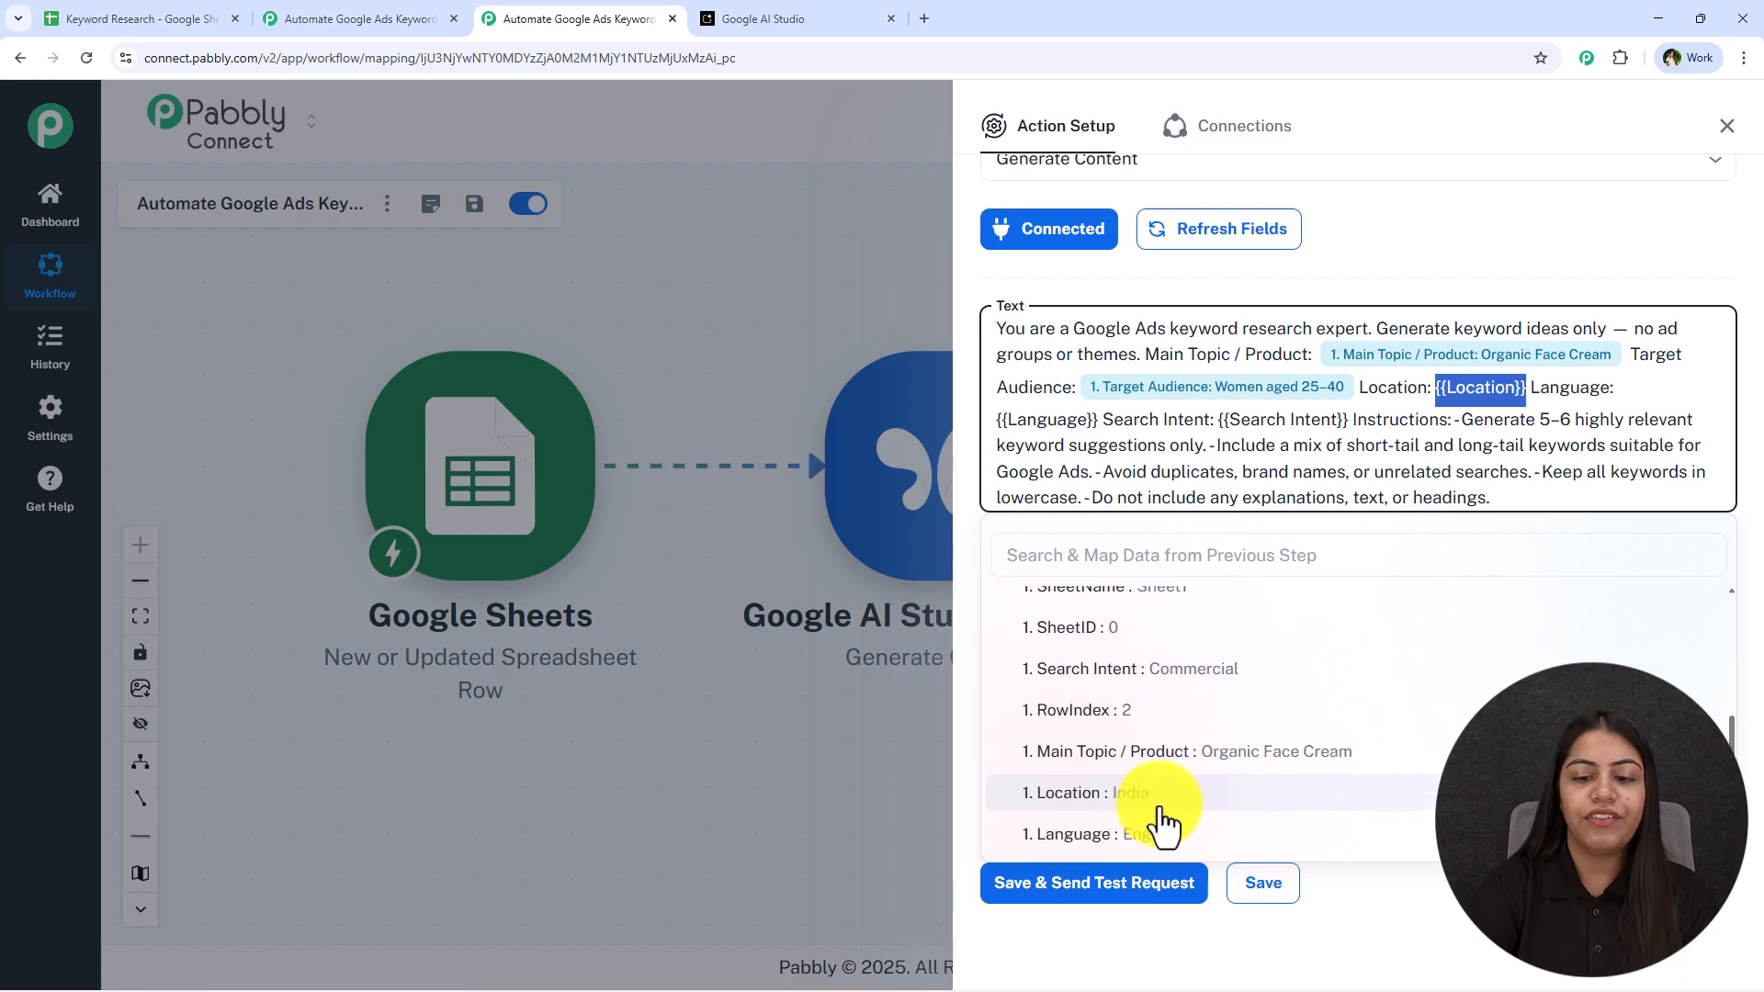
left_click(1165, 797)
Replace the {{Language}} and {{Search Intent}} placeholders in the prompt with the matching mapped Google Sheets fields
left_click_drag(1099, 420, 999, 420)
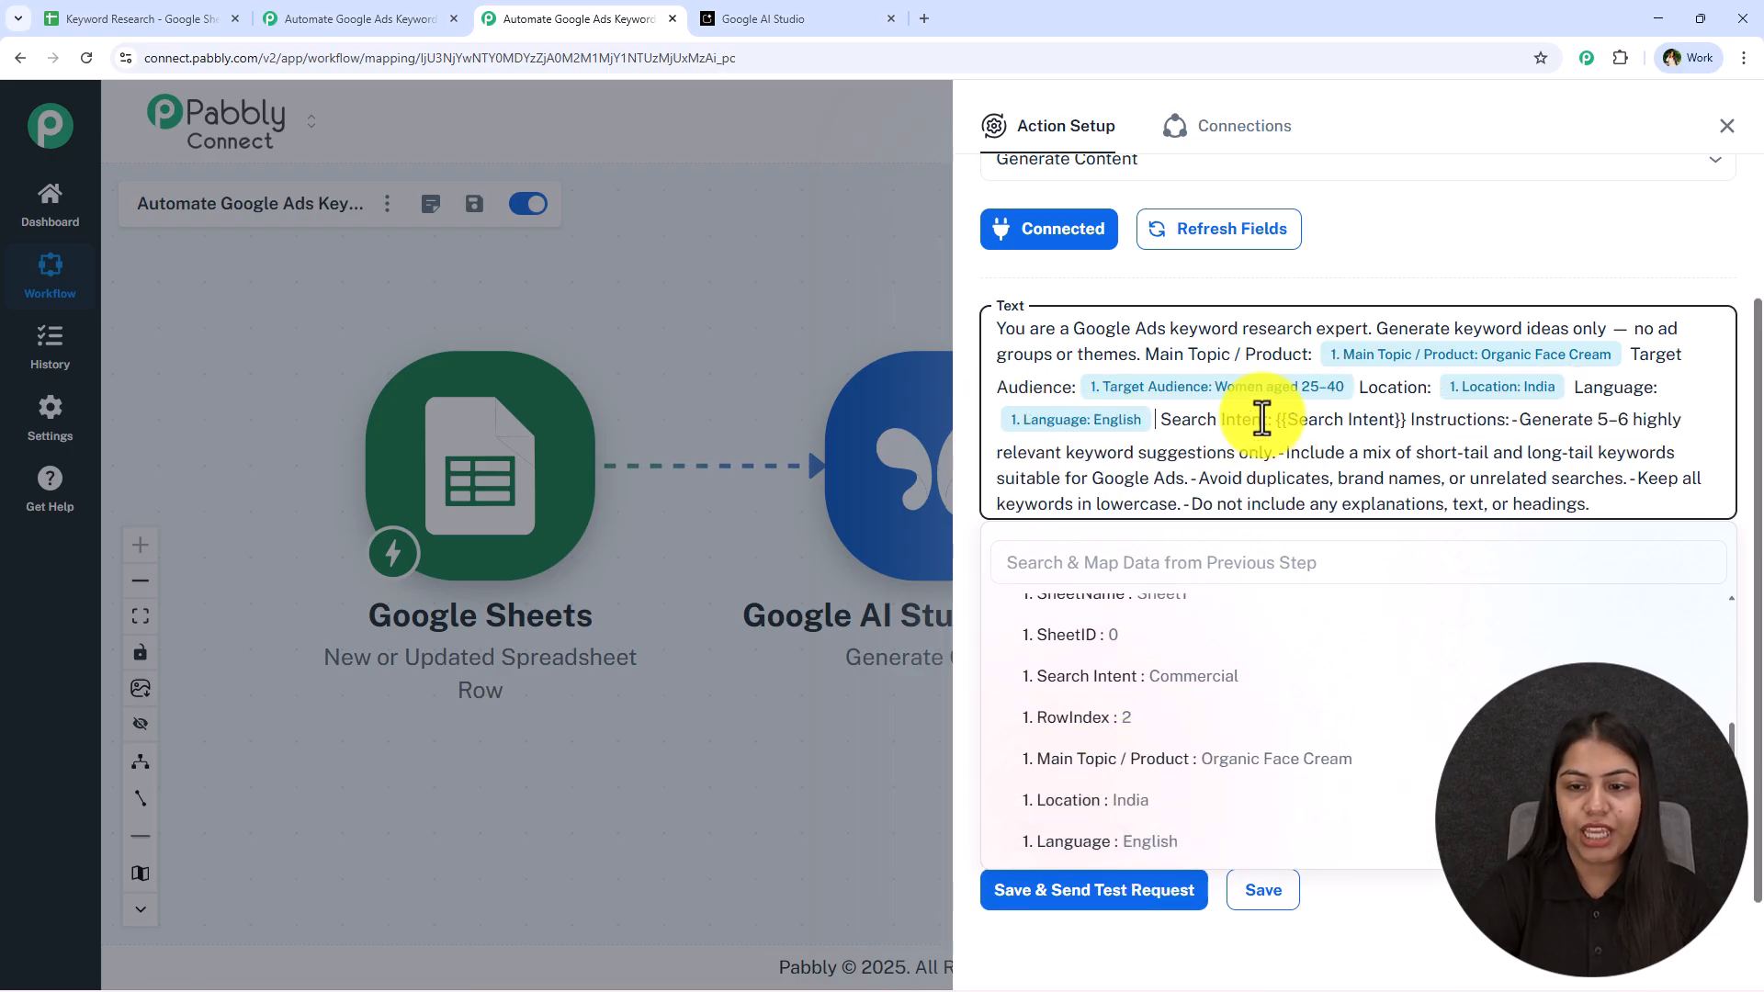
left_click_drag(1275, 419, 1391, 424)
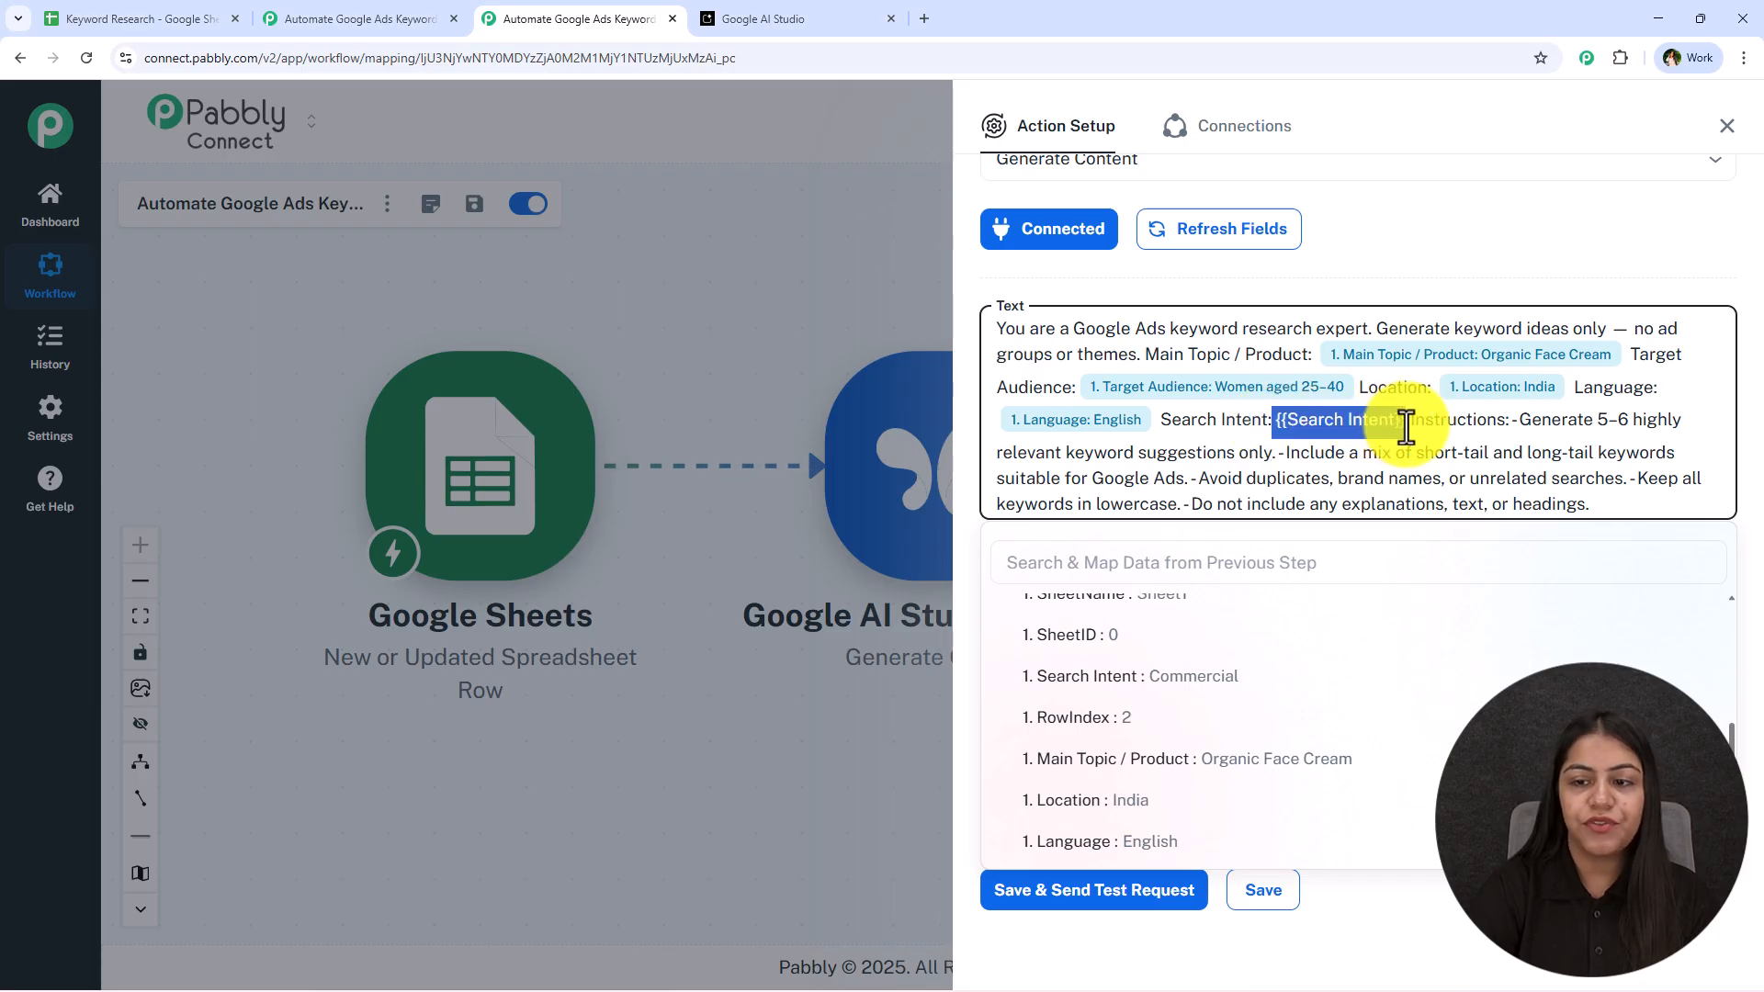
key("BackSpace")
scroll(1181, 771, "up", 3)
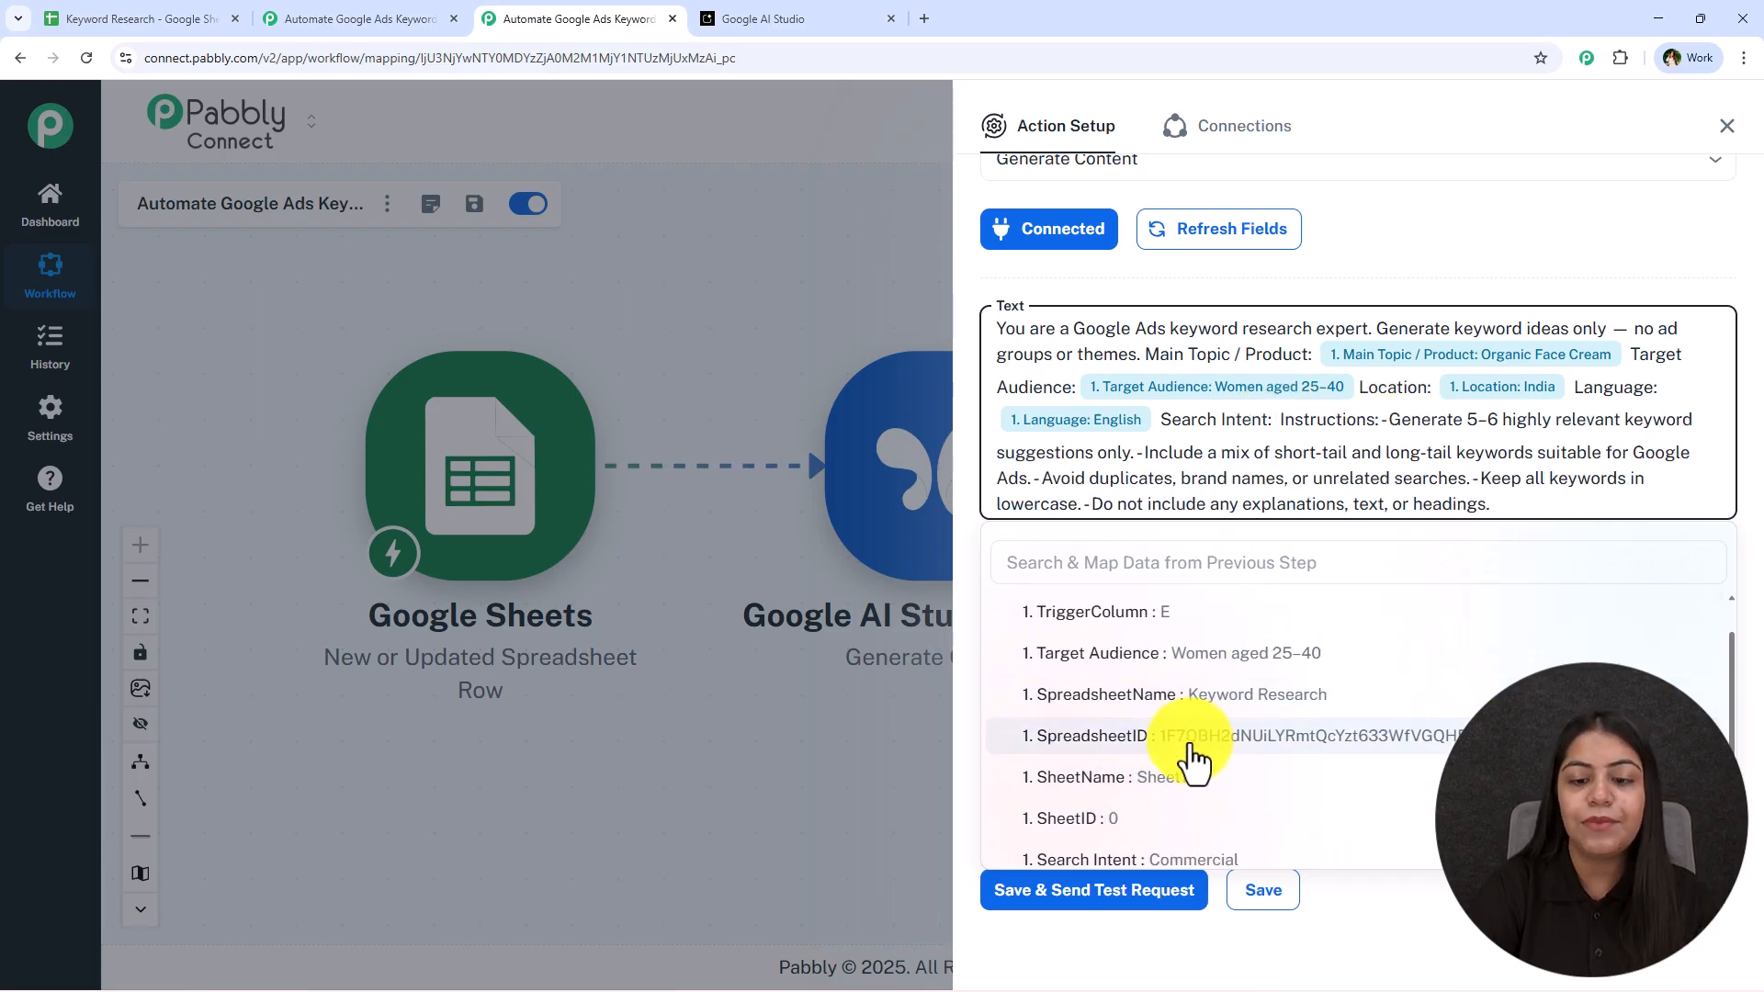
scroll(1192, 762, "down", 2)
left_click(1185, 770)
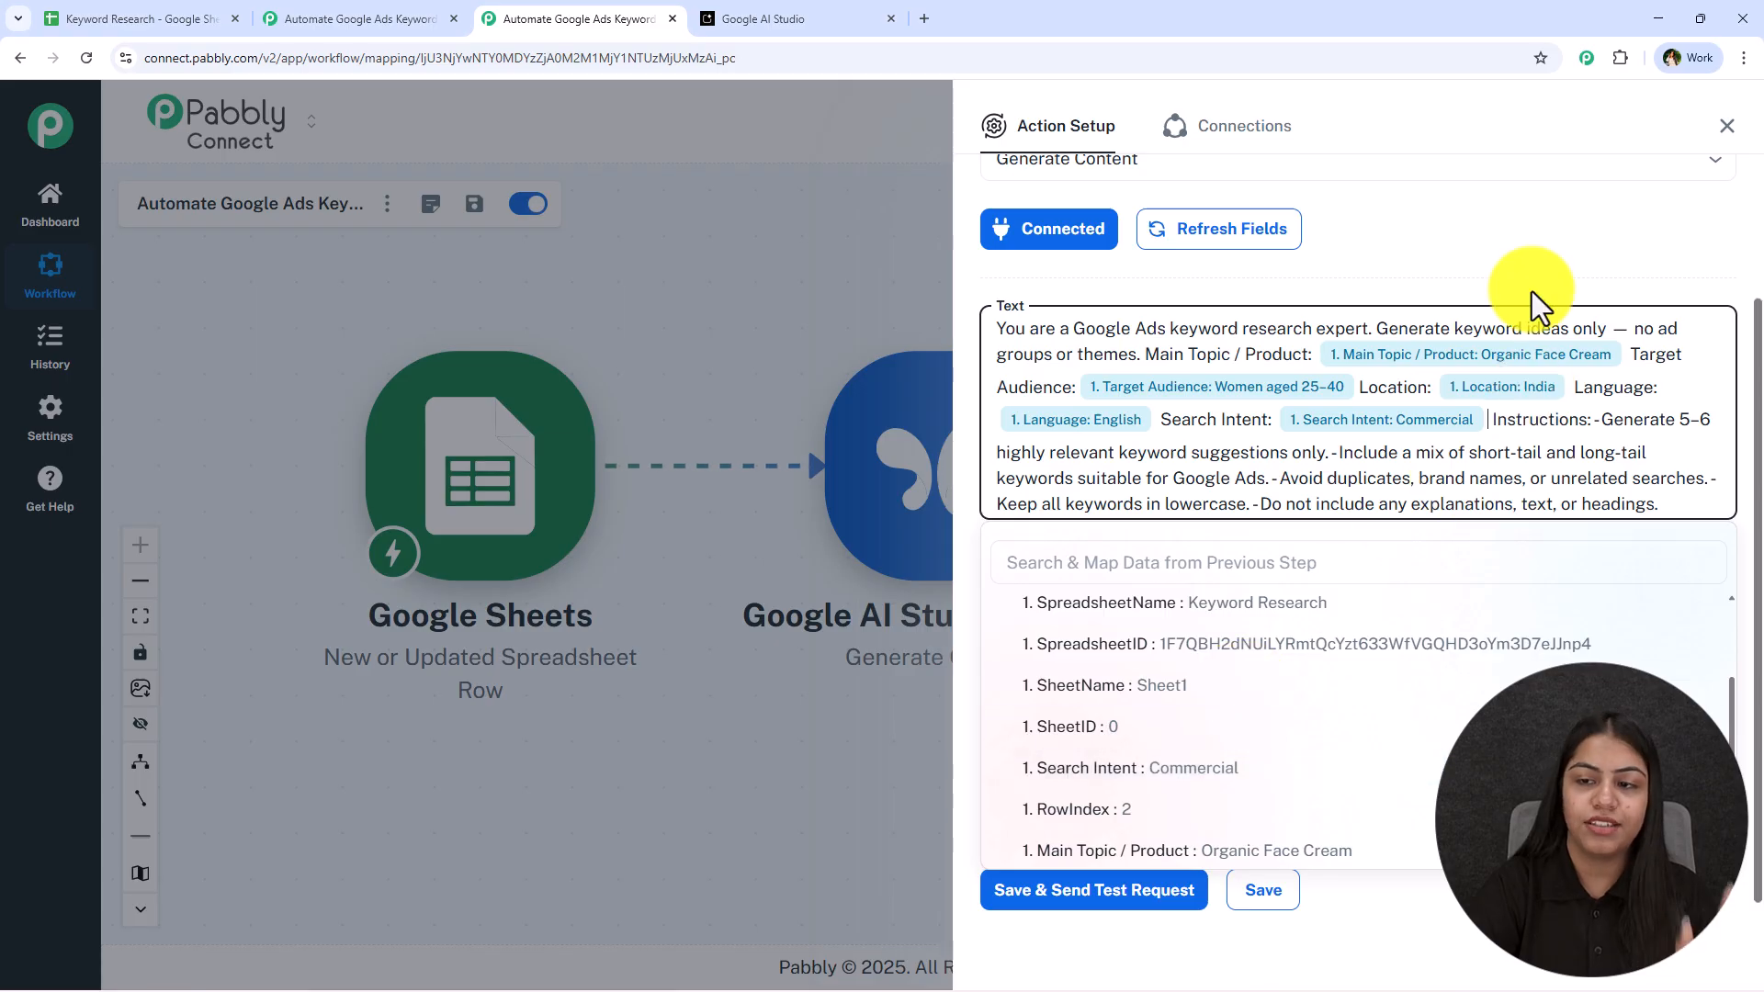
Set the Gemini action's model to models/gemini-2.5-pro and its method to generateContent
scroll(1185, 477, "down", 1)
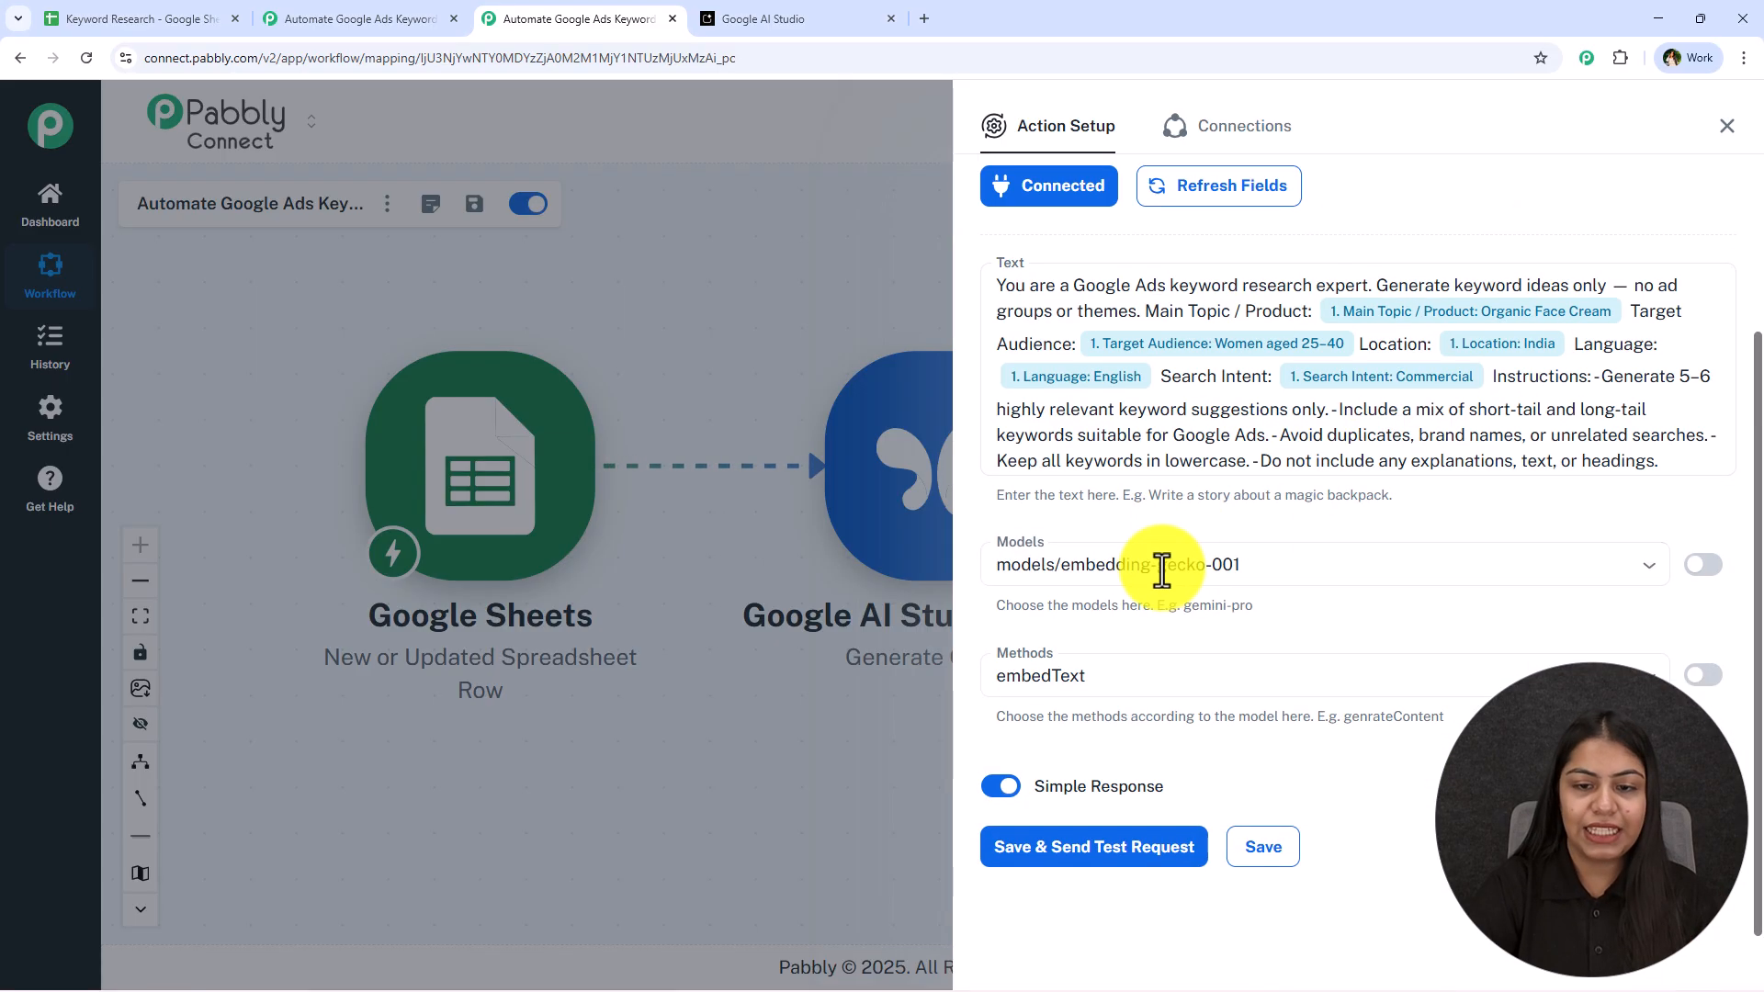
left_click(1063, 564)
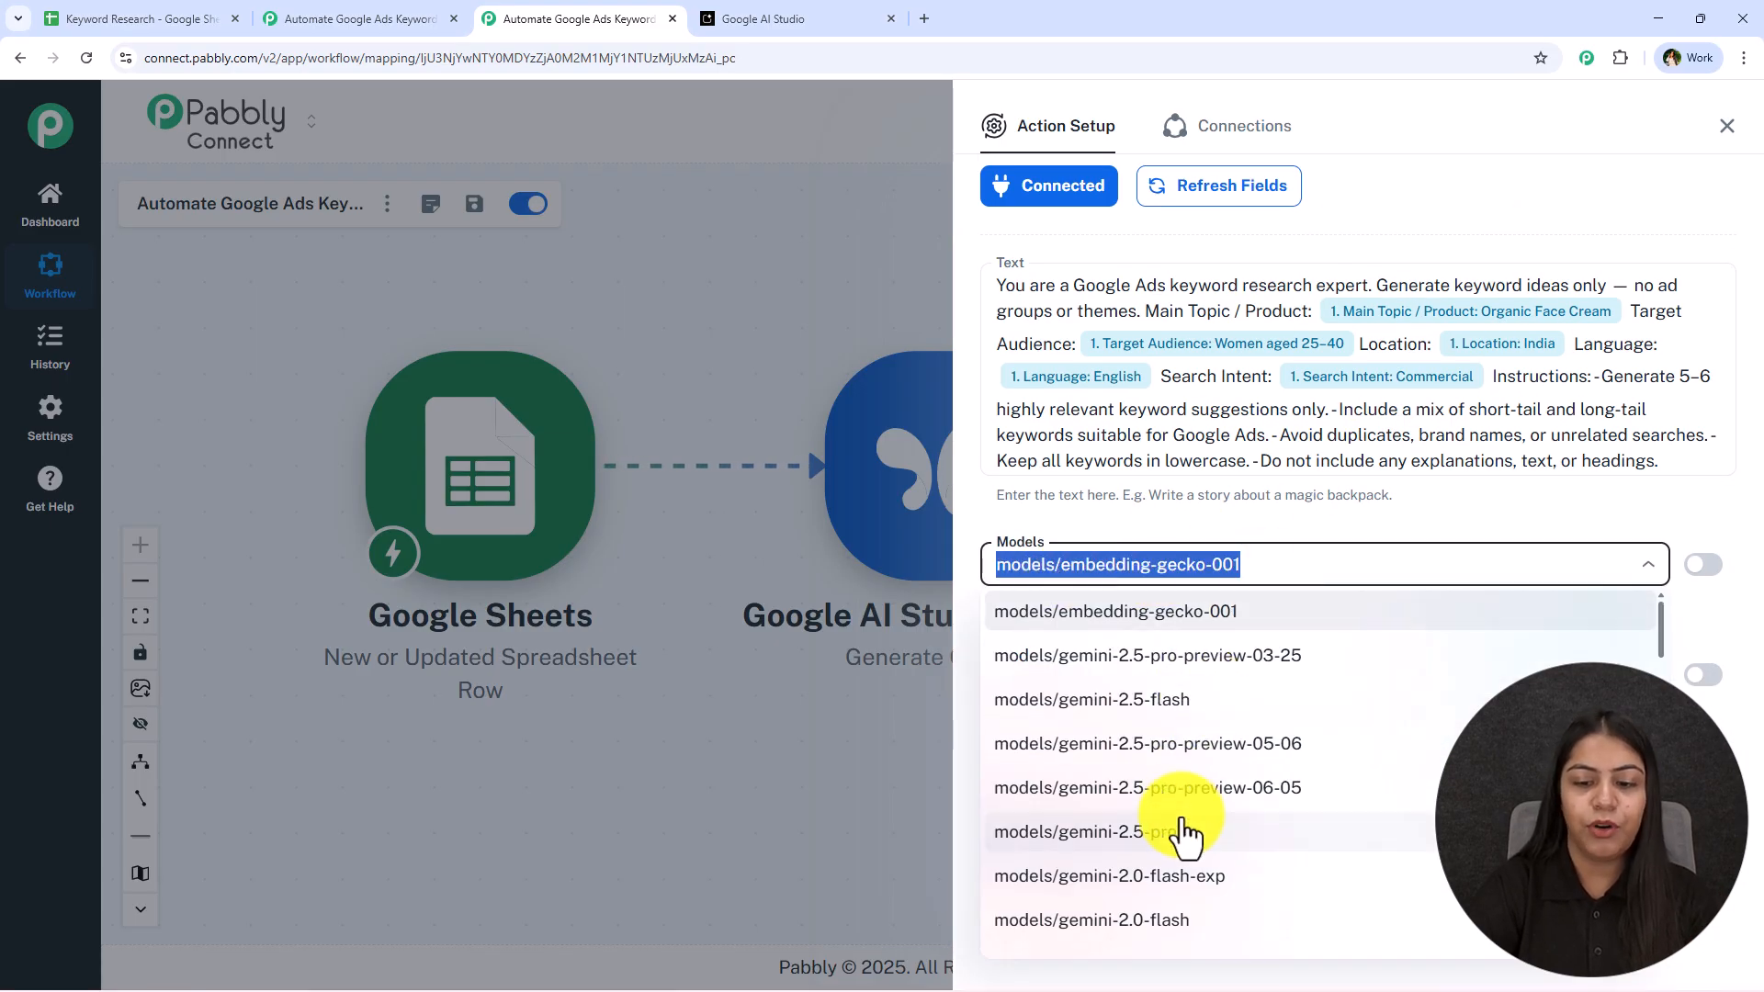
scroll(1183, 827, "down", 10)
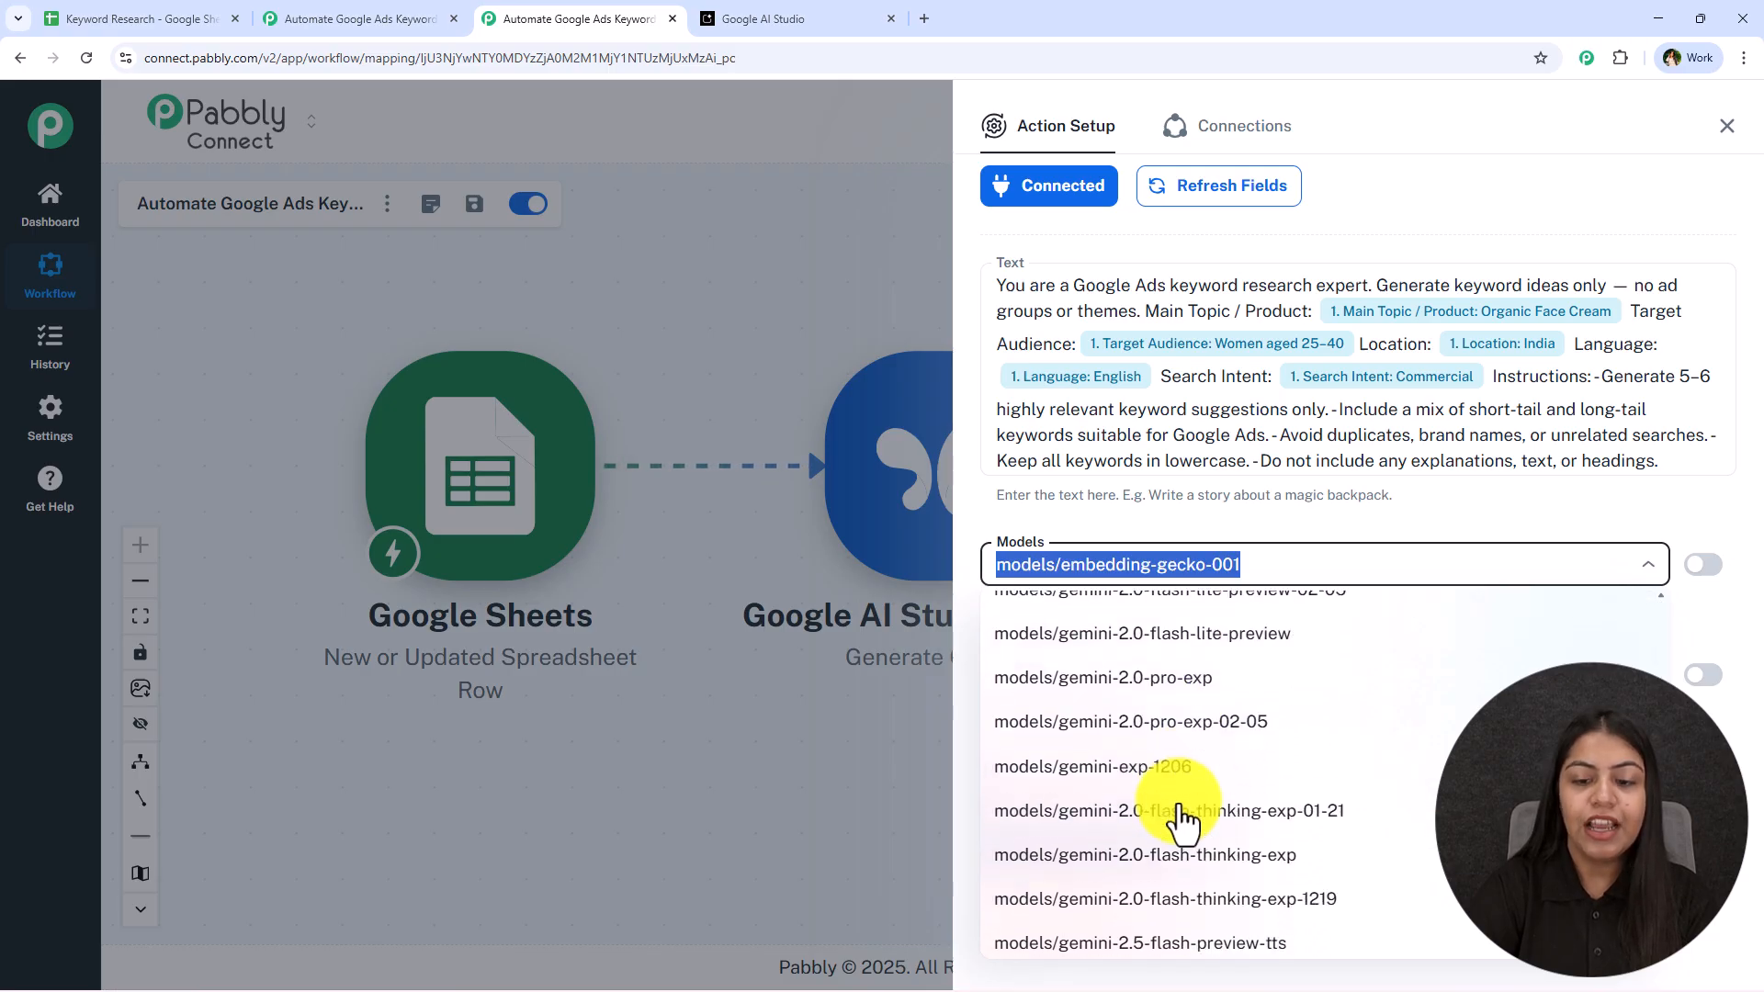
scroll(1183, 813, "down", 10)
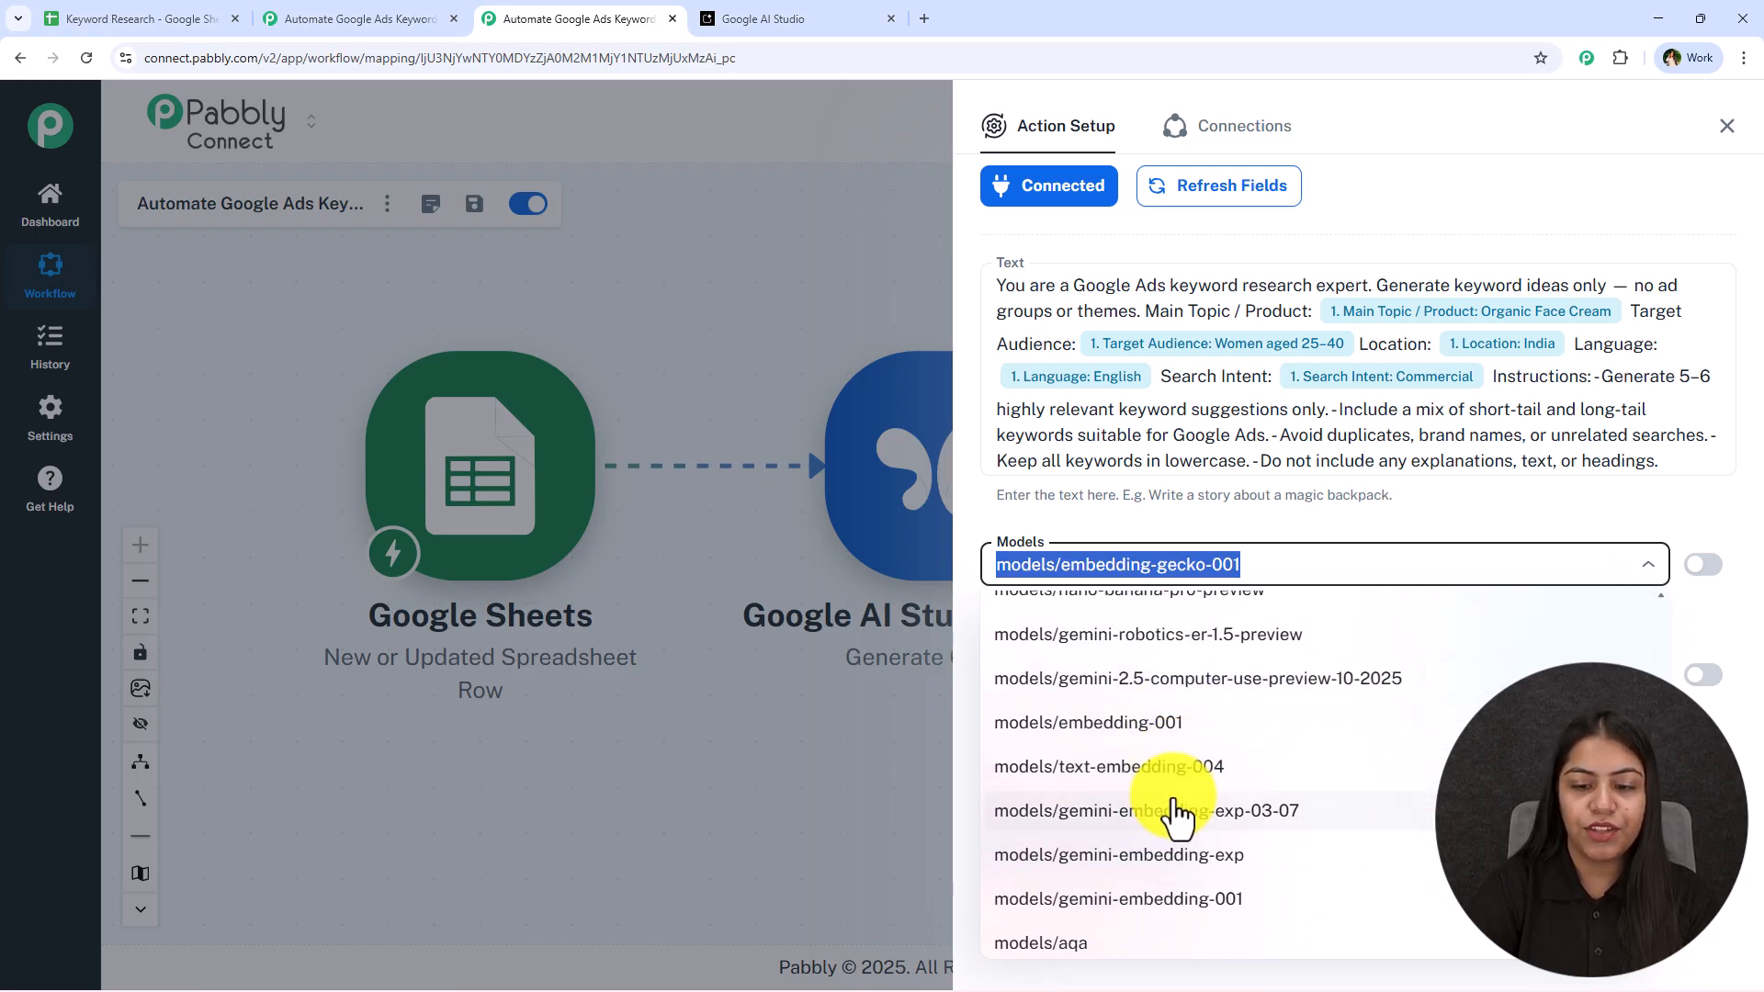
scroll(1176, 820, "up", 20)
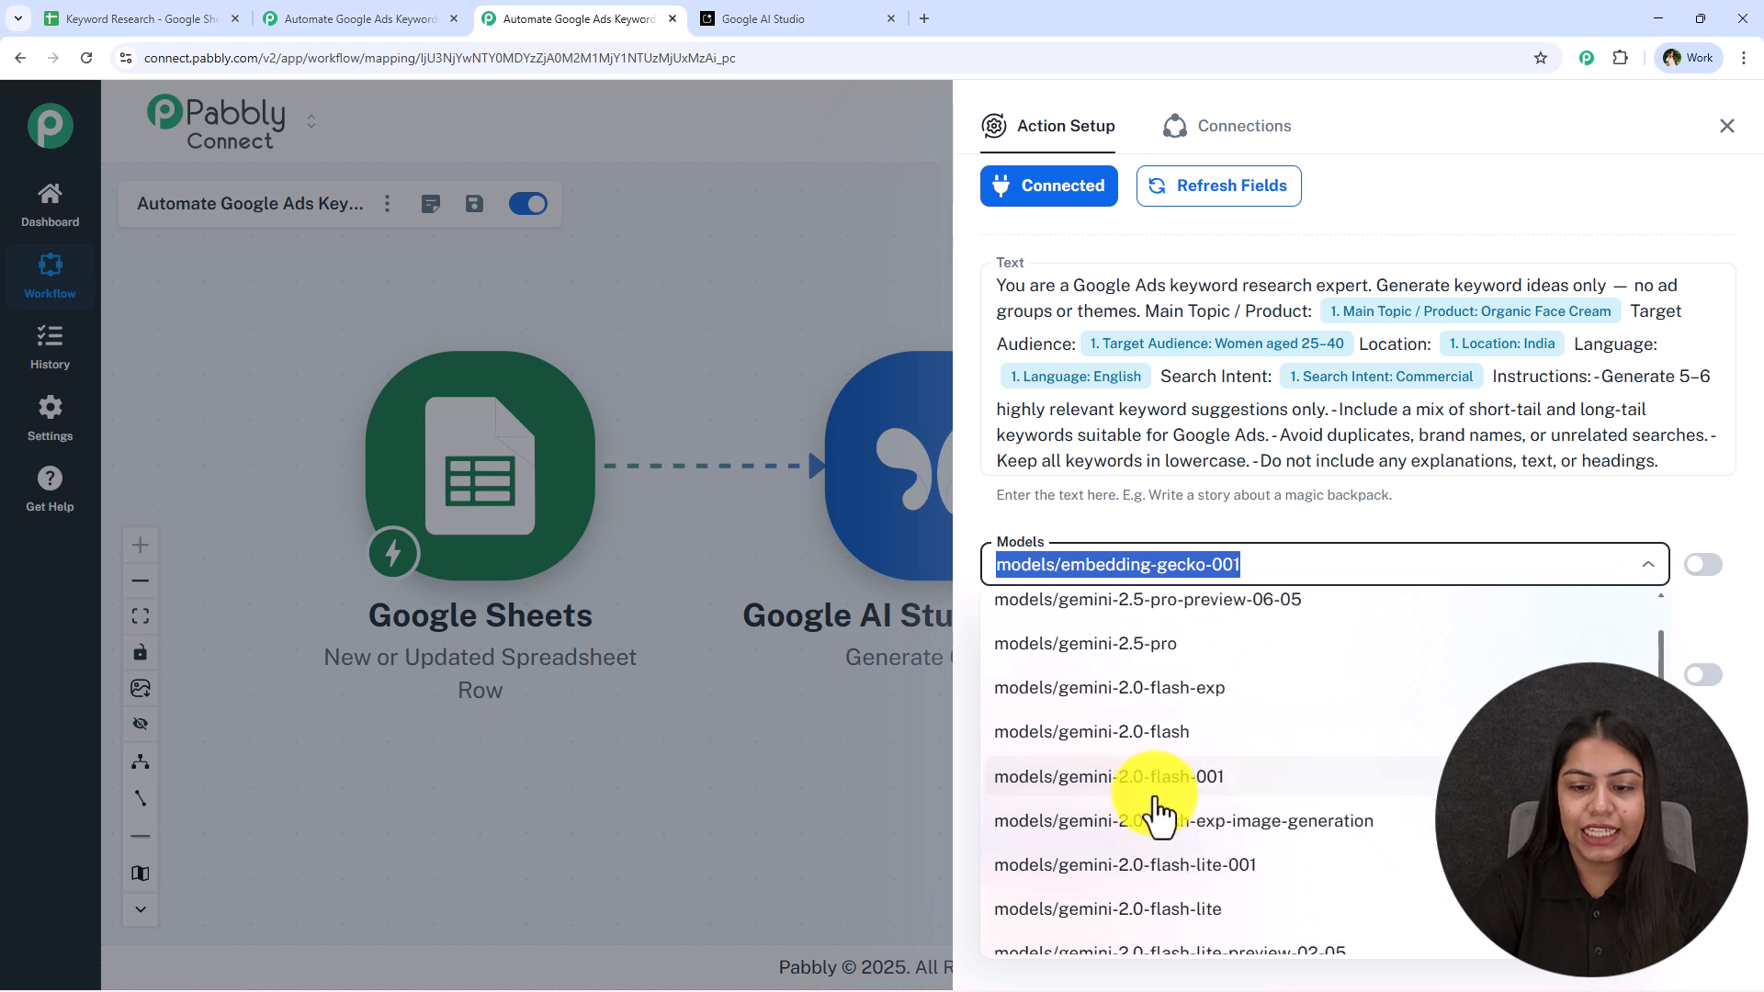
left_click(1176, 830)
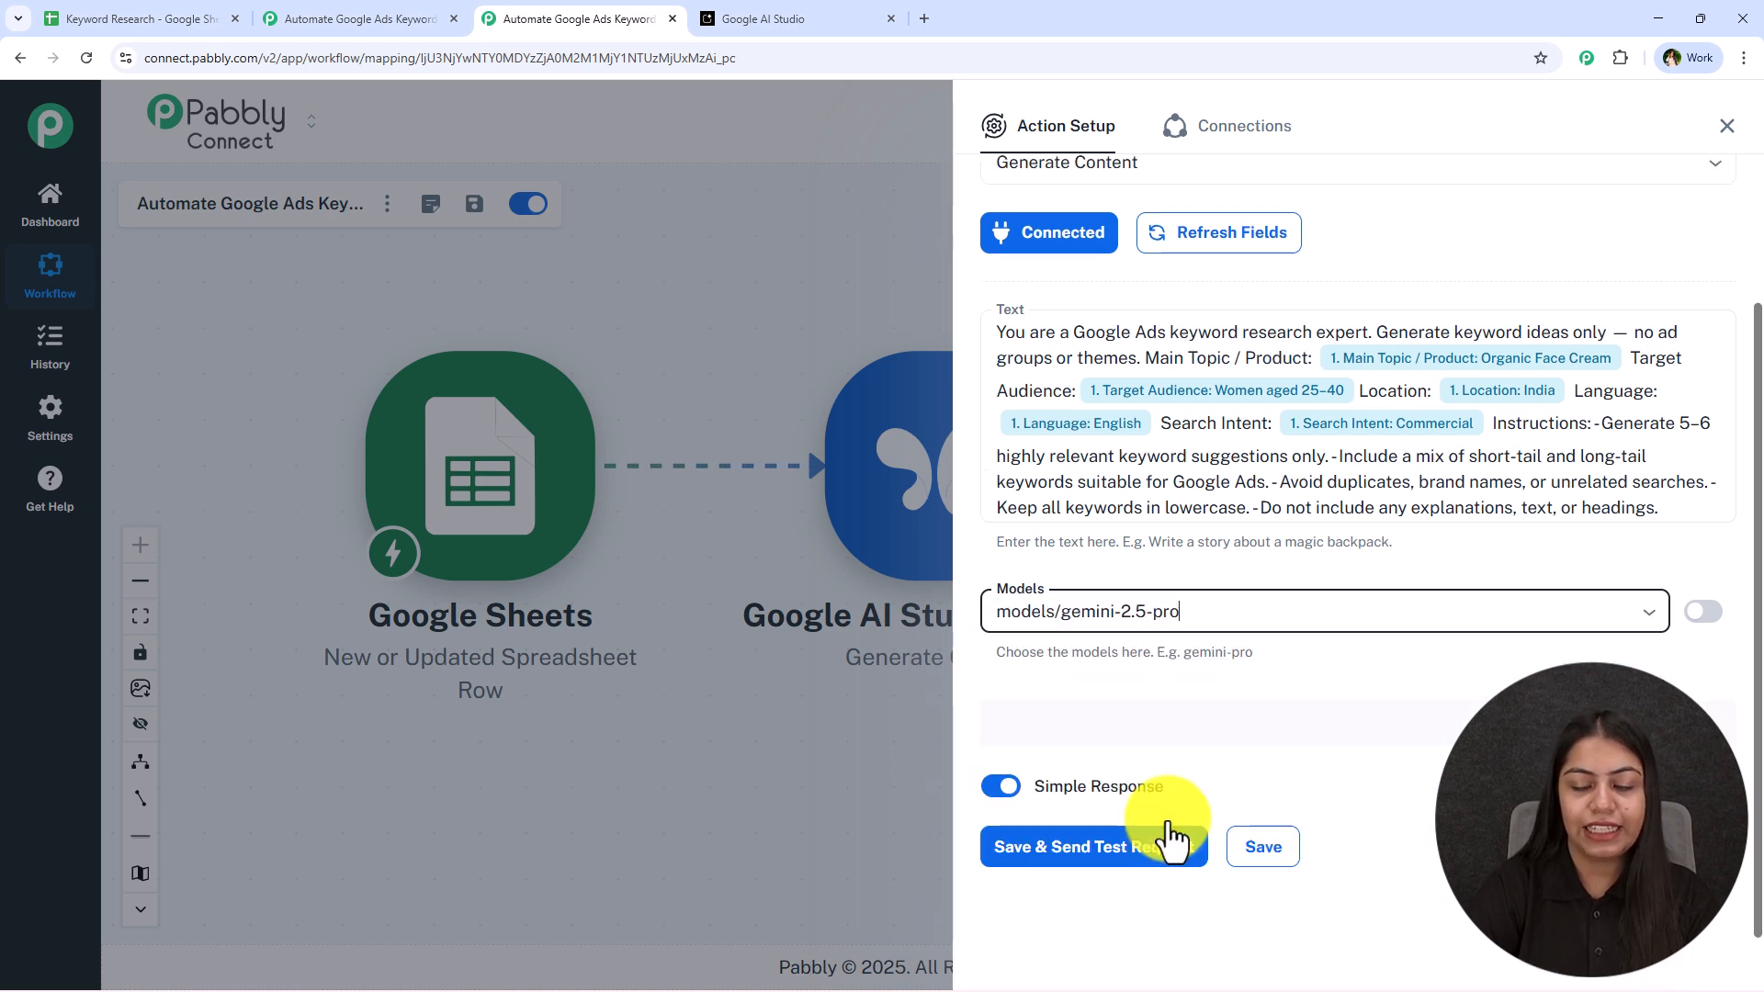
left_click(1094, 677)
left_click(1130, 720)
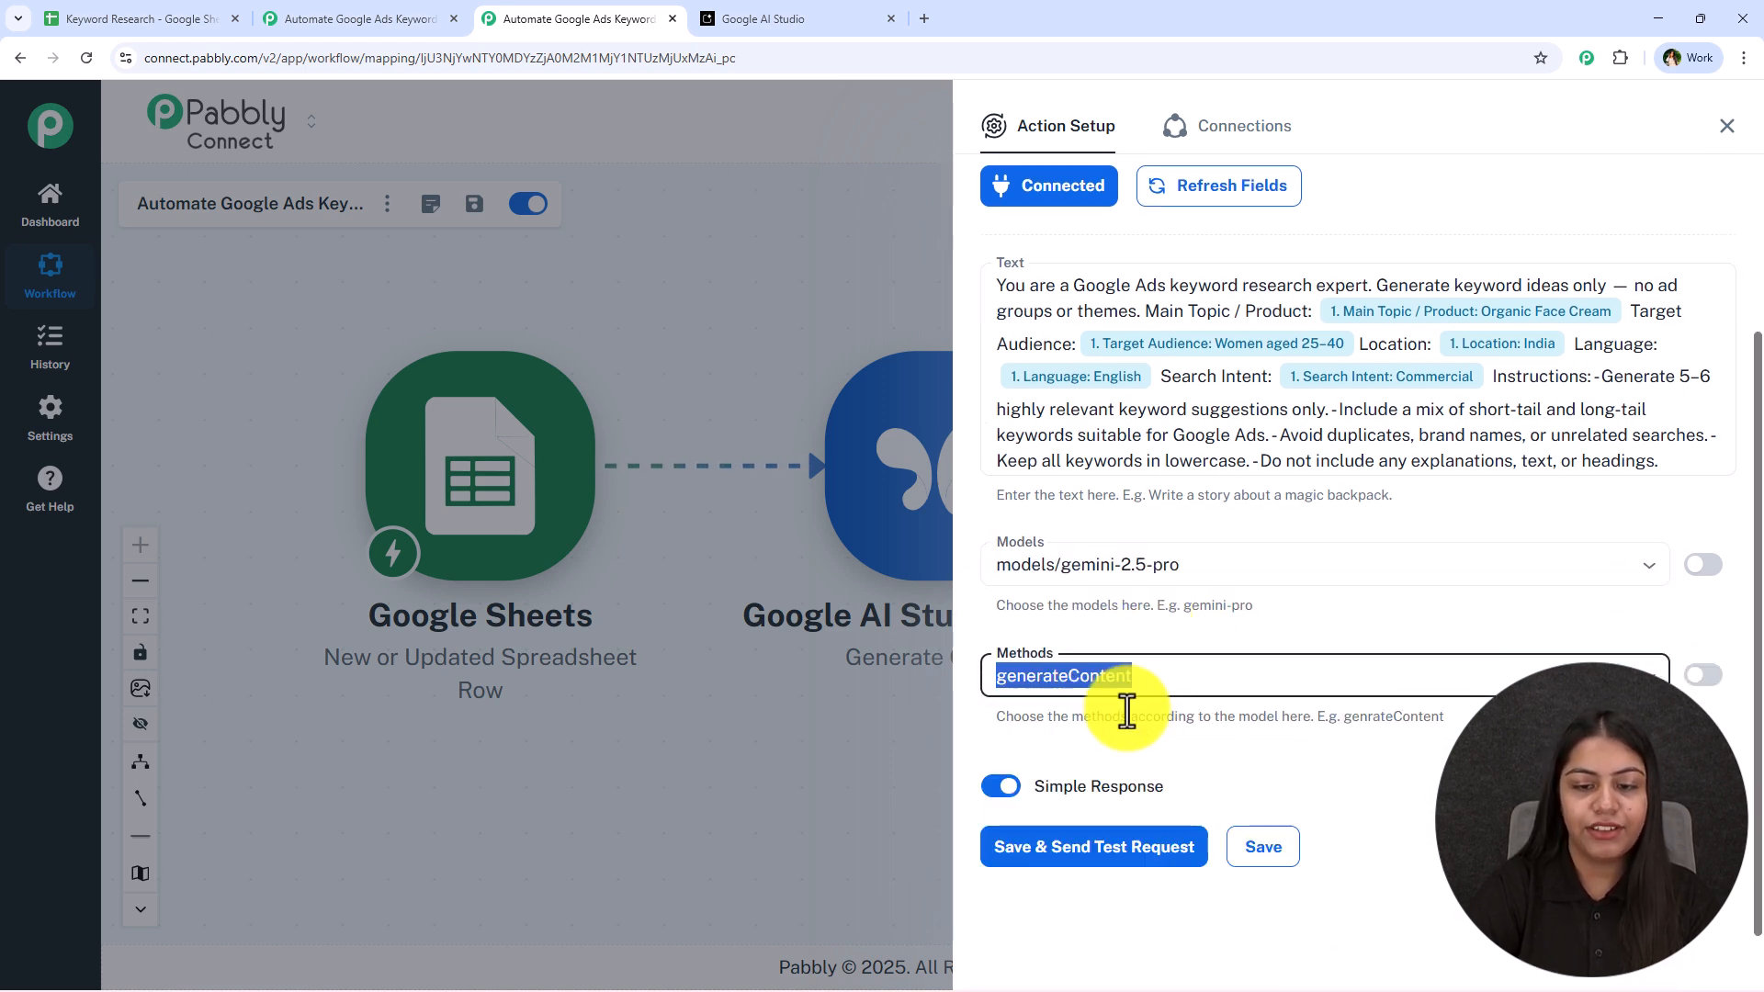
Save the Gemini action, send a test request and enlarge the returned content text to review the suggested keywords
left_click(1128, 845)
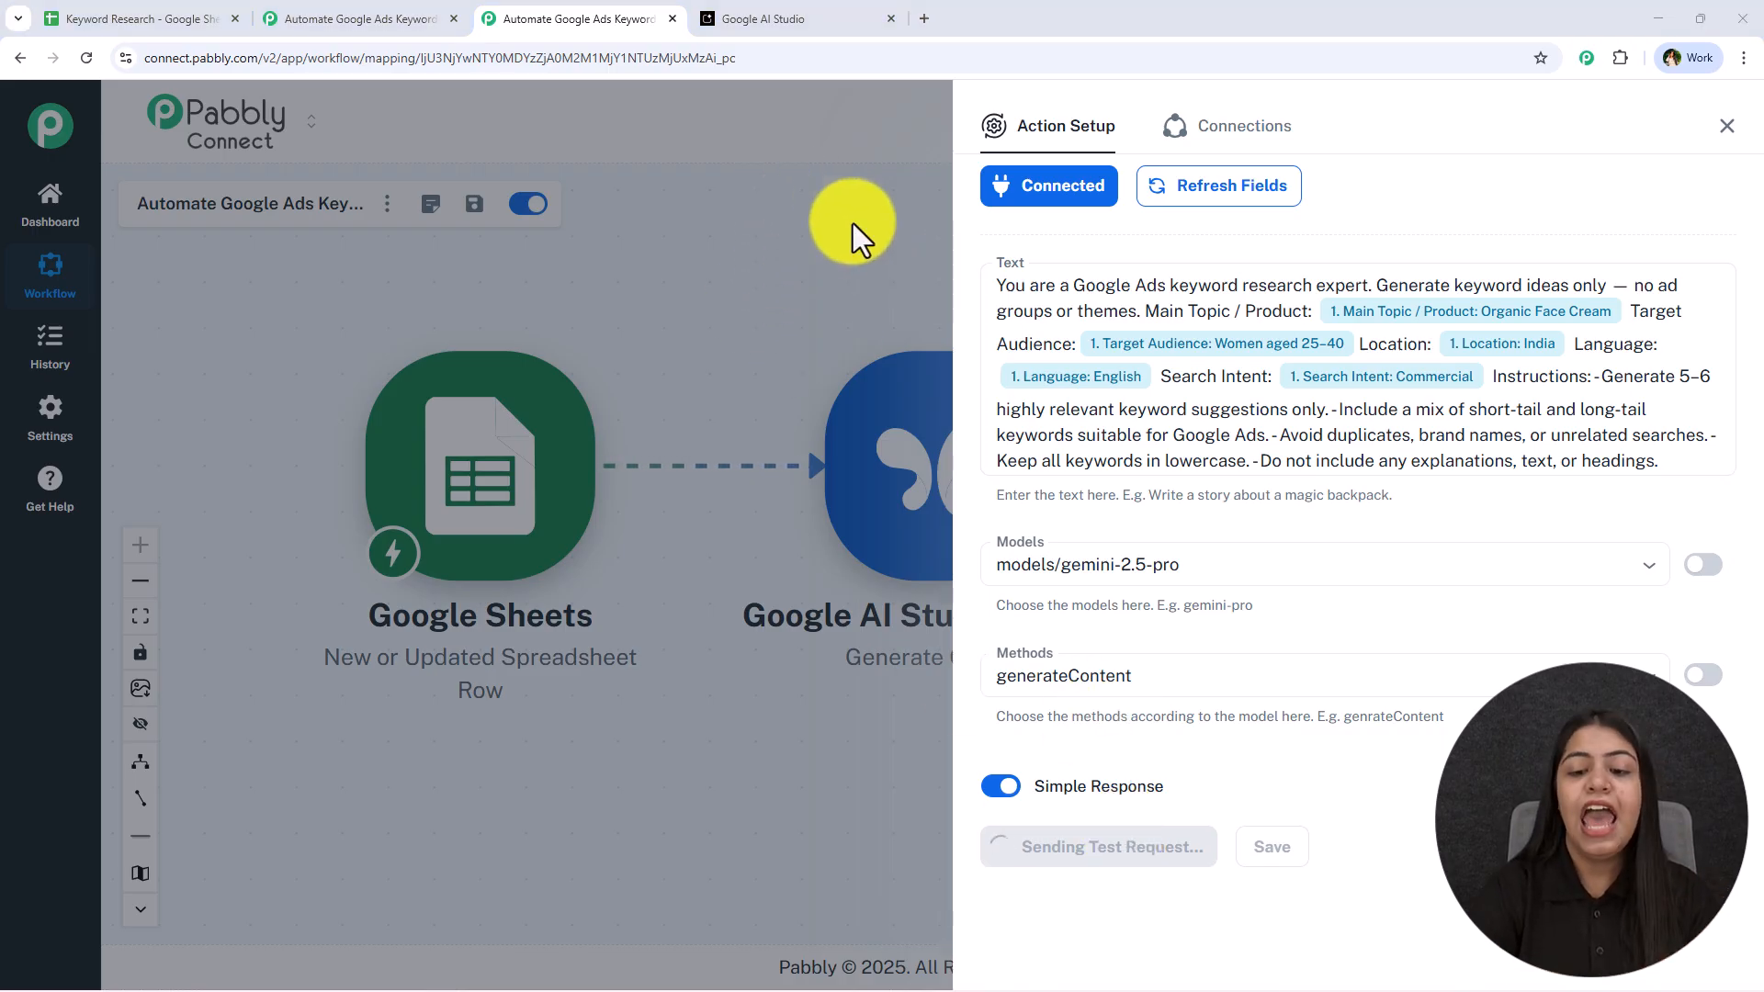
scroll(1339, 630, "down", 7)
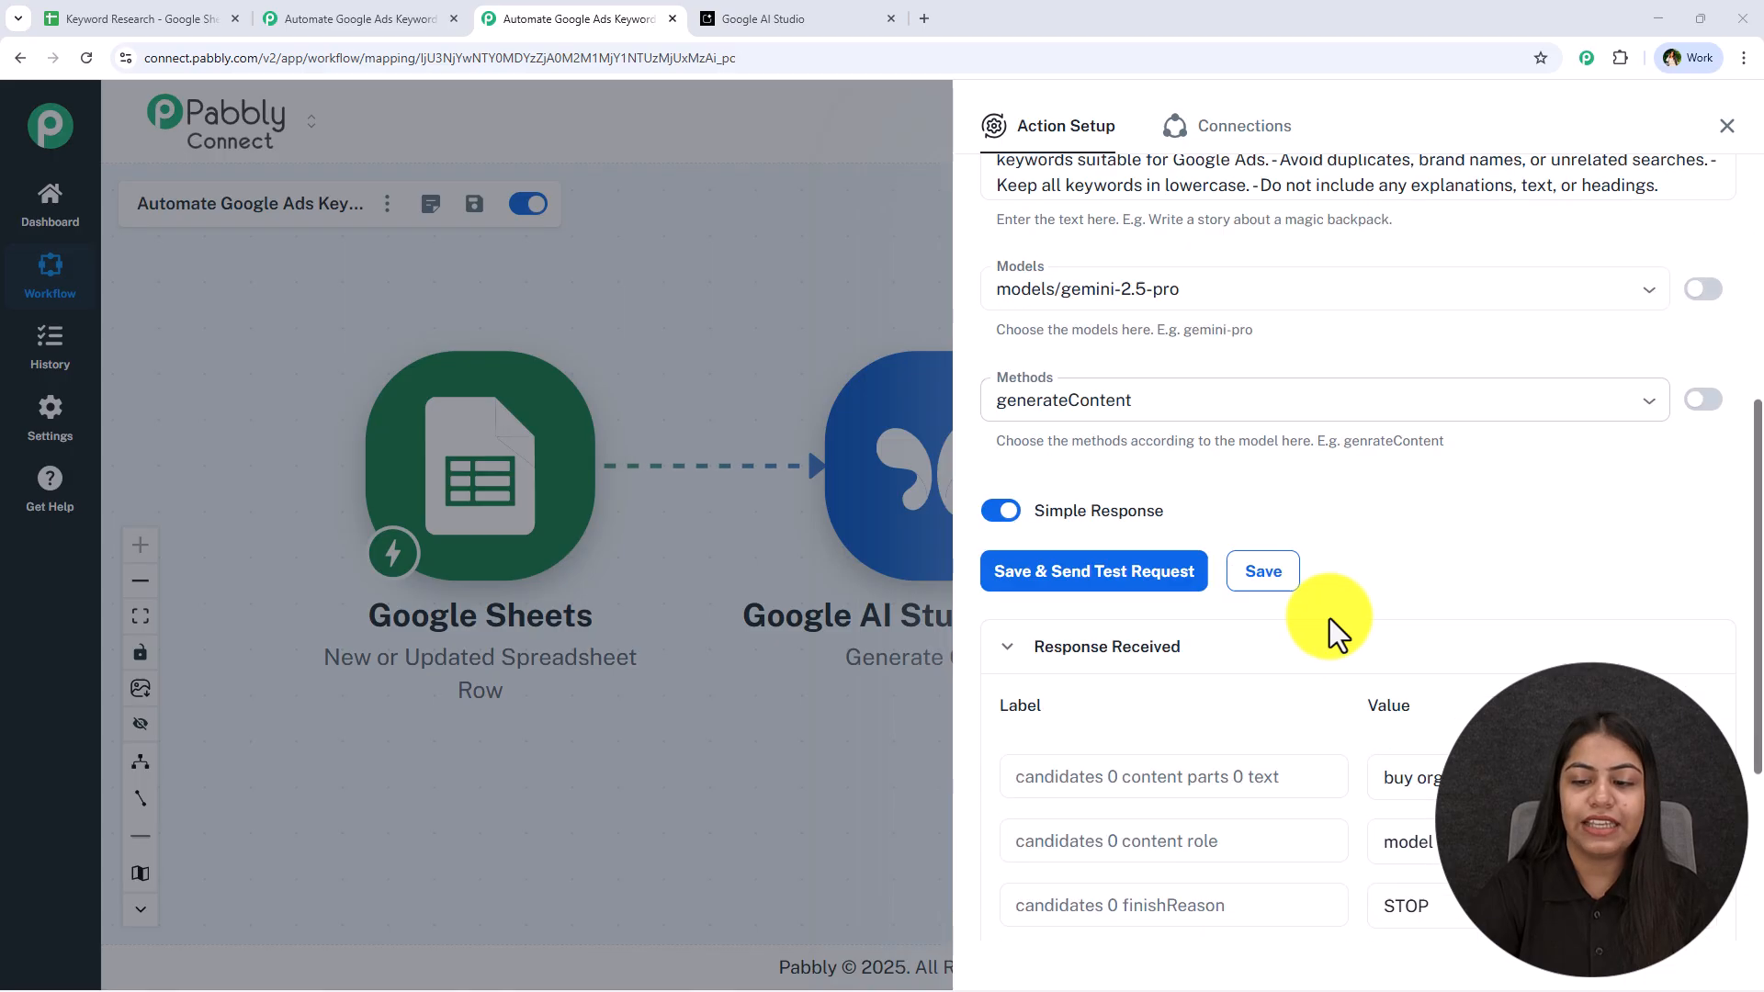
left_click_drag(1698, 457, 1695, 607)
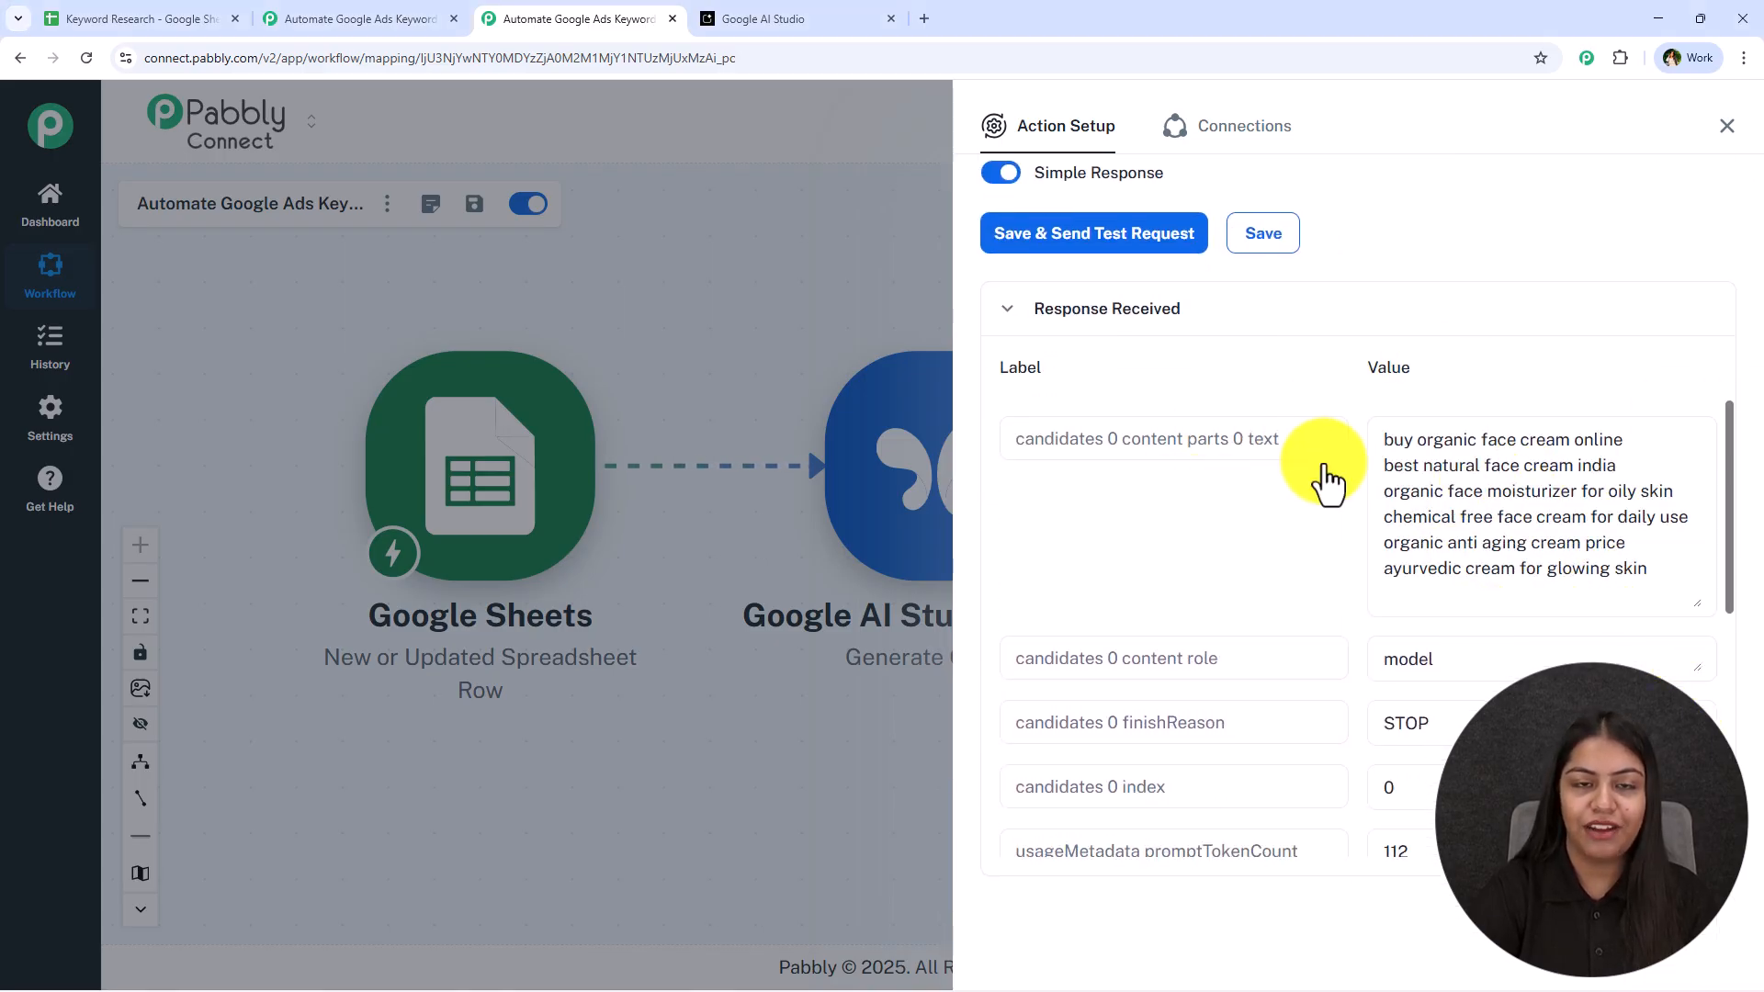
left_click(315, 13)
left_click(570, 13)
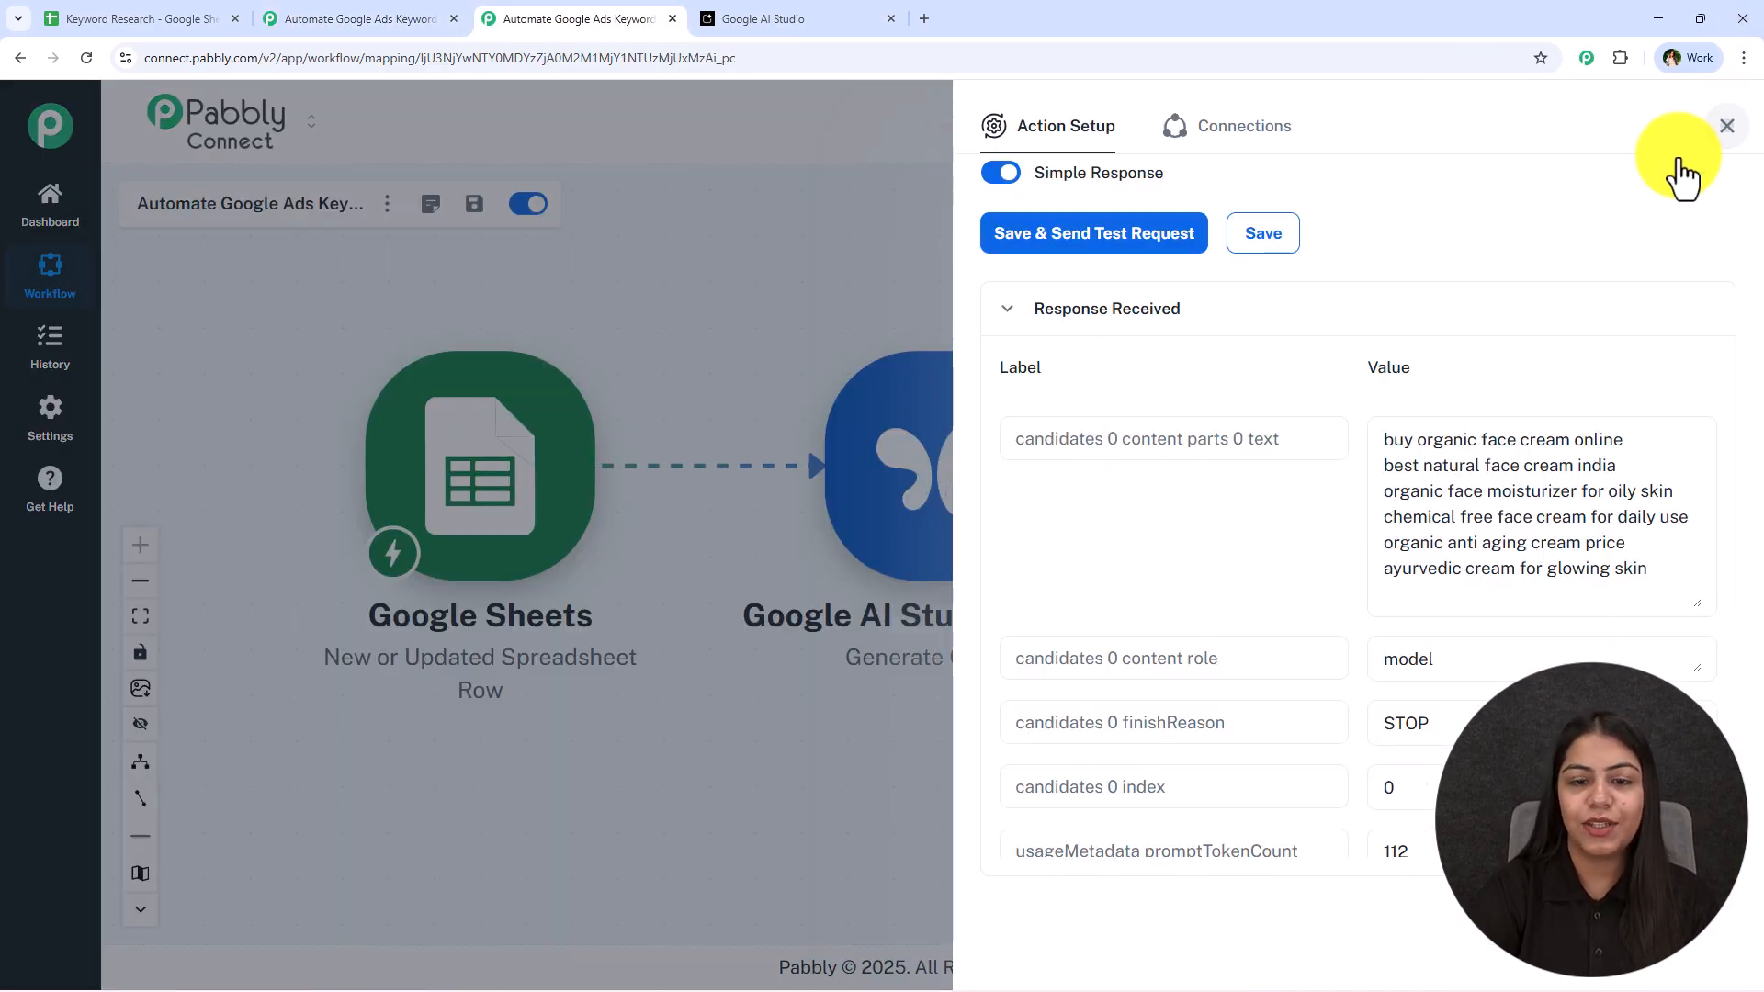
Close the Gemini setup and add a Google Sheets action after it with the Update Cell Value event
left_click(1739, 128)
left_click(909, 501)
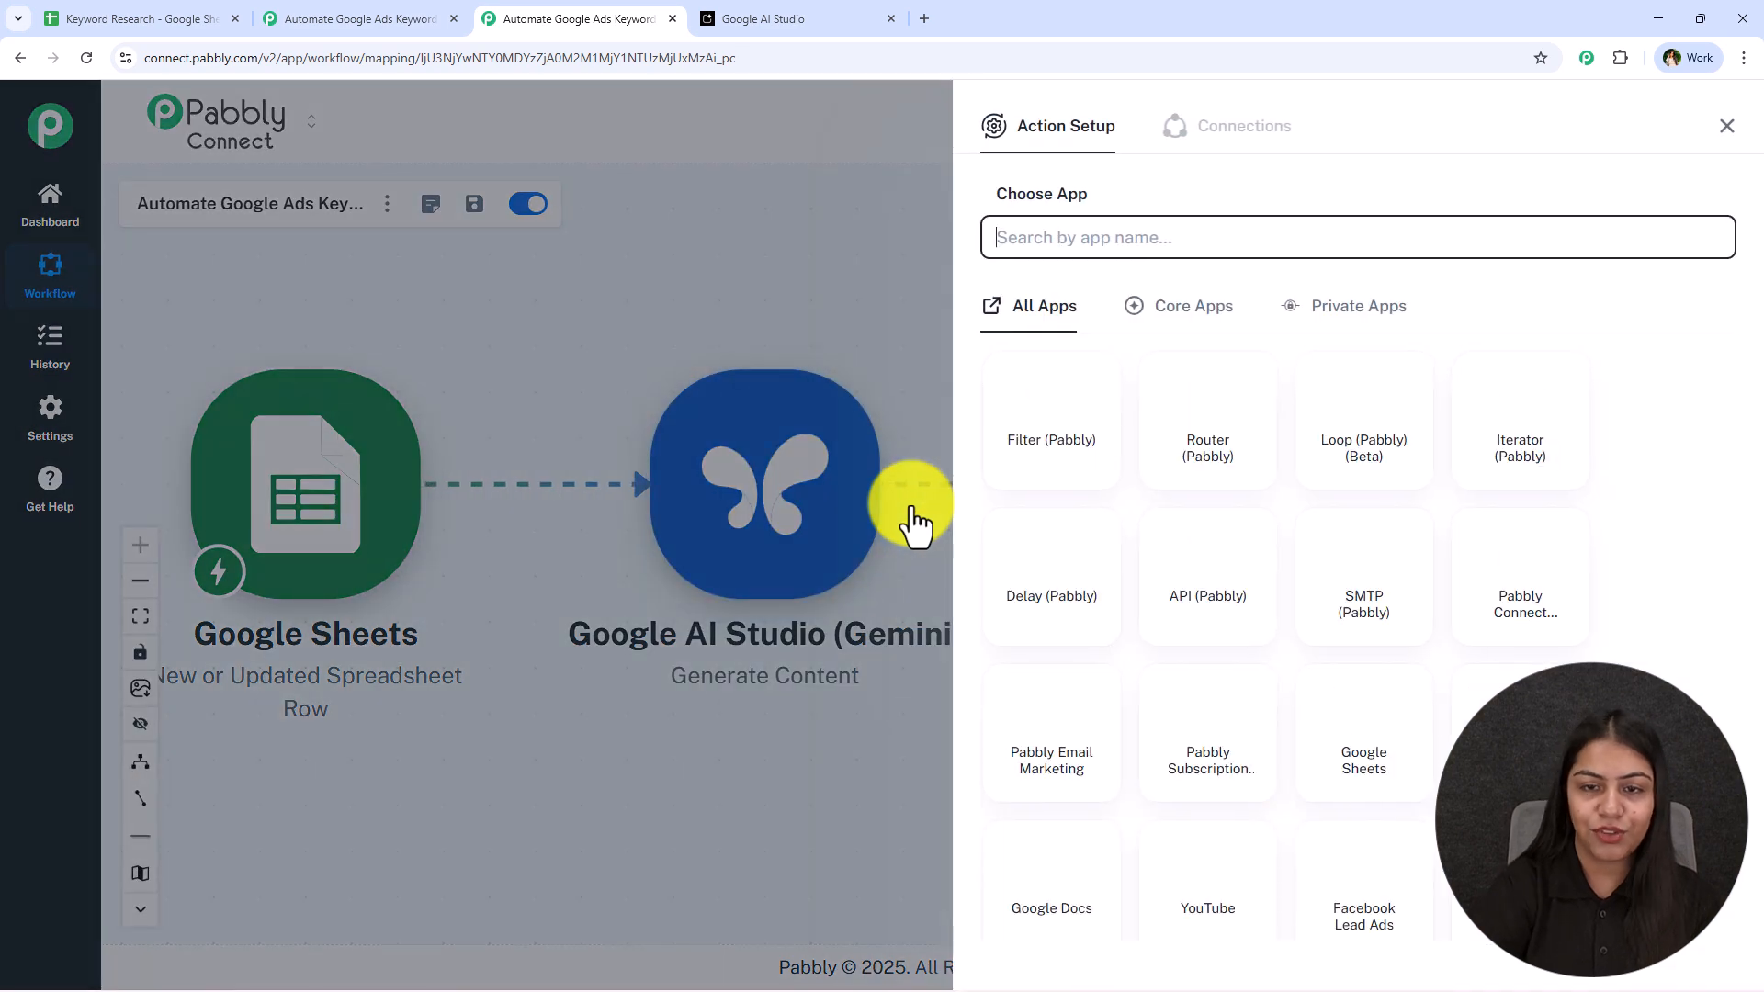
type("Sheets")
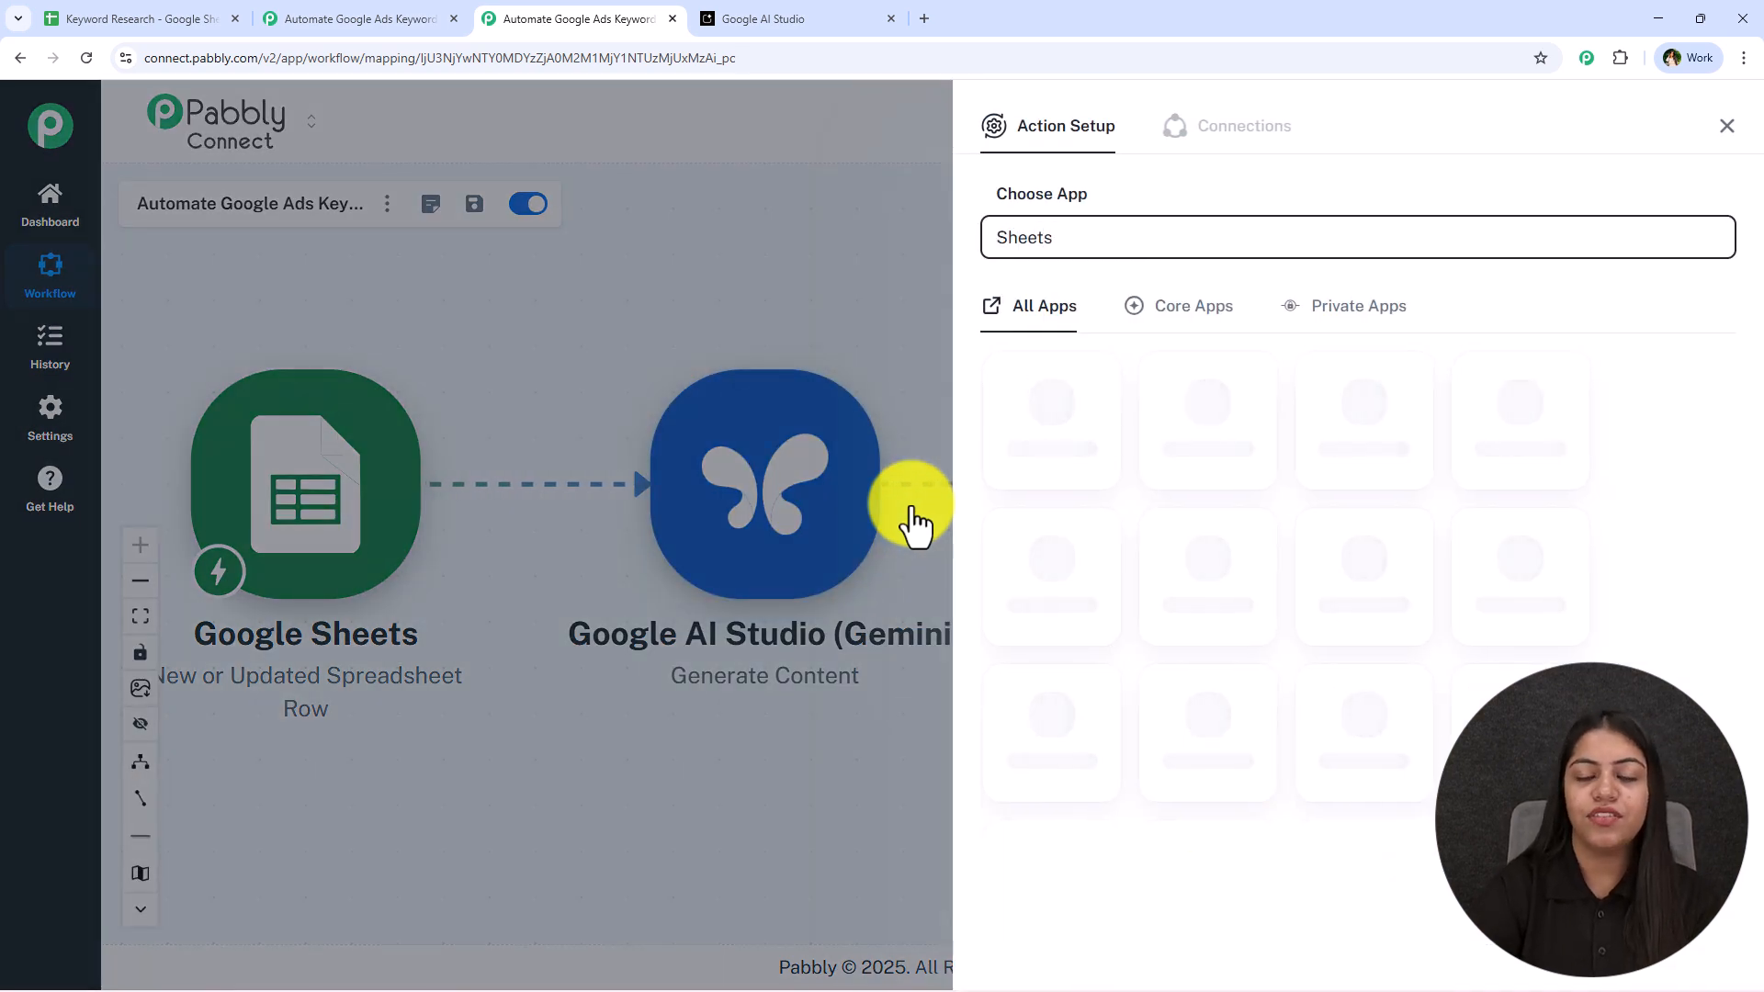
left_click(1094, 421)
left_click(1135, 332)
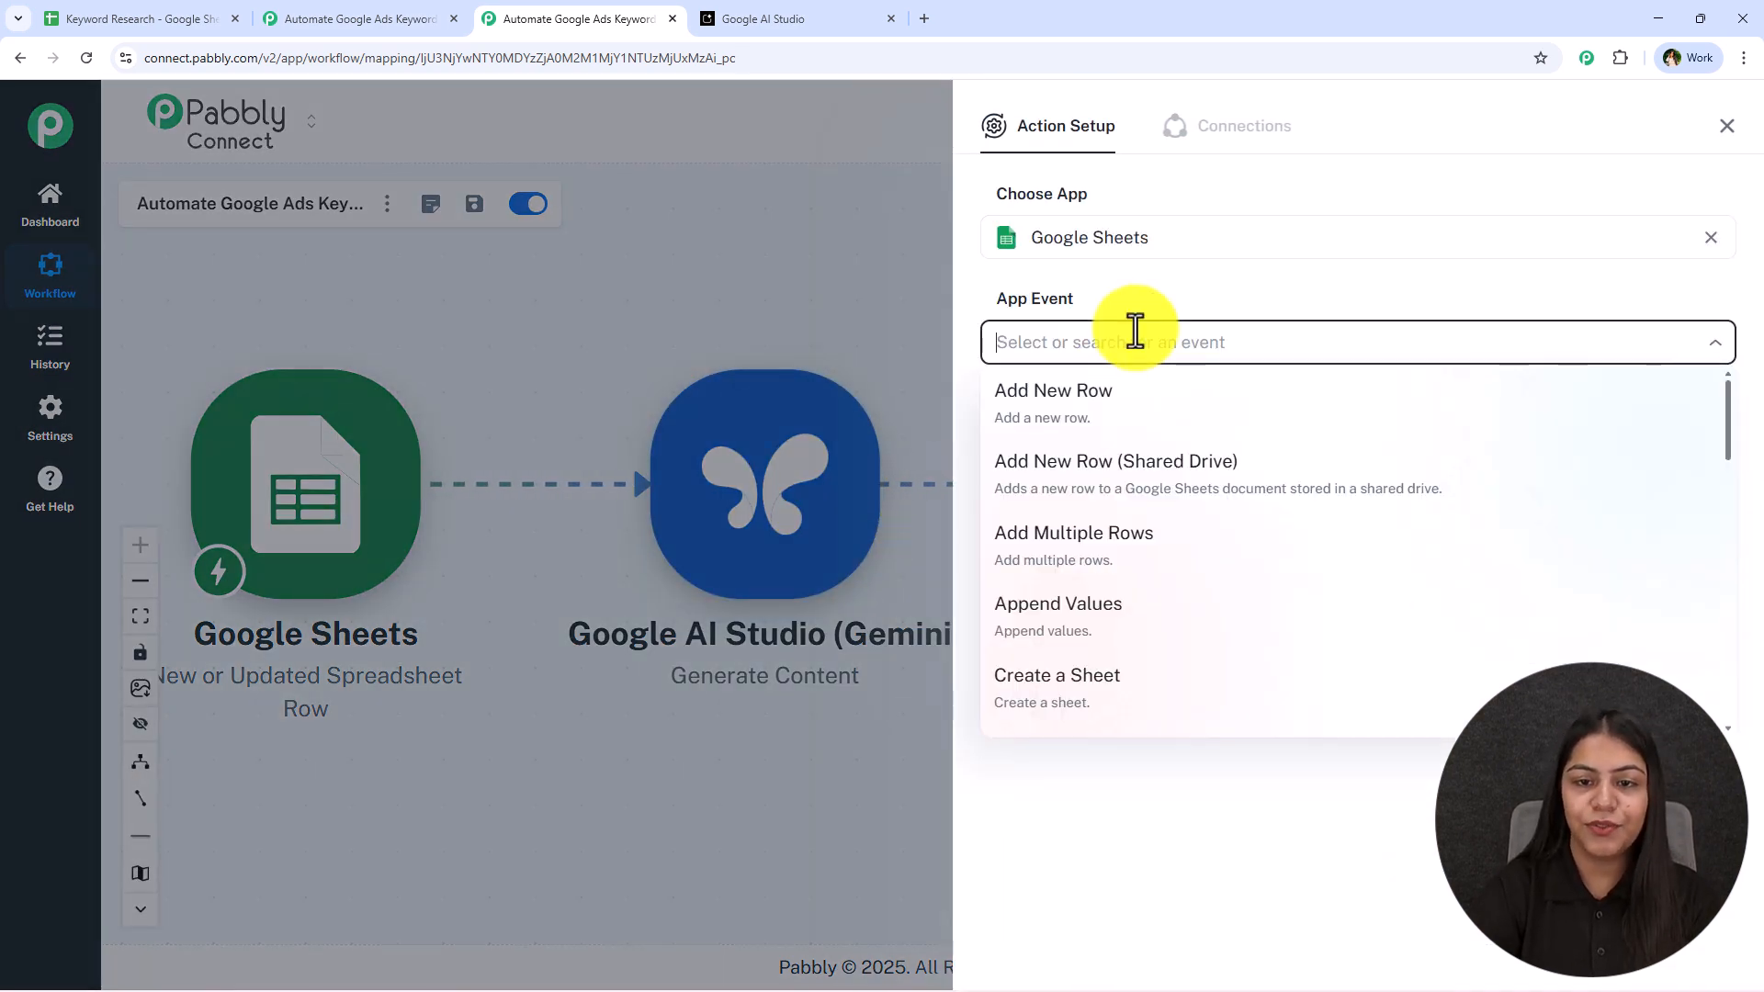
type("upda")
left_click(1161, 602)
Connect the Google Sheets action through a new connection by signing in with the Google account and allowing access for Pabbly Connect Sheets
left_click(1088, 434)
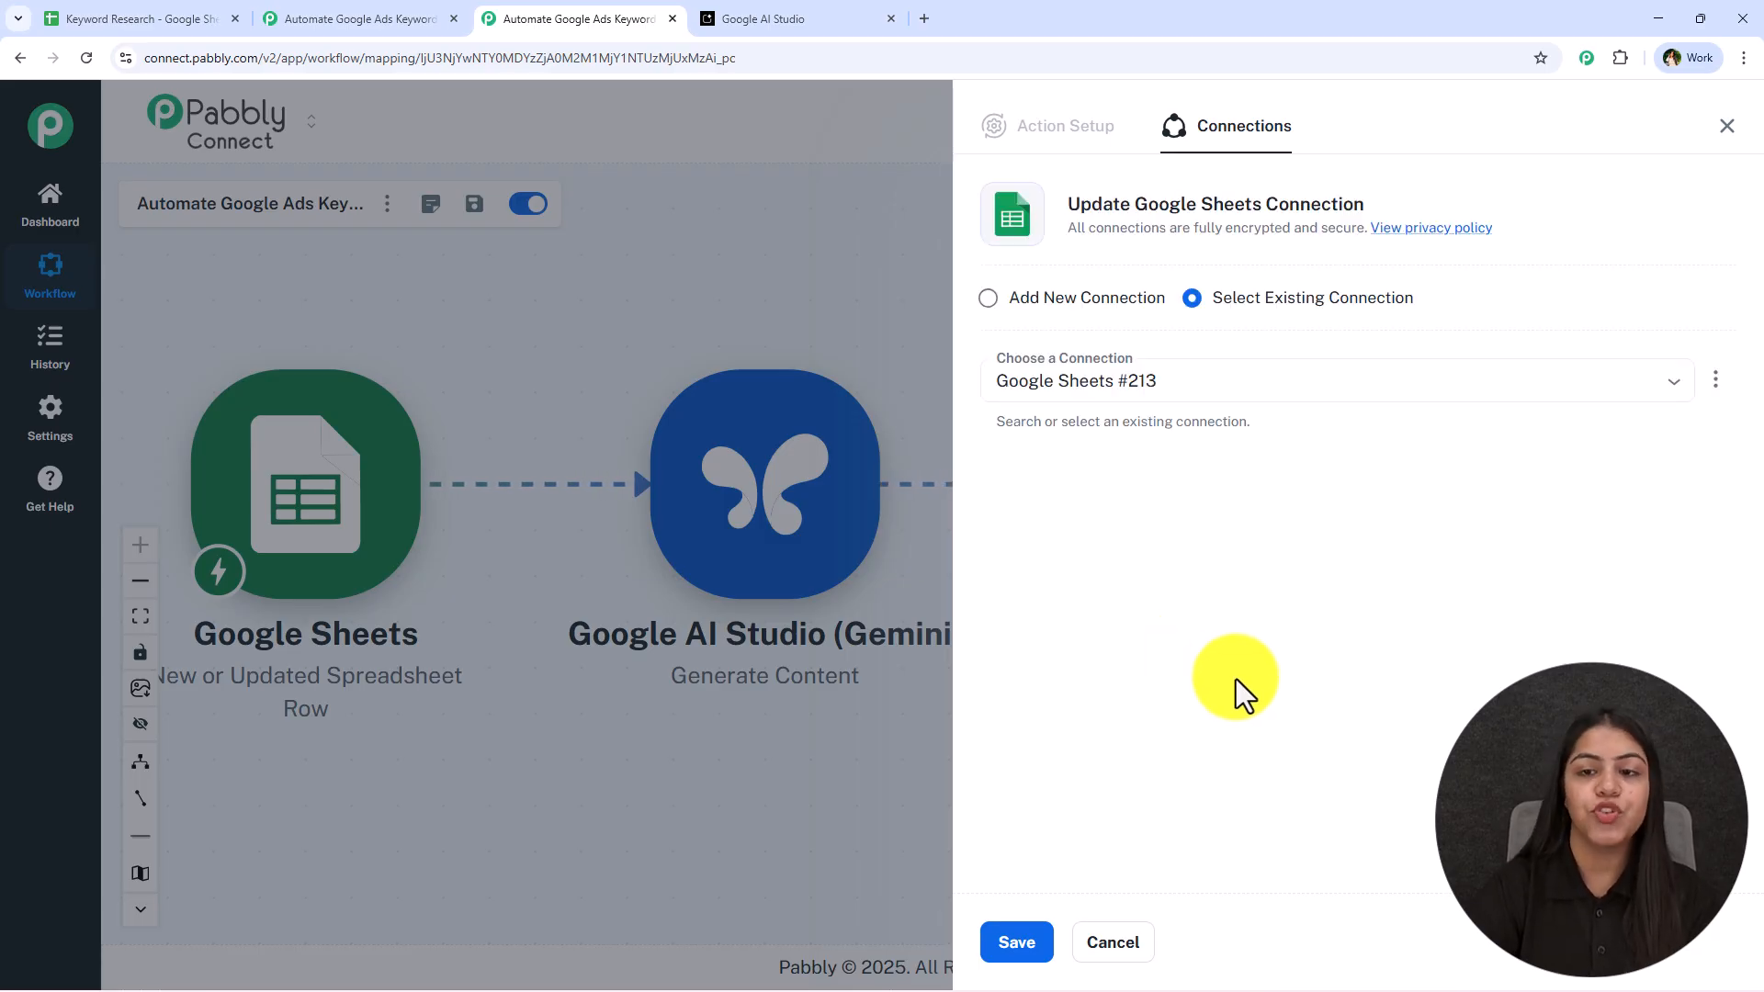
left_click_drag(1209, 317, 1411, 339)
left_click(1176, 705)
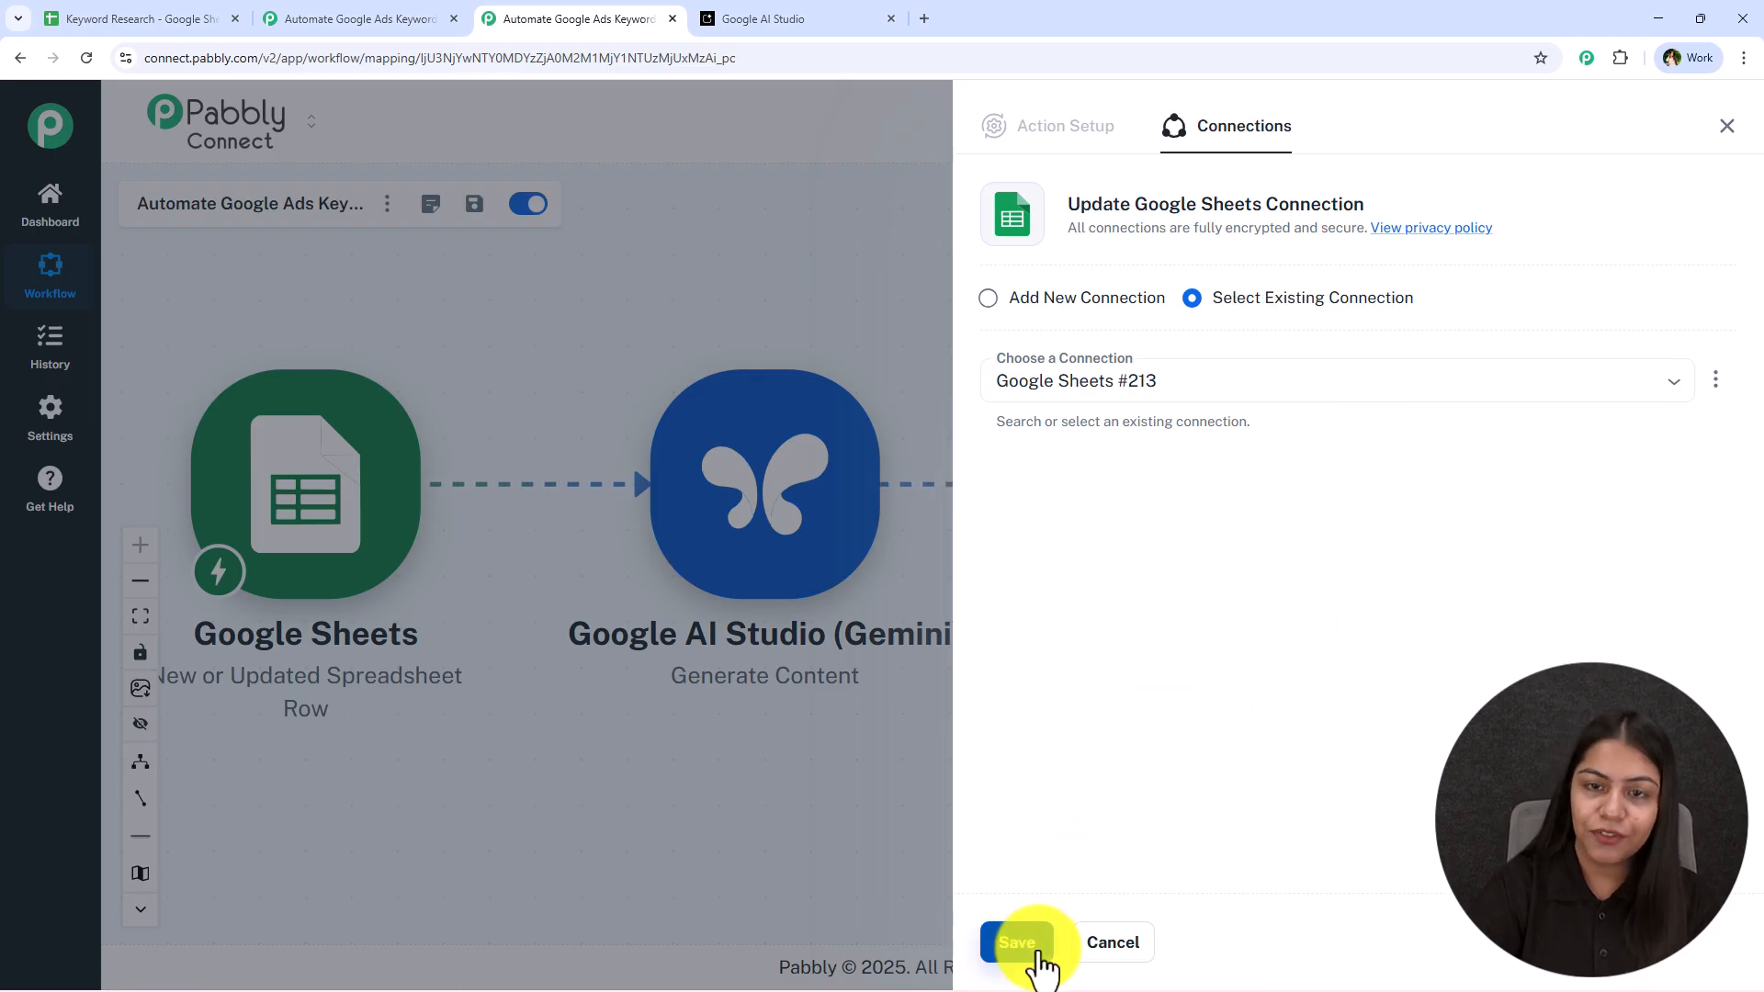
left_click(1091, 303)
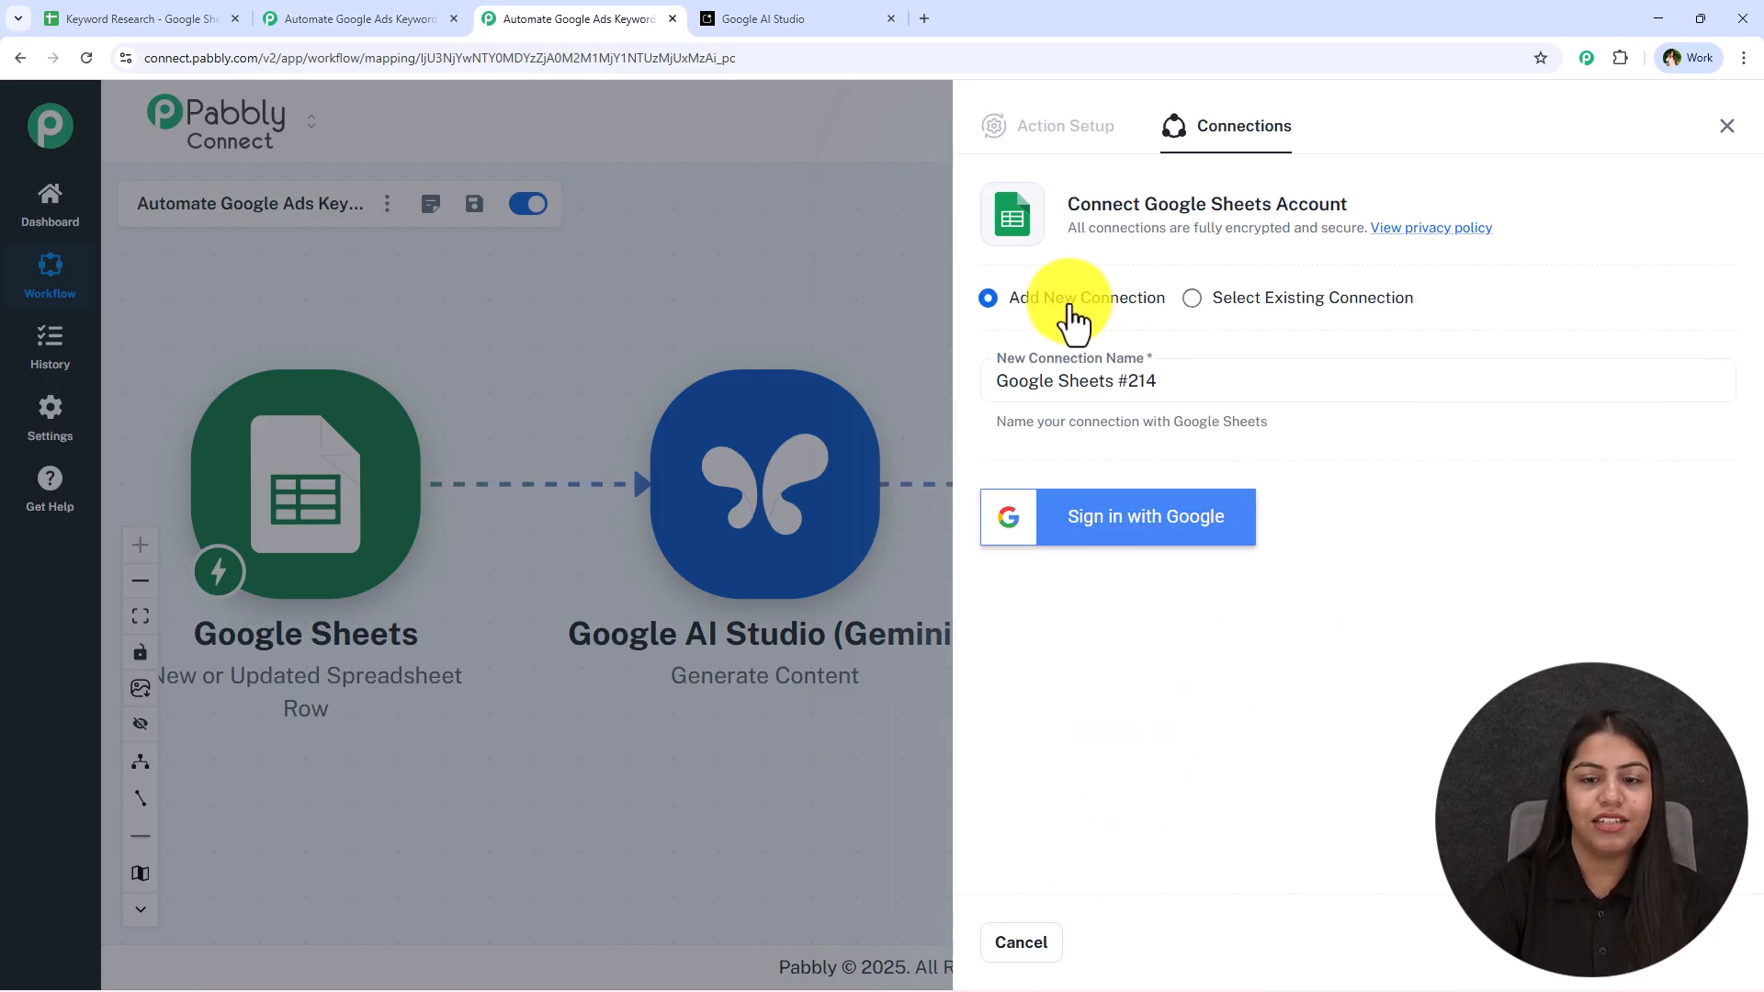
left_click(1145, 555)
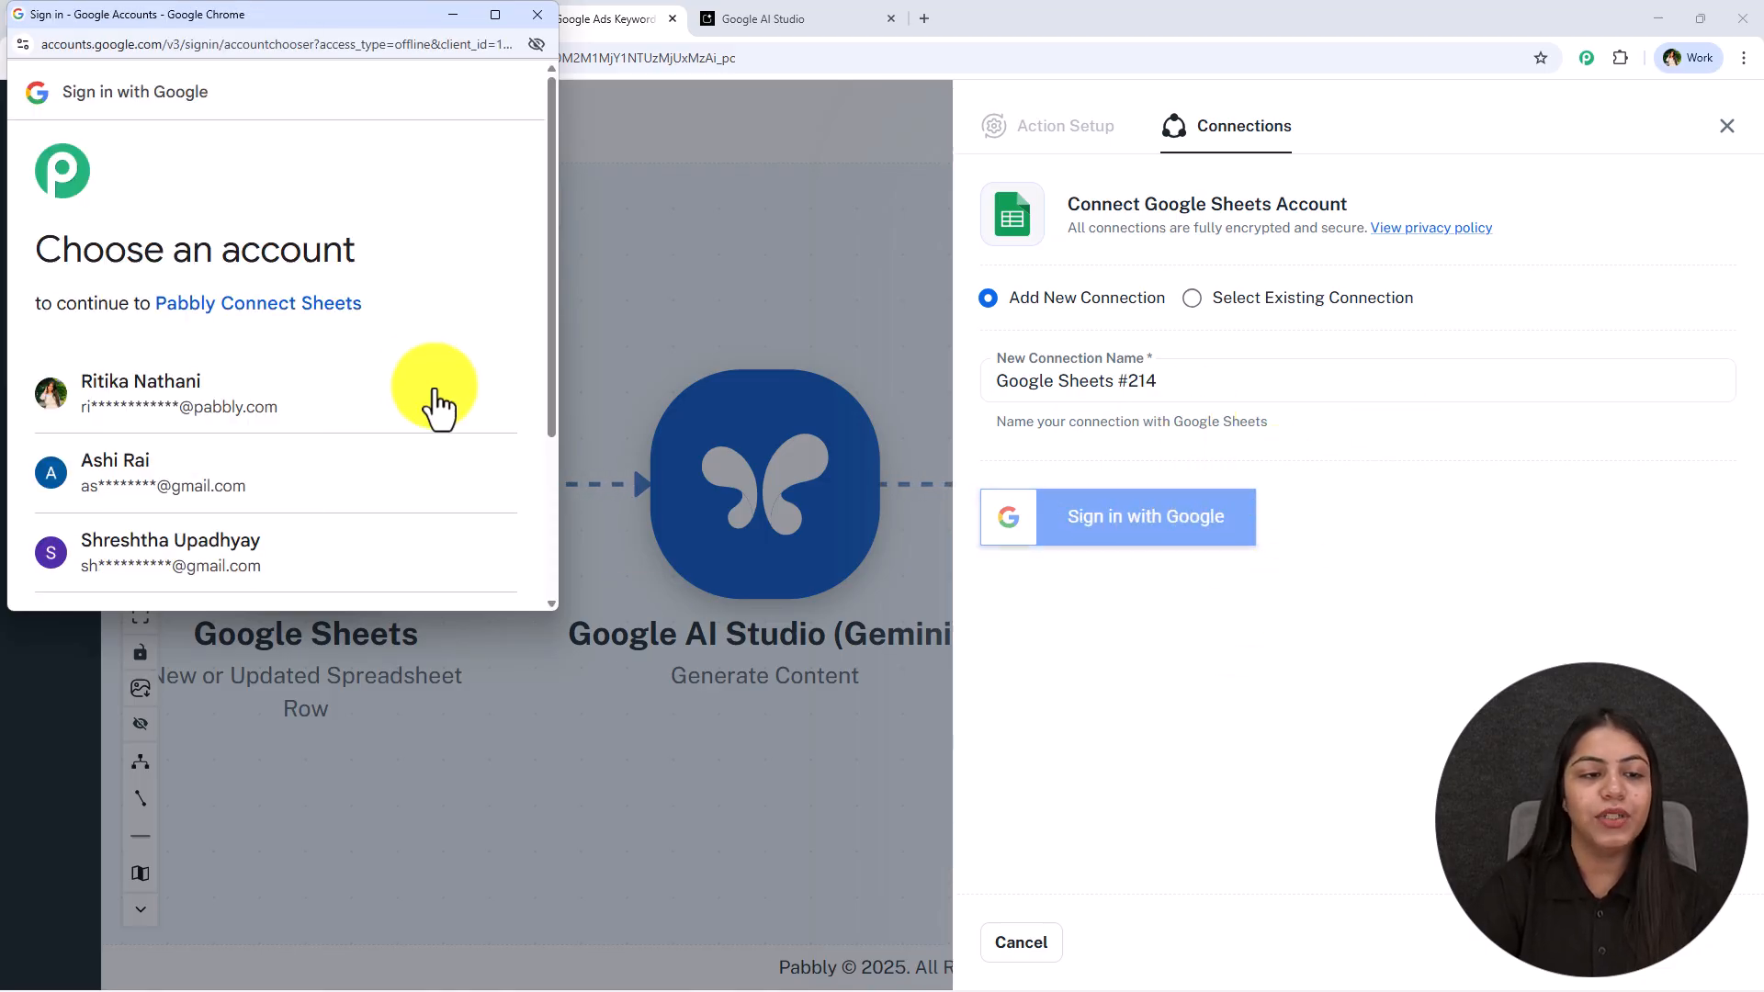
left_click(415, 385)
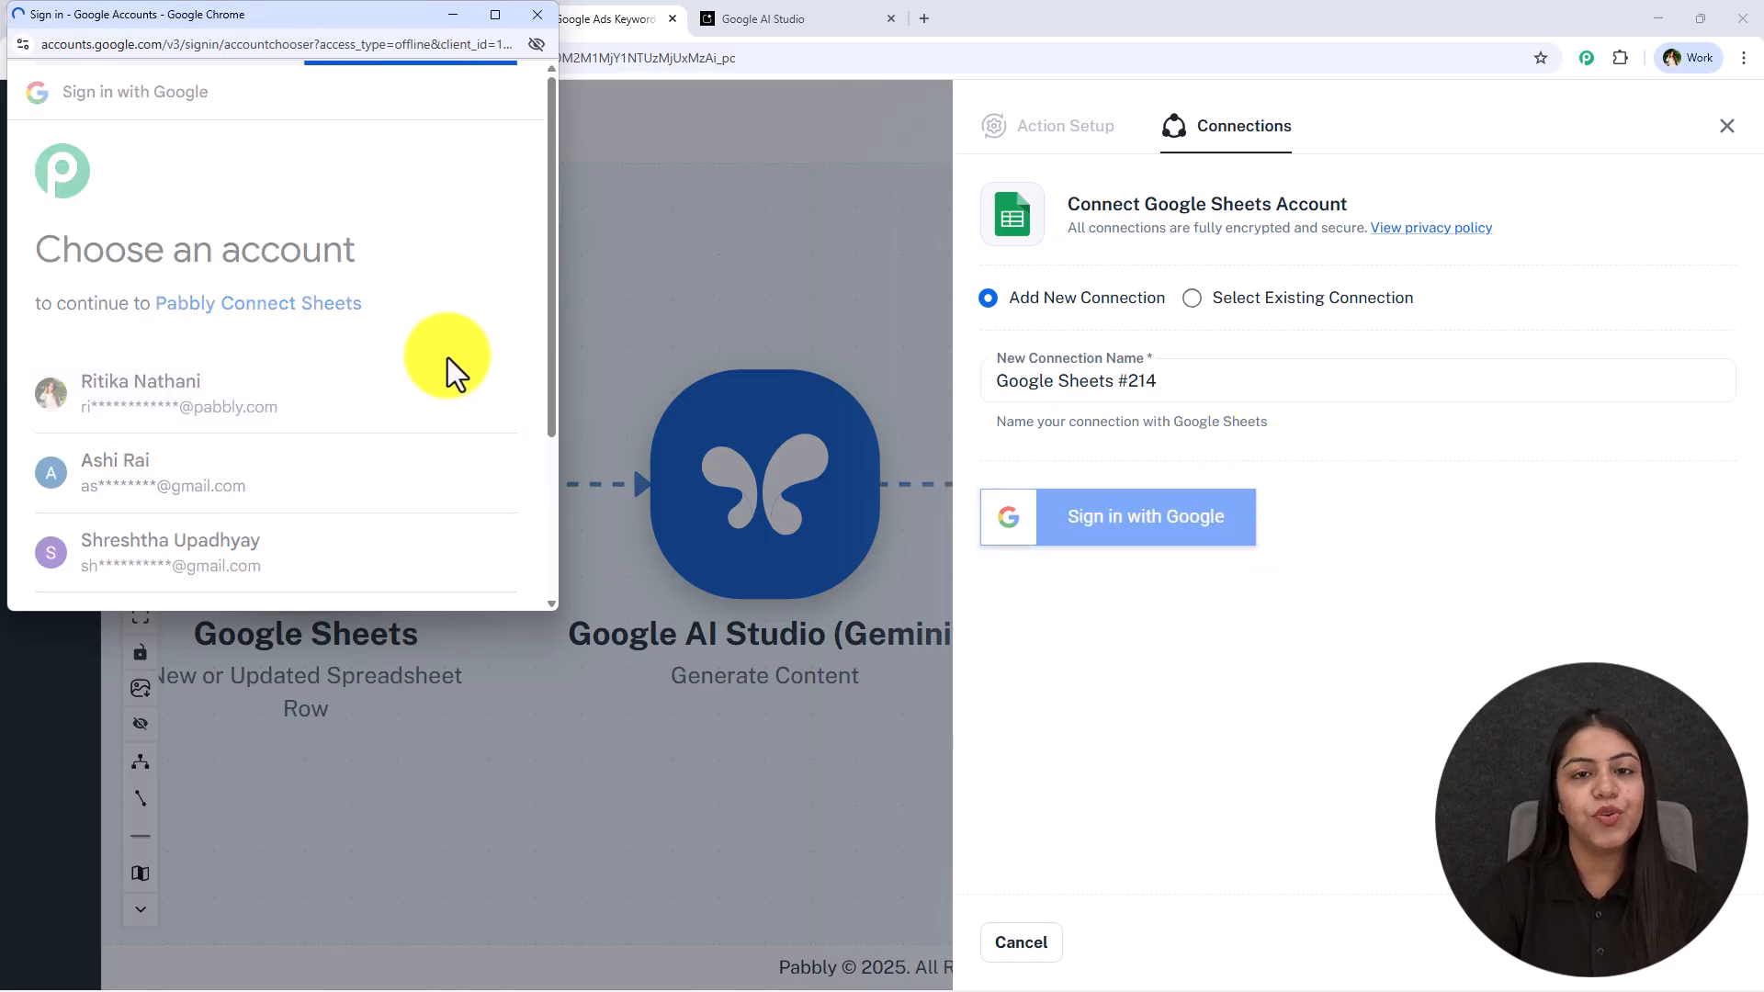
scroll(432, 358, "down", 5)
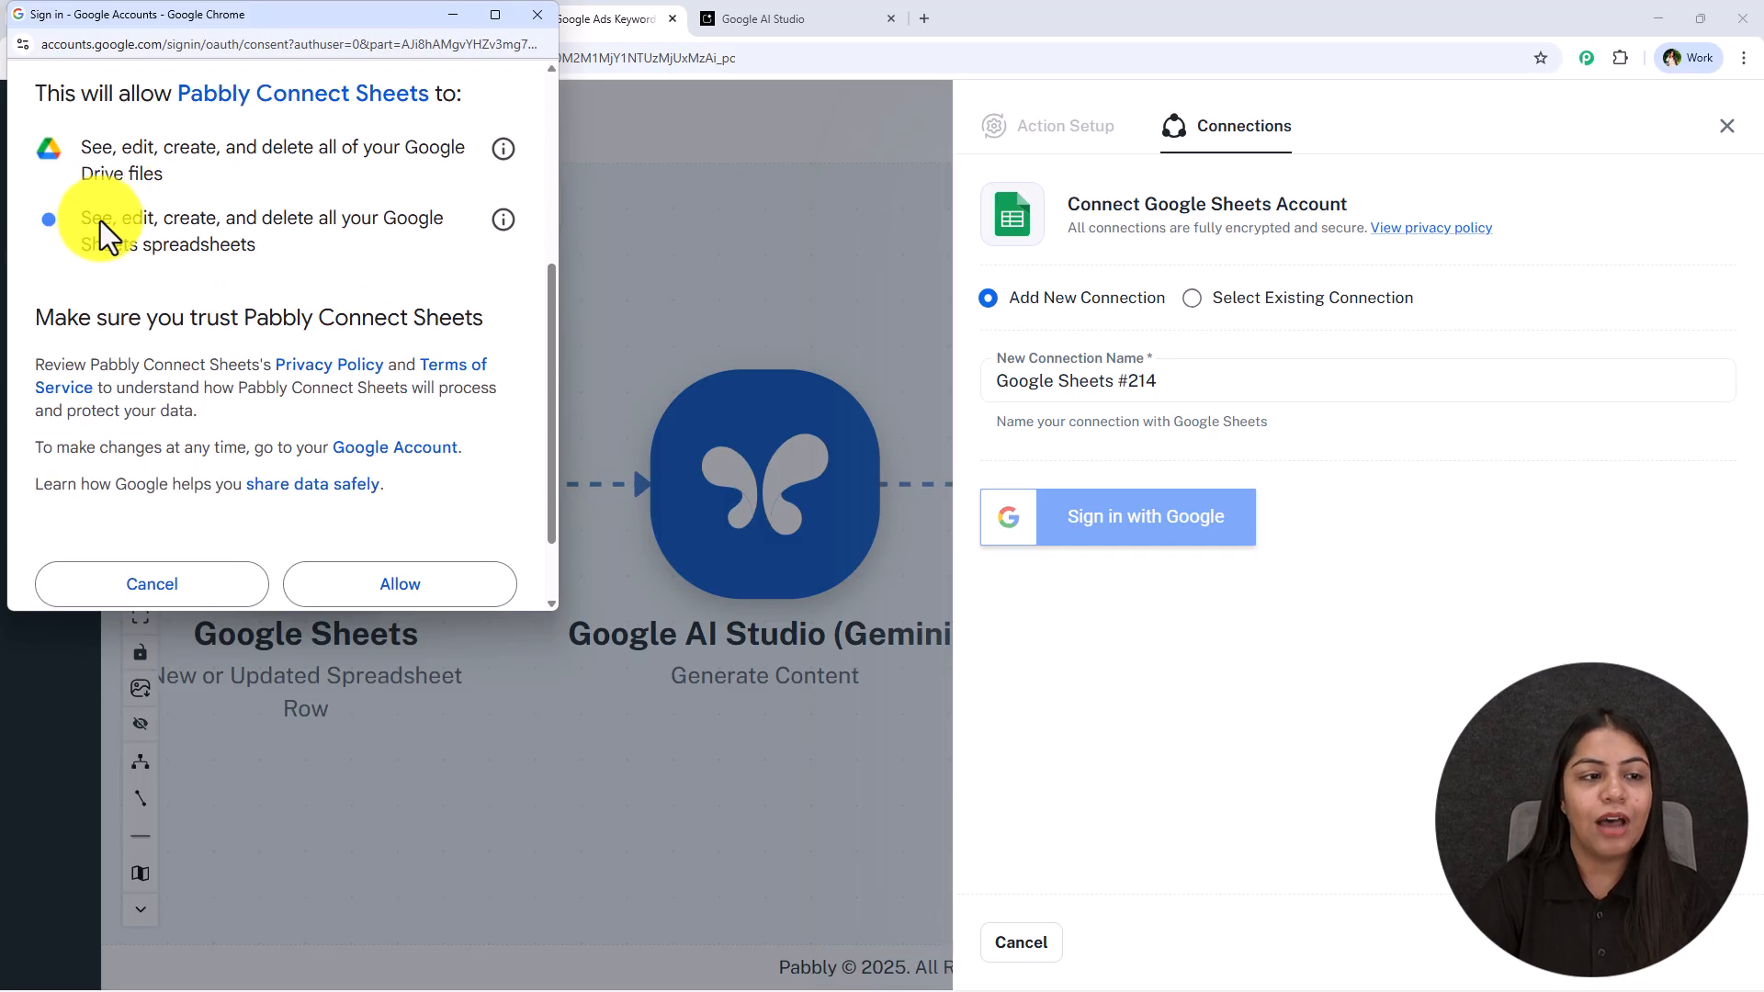
scroll(404, 459, "down", 1)
left_click(422, 487)
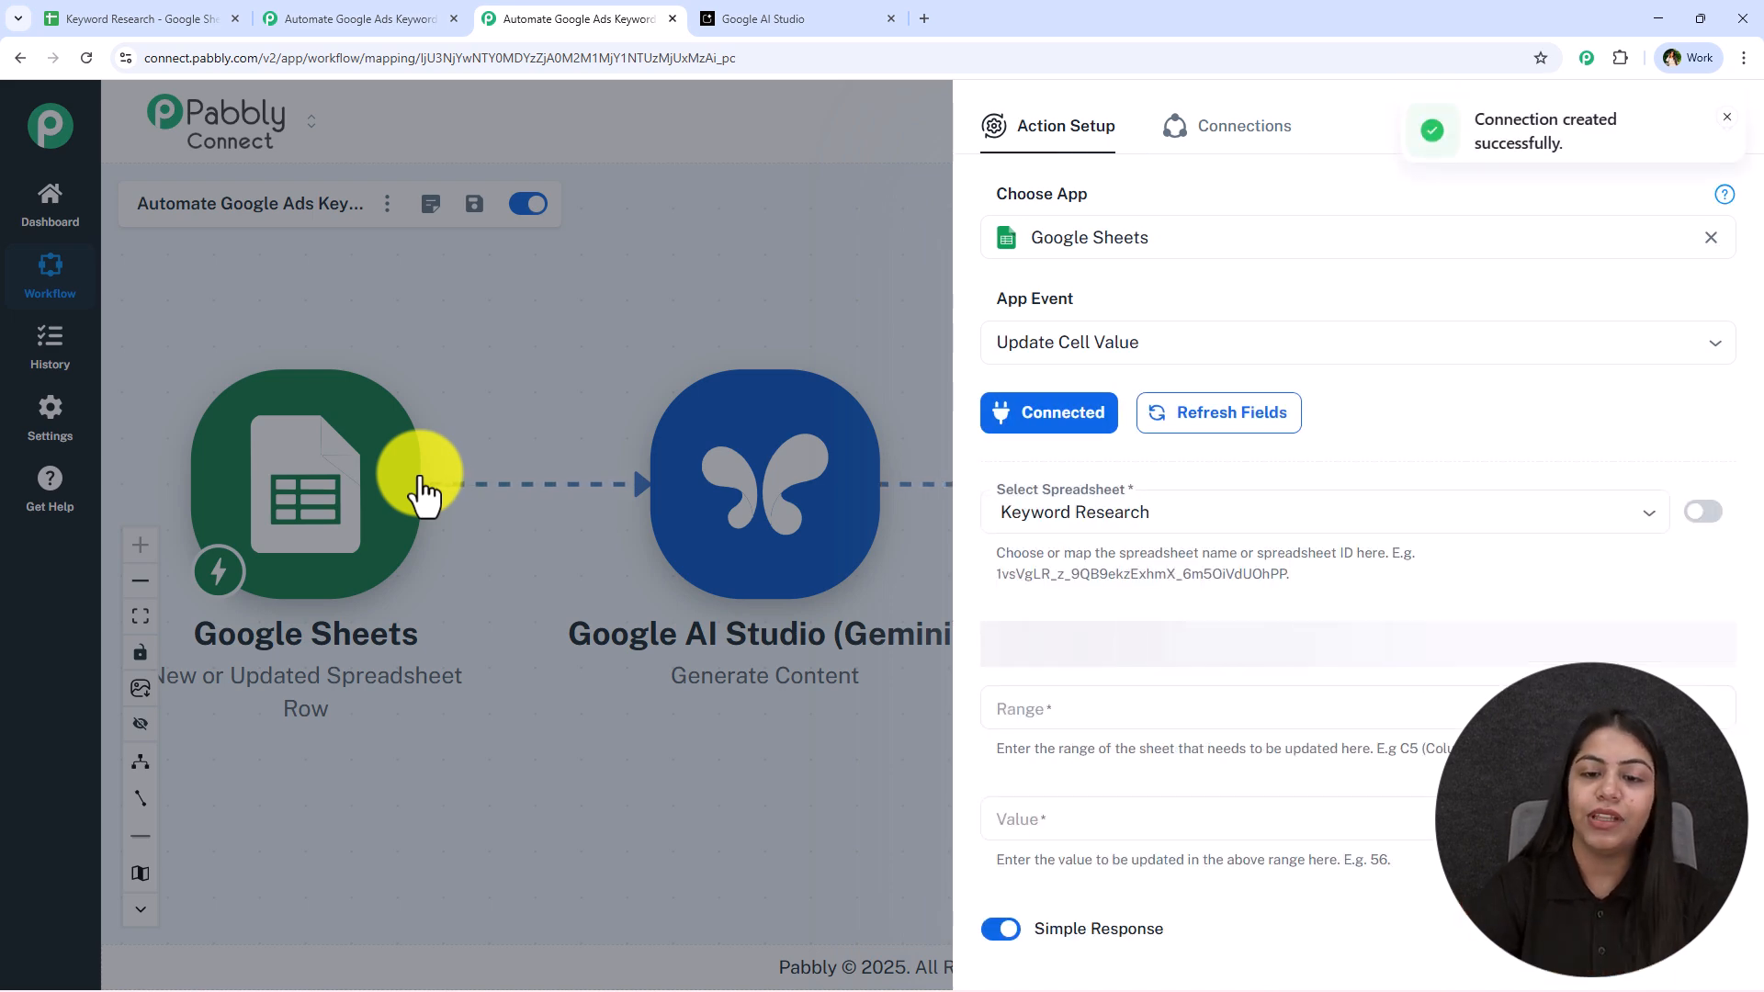
Select the Keyword Research spreadsheet and its Sheet1 for the Update Cell Value action
left_click(1131, 504)
left_click(1139, 558)
scroll(1209, 548, "down", 2)
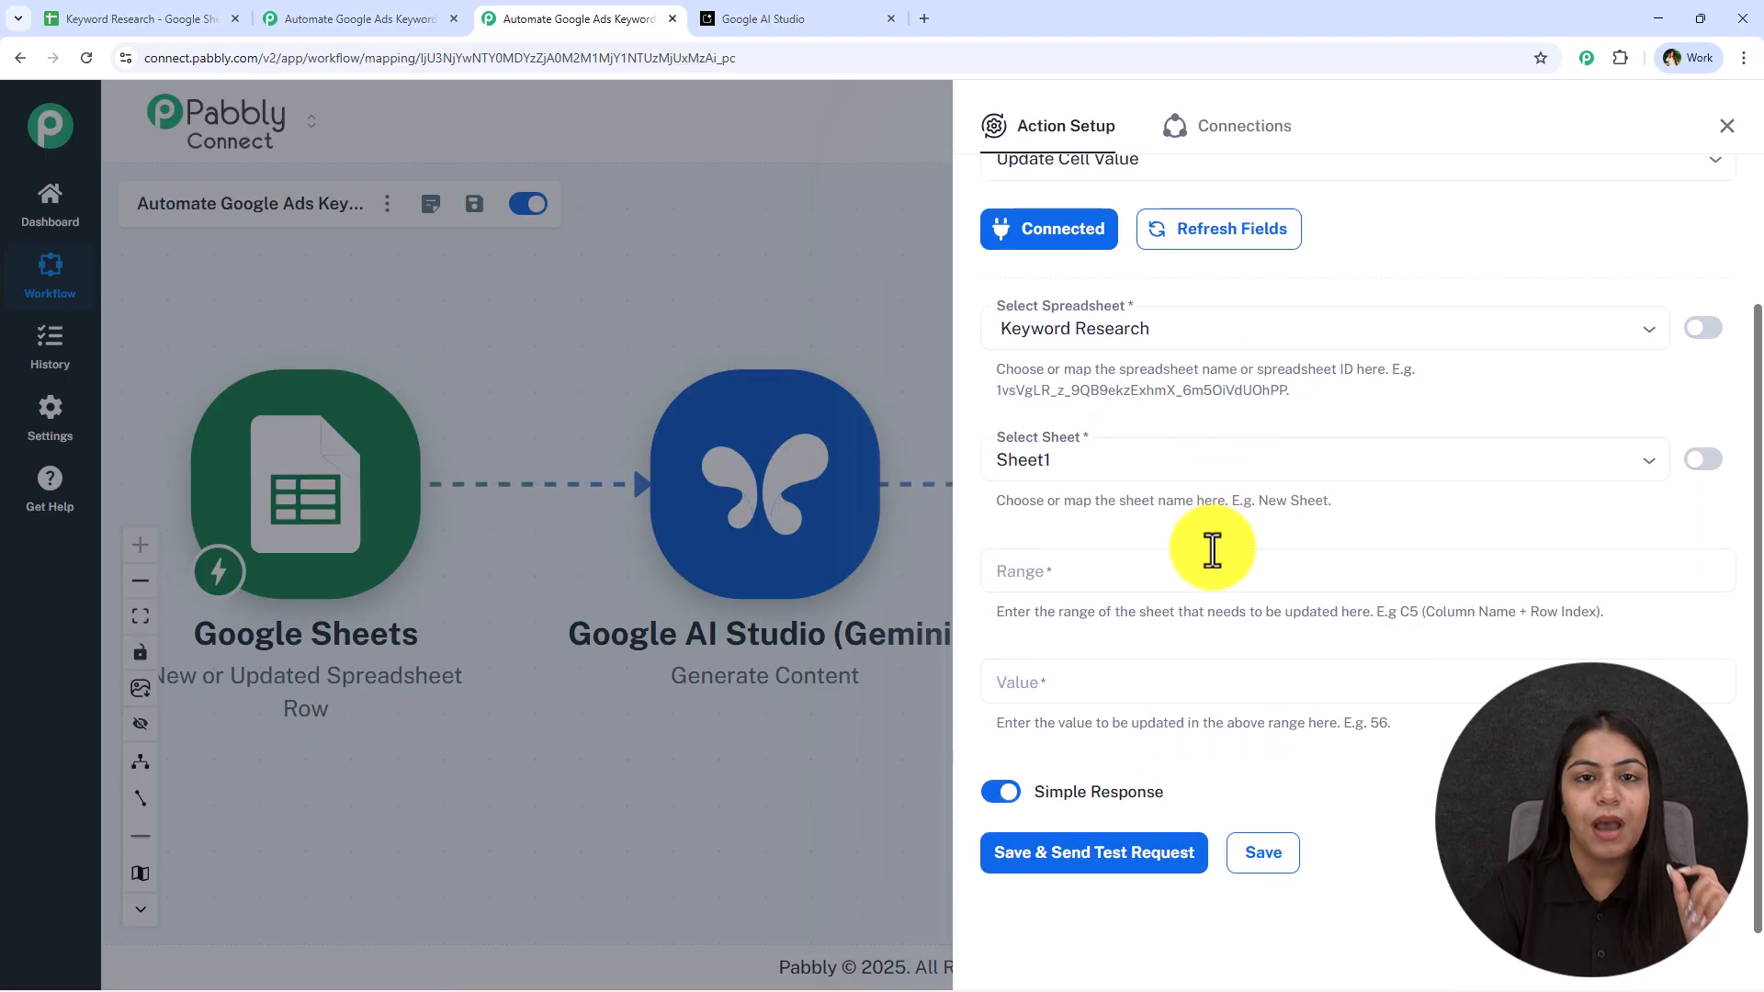
Check the target cell in the Keyword Suggestions column of the Keyword Research sheet and enter F2 as the action's range
left_click(1203, 564)
left_click(1211, 565)
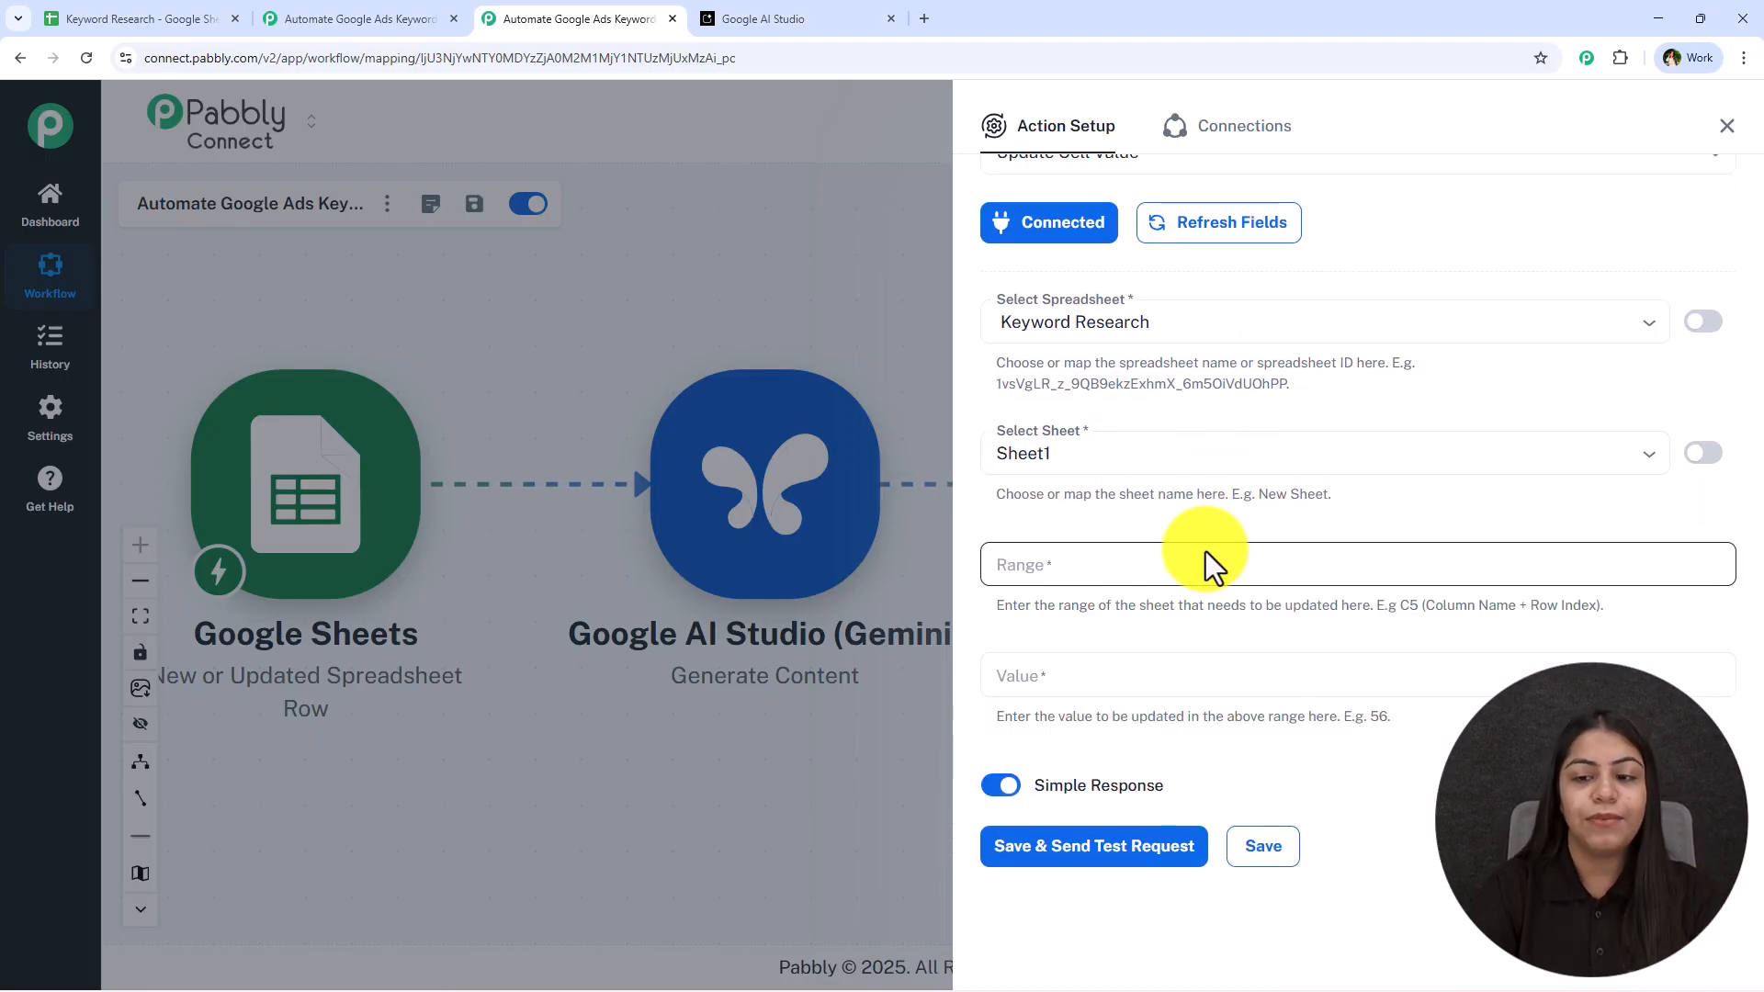
left_click(138, 18)
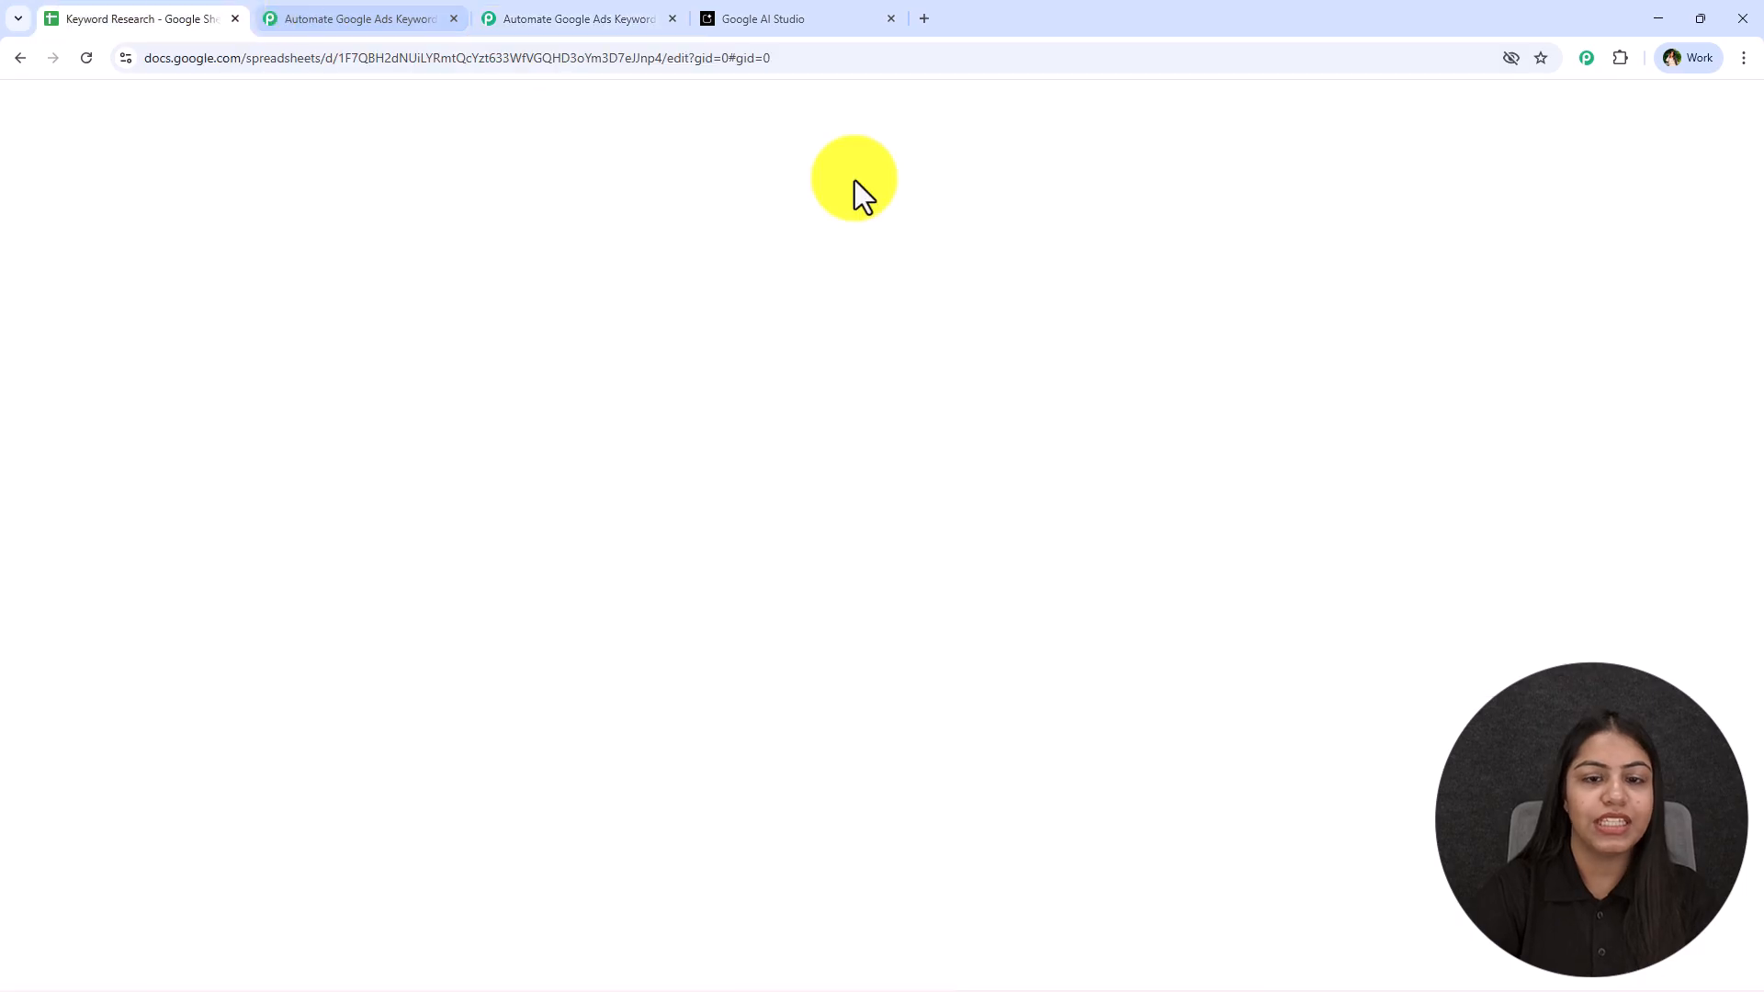
left_click(1519, 371)
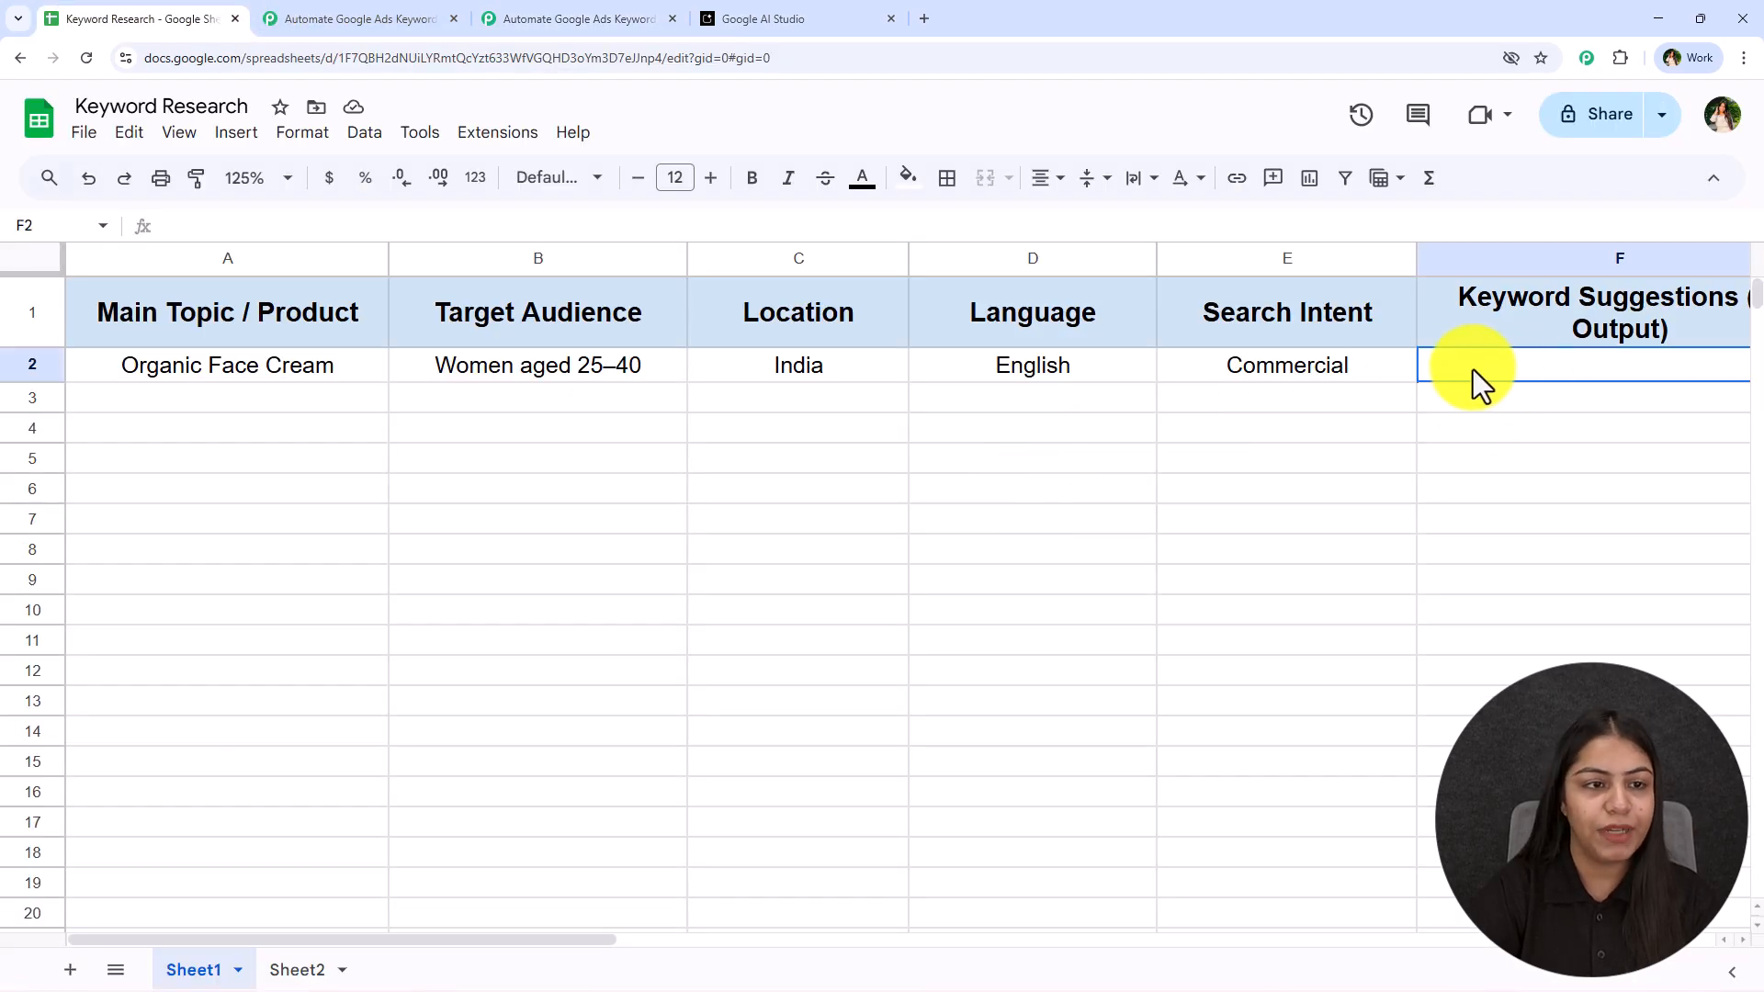
left_click(556, 16)
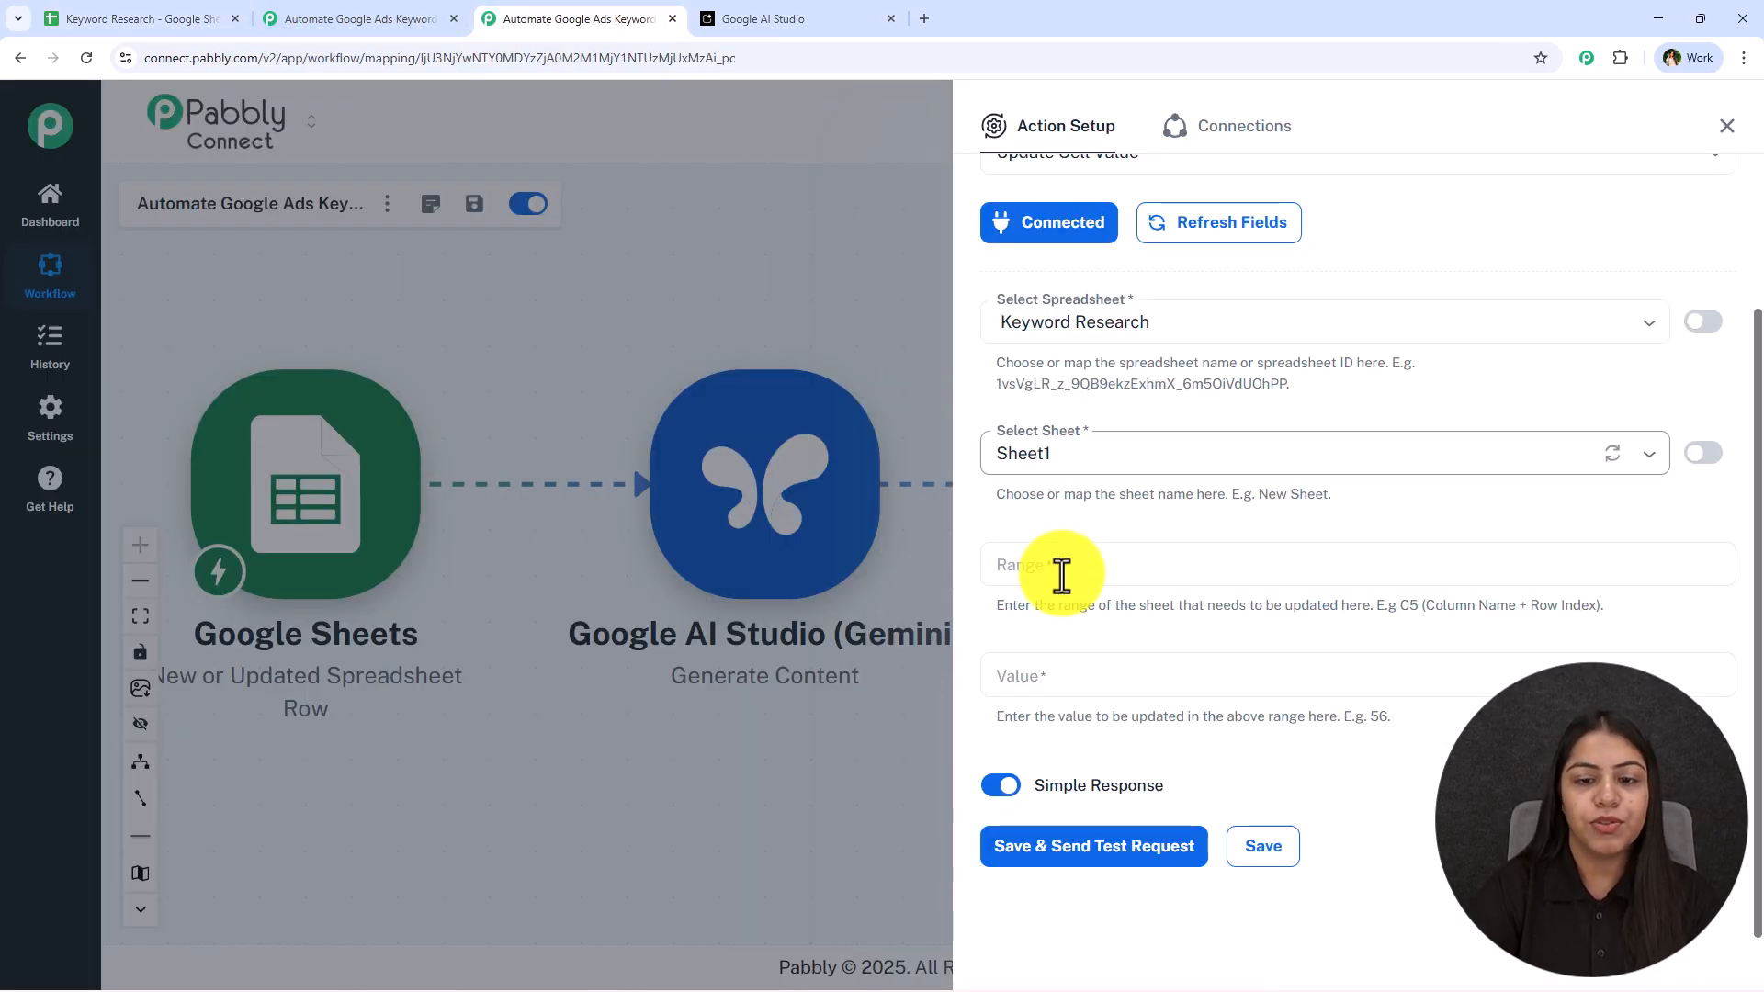
left_click(1056, 563)
type("F2")
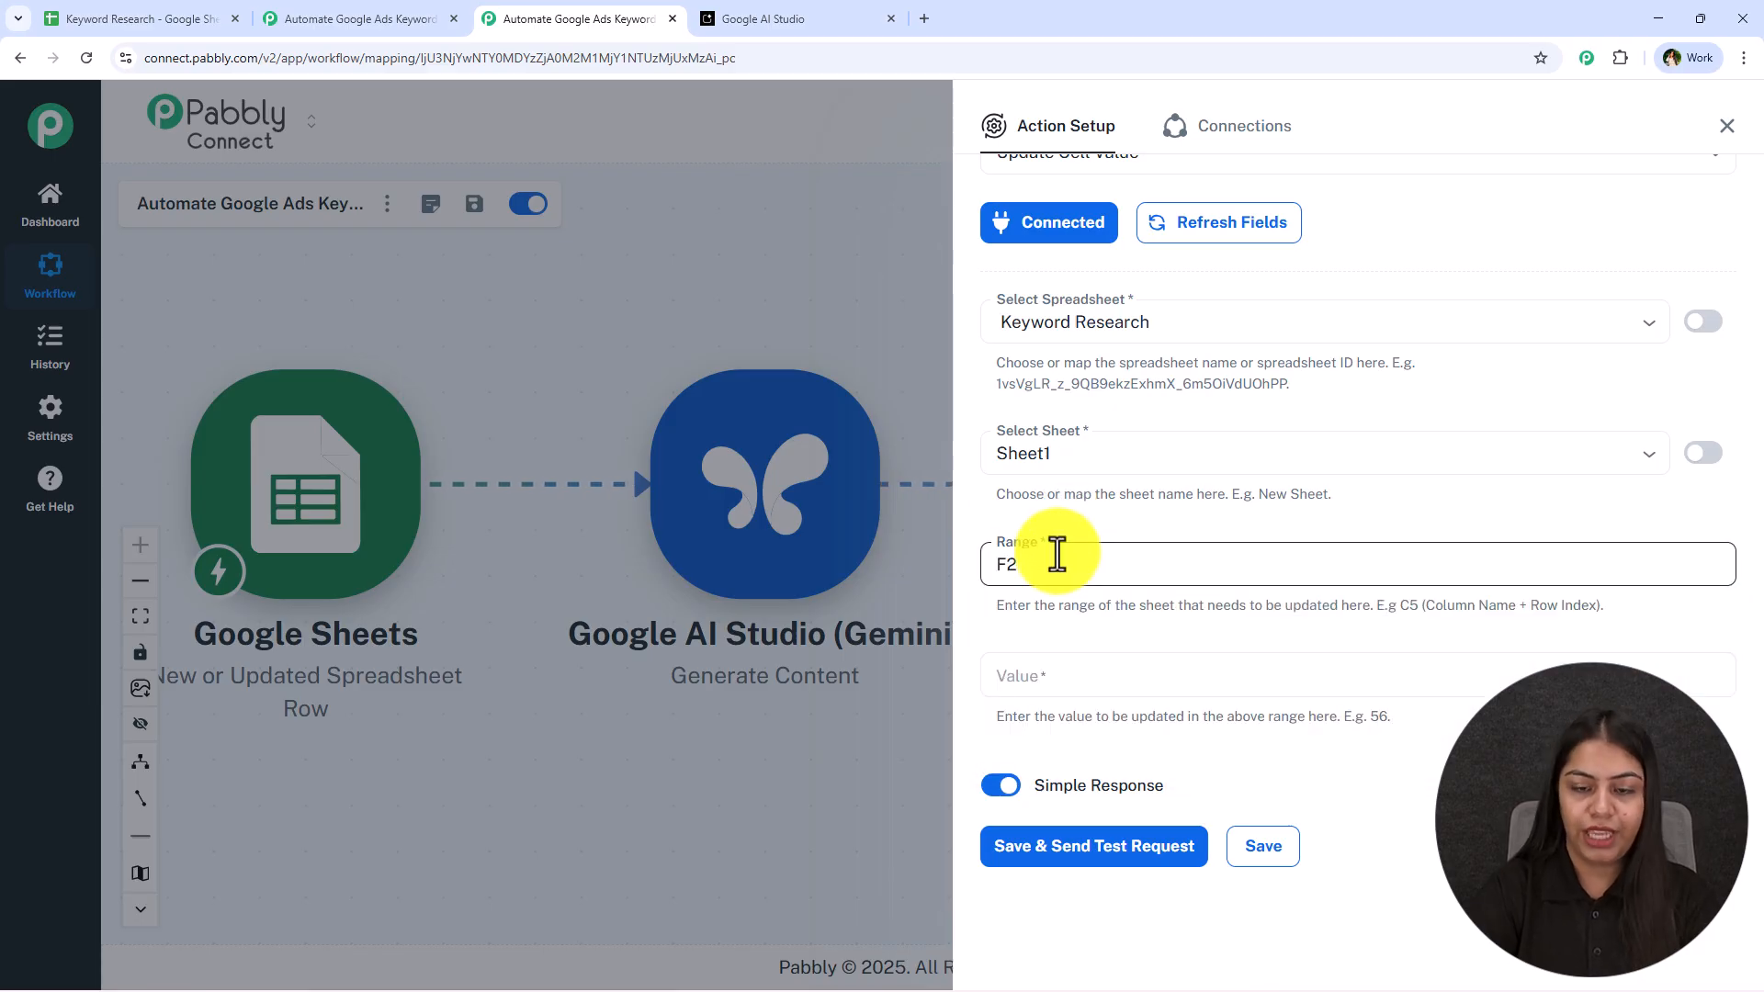
Examine the Keyword Research sheet to see which column and rows new keyword suggestions go into, and return to the workflow
left_click(147, 19)
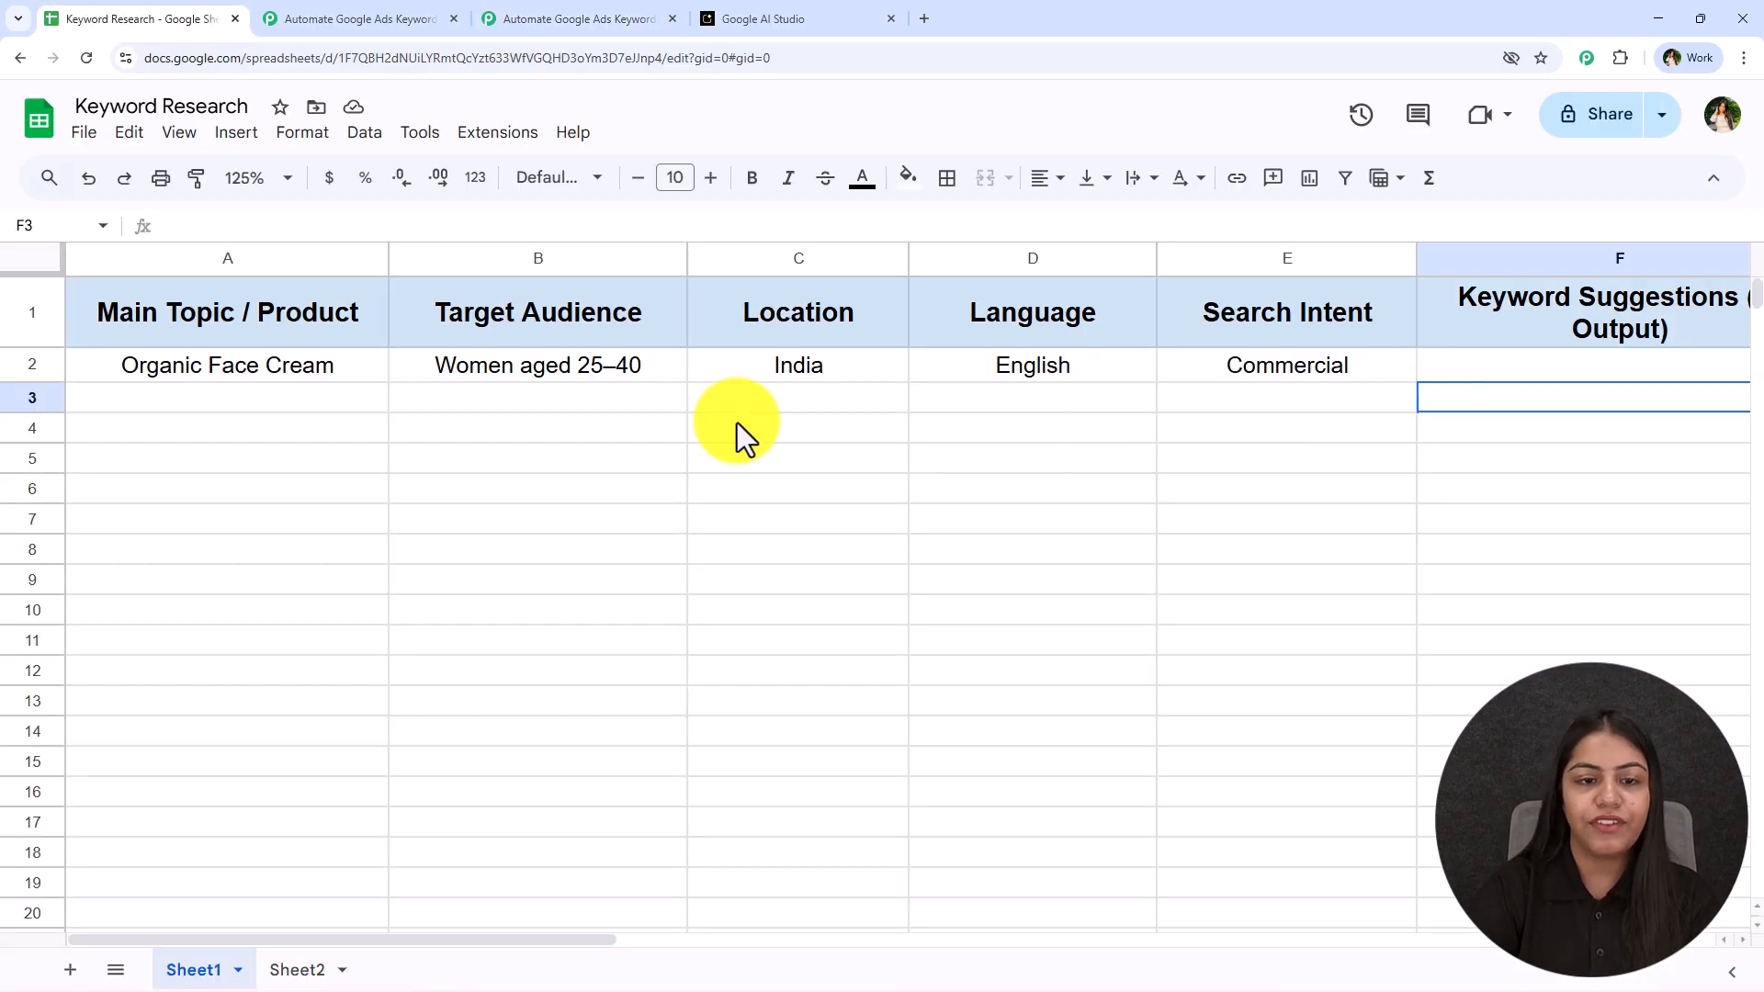
left_click_drag(735, 398, 740, 710)
left_click(1573, 404)
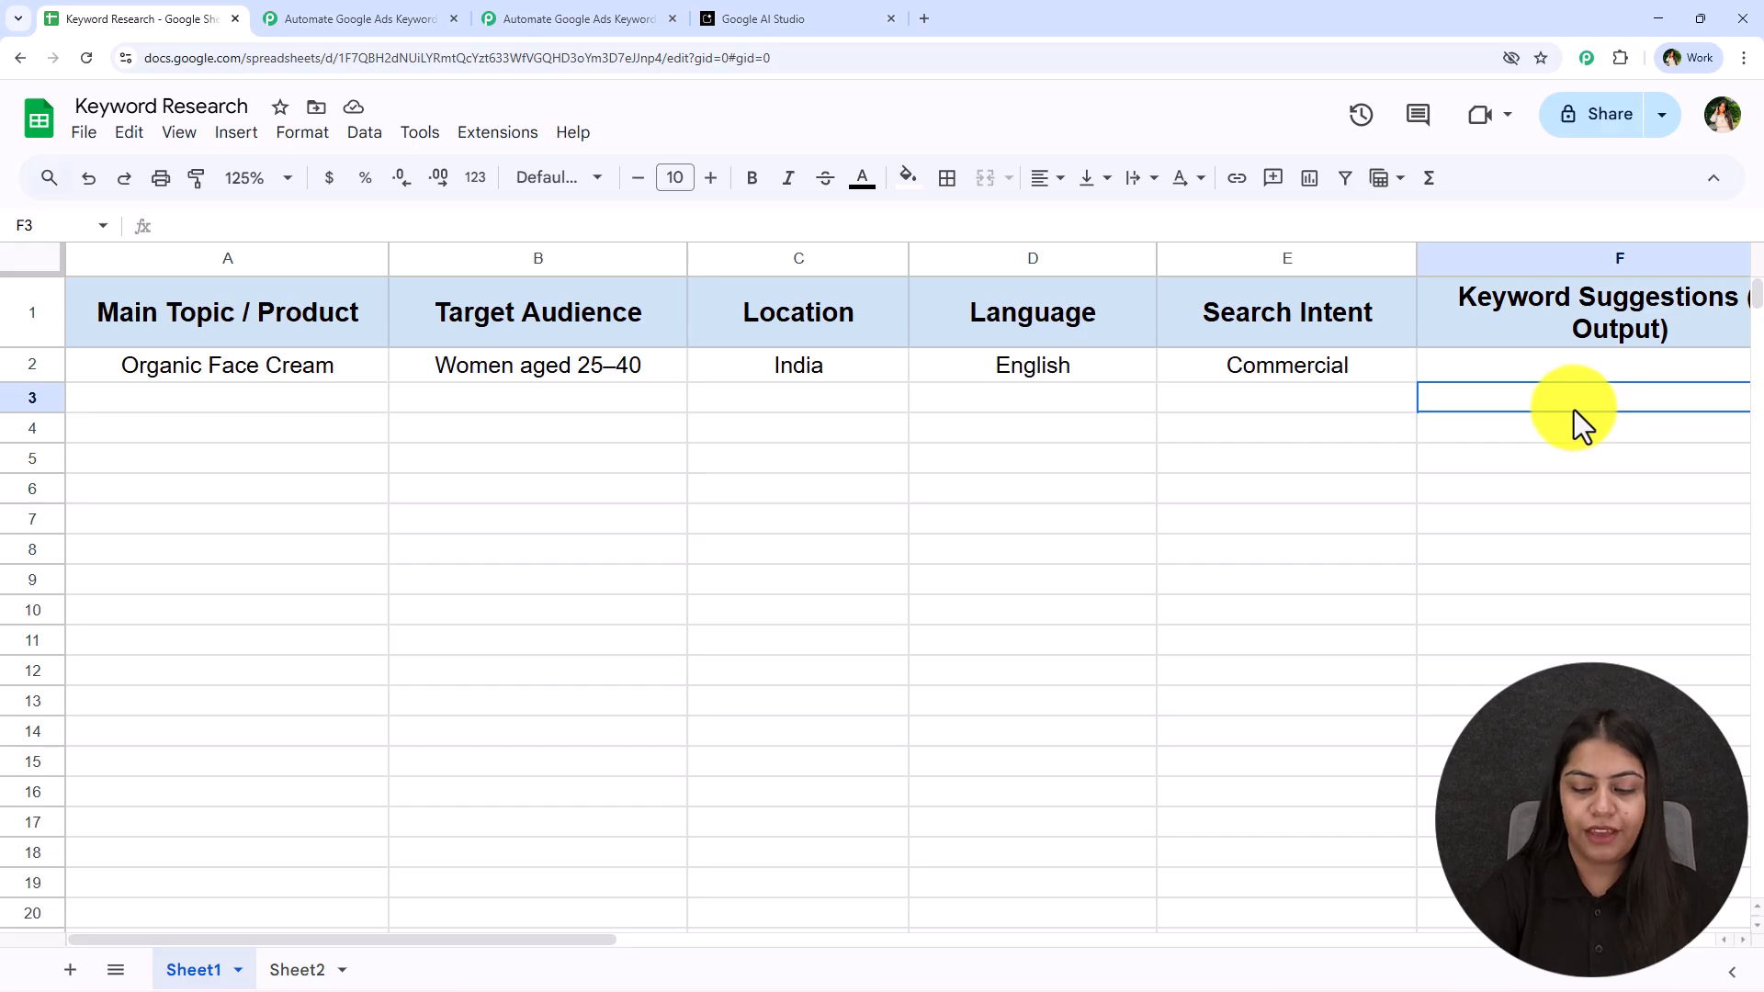
key("Down")
key("Down")
key("Down")
key("Down")
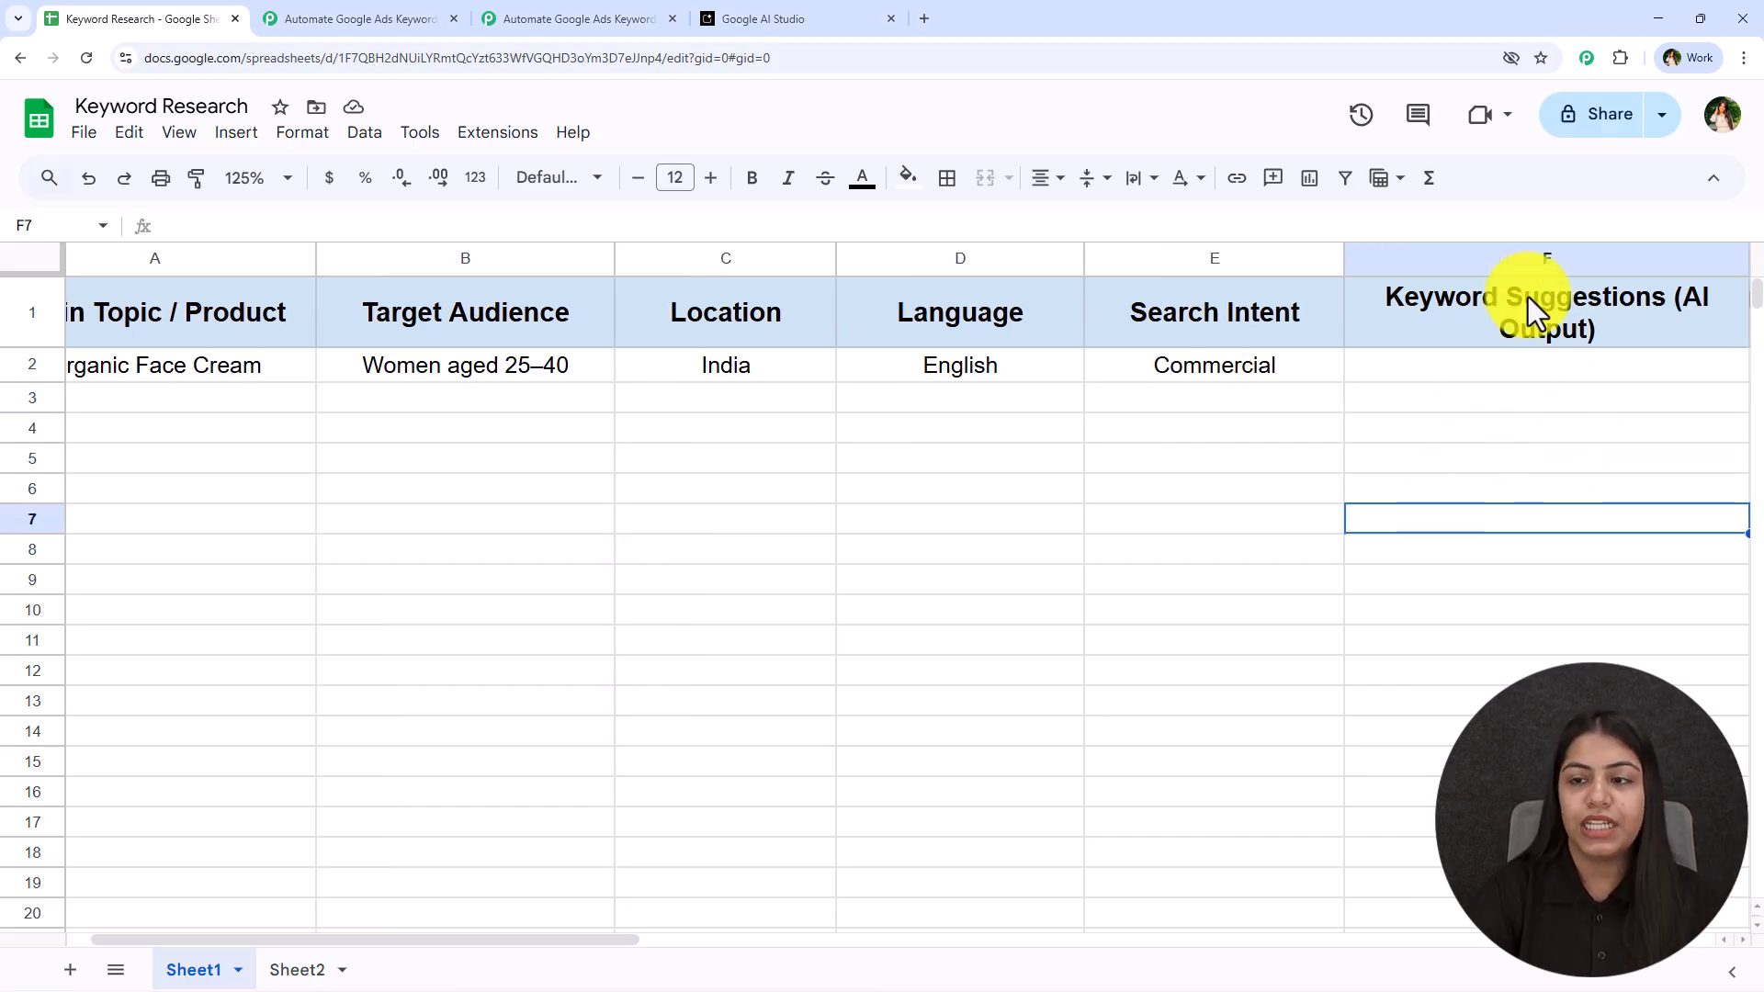
left_click(1524, 257)
left_click_drag(1448, 366, 1424, 760)
left_click(551, 20)
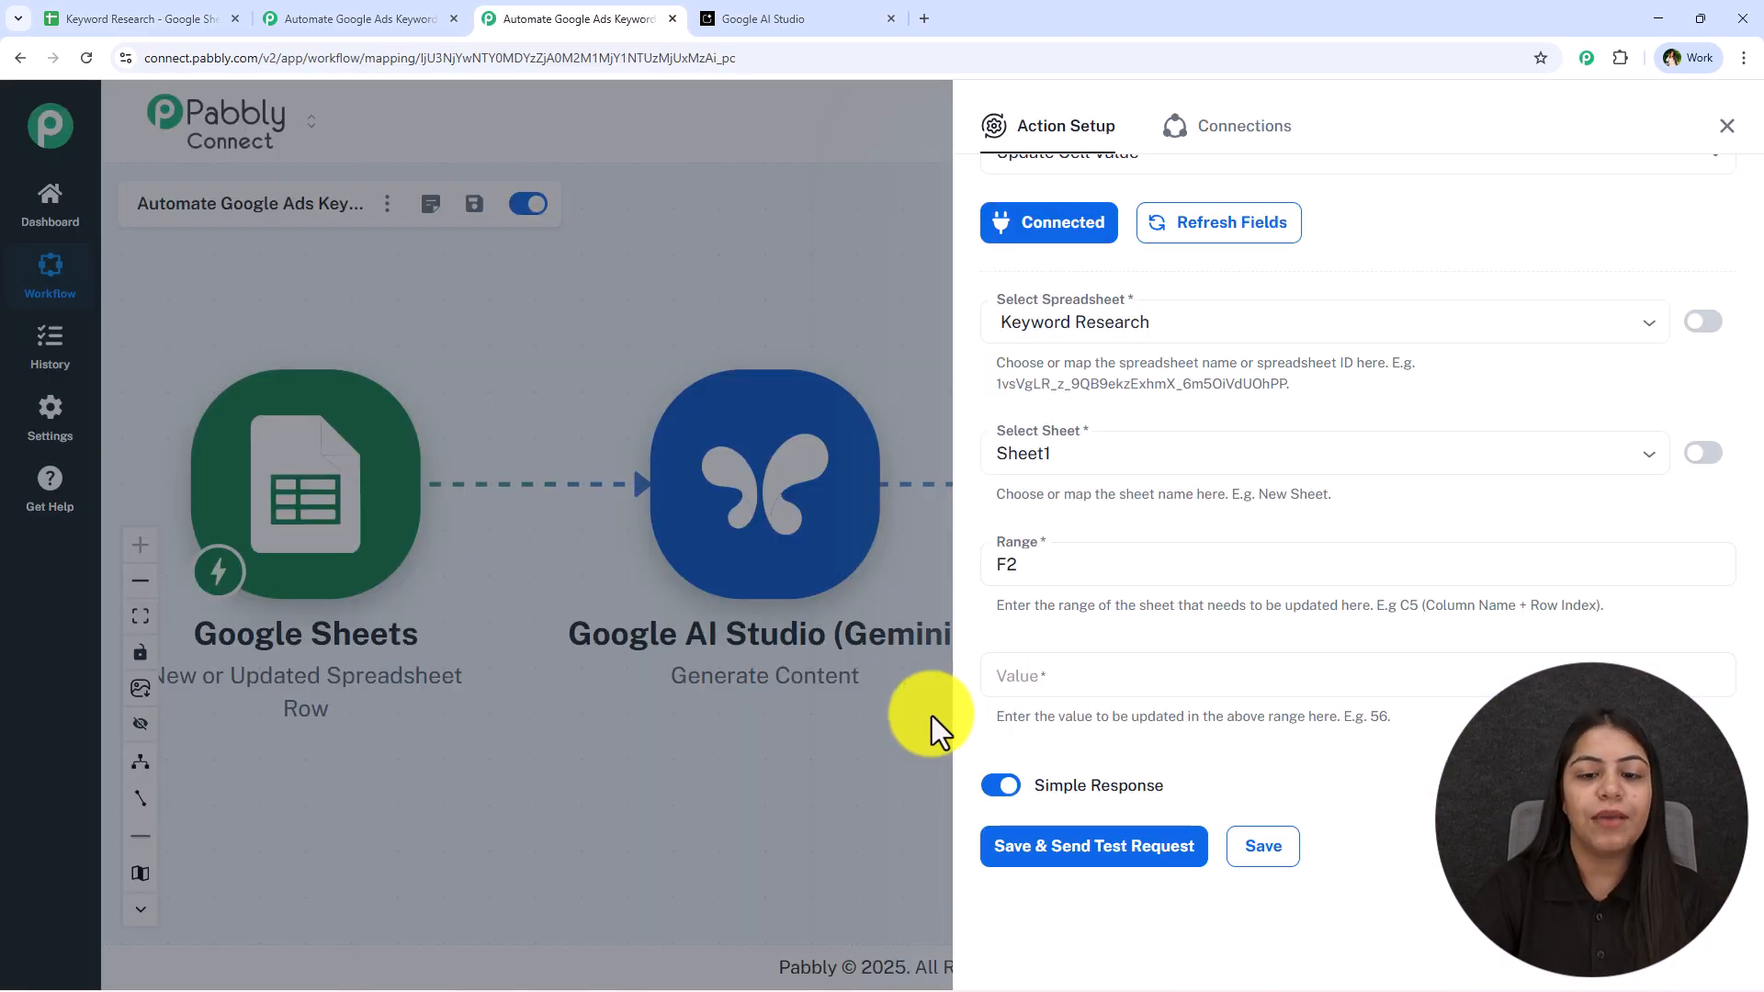
Replace the fixed row number in the range with the RowIndex mapped from the Google Sheets trigger, keeping column F
left_click(1020, 560)
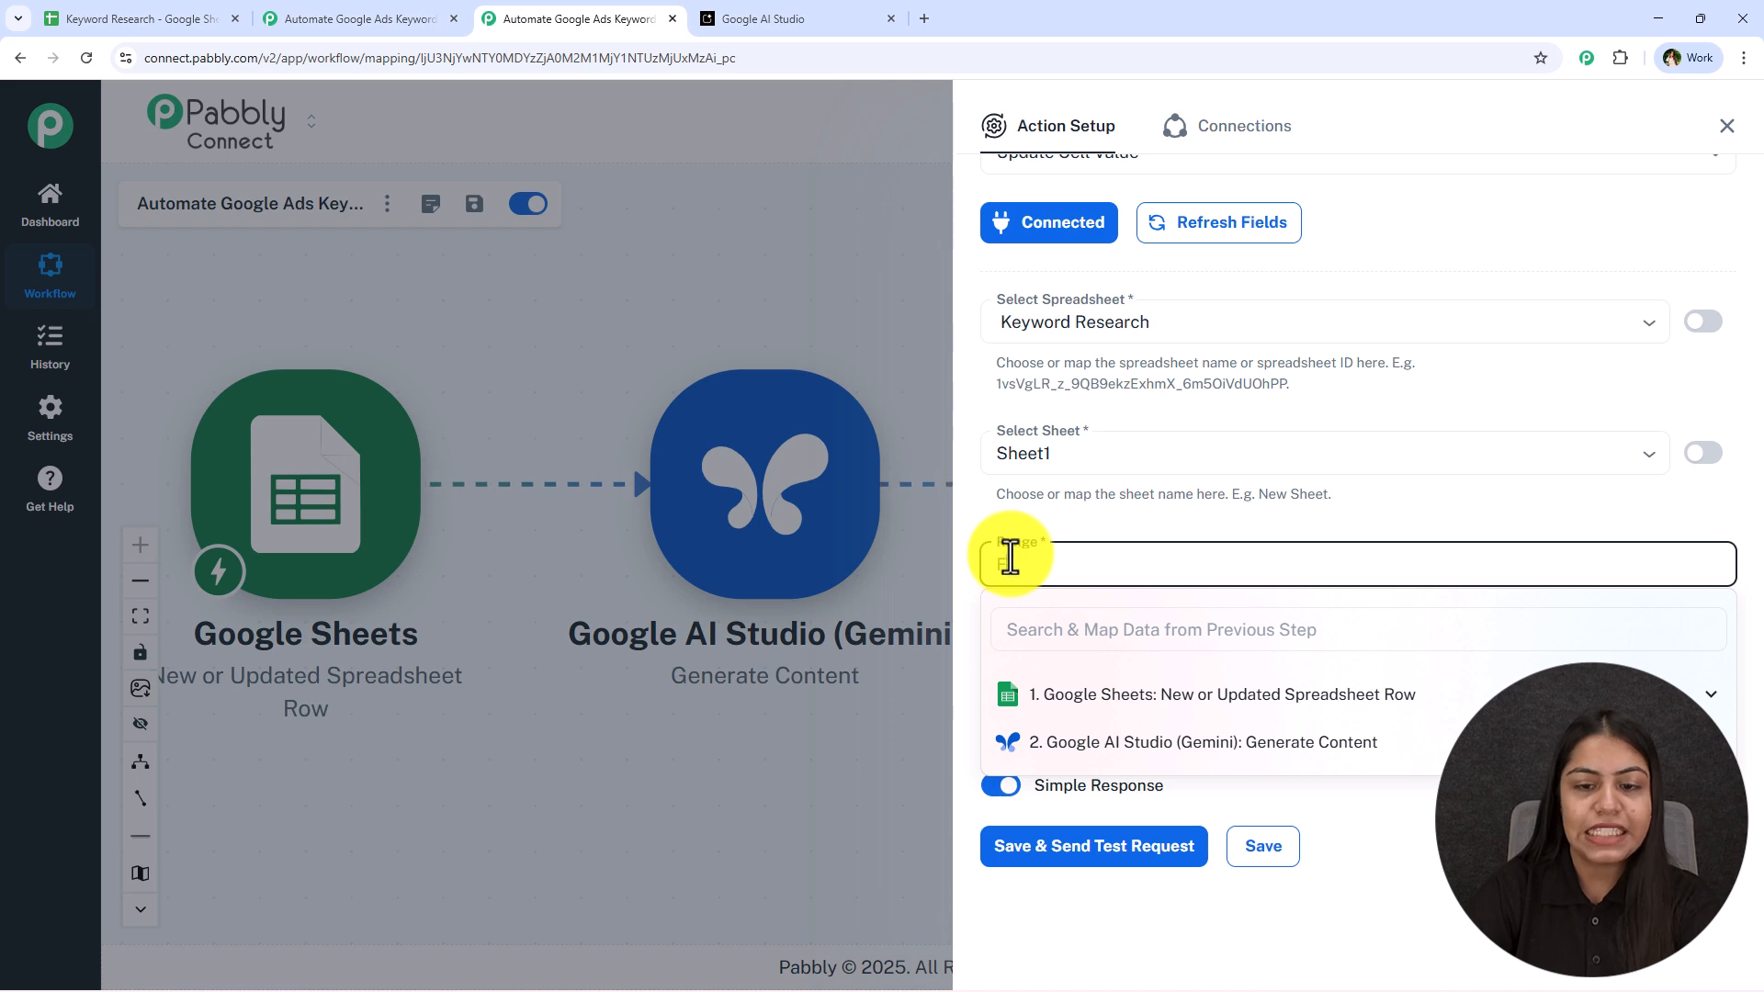
left_click(1071, 629)
type("row")
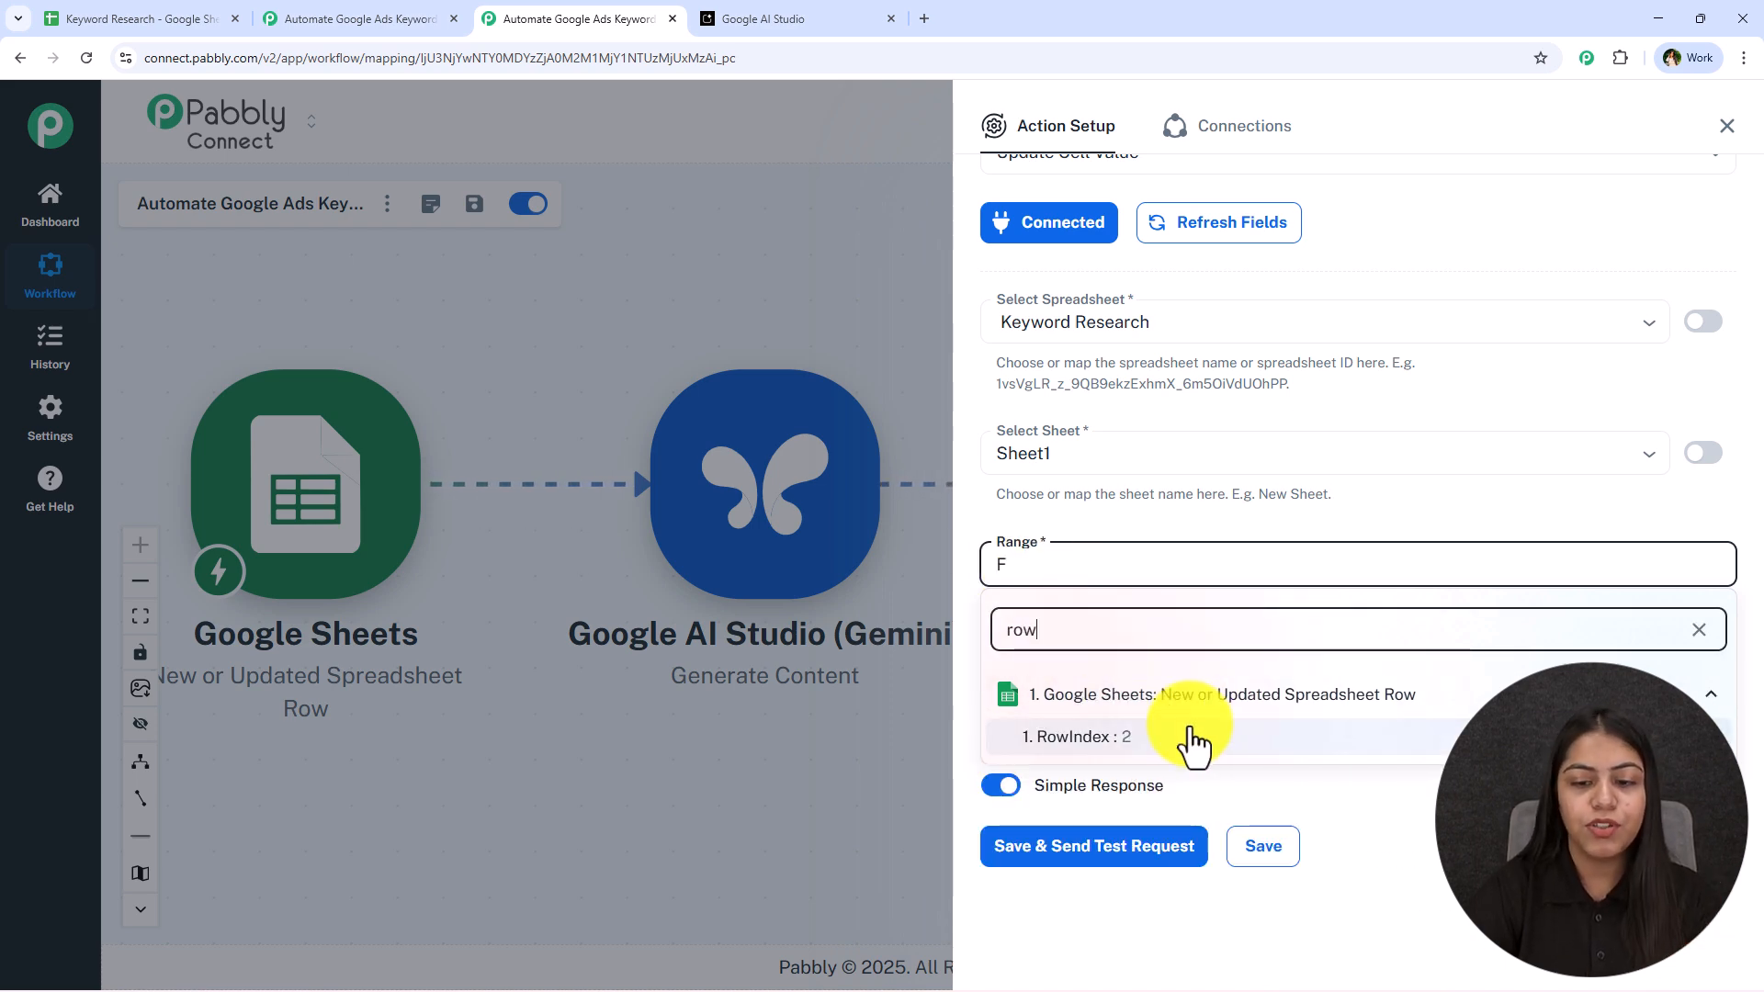
left_click(1185, 735)
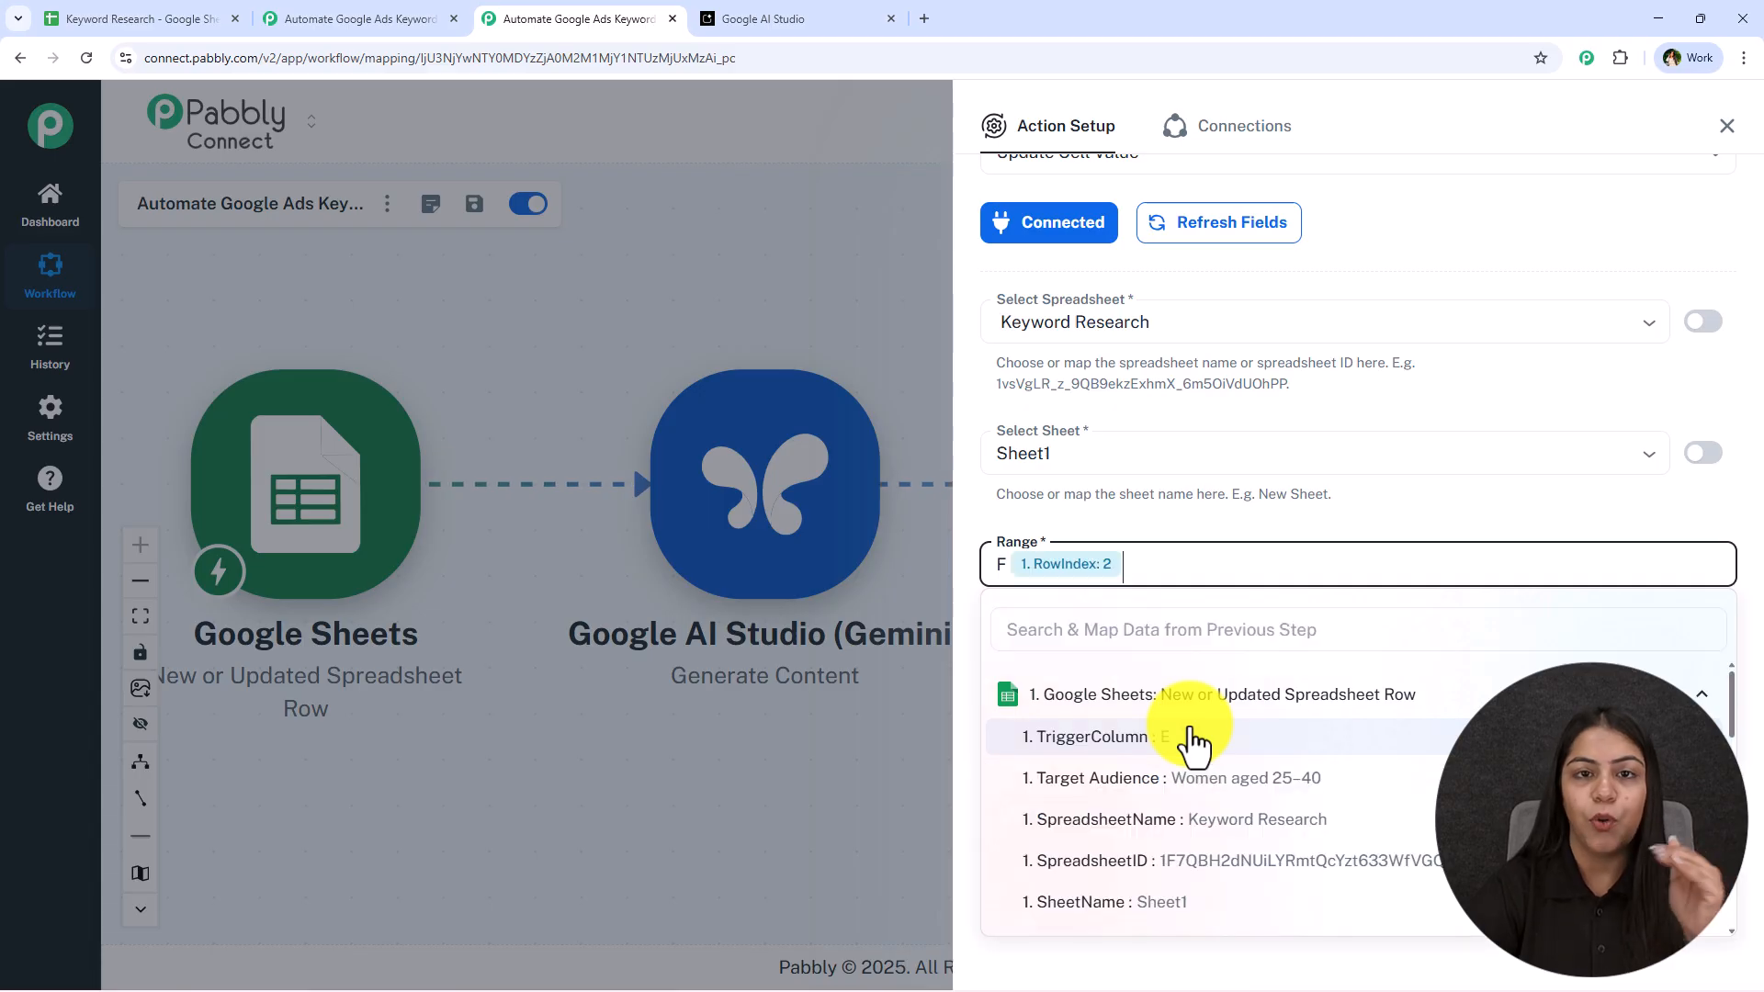
left_click(1176, 546)
Map the Gemini content text as the cell value, then save the action and send a test request
left_click(1144, 673)
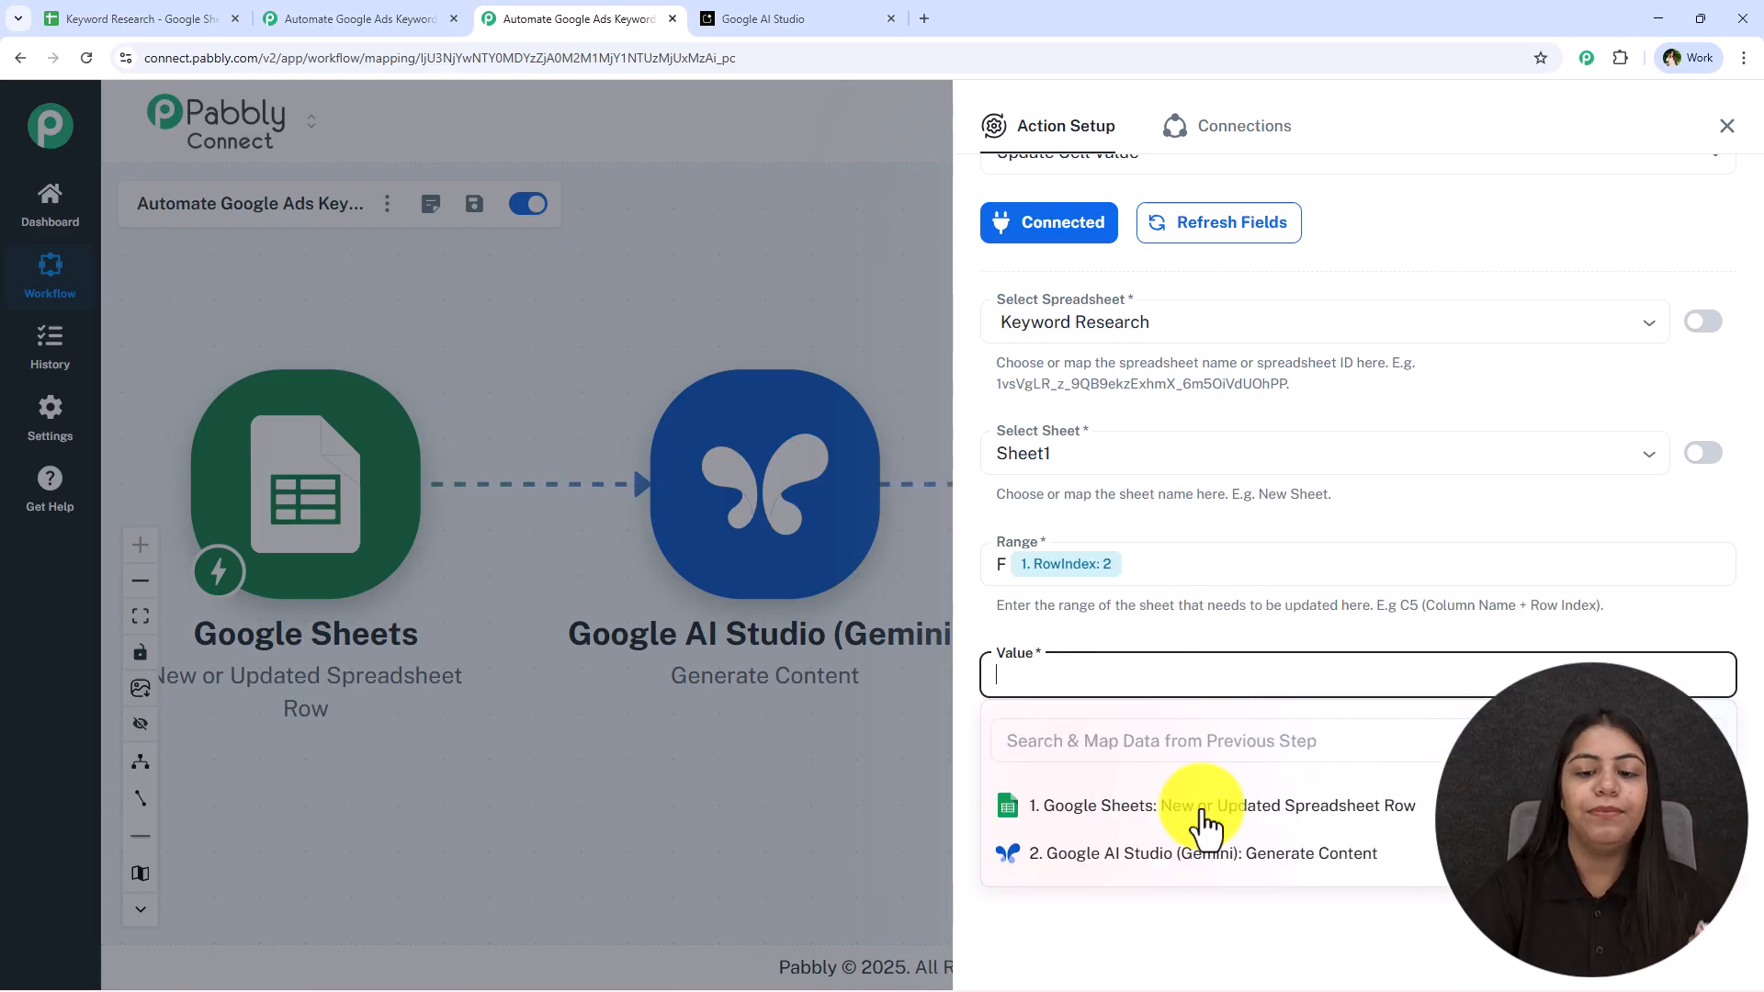
left_click(1175, 878)
left_click(1194, 898)
left_click(1149, 899)
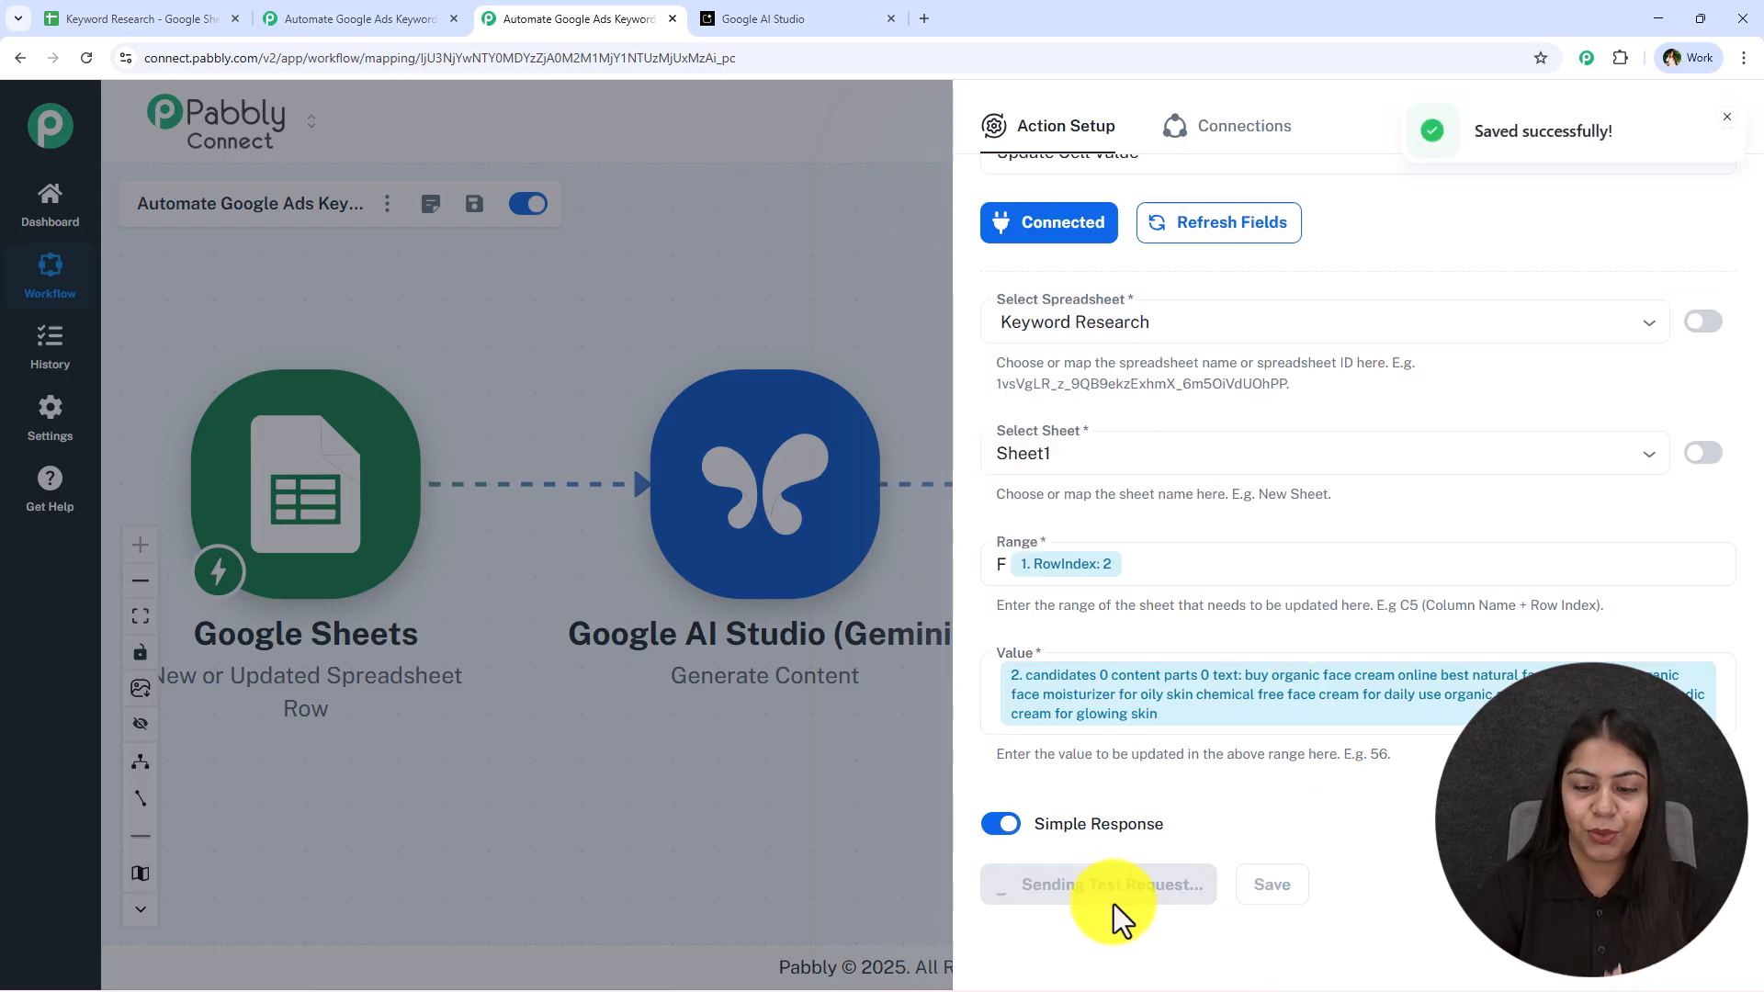
Review the received response, close the action setup and check cell F2 of the Keyword Research sheet for the keywords
scroll(1149, 647, "down", 5)
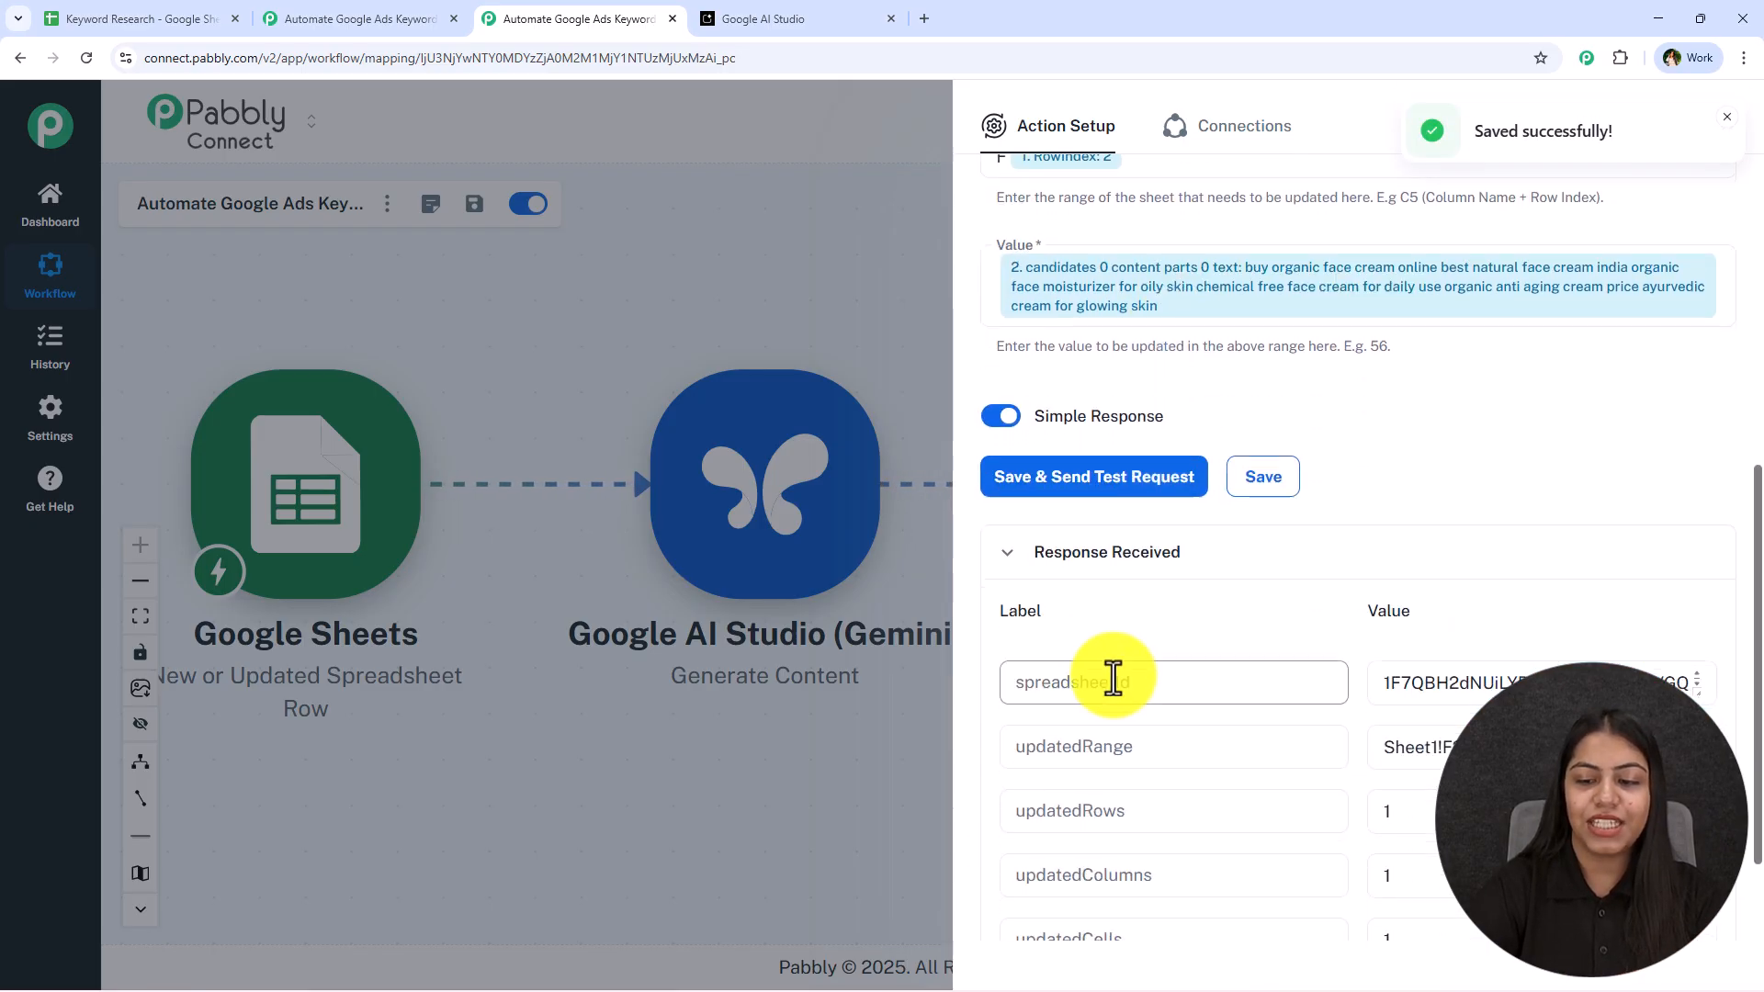
left_click(1726, 119)
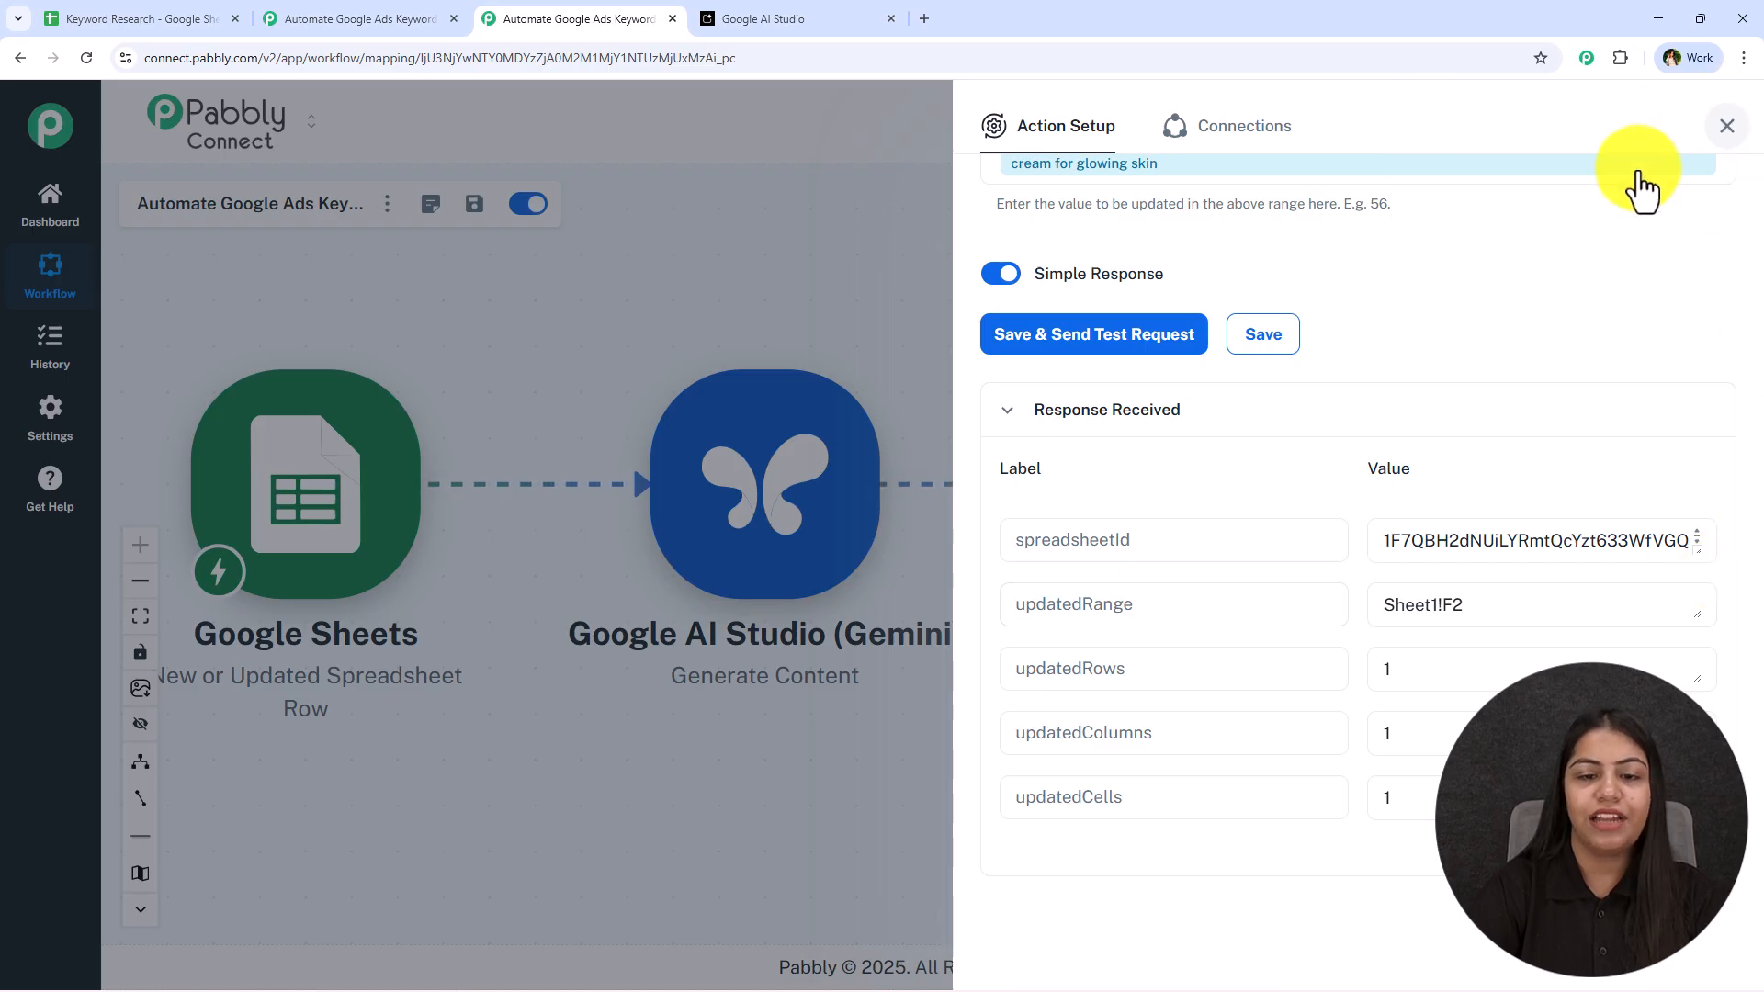
left_click(1727, 126)
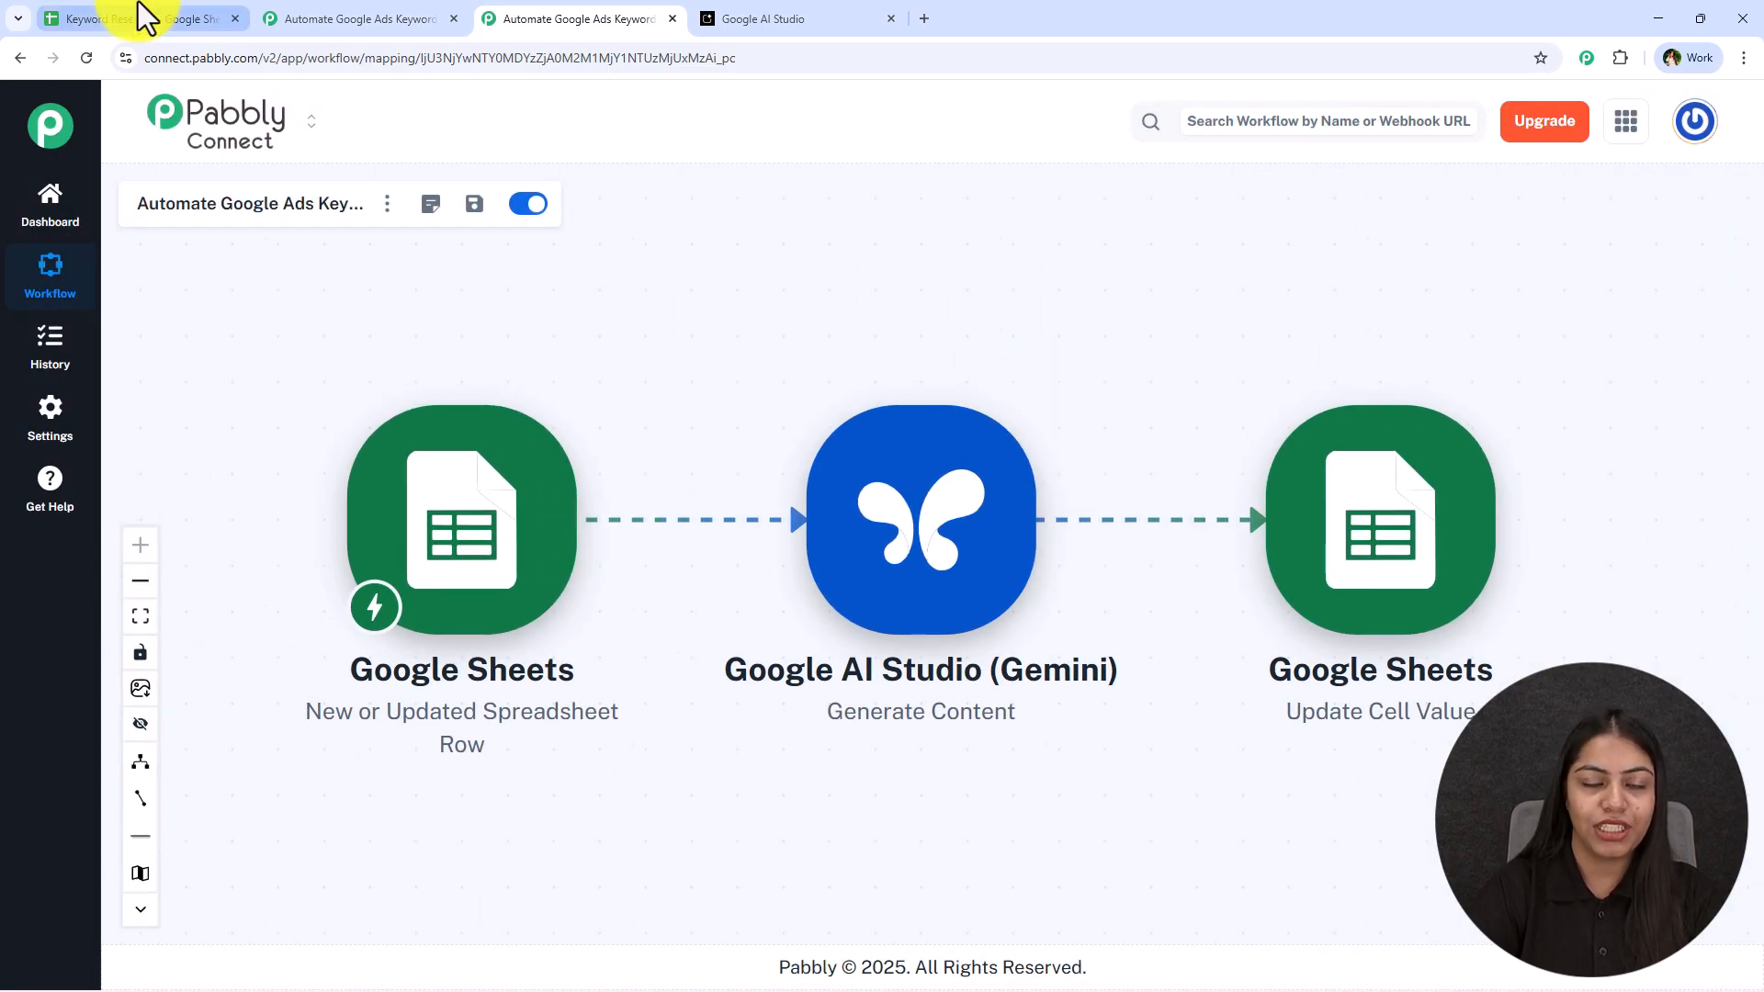
left_click(142, 17)
left_click(1462, 448)
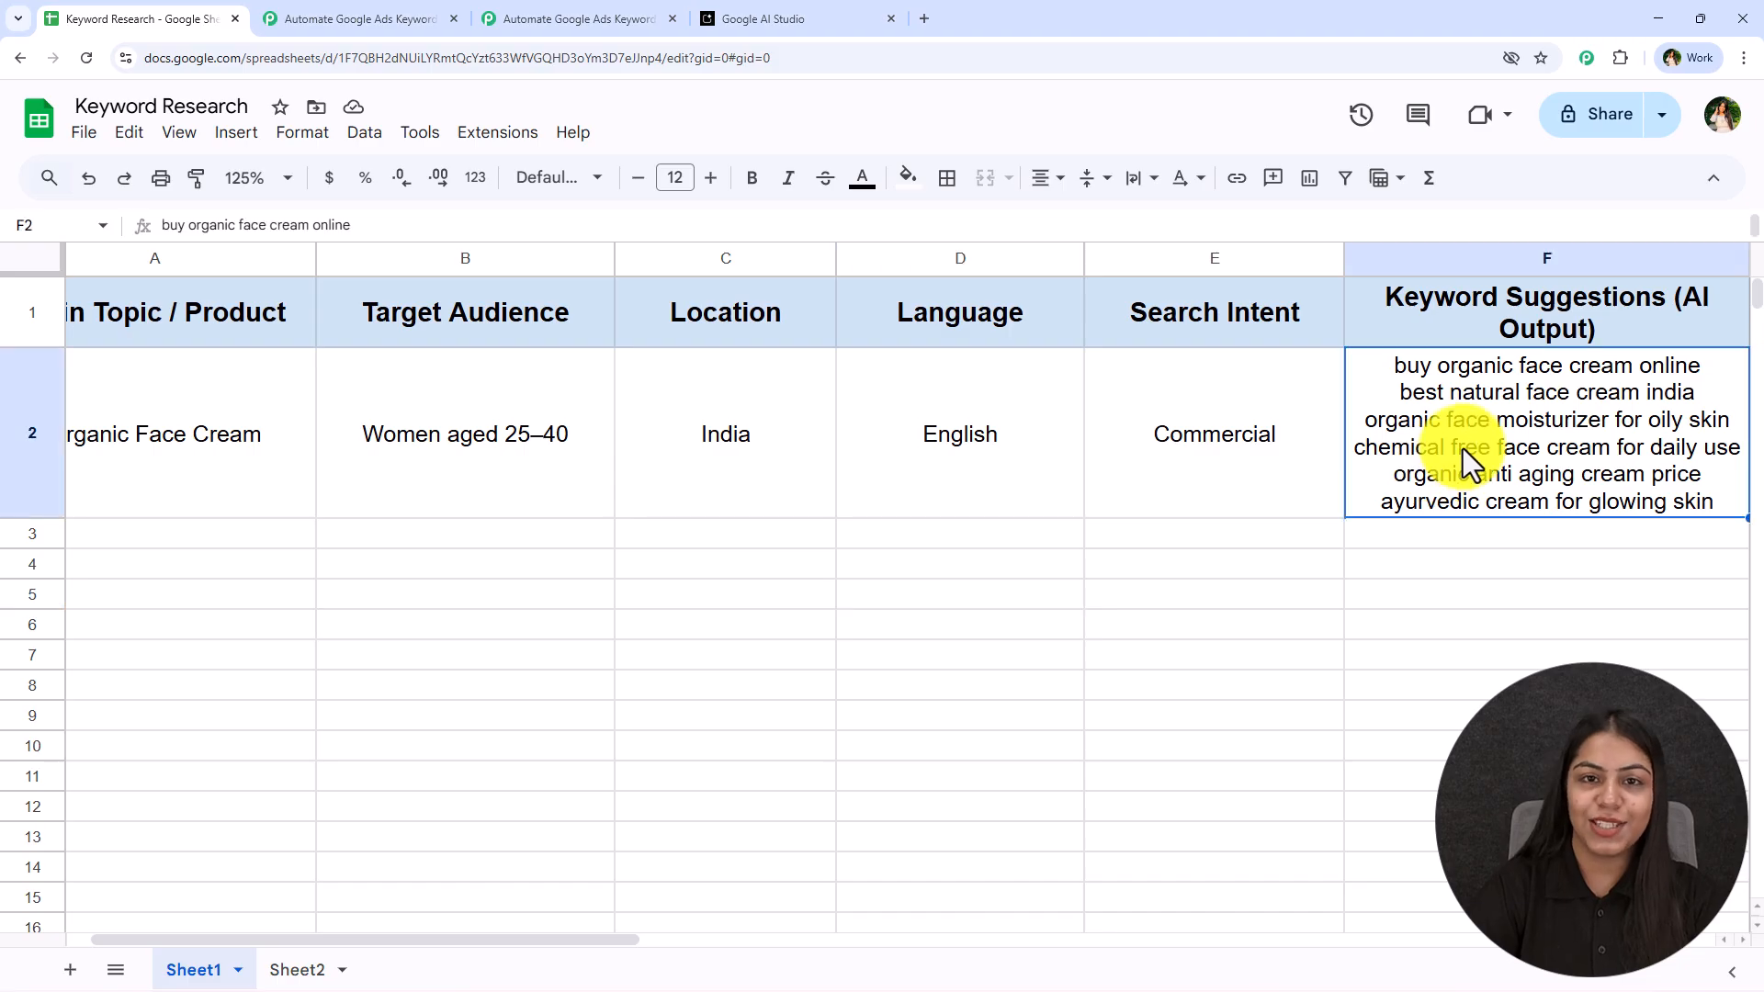
Fill row 3 with Digital Marketing Course, Students & freelancers, USA, English and Transactional to test the automation
left_click(1076, 593)
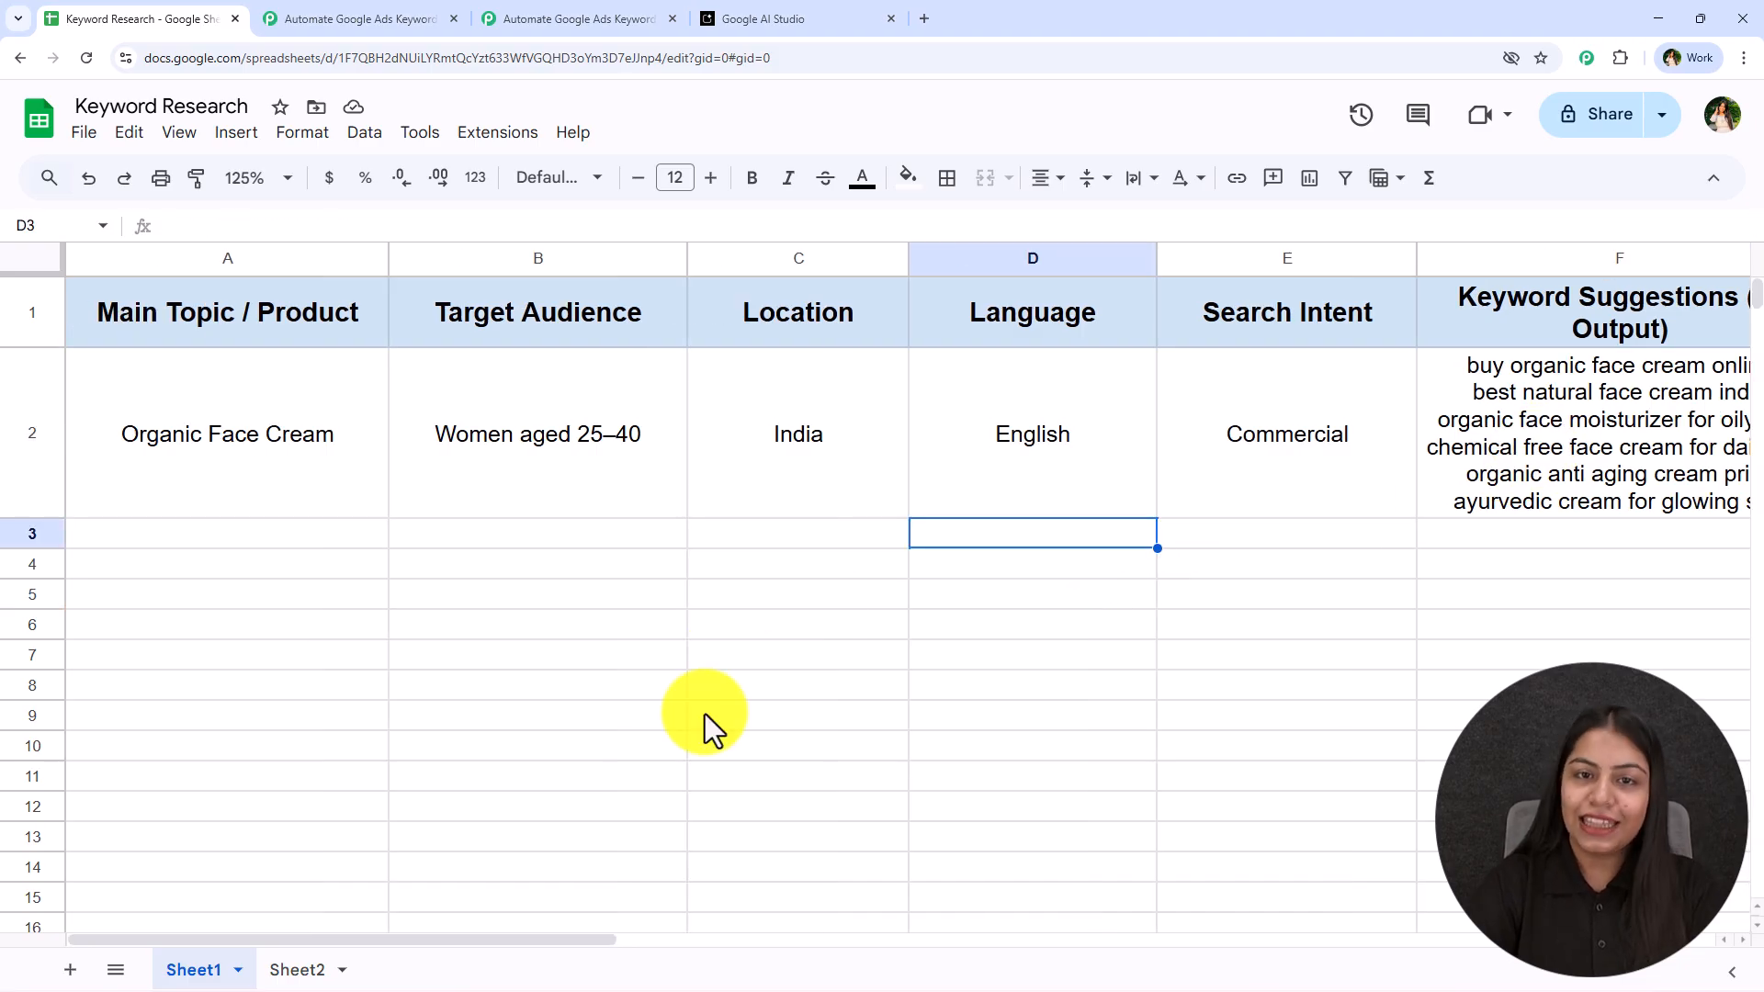
left_click(703, 714)
left_click(272, 542)
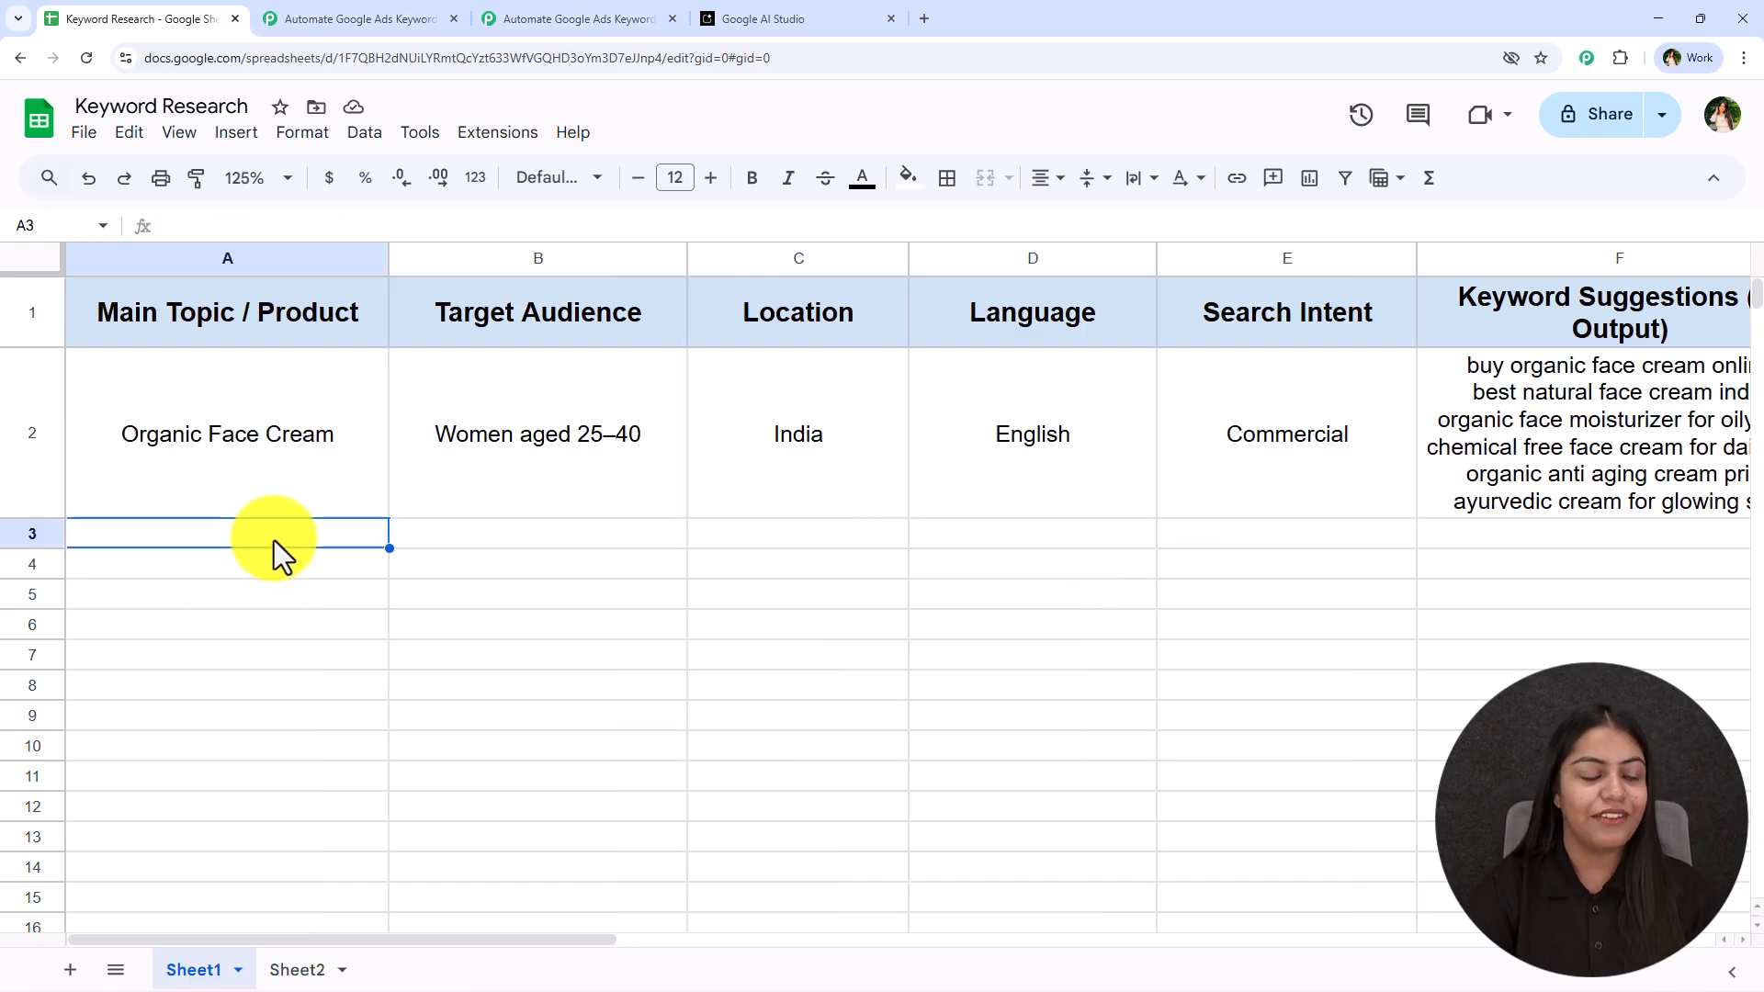
type("Digital Marketing Course")
key("ctrl+y")
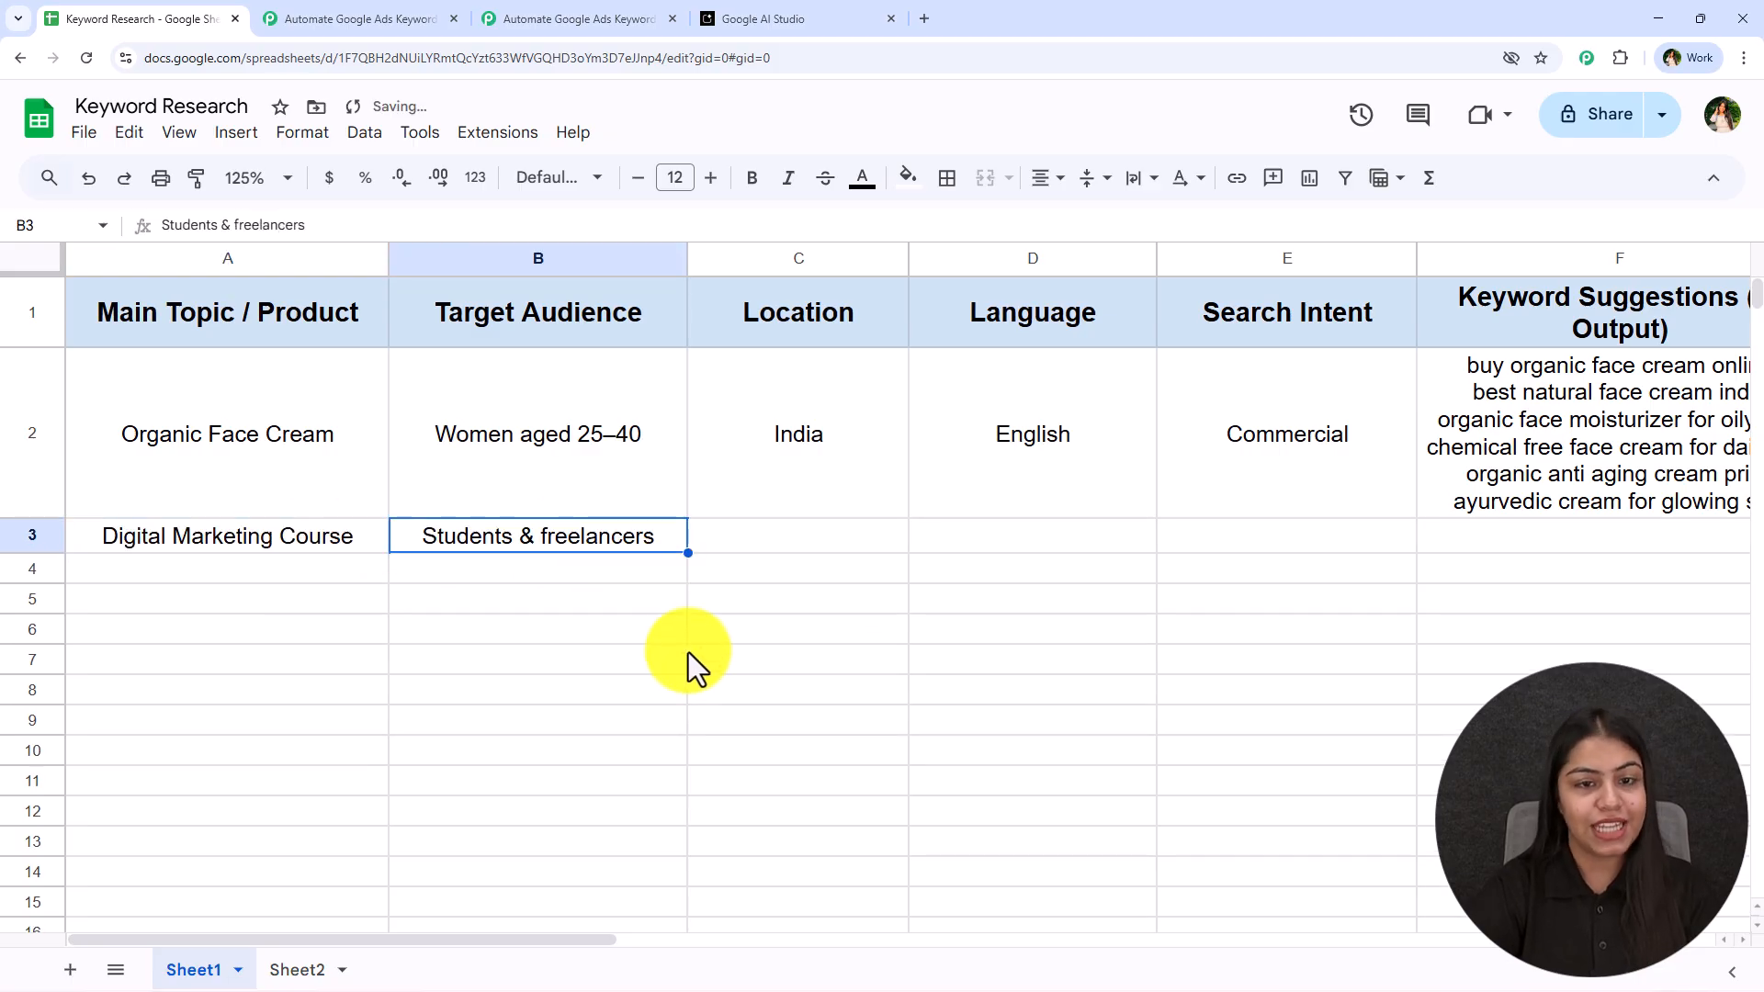
key("ctrl+y")
key("ctrl+y")
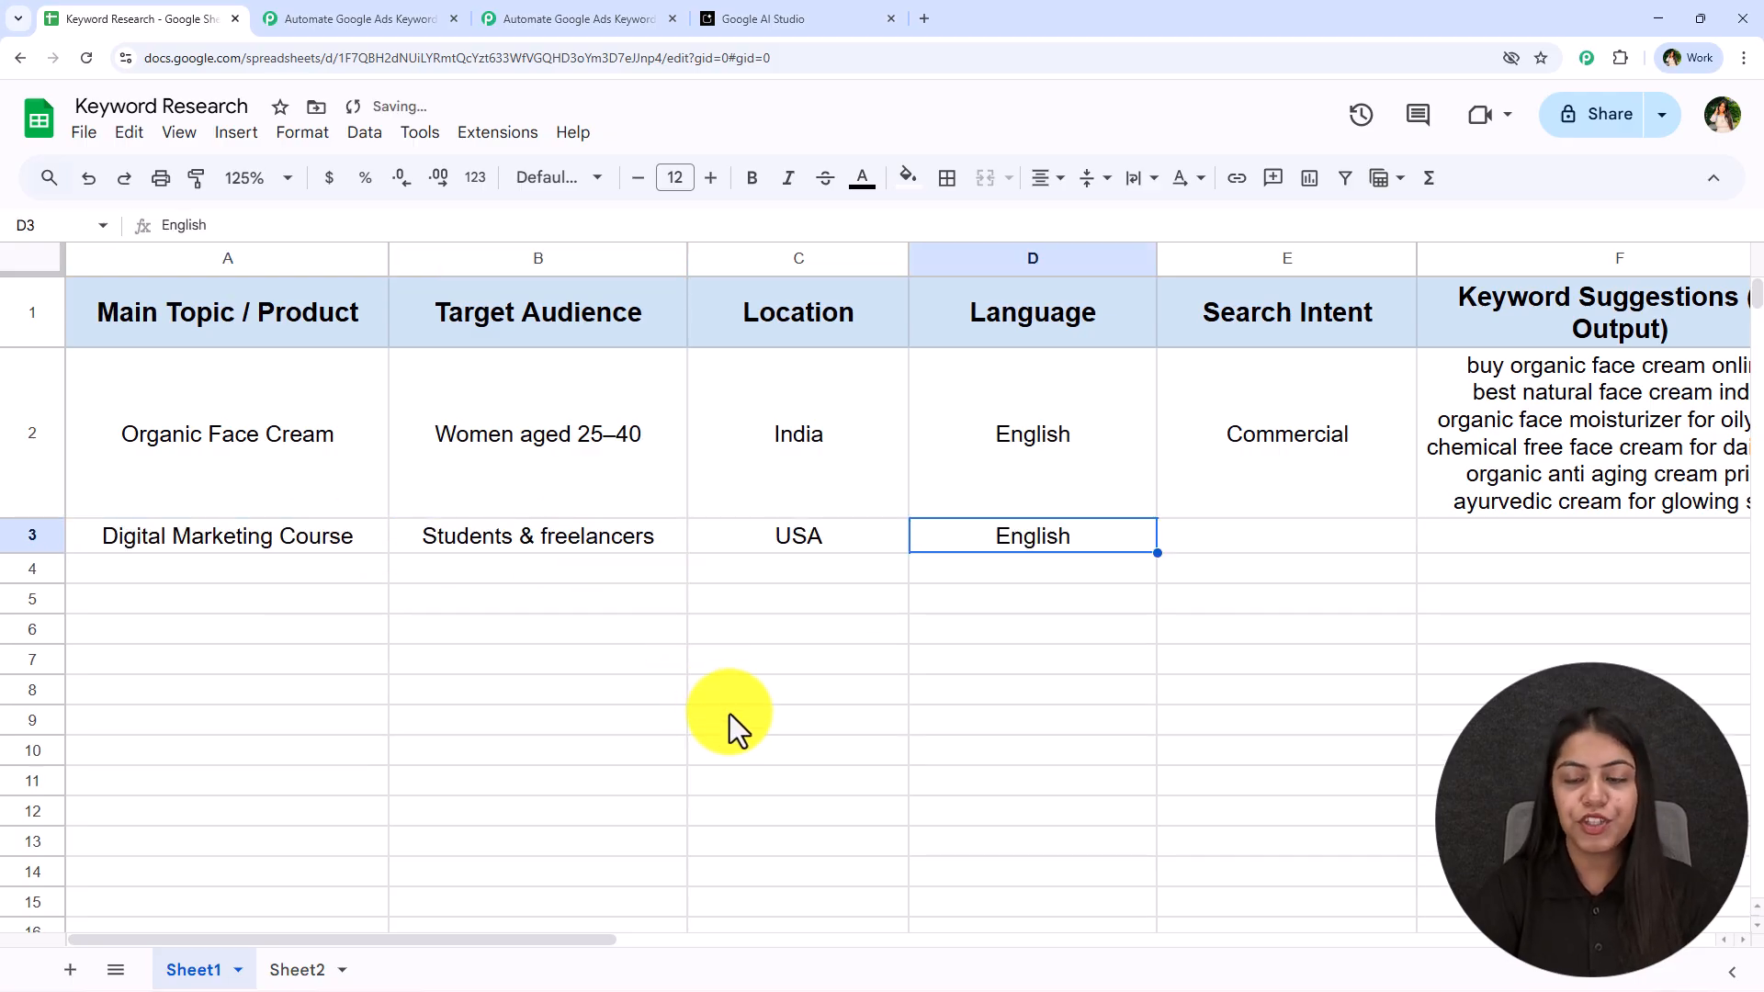
key("ctrl+y")
left_click(792, 696)
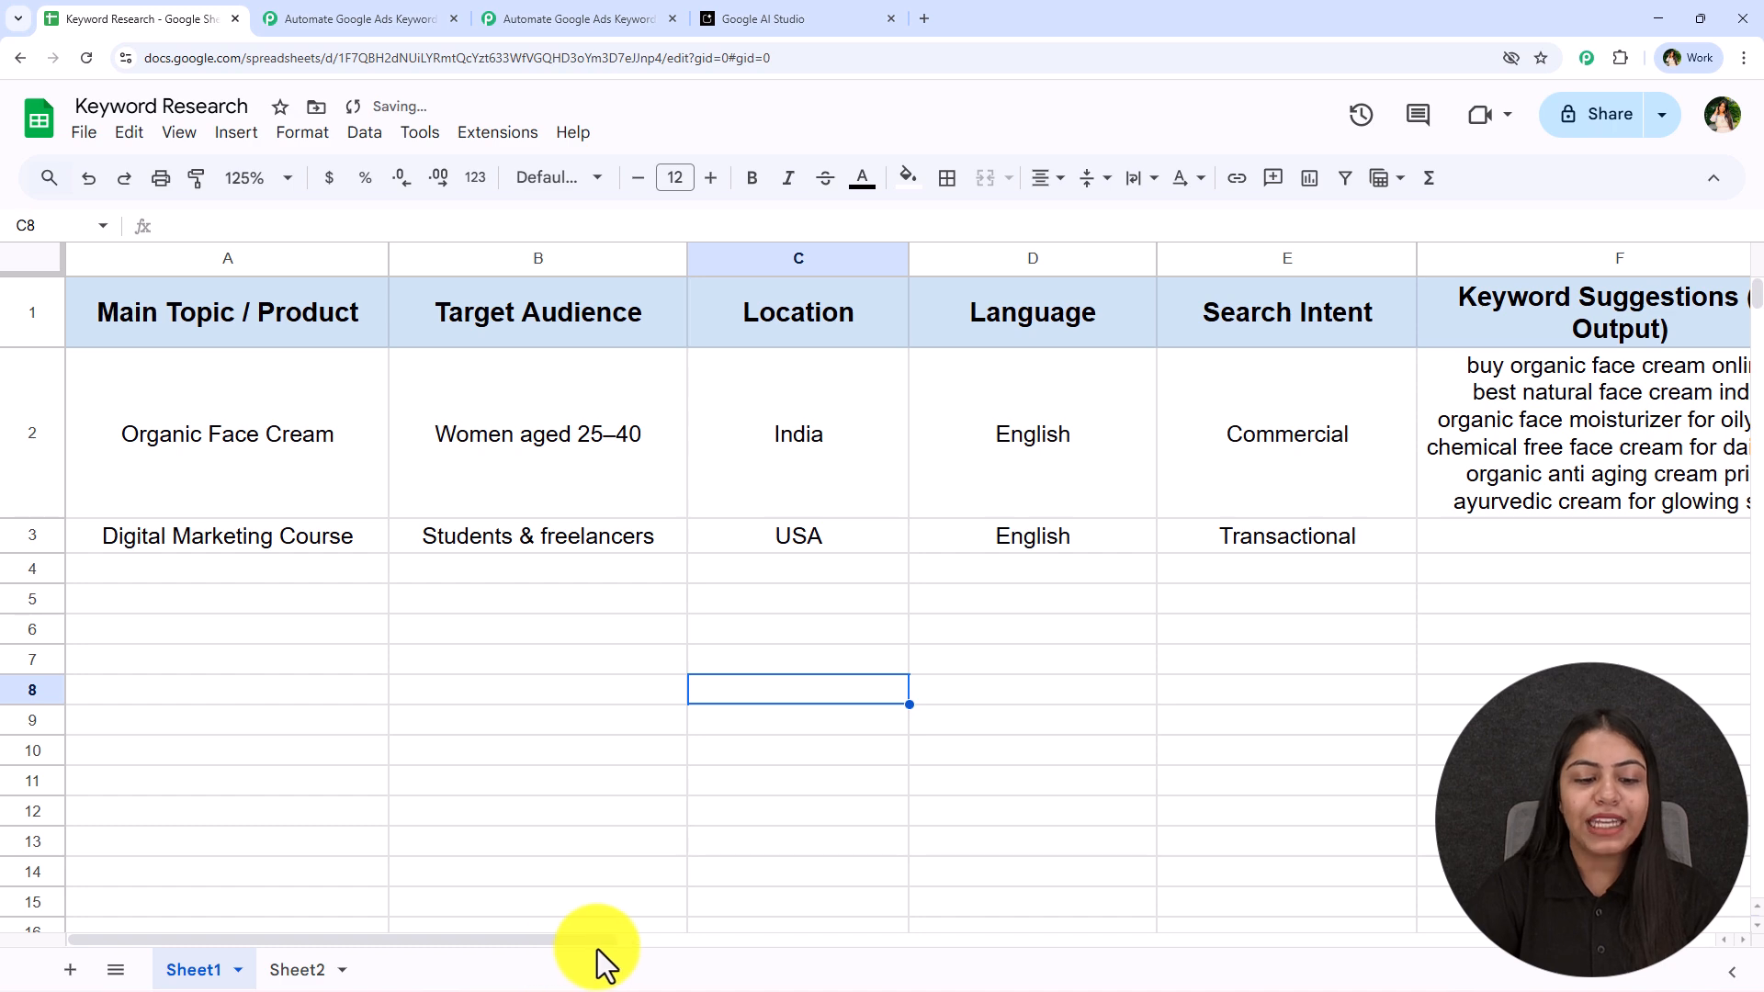
Check the AI keyword suggestions for the Digital Marketing Course row and return to the Pabbly Connect workflow
left_click_drag(598, 946, 701, 946)
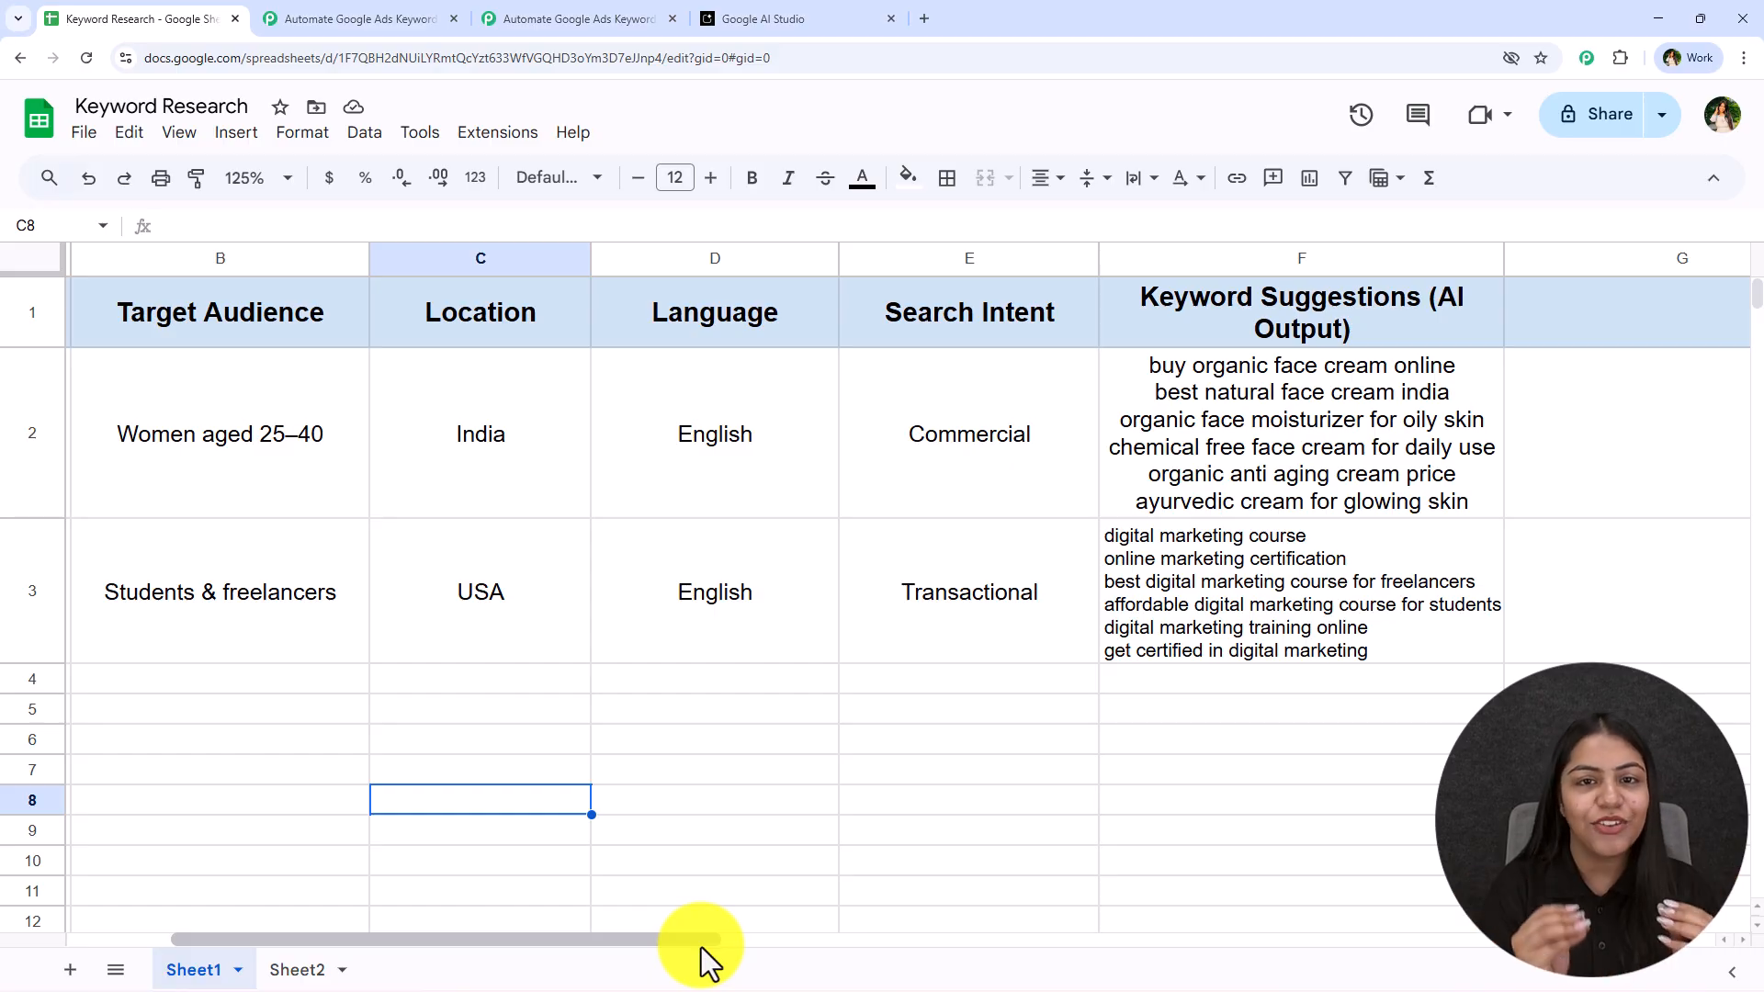
left_click(1253, 581)
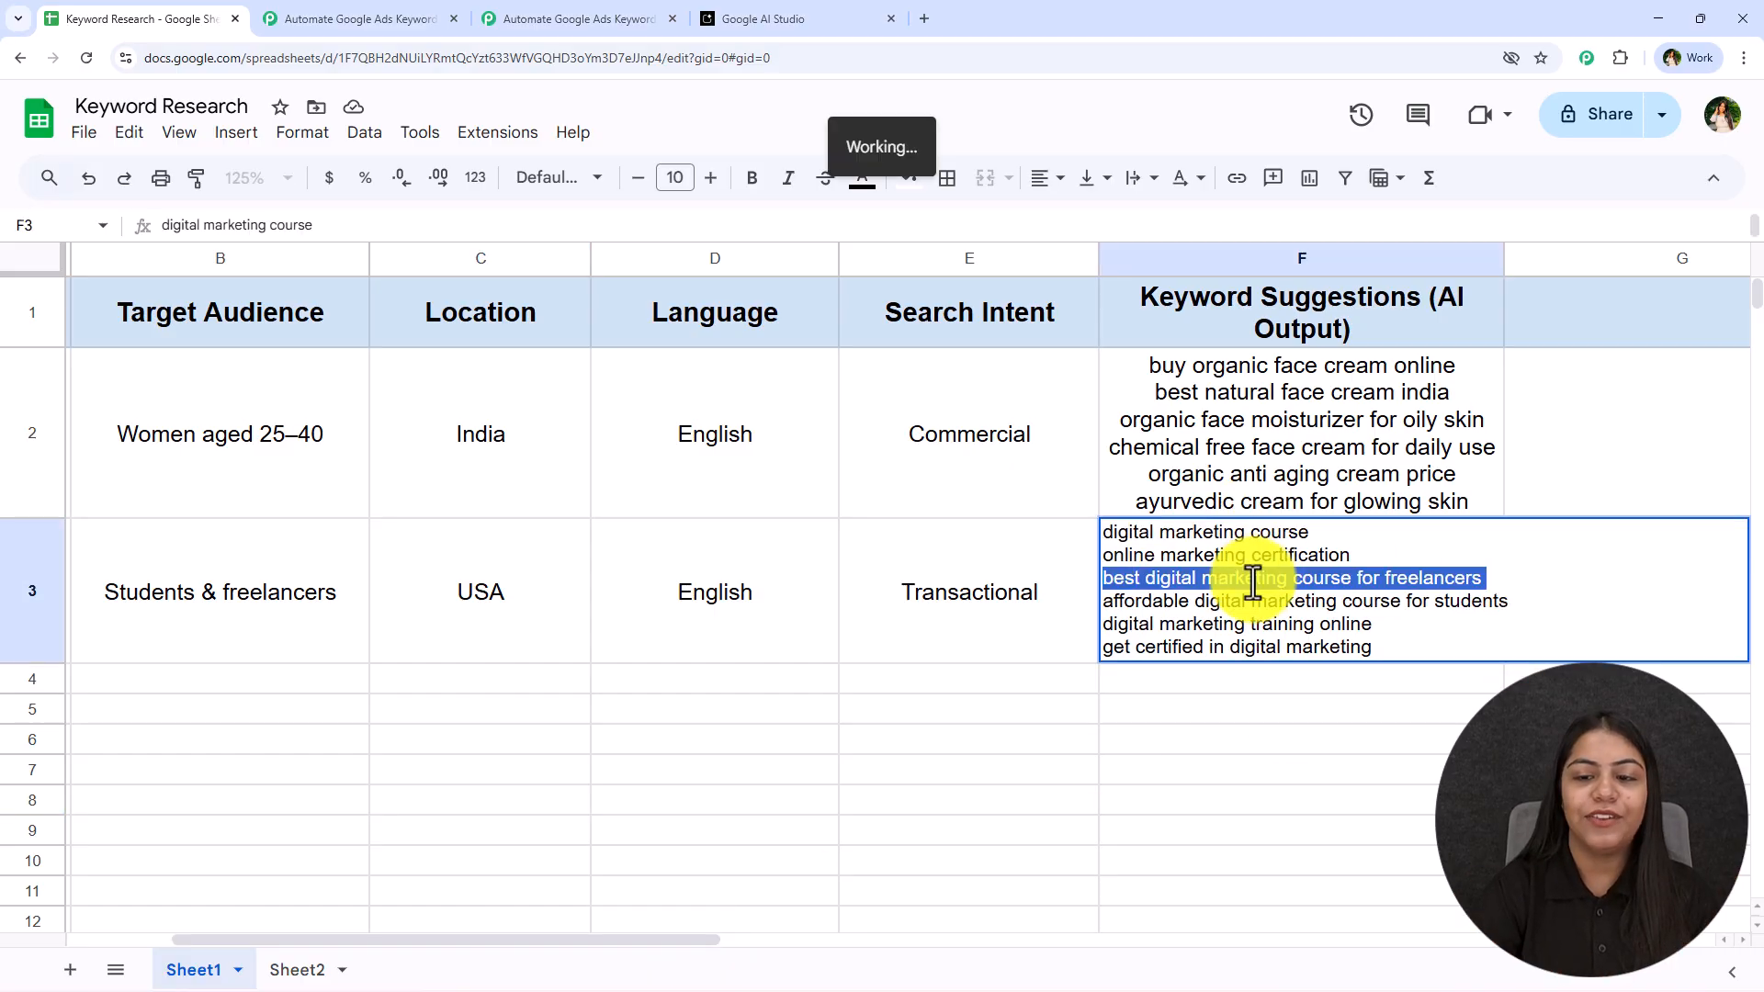
left_click(577, 18)
left_click_drag(887, 343, 873, 261)
left_click_drag(780, 793, 804, 827)
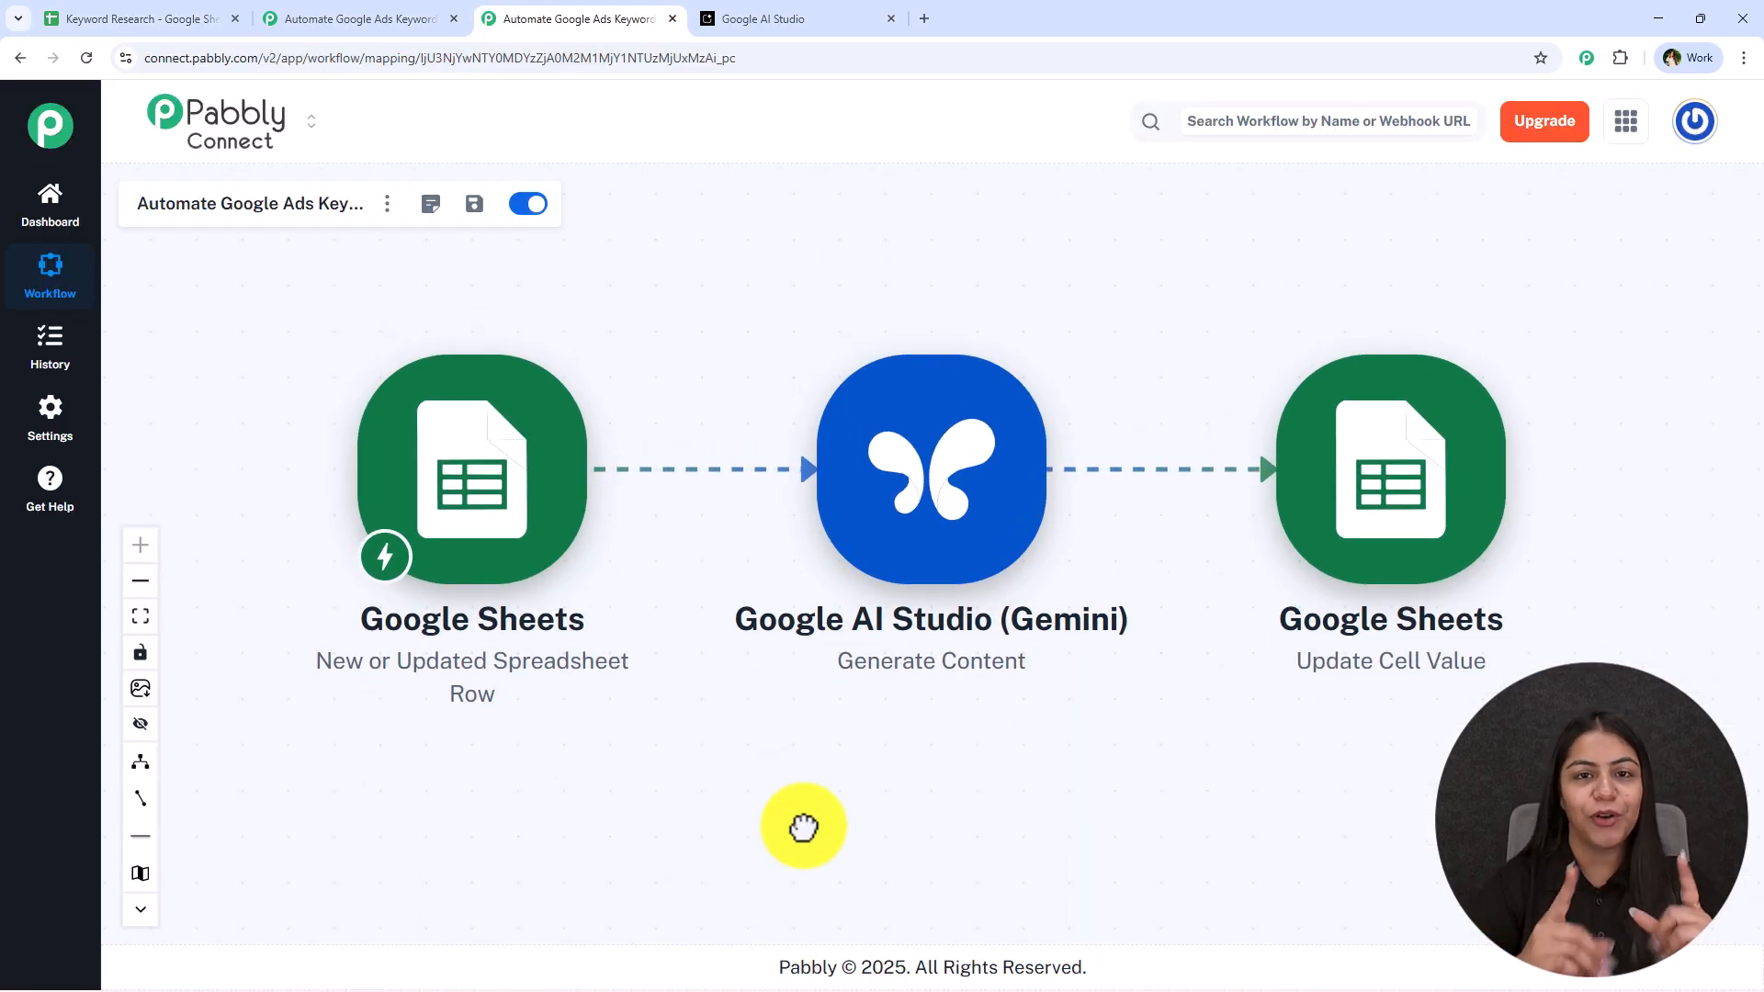